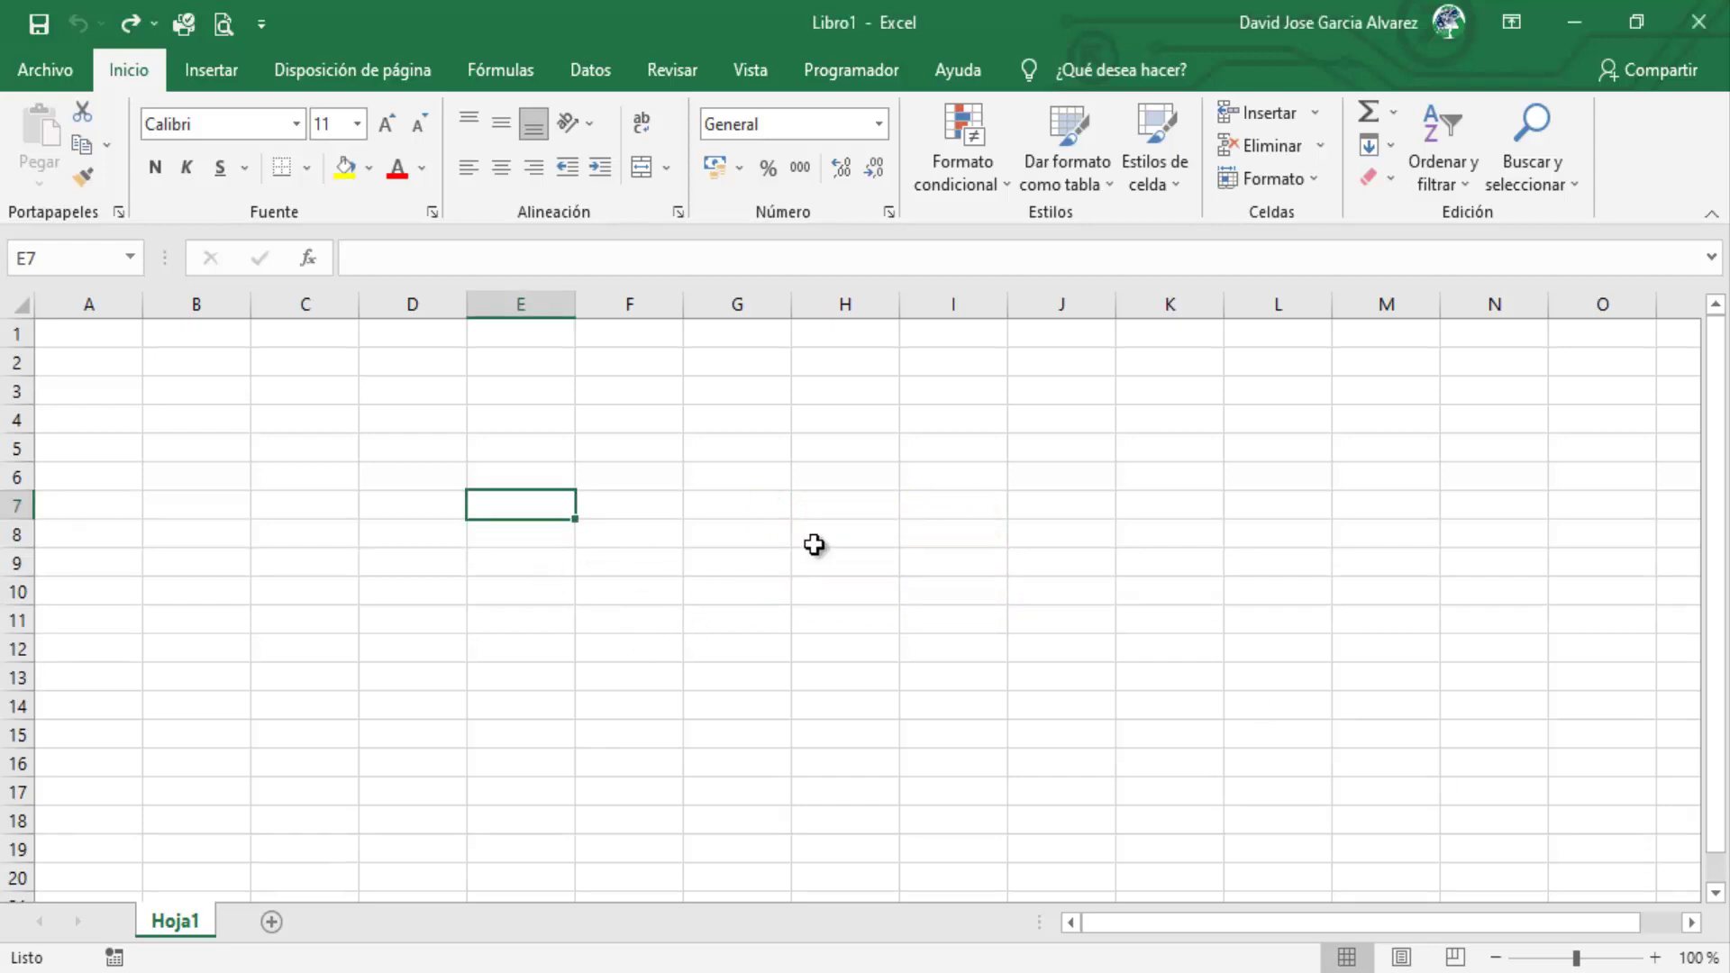
# - Enter the labels byte in E7 and bit in F7, and the value 1 in E8
pyautogui.write('B')
pyautogui.press('BackSpace')
pyautogui.press('BackSpace')
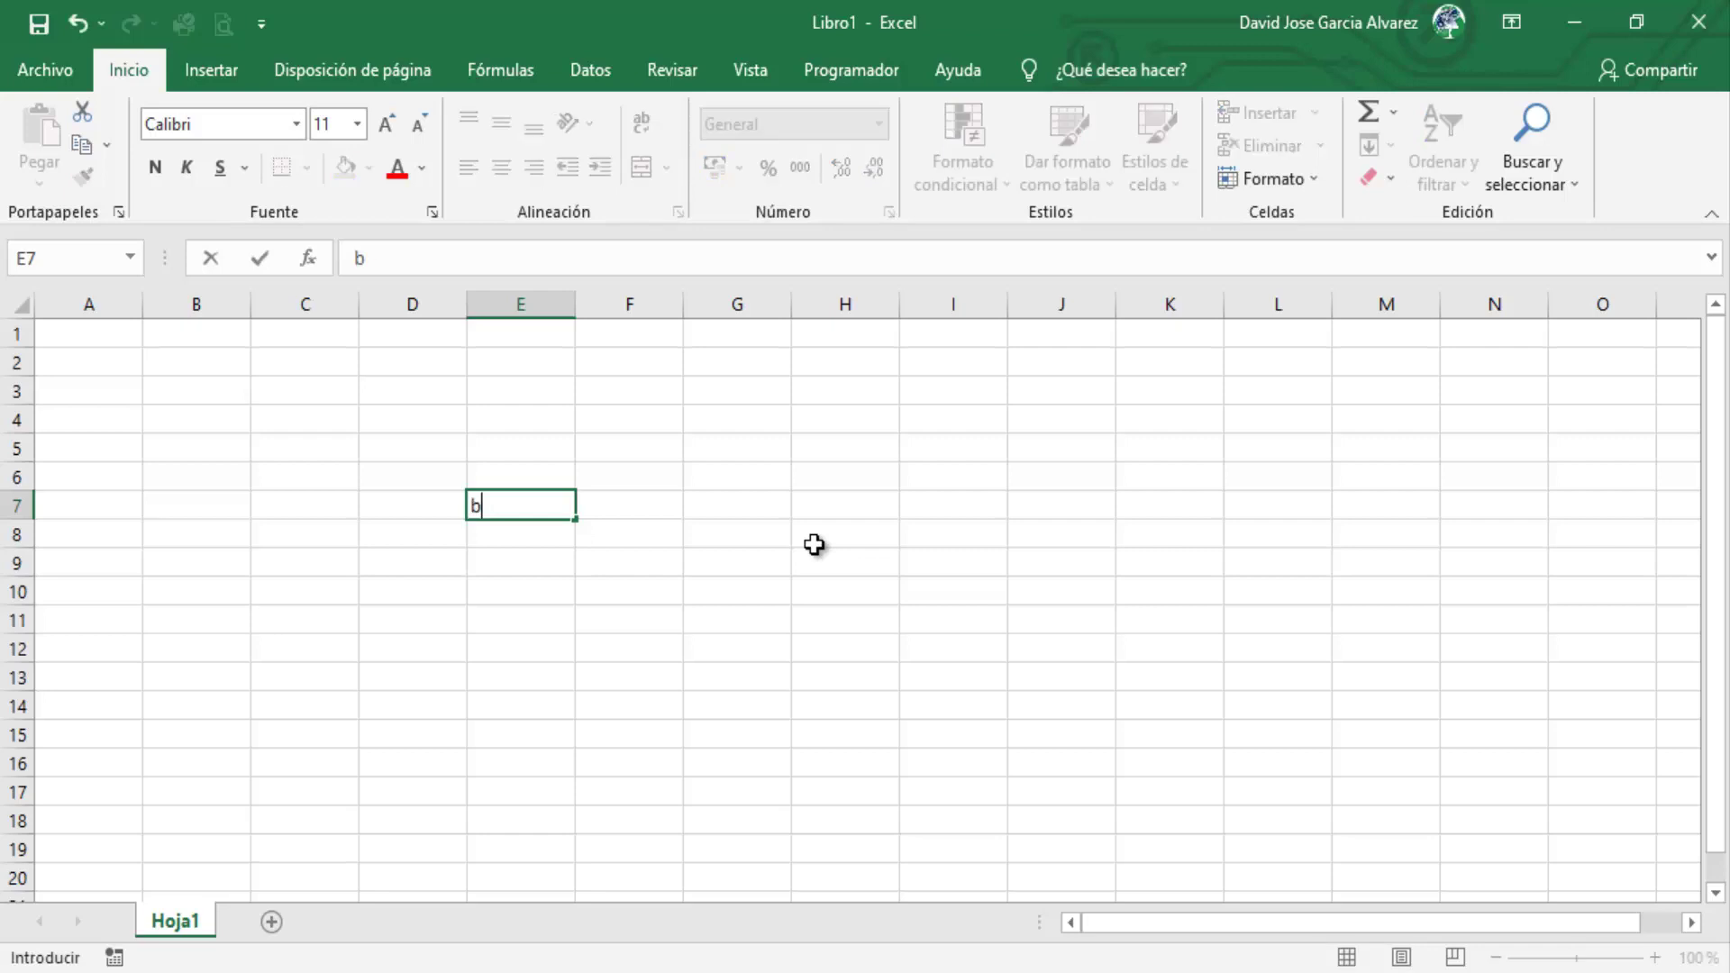
pyautogui.write('yte')
pyautogui.press('Tab')
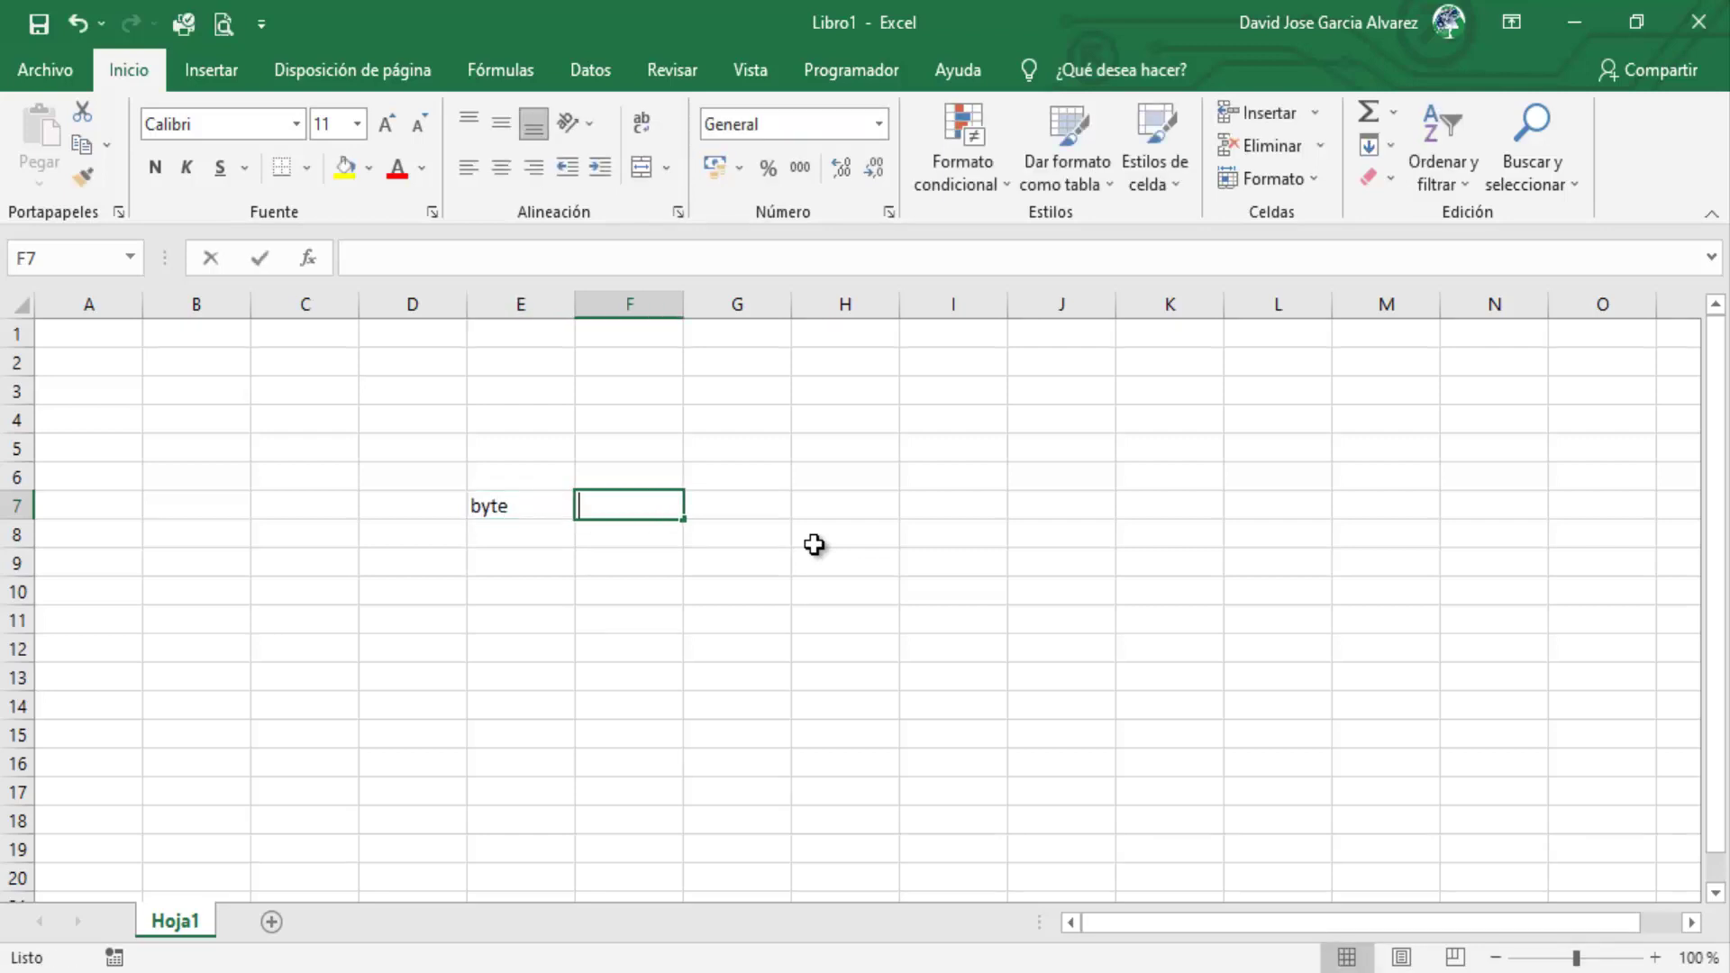
pyautogui.write('bit')
pyautogui.press('Tab')
pyautogui.hotkey('shift', 'Tab')
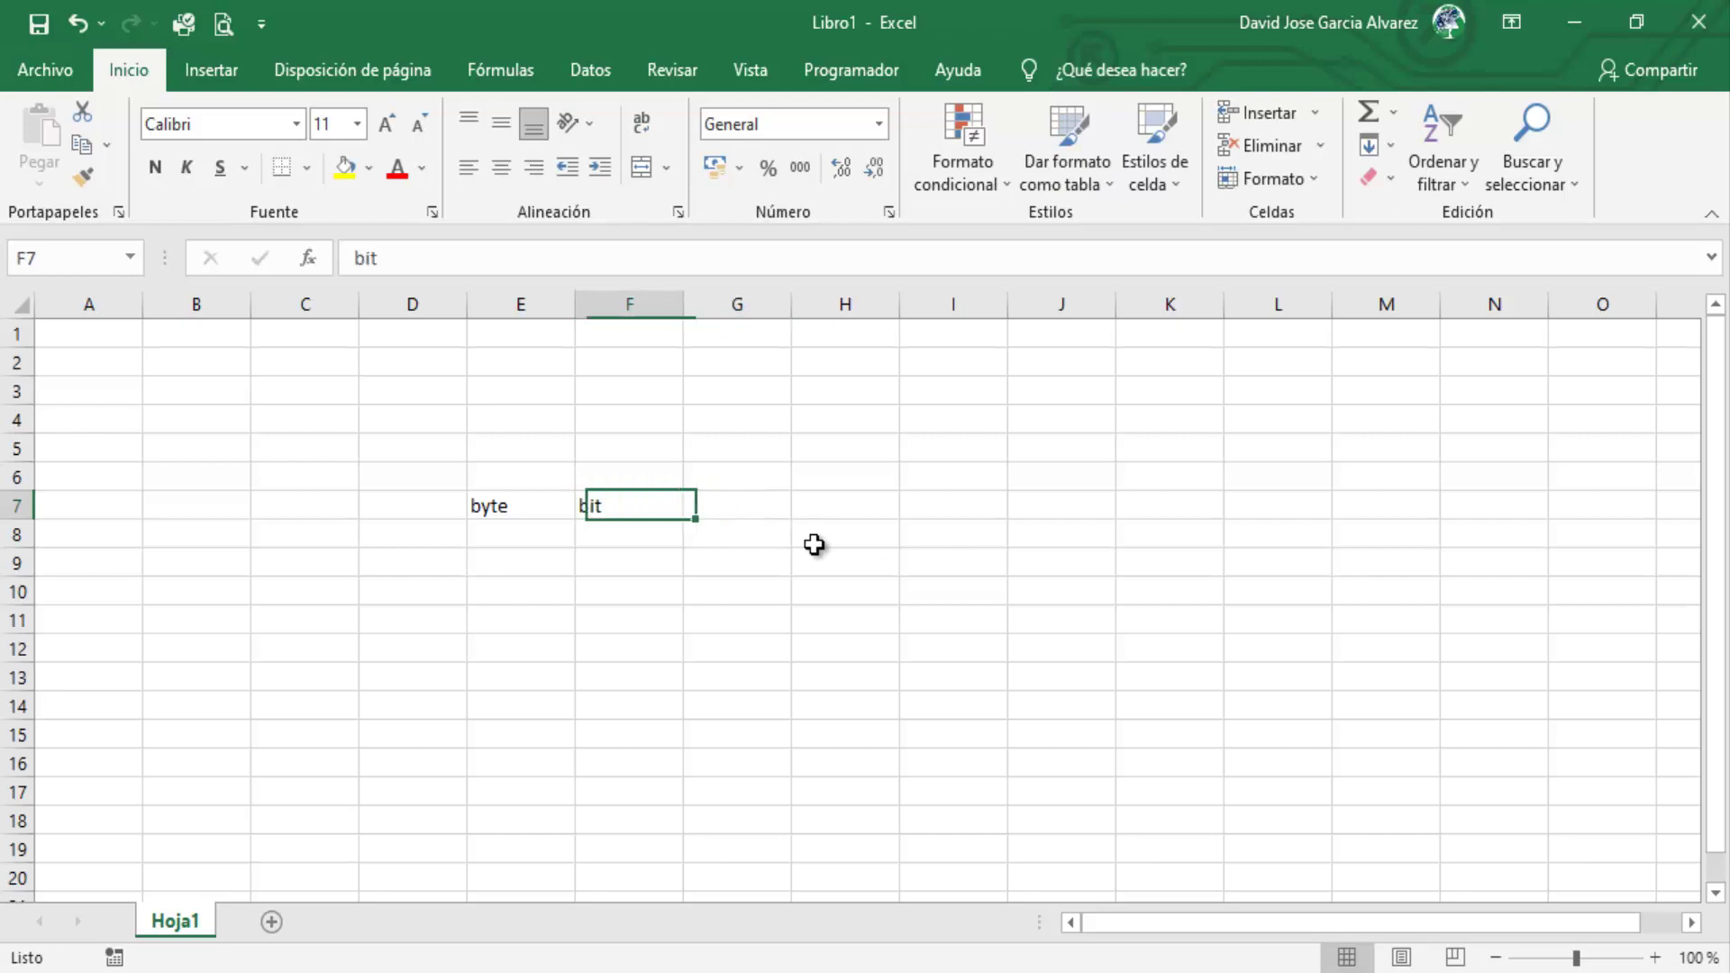
pyautogui.press('Return')
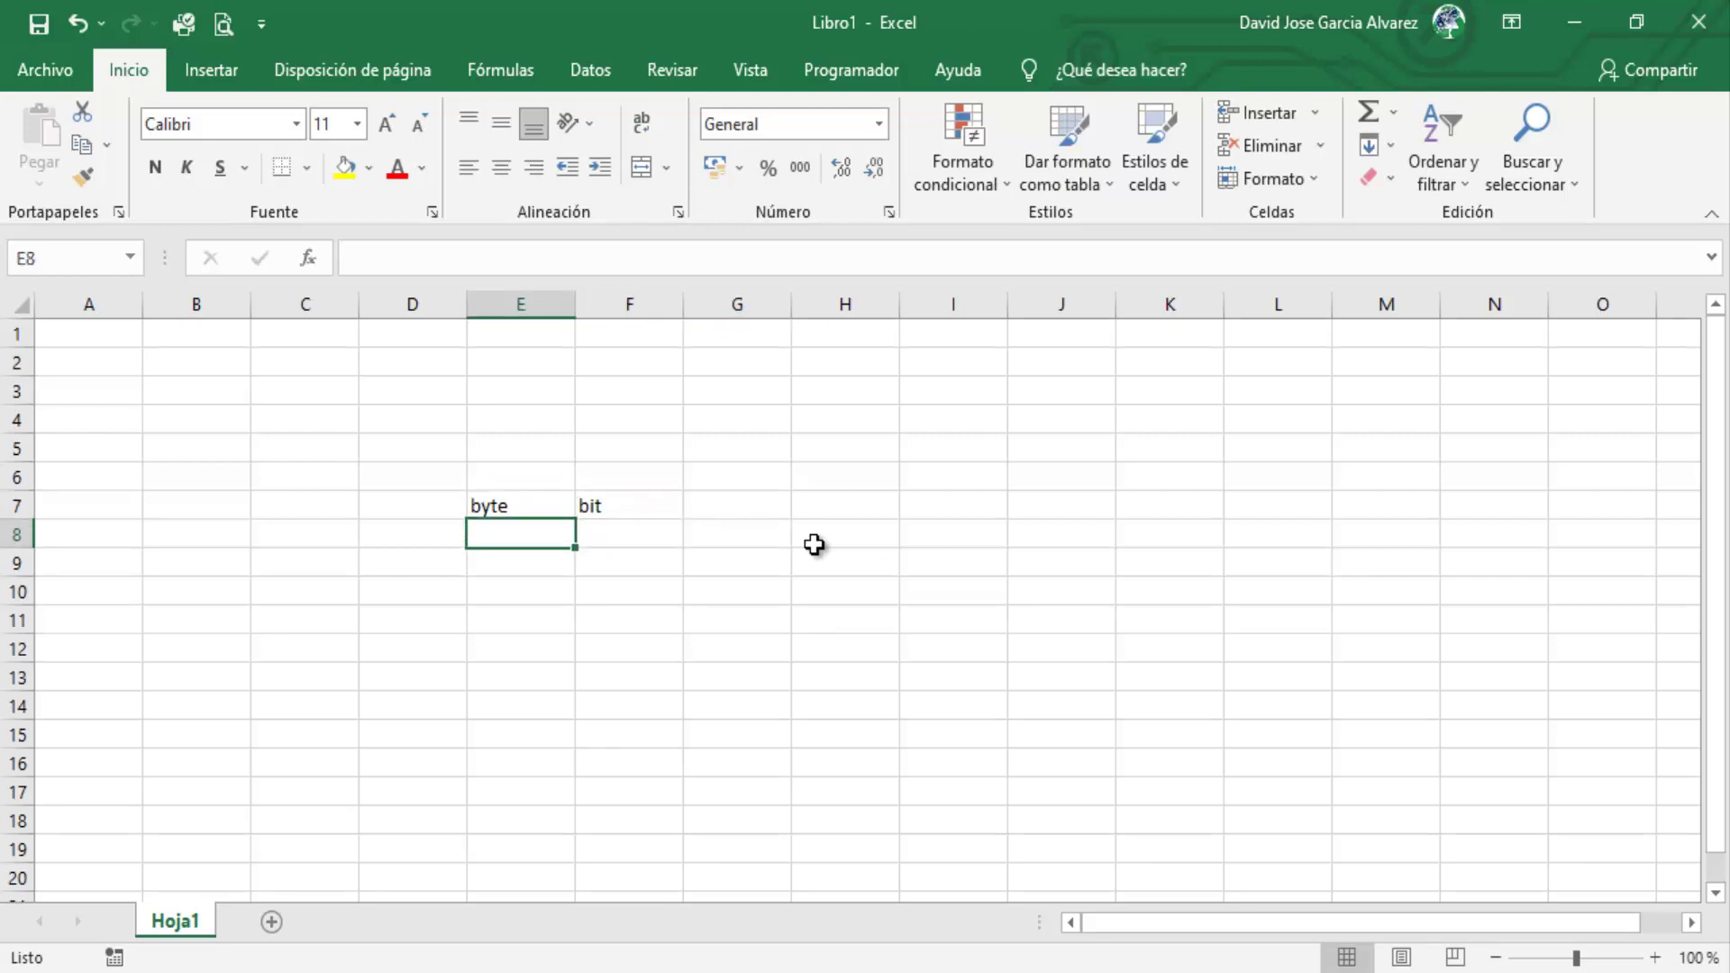
pyautogui.write('1')
pyautogui.press('Tab')
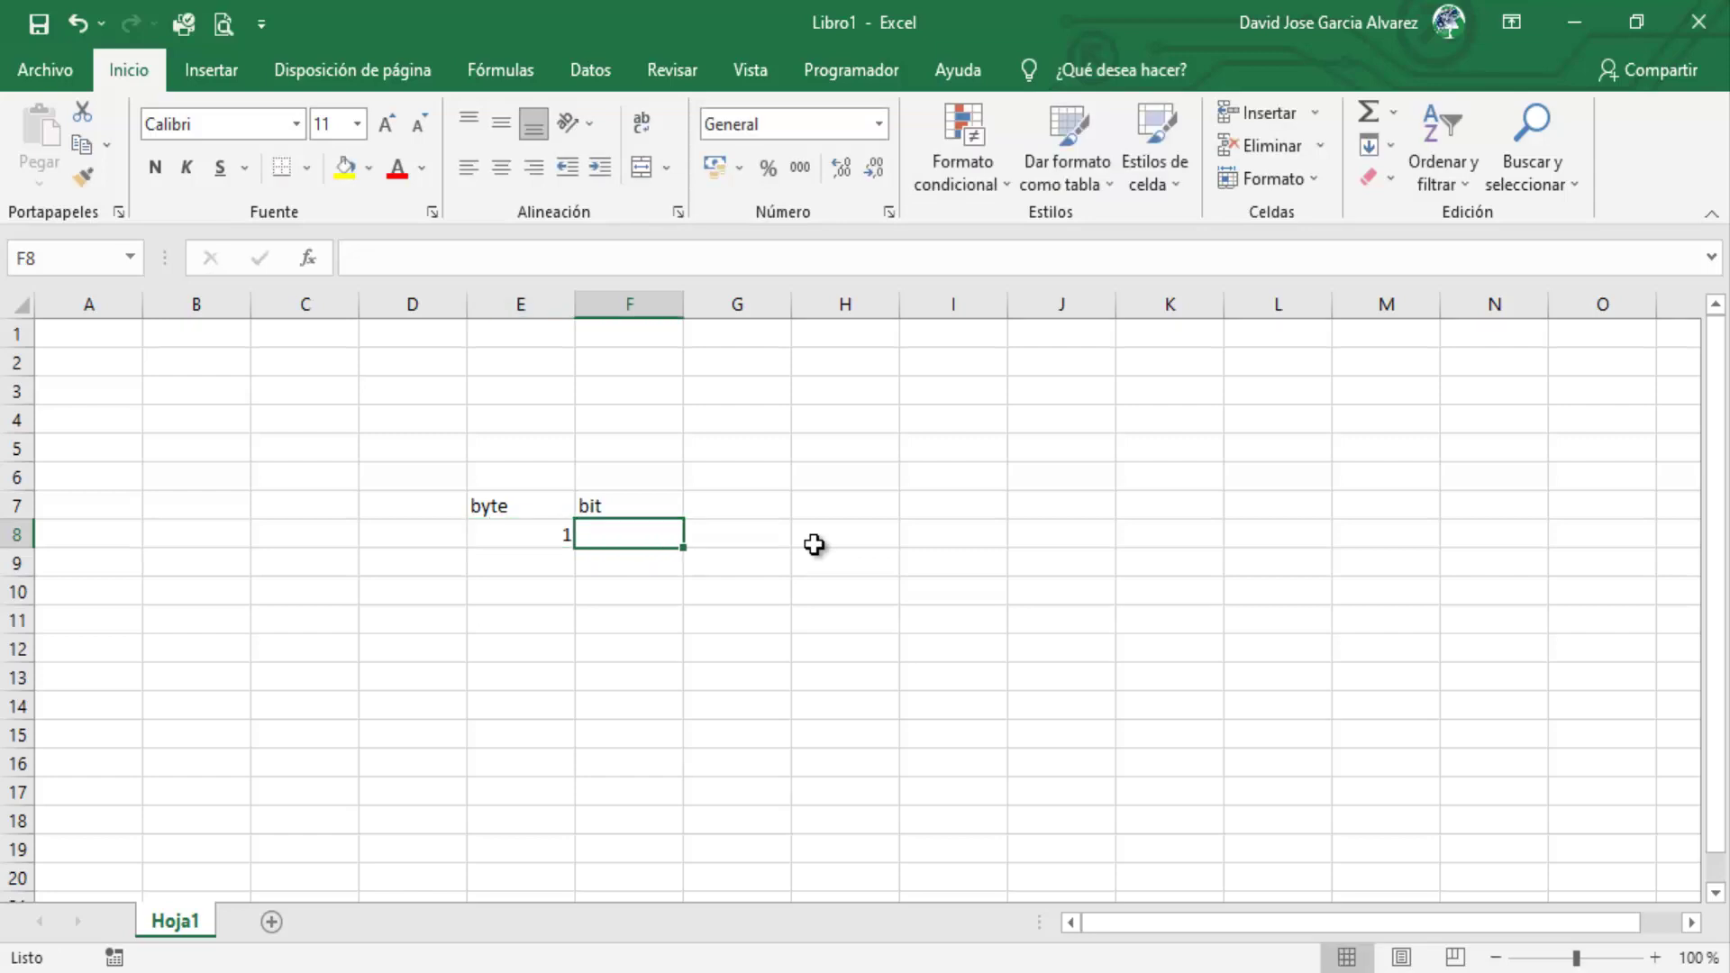
# - Enter 8 in F8 and check the byte and bit cells around it
pyautogui.write('8')
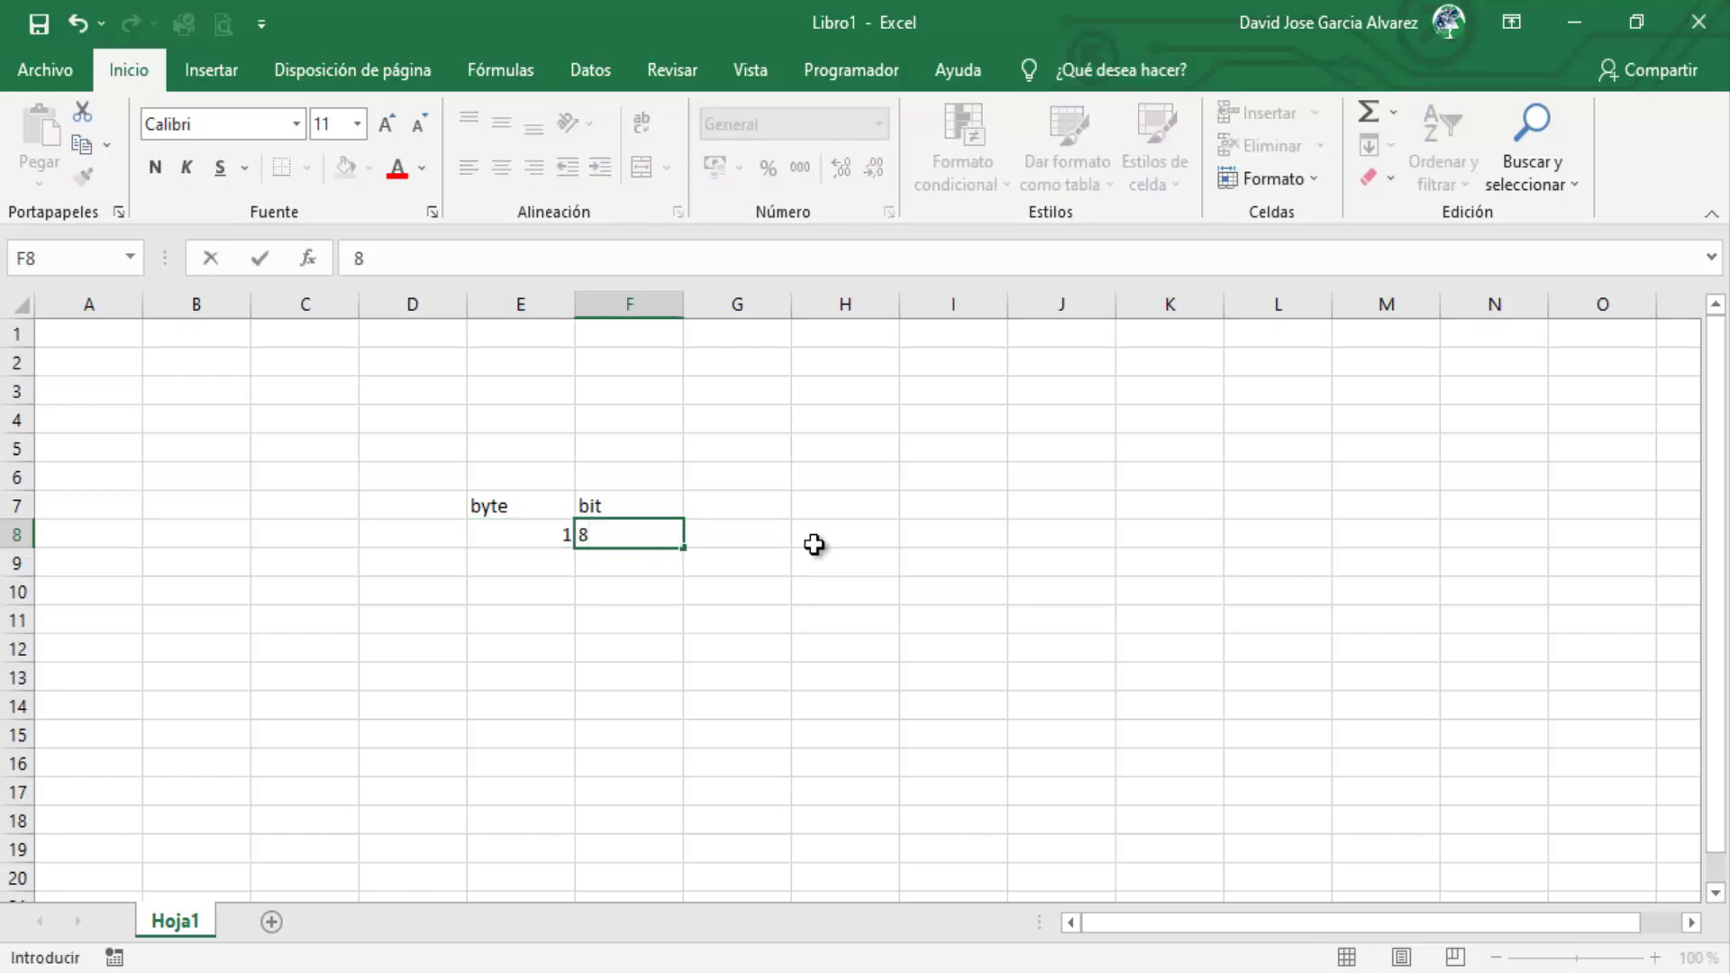
pyautogui.press('Return')
pyautogui.press('Up')
pyautogui.press('Right')
pyautogui.press('Left')
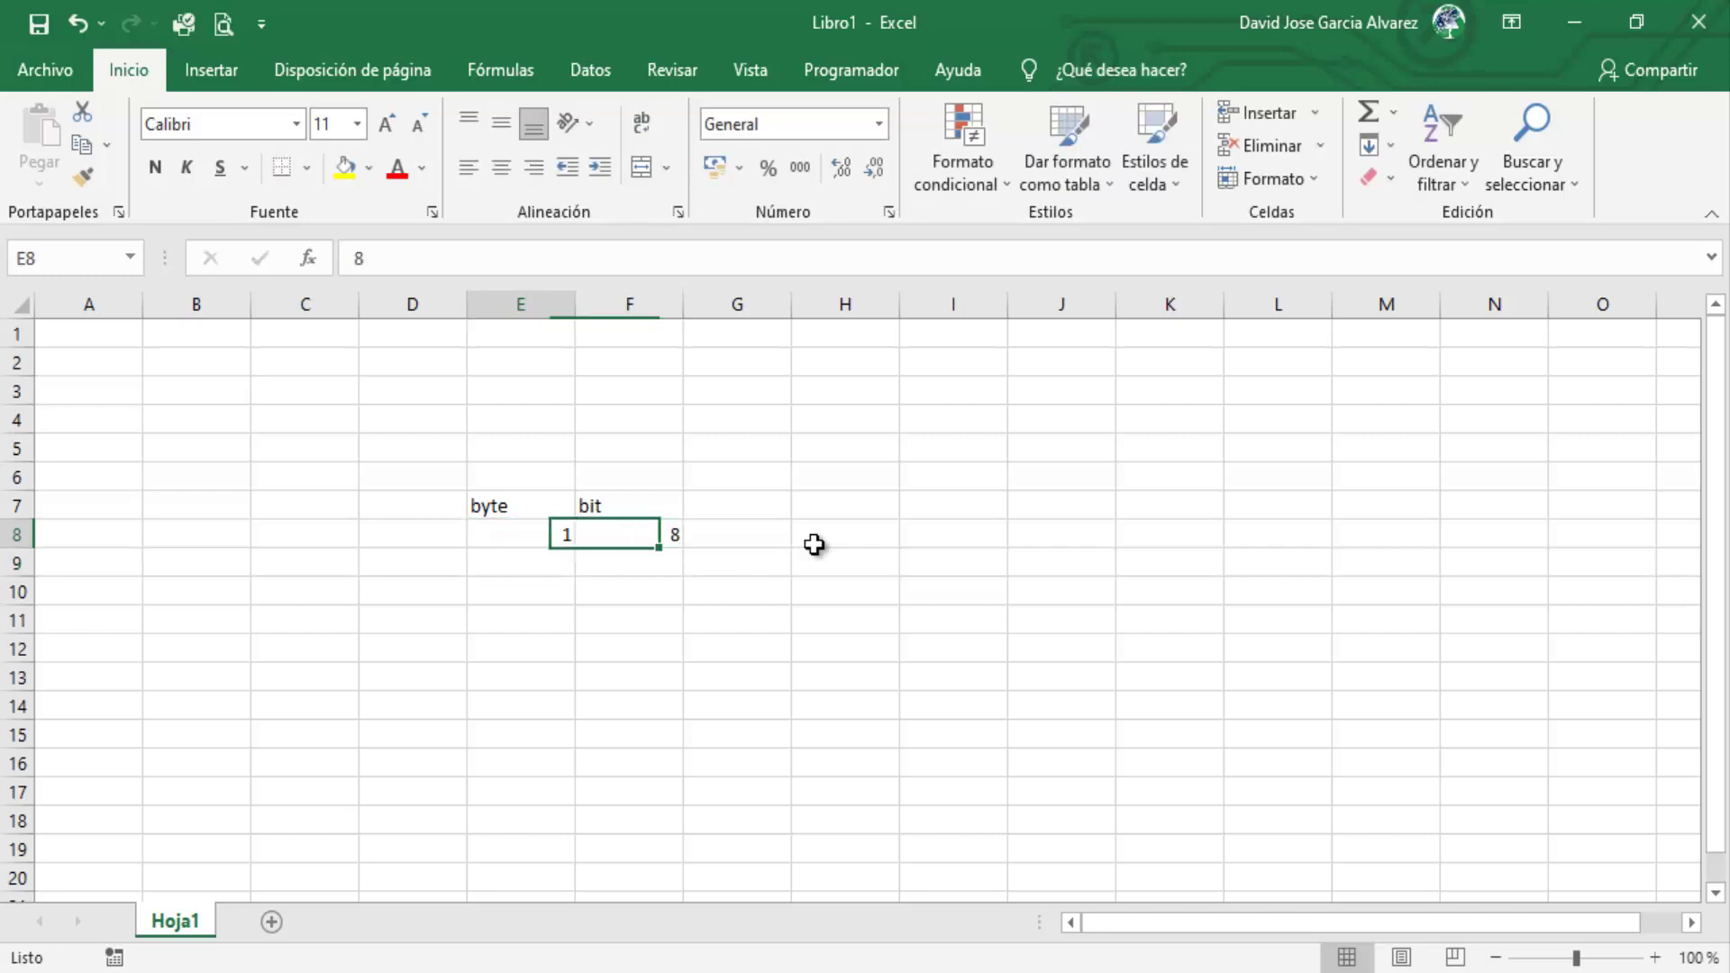
pyautogui.press('Up')
pyautogui.press('Right')
pyautogui.press('Down')
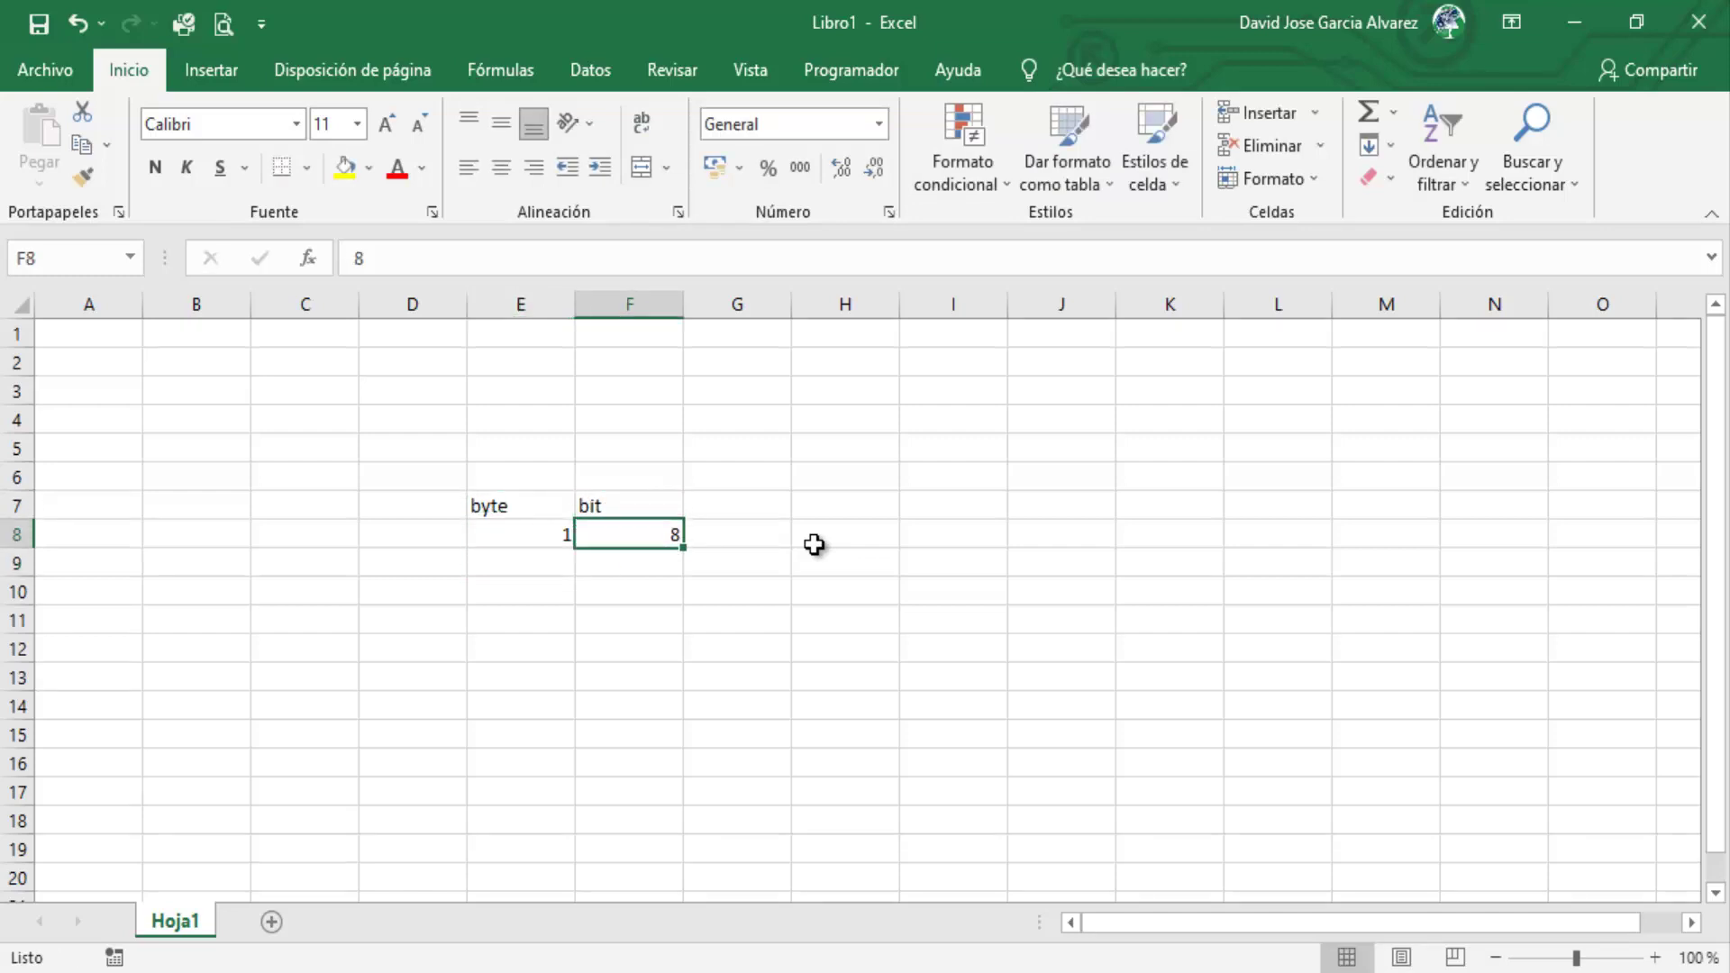
pyautogui.press('Left')
pyautogui.press('Right')
# - Add the headings Funcion Excel in F6 and Funcion VBA in G6
pyautogui.press('Up')
pyautogui.press('Up')
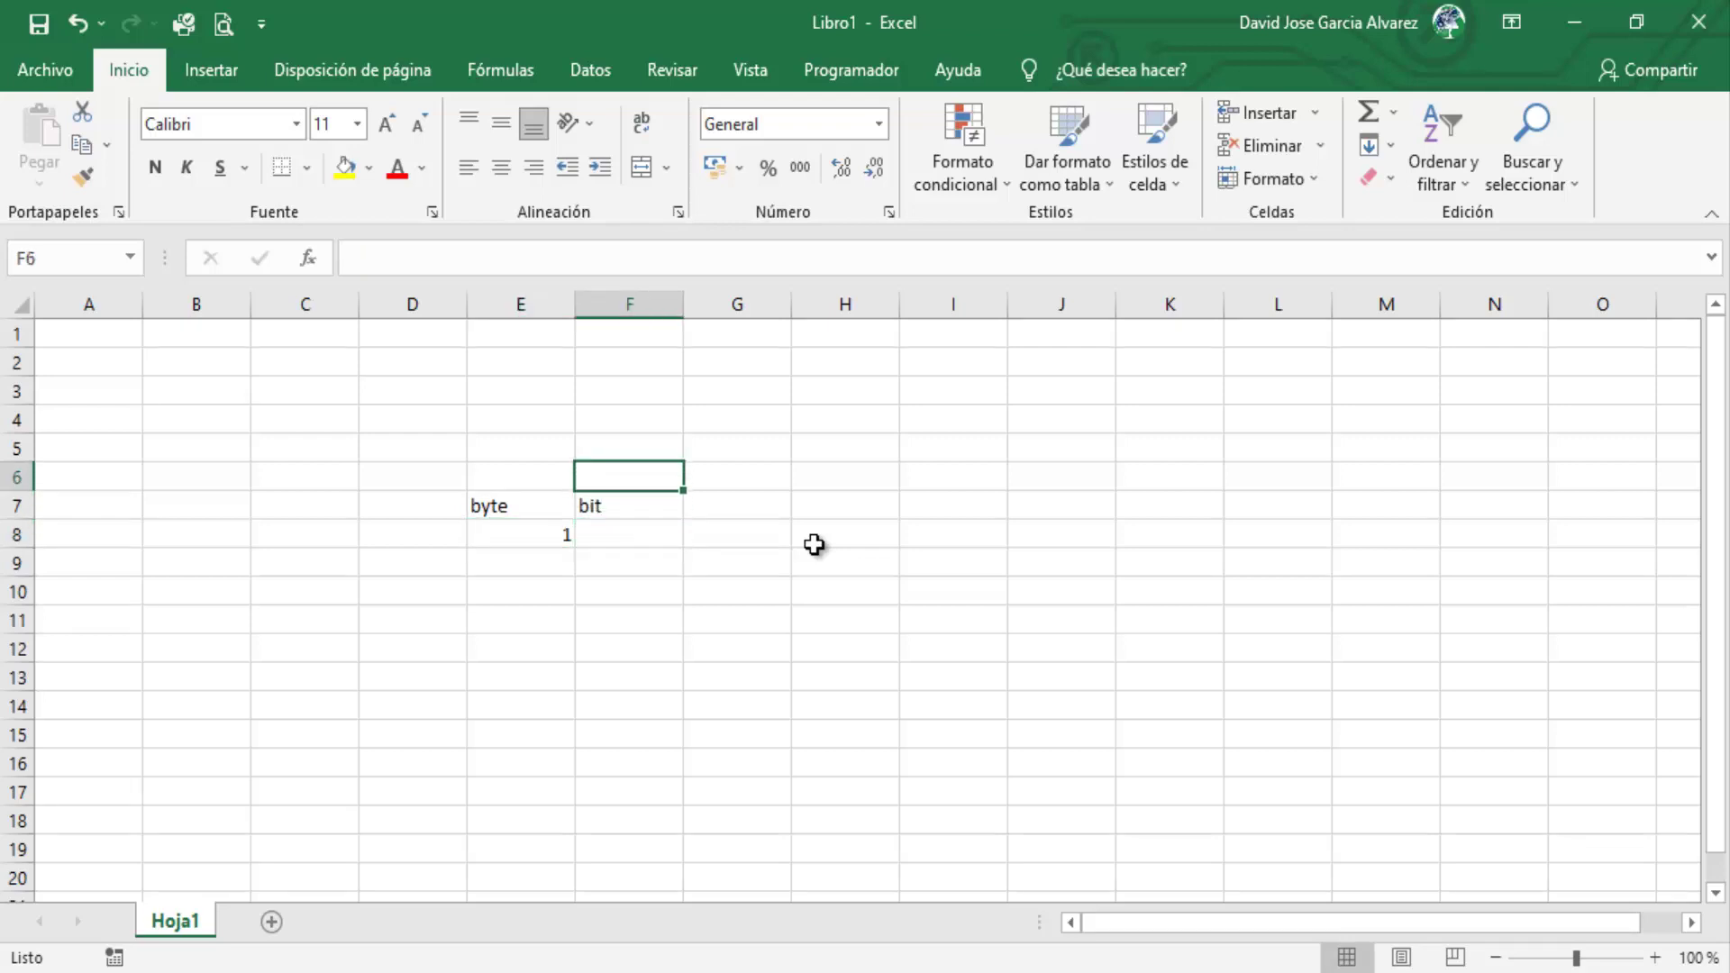
pyautogui.write('Funcion')
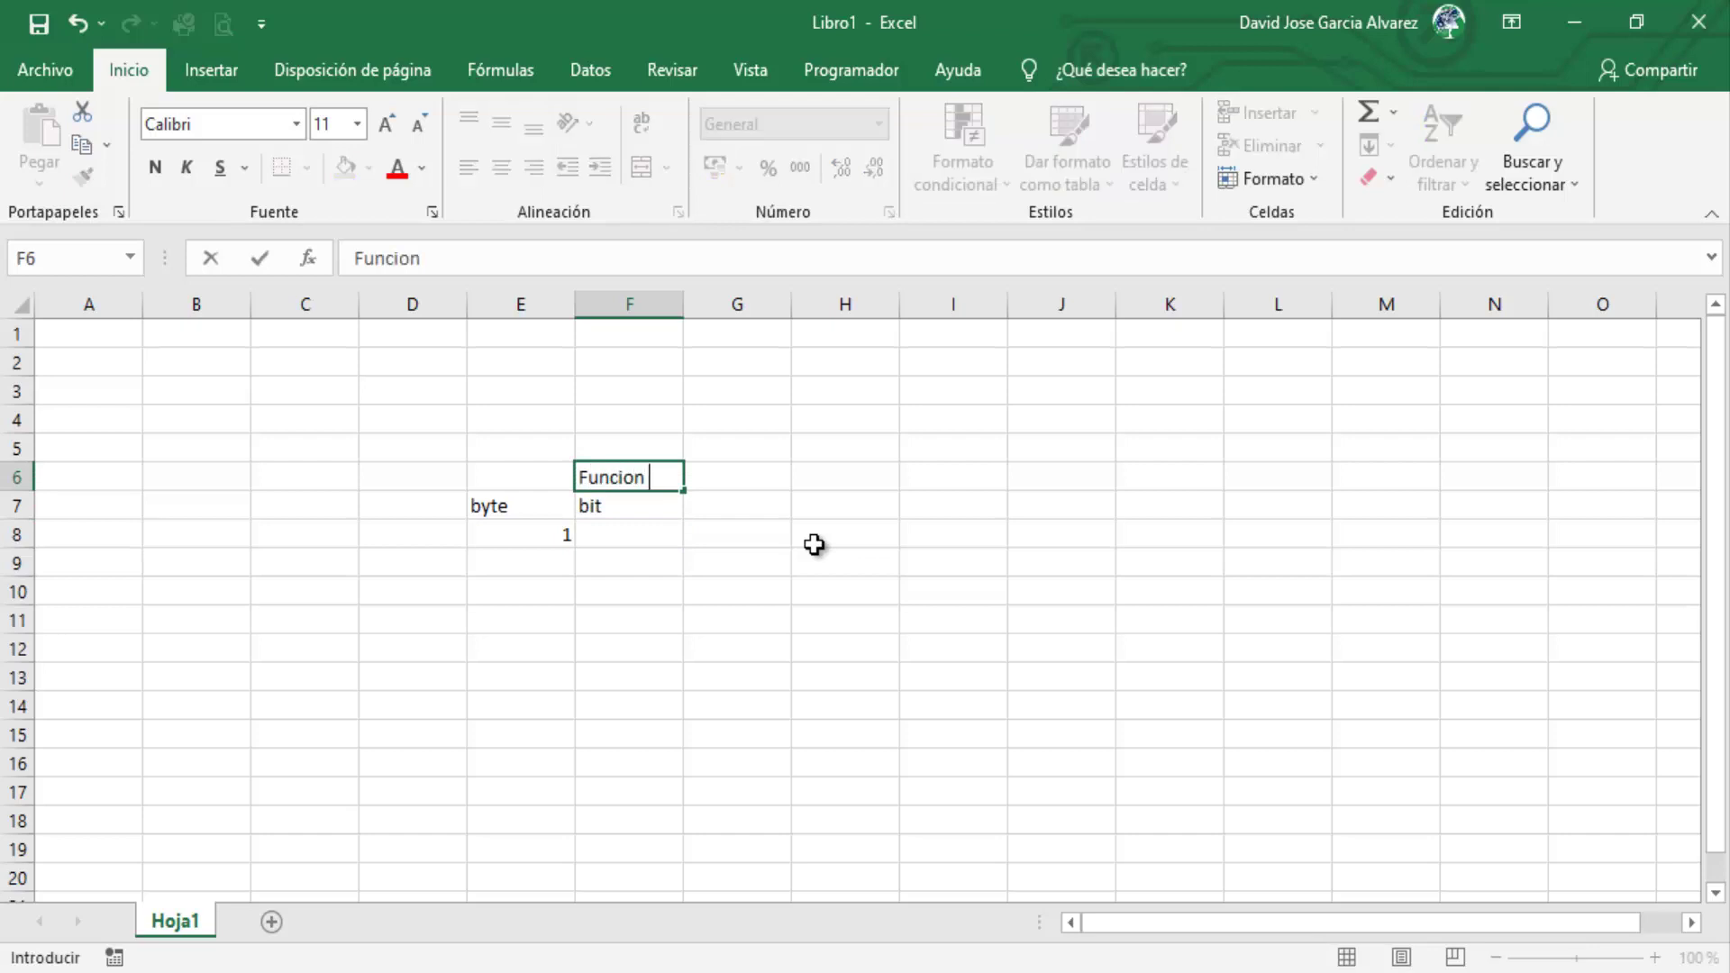
pyautogui.write('Excel')
pyautogui.press('Tab')
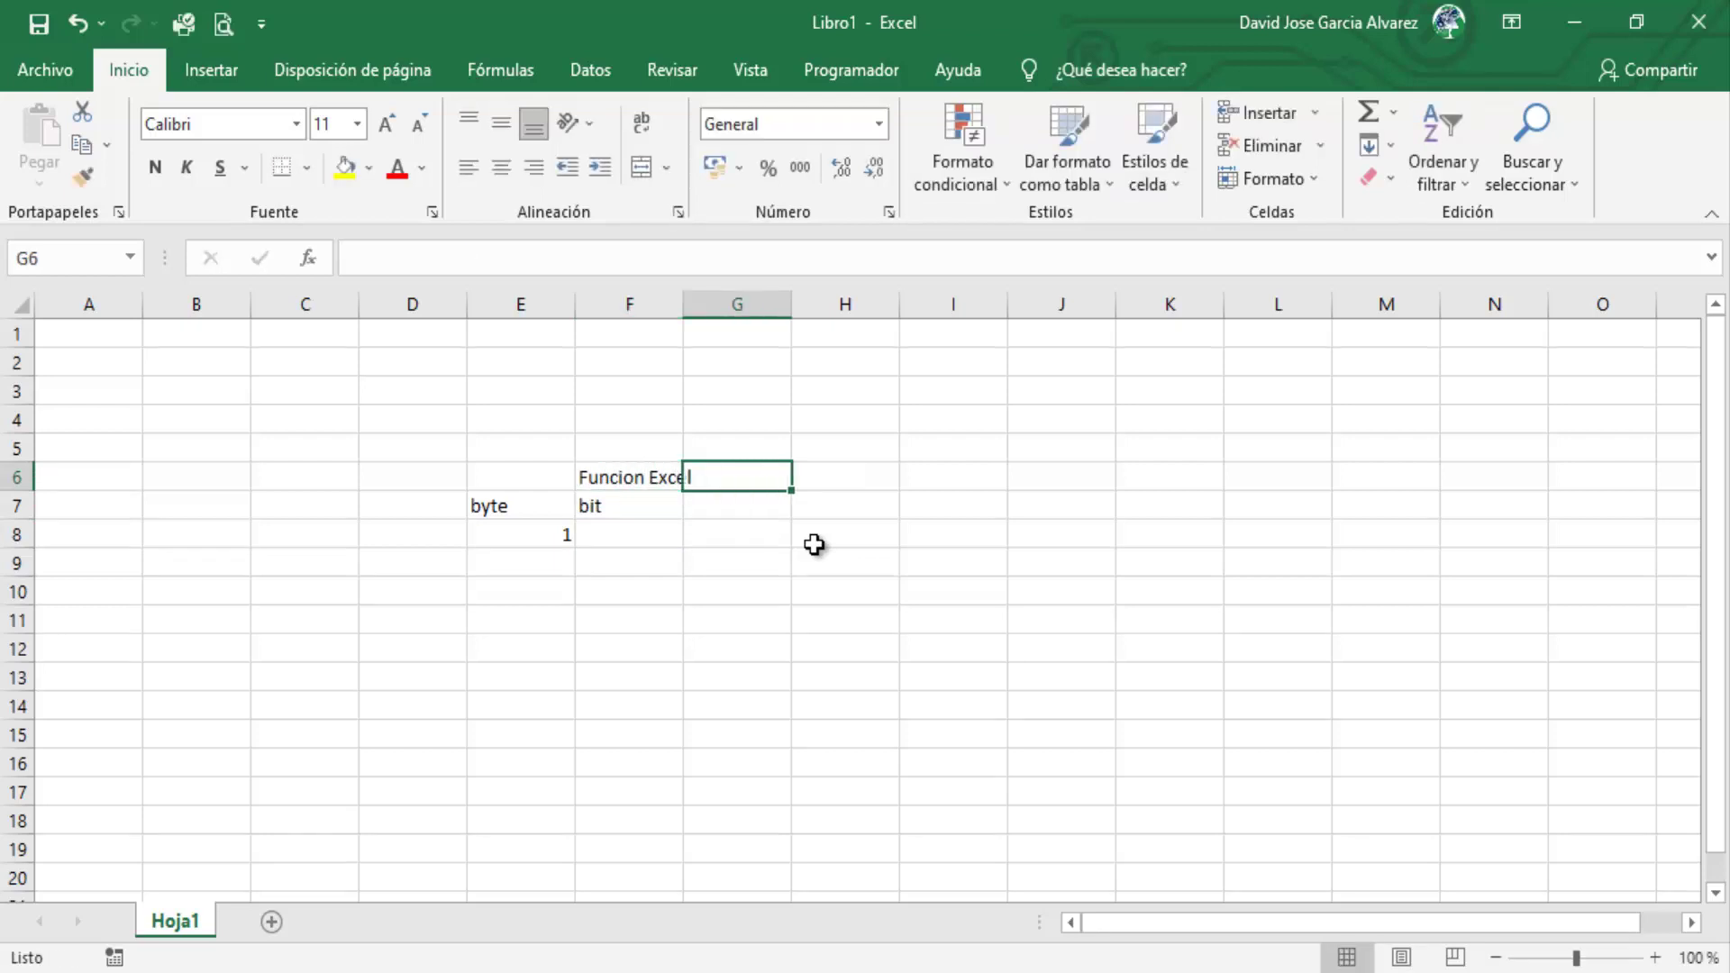
pyautogui.write('Funcion VBA')
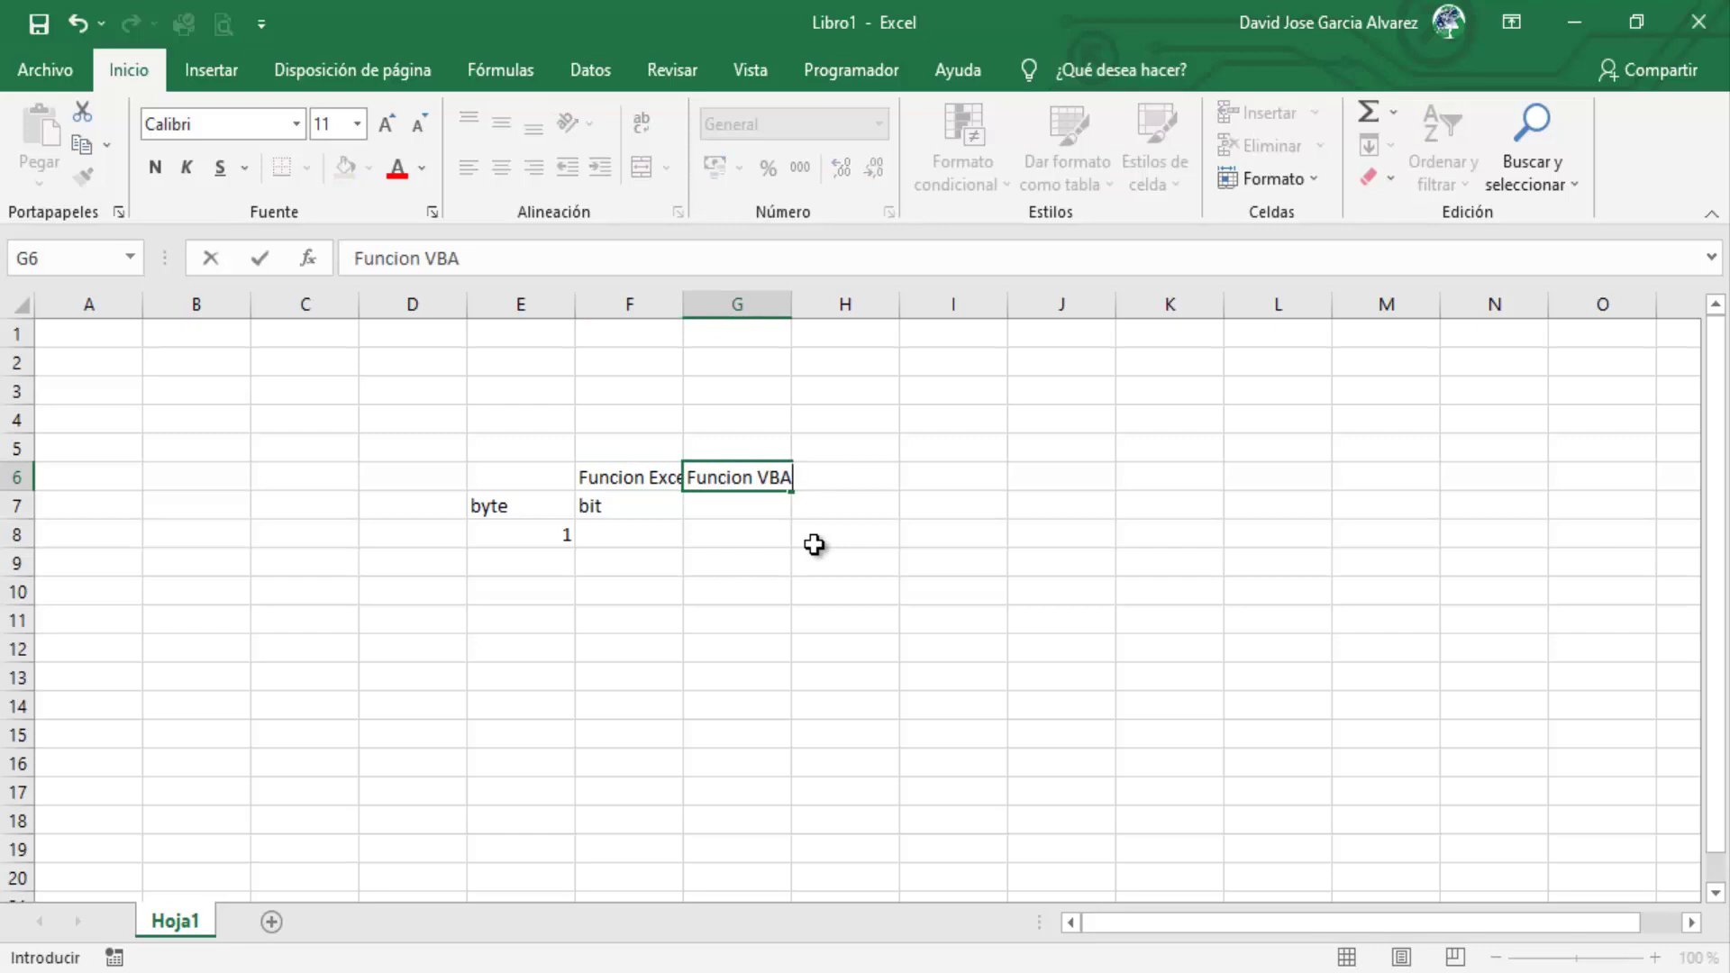
pyautogui.press('Return')
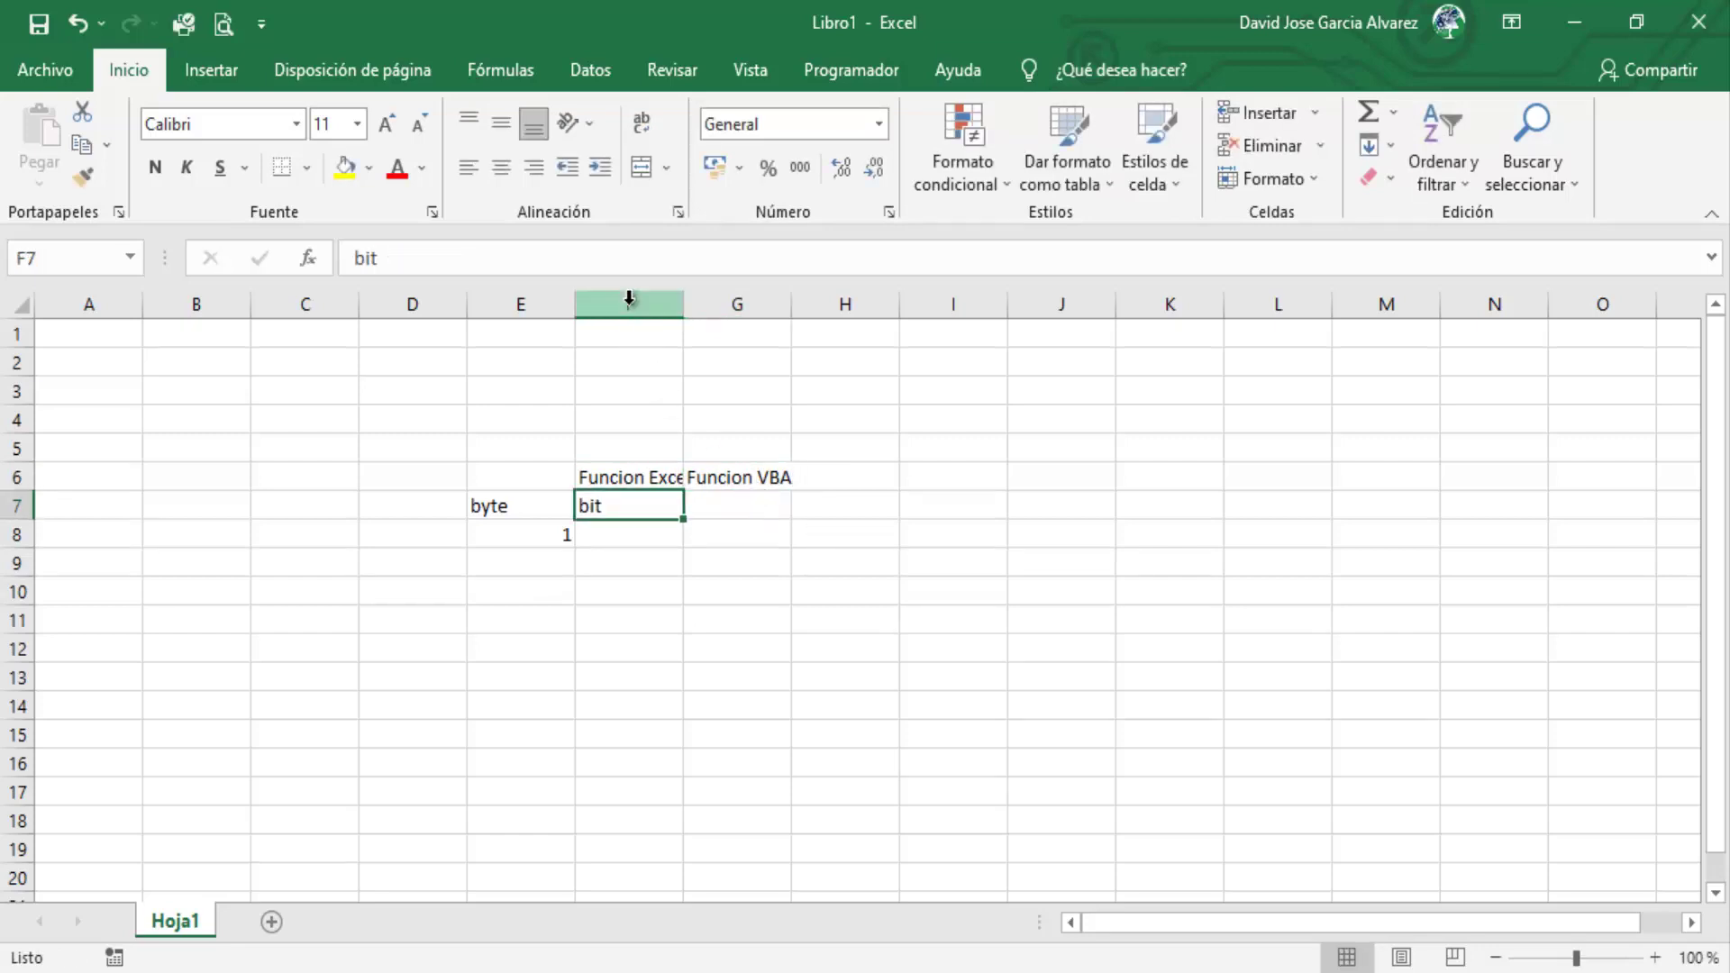
# - AutoFit columns F and G to their headings
pyautogui.click(631, 303)
pyautogui.moveTo(683, 304); pyautogui.dragTo(789, 315)
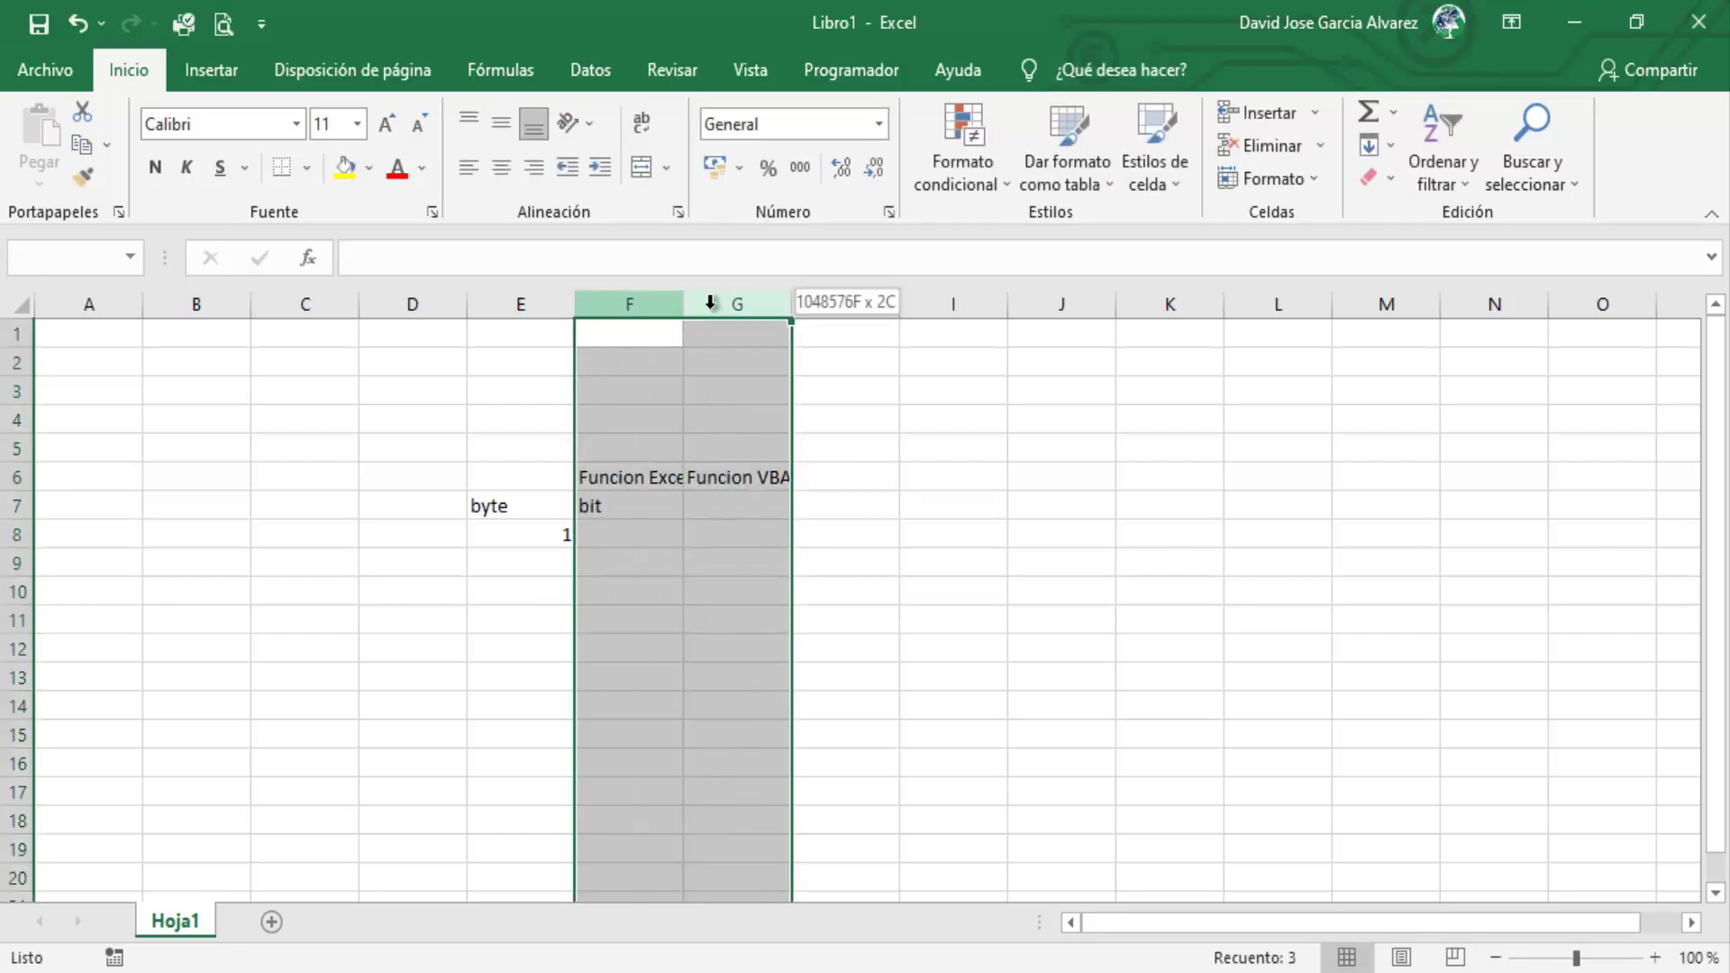
pyautogui.doubleClick(789, 315)
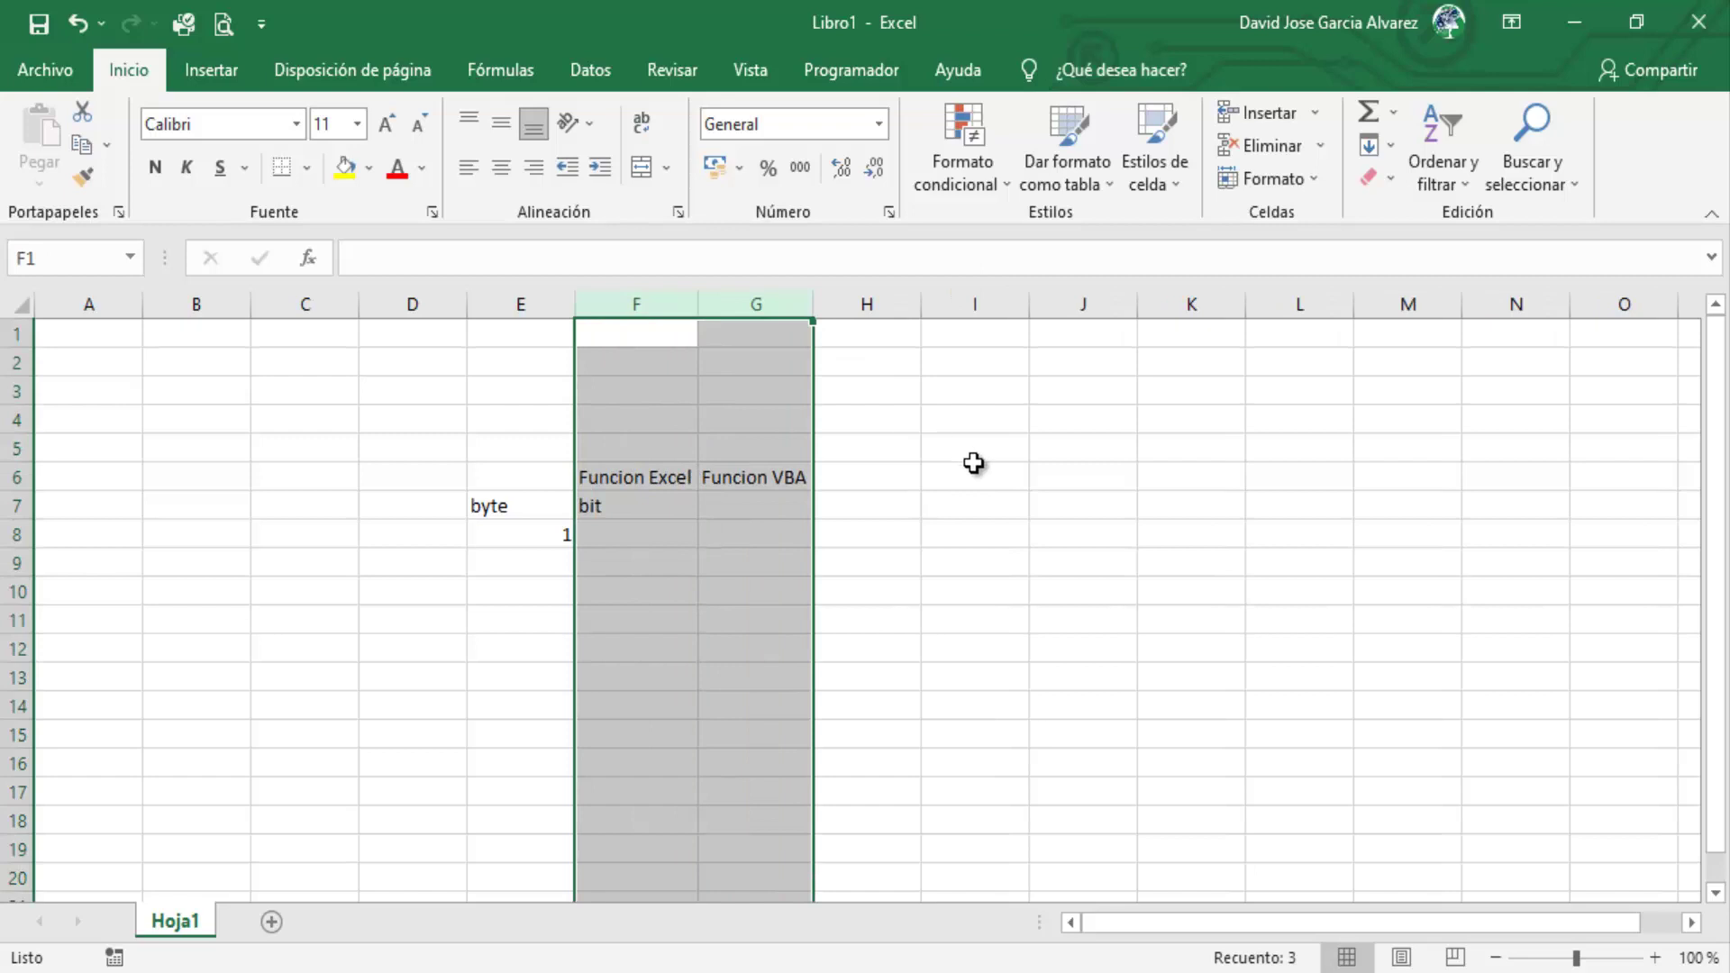
pyautogui.click(922, 554)
# - Enter =F7 in G7 so it shows bit, then select the table area
pyautogui.click(774, 510)
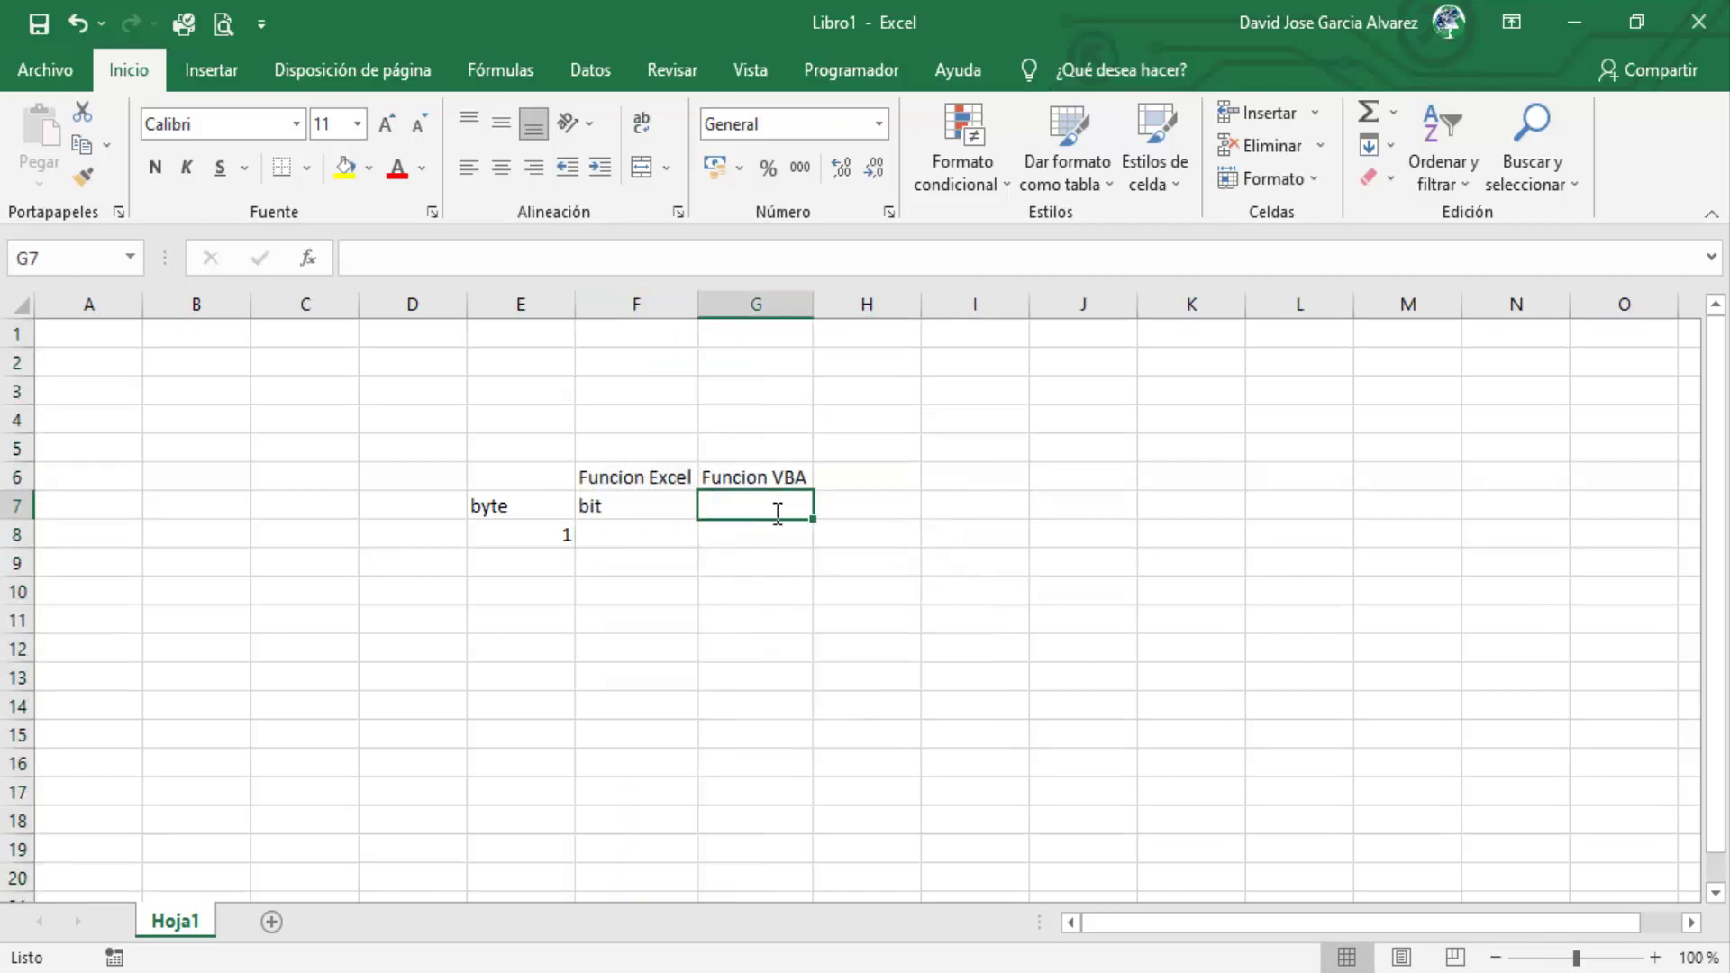
pyautogui.write('=')
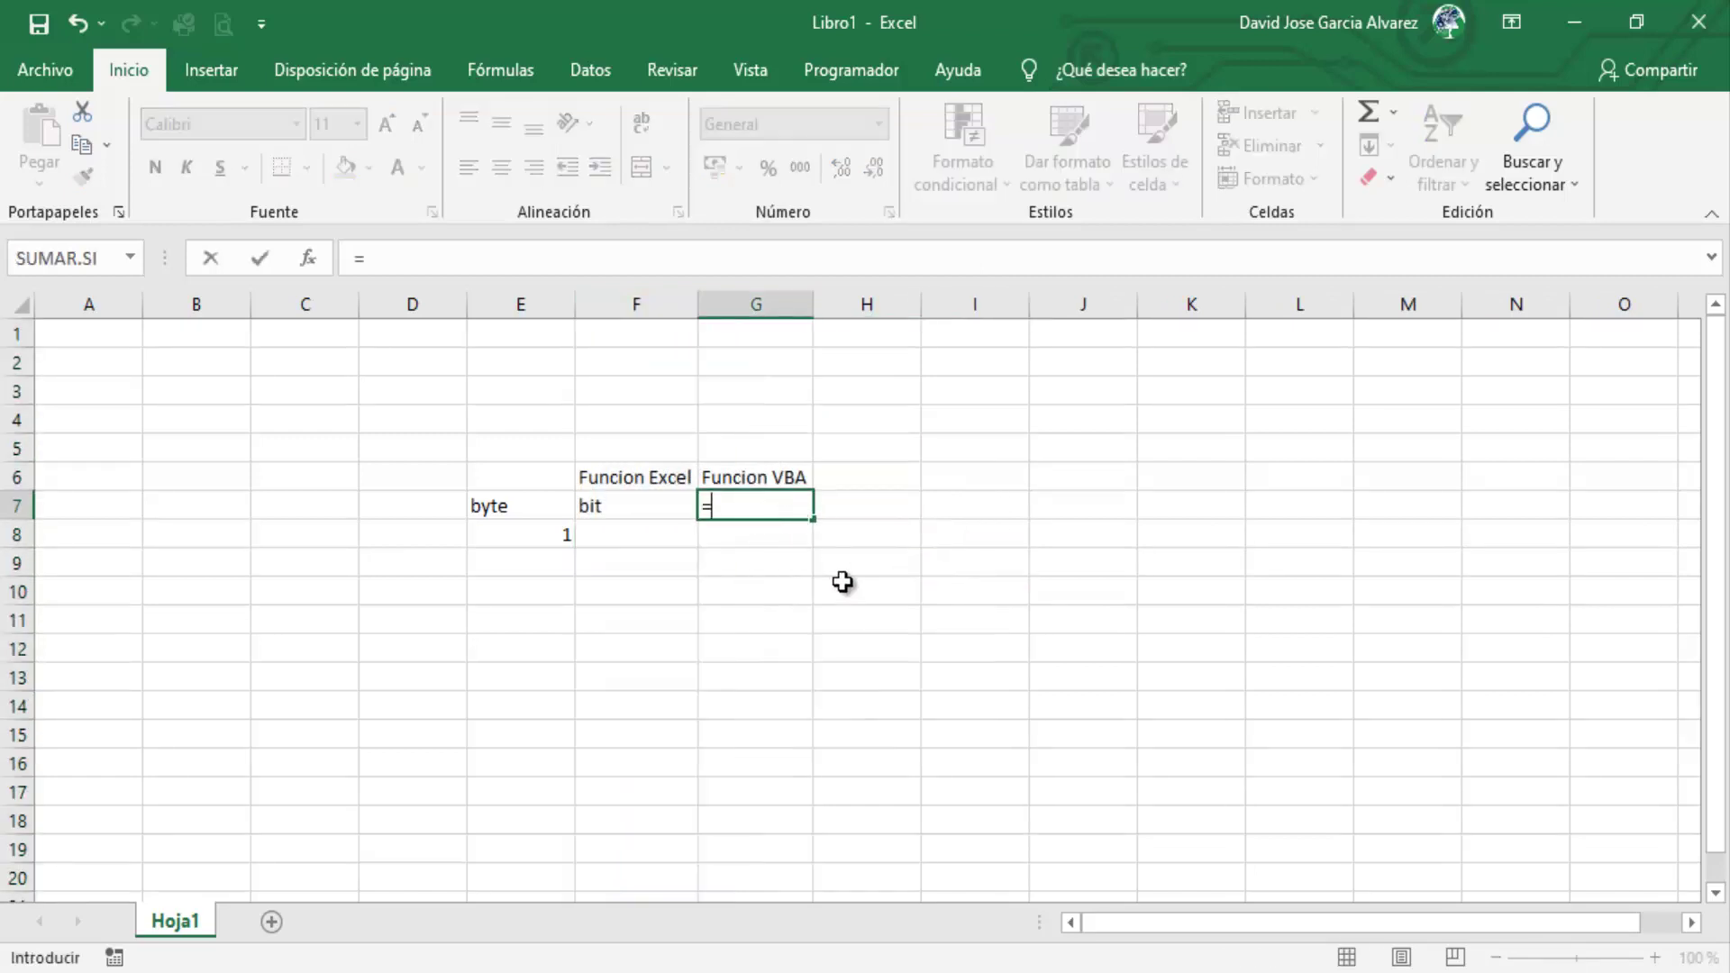
pyautogui.click(635, 509)
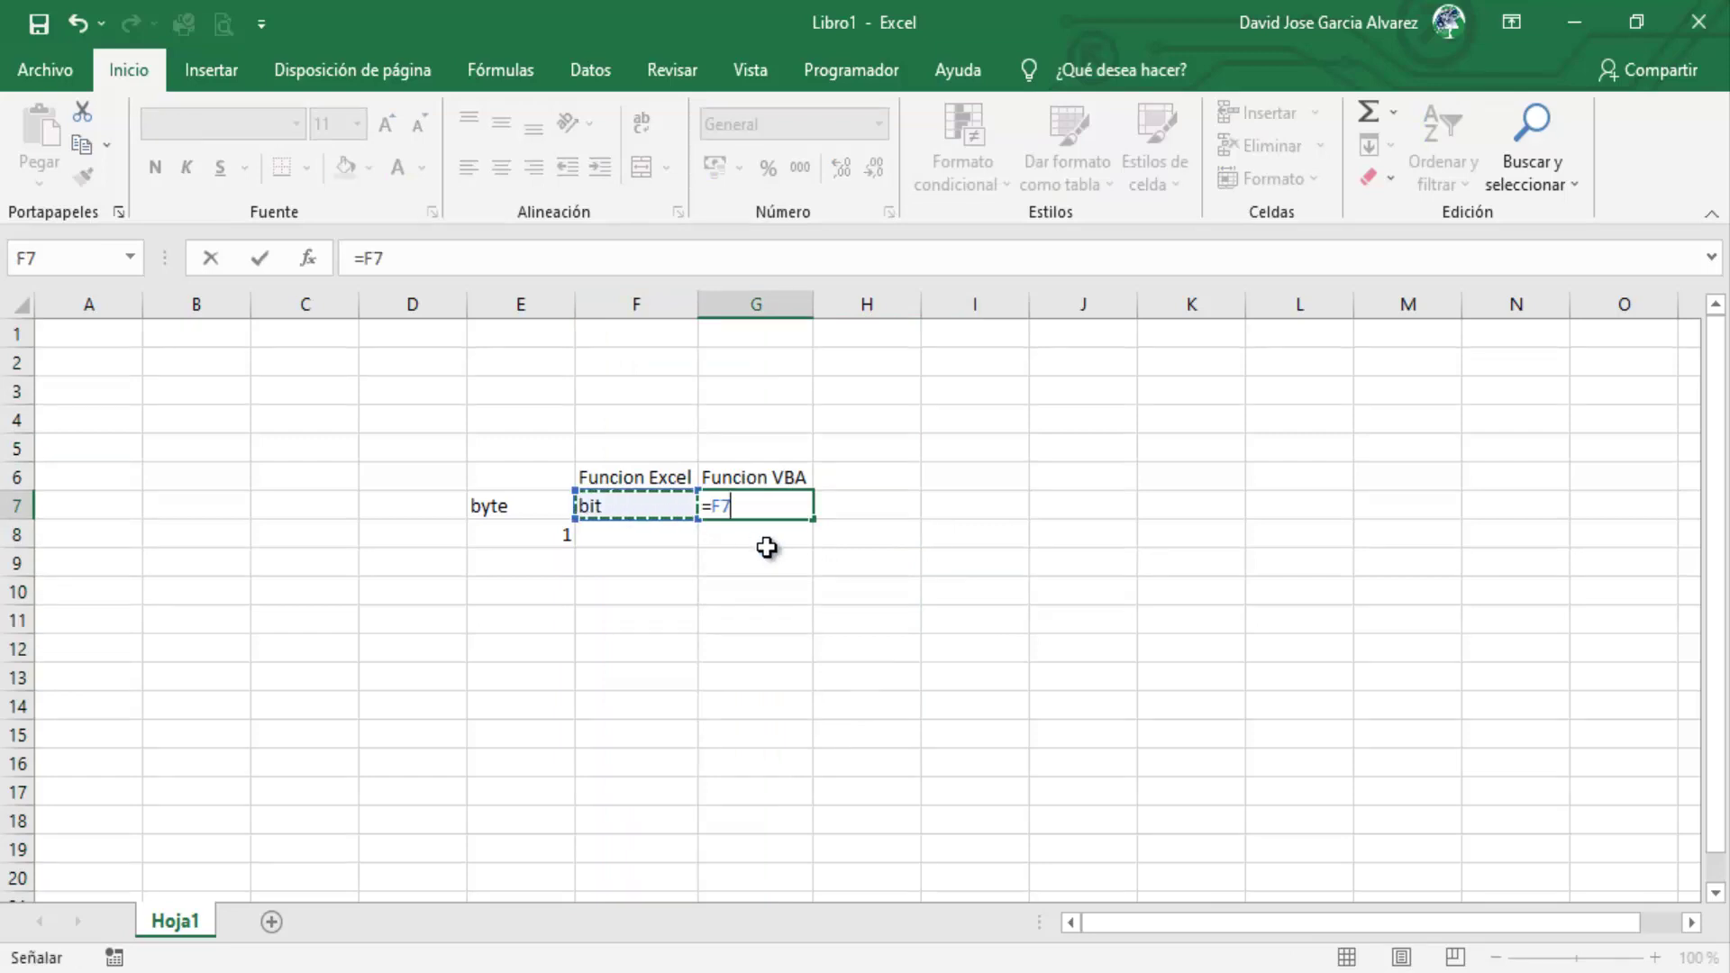
pyautogui.press('Return')
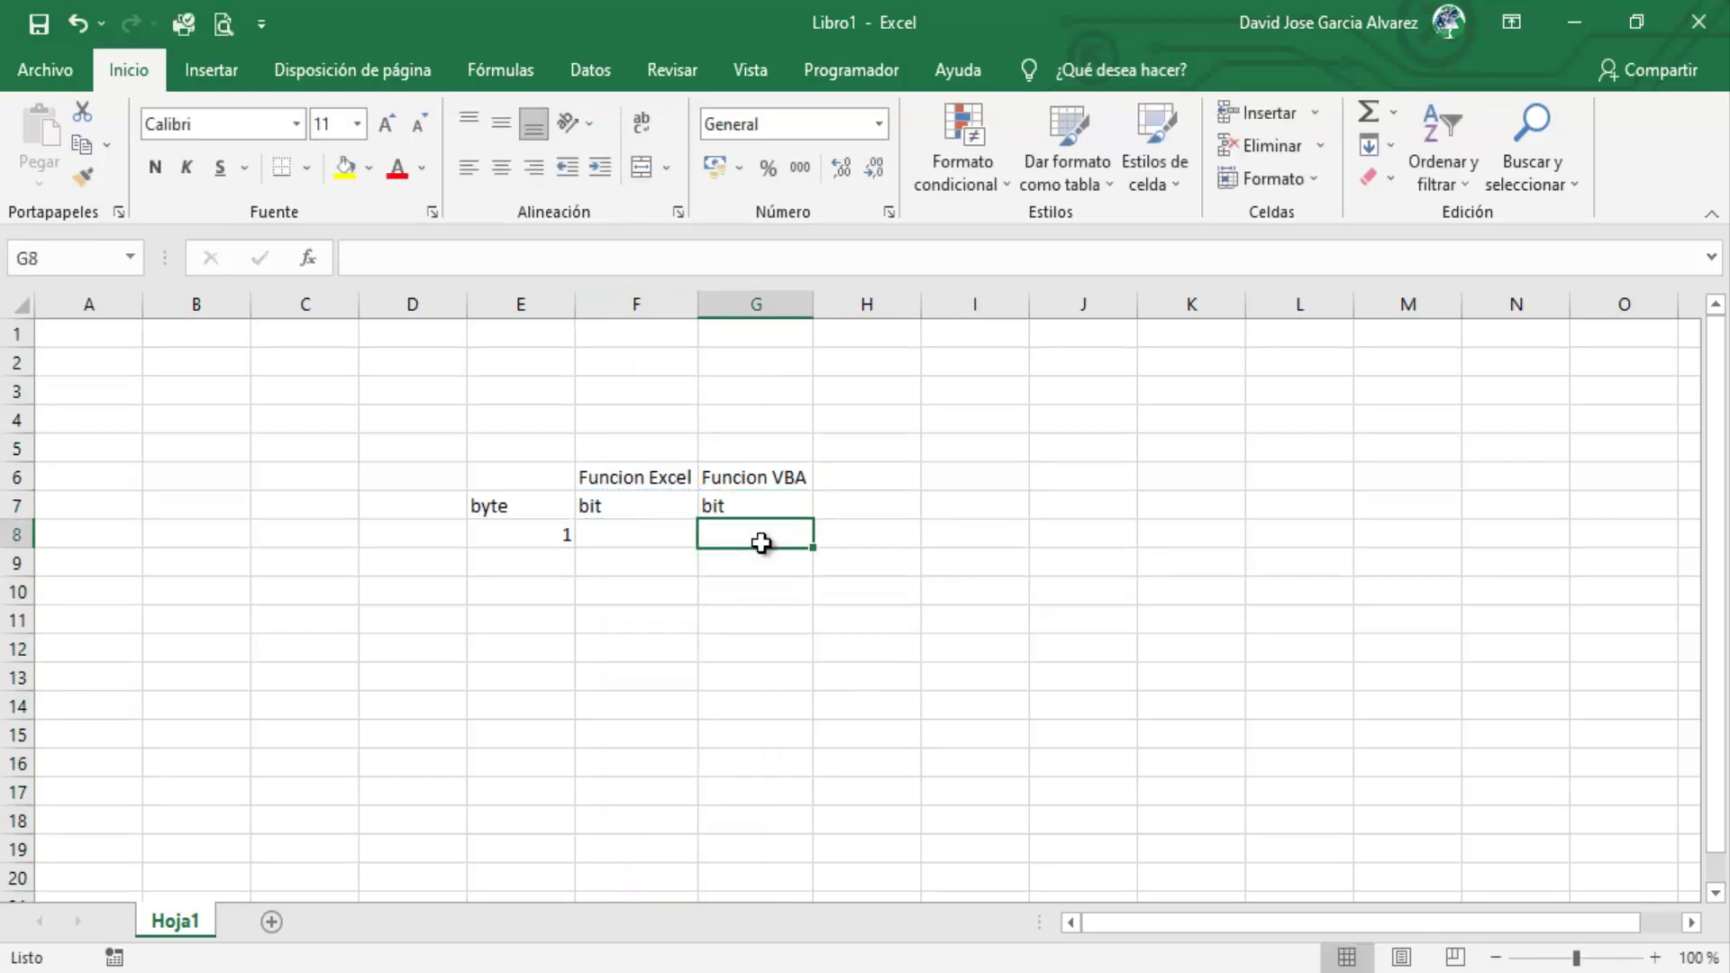
pyautogui.click(660, 514)
pyautogui.click(734, 503)
pyautogui.click(672, 534)
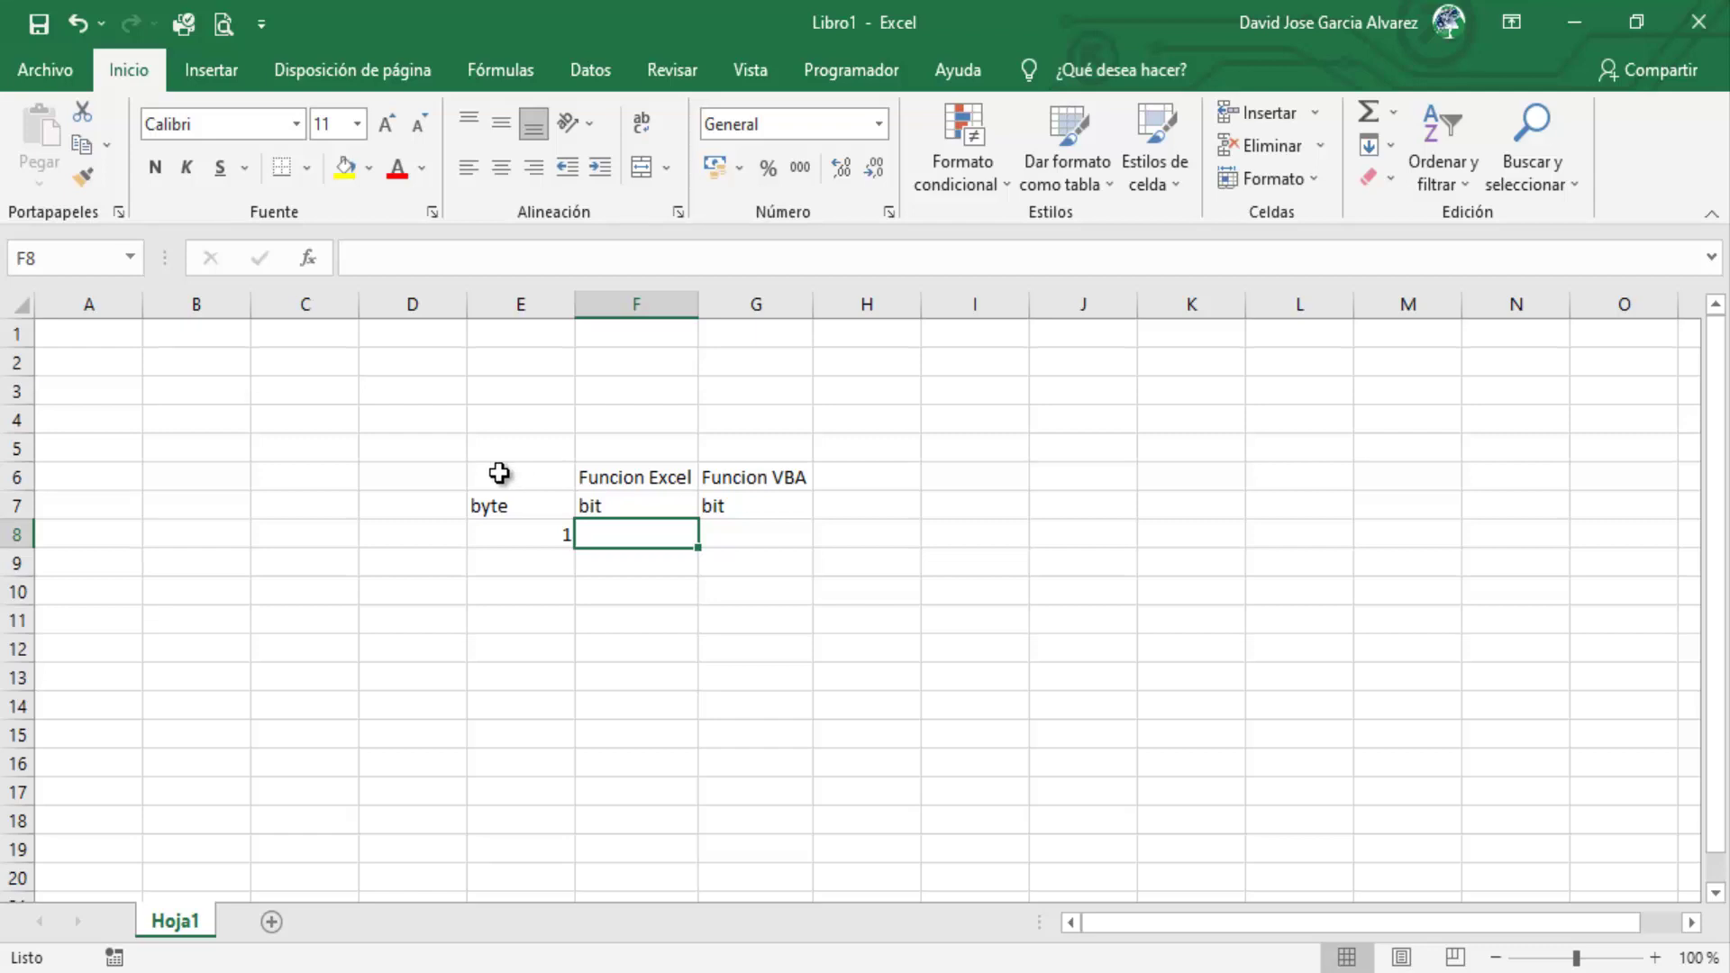
pyautogui.moveTo(498, 472)
pyautogui.mouseDown()
pyautogui.moveTo(679, 545)
pyautogui.moveTo(779, 540)
pyautogui.mouseUp()
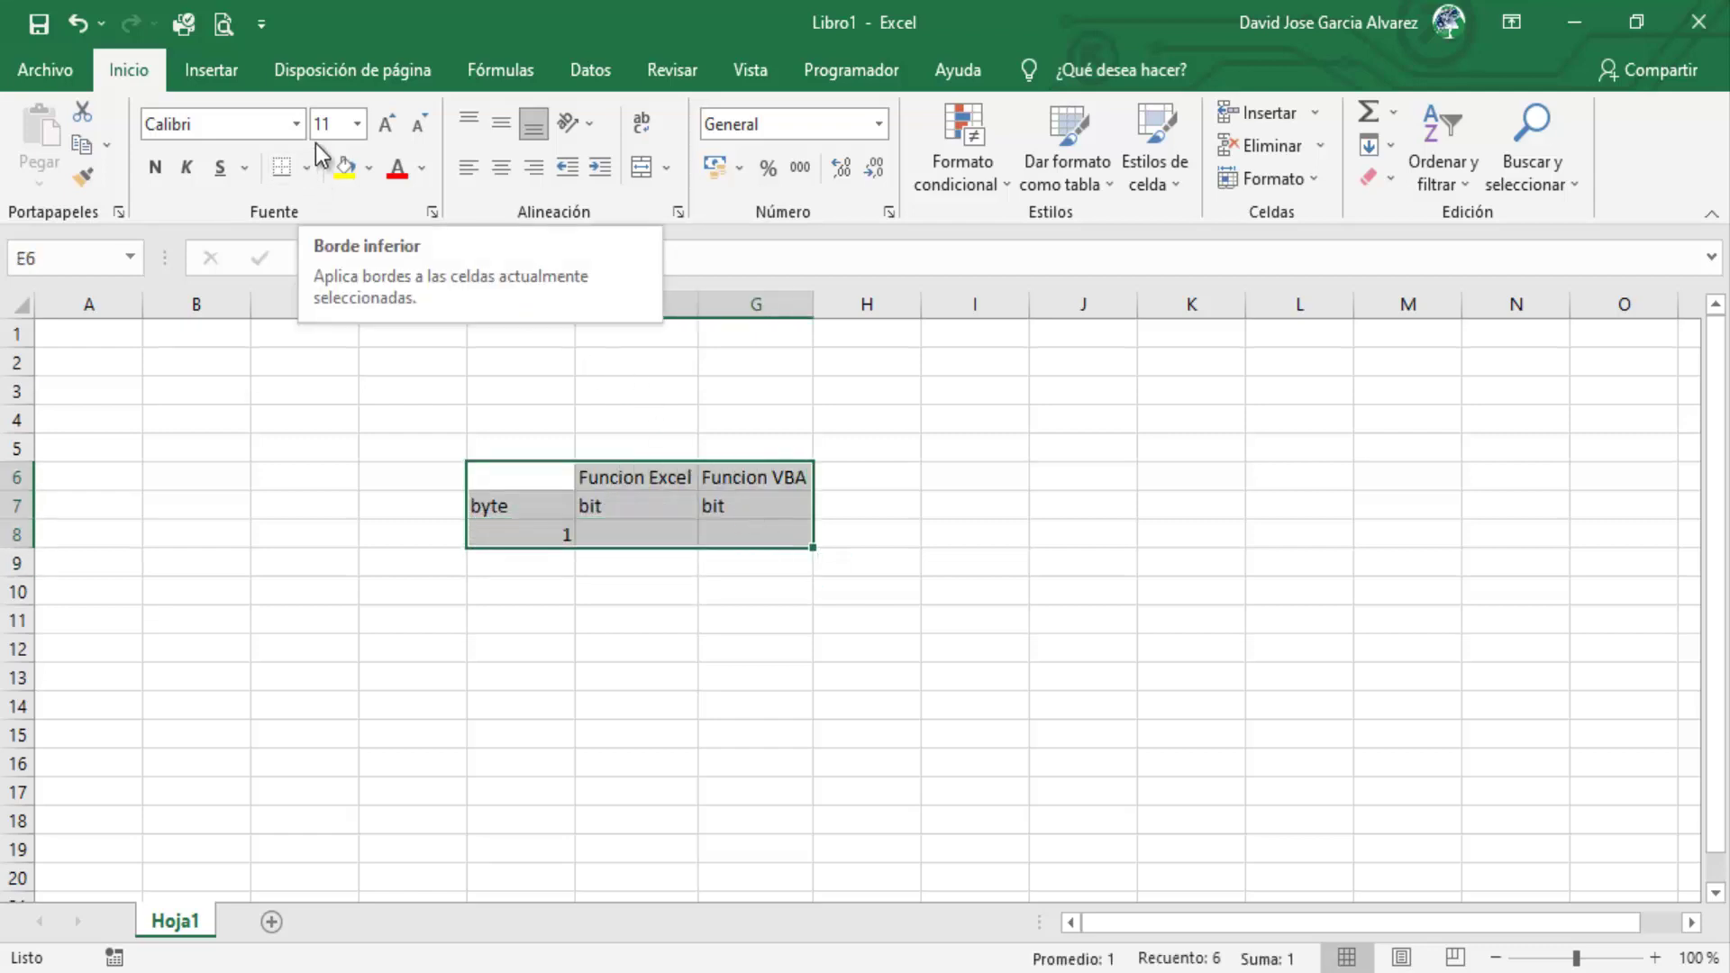
# - Raise the table text to 14 point and AutoFit columns E to G
pyautogui.click(336, 131)
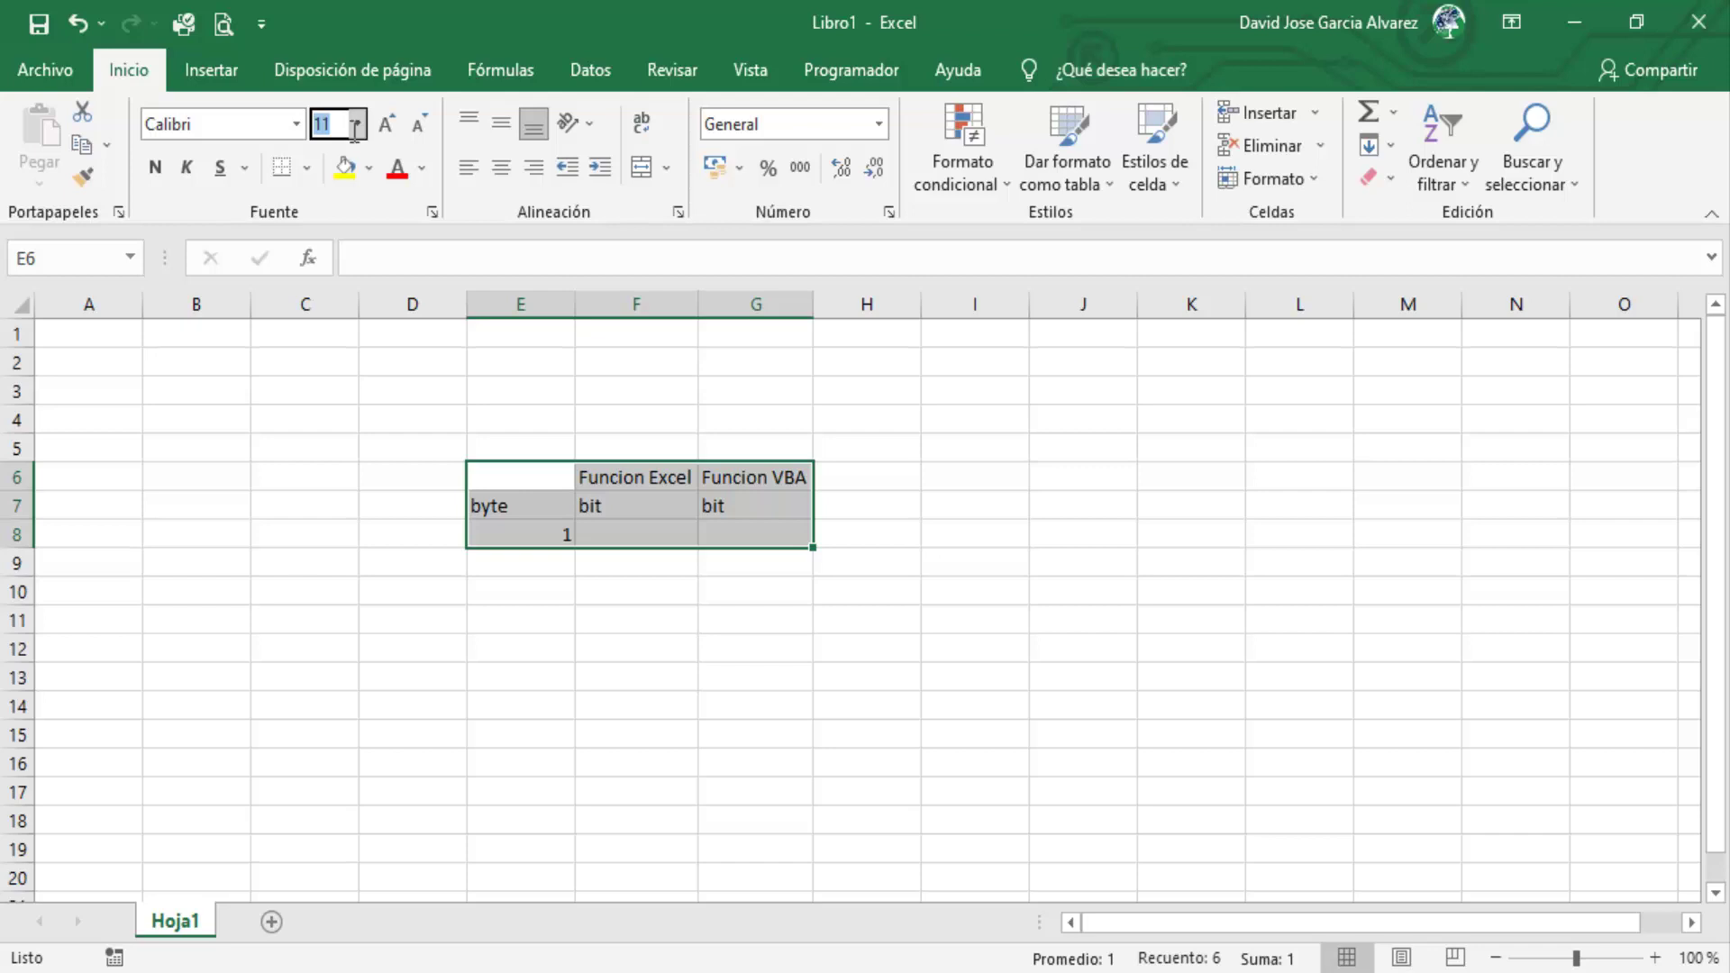
pyautogui.click(392, 132)
pyautogui.click(563, 424)
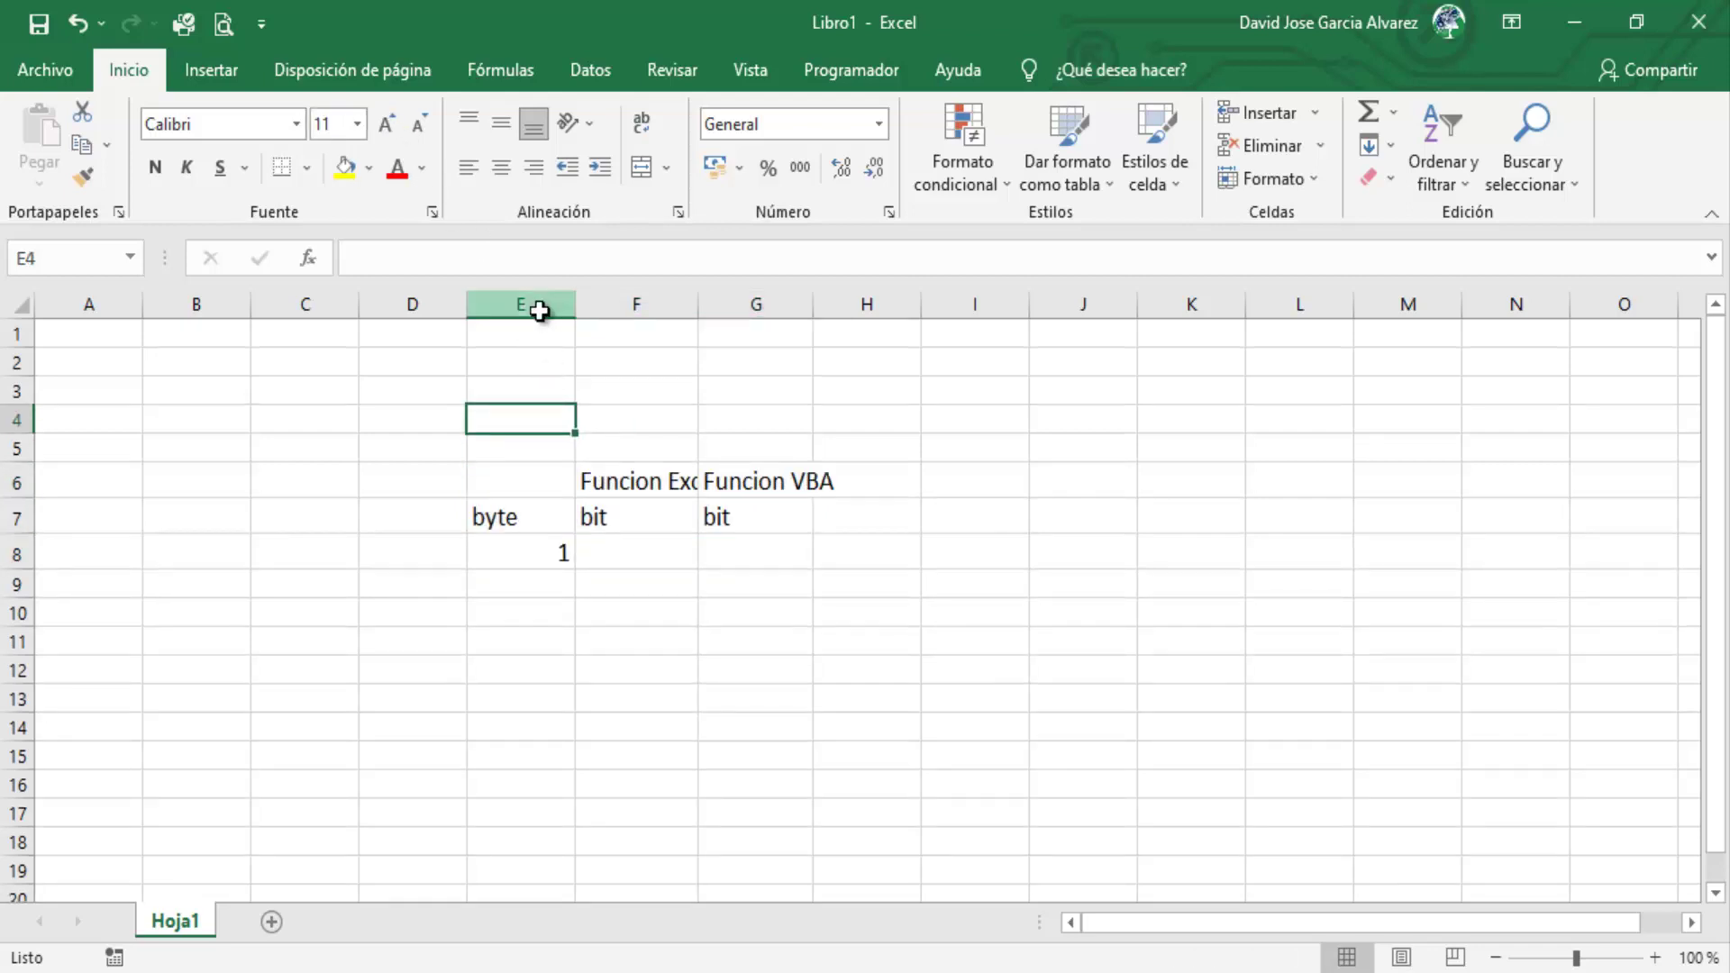
pyautogui.moveTo(539, 311); pyautogui.dragTo(748, 305)
pyautogui.doubleClick(813, 304)
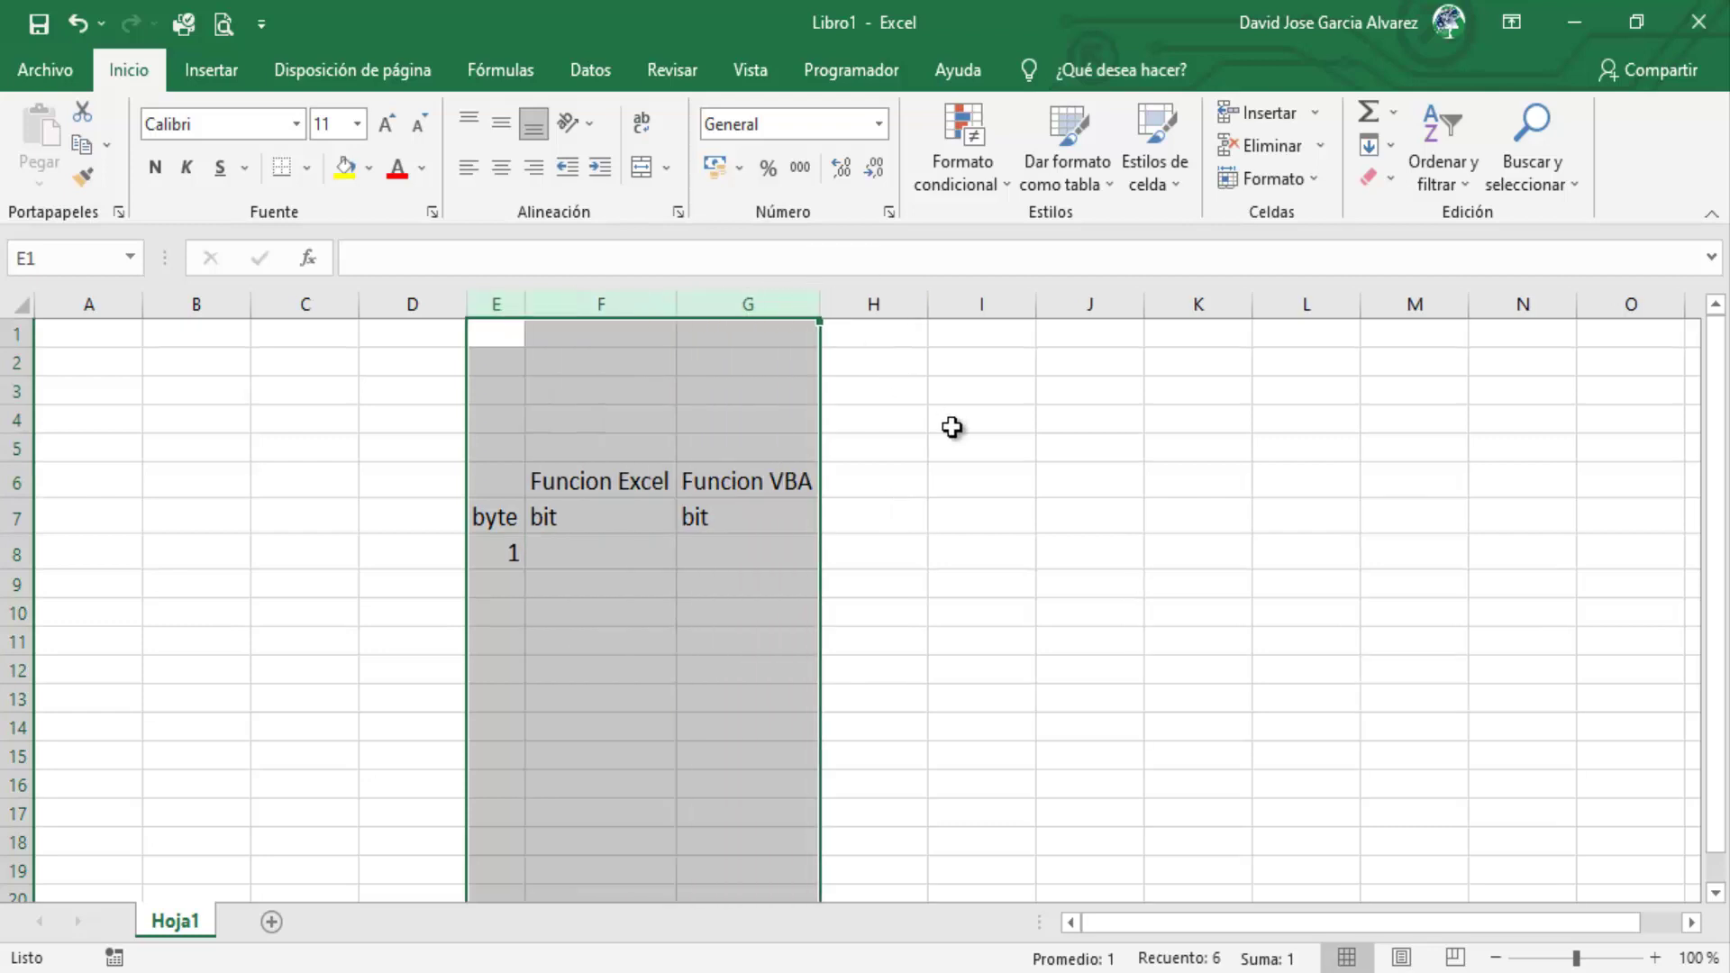
pyautogui.click(965, 482)
# - Centre the E6:G8 table contents and make them bold
pyautogui.moveTo(504, 482); pyautogui.dragTo(777, 555)
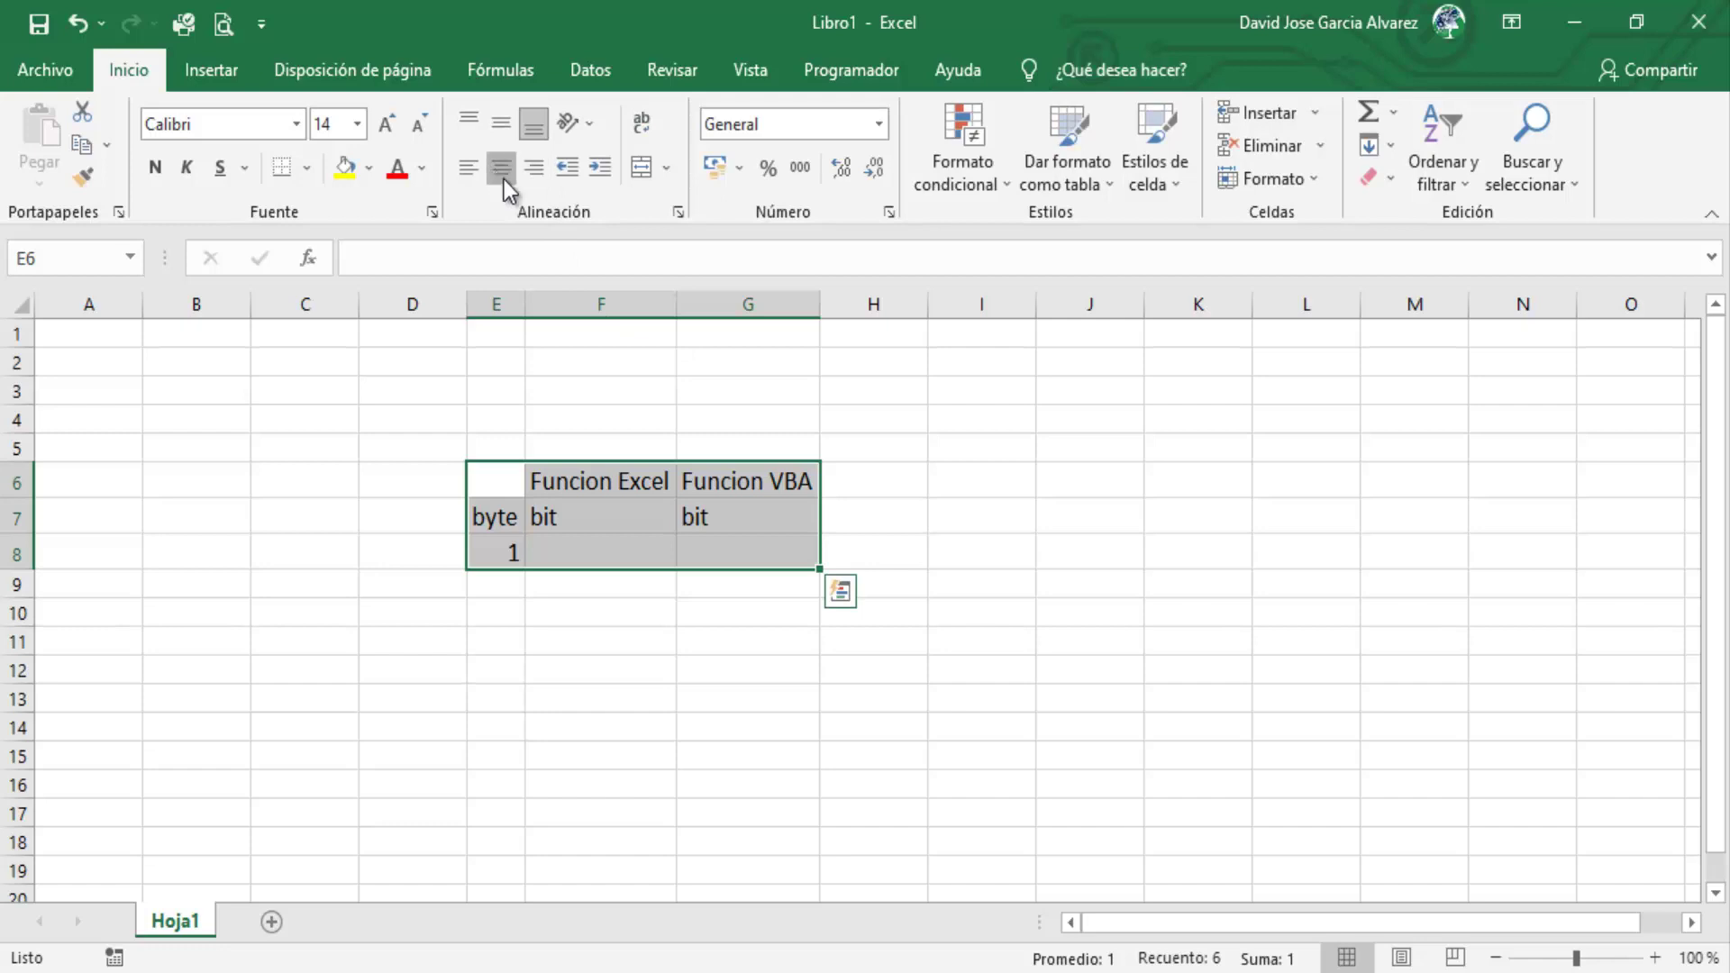
pyautogui.click(502, 168)
pyautogui.click(1027, 564)
pyautogui.moveTo(494, 490); pyautogui.dragTo(714, 560)
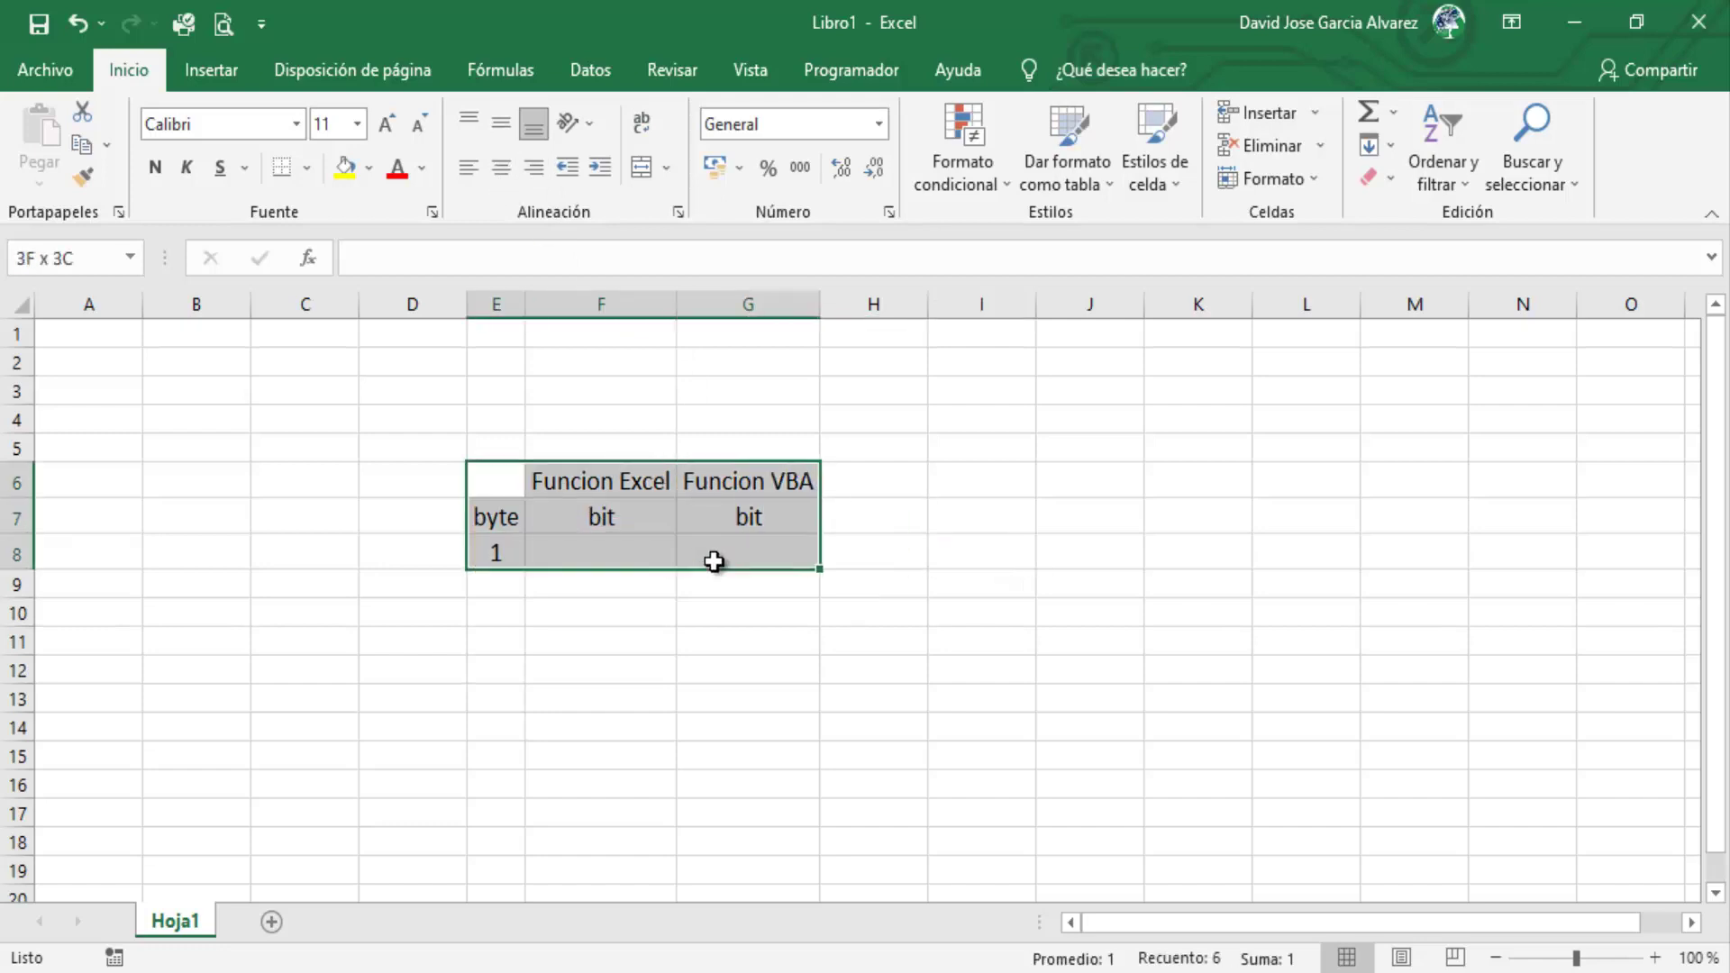
pyautogui.click(155, 167)
pyautogui.click(873, 552)
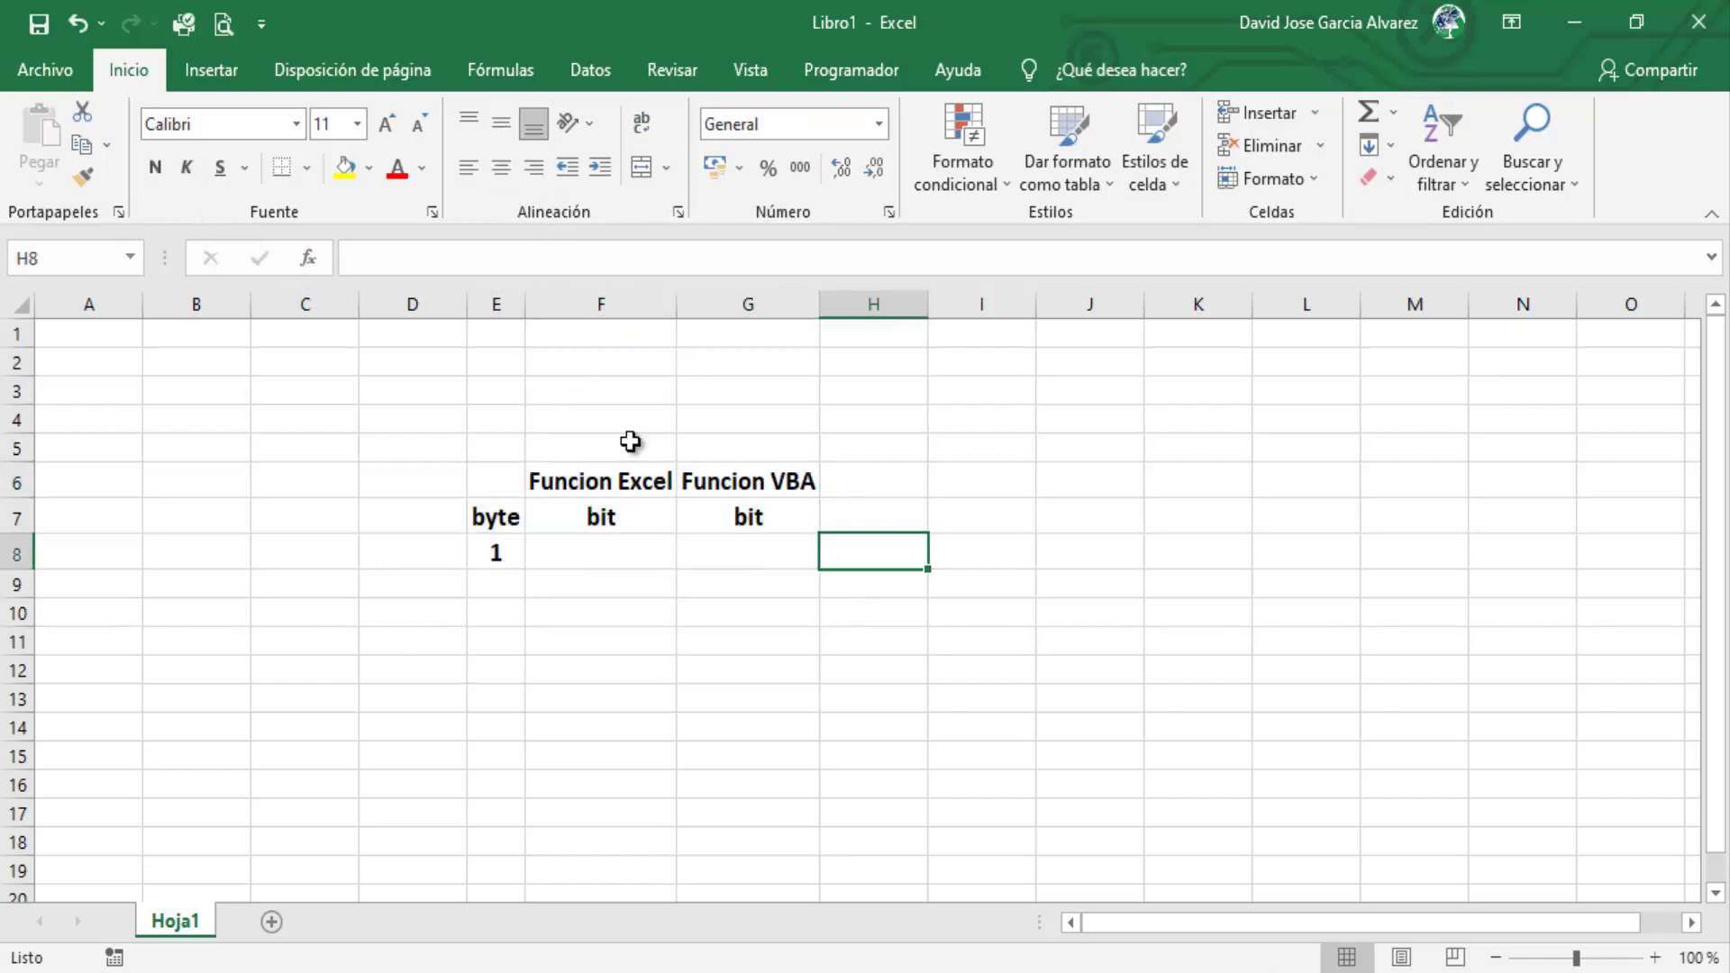
# - Widen columns E to G slightly and select the byte/bit rows E7:G8
pyautogui.moveTo(495, 305); pyautogui.dragTo(841, 304)
pyautogui.click(1018, 556)
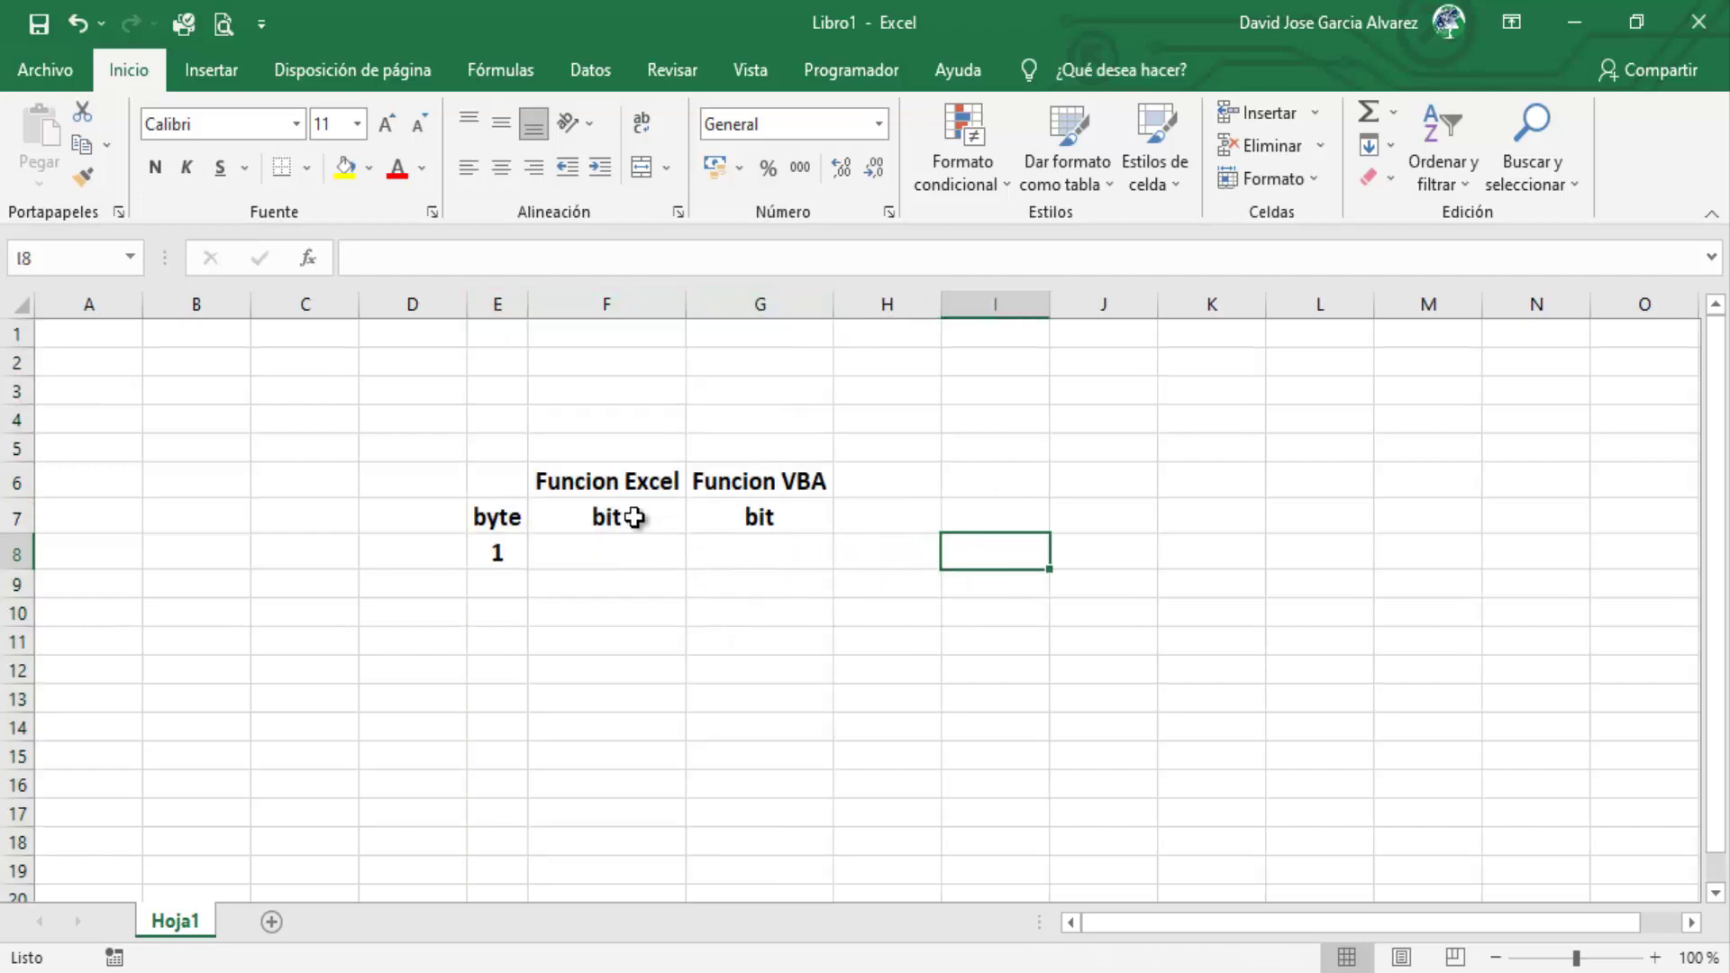
pyautogui.click(630, 517)
pyautogui.moveTo(480, 509); pyautogui.dragTo(730, 534)
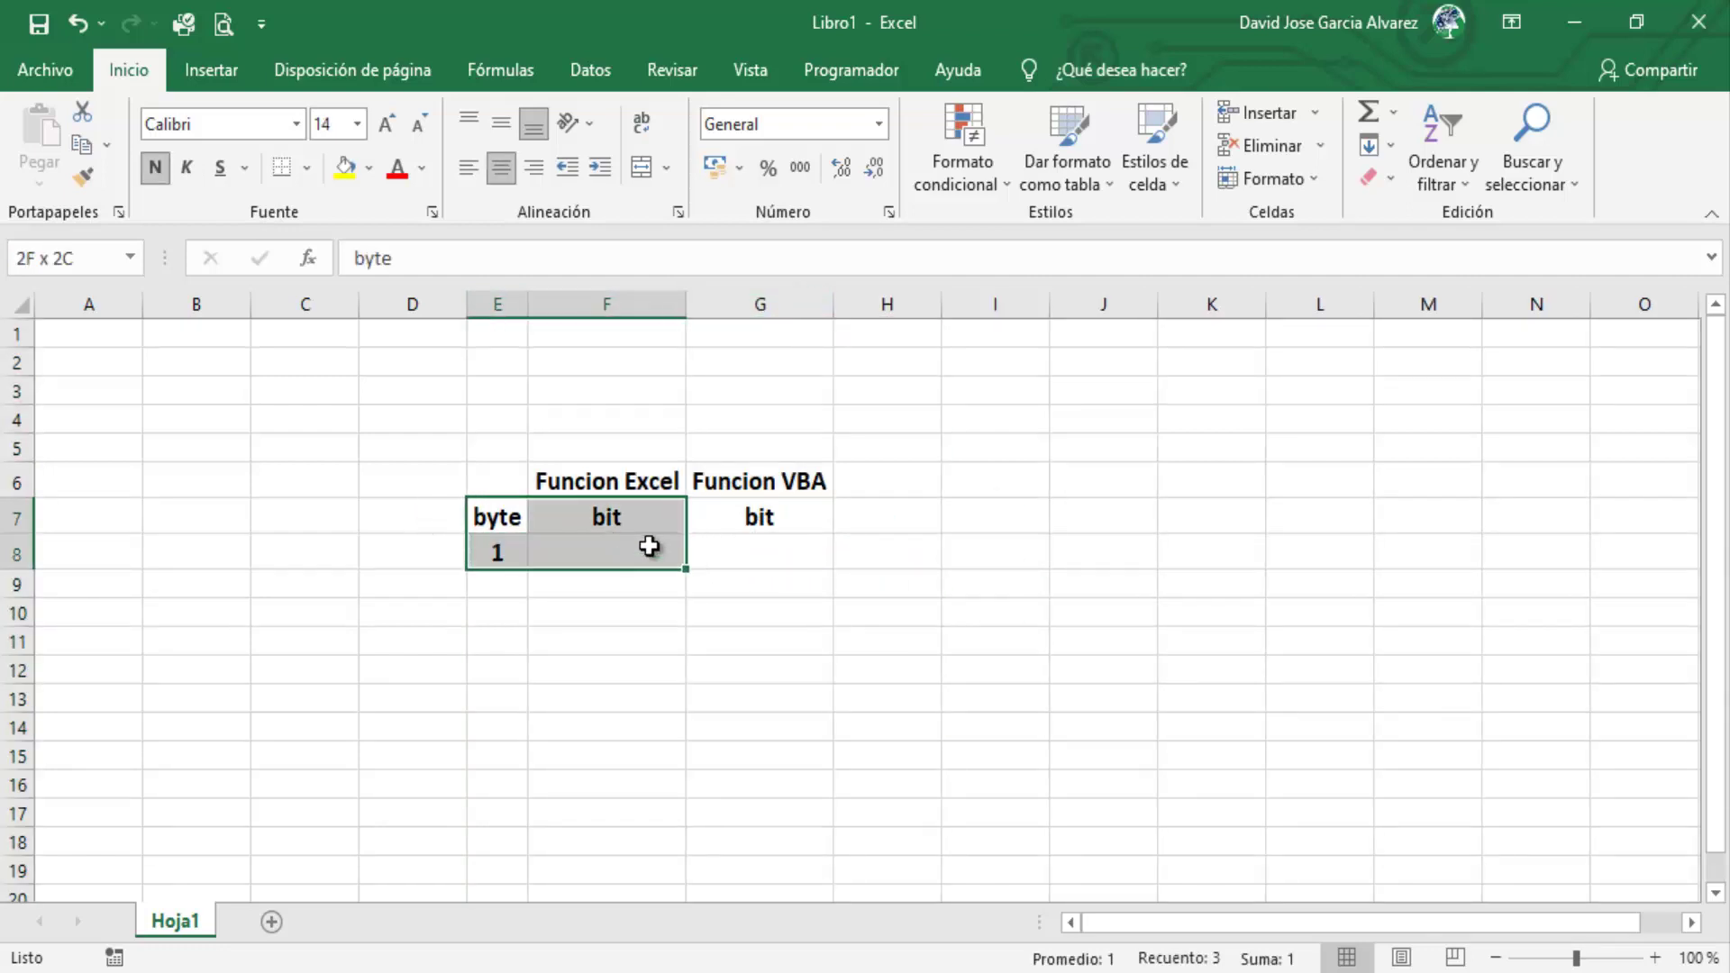
# - Give the table All Borders and fill the F6:G6 headers dark blue
pyautogui.click(307, 168)
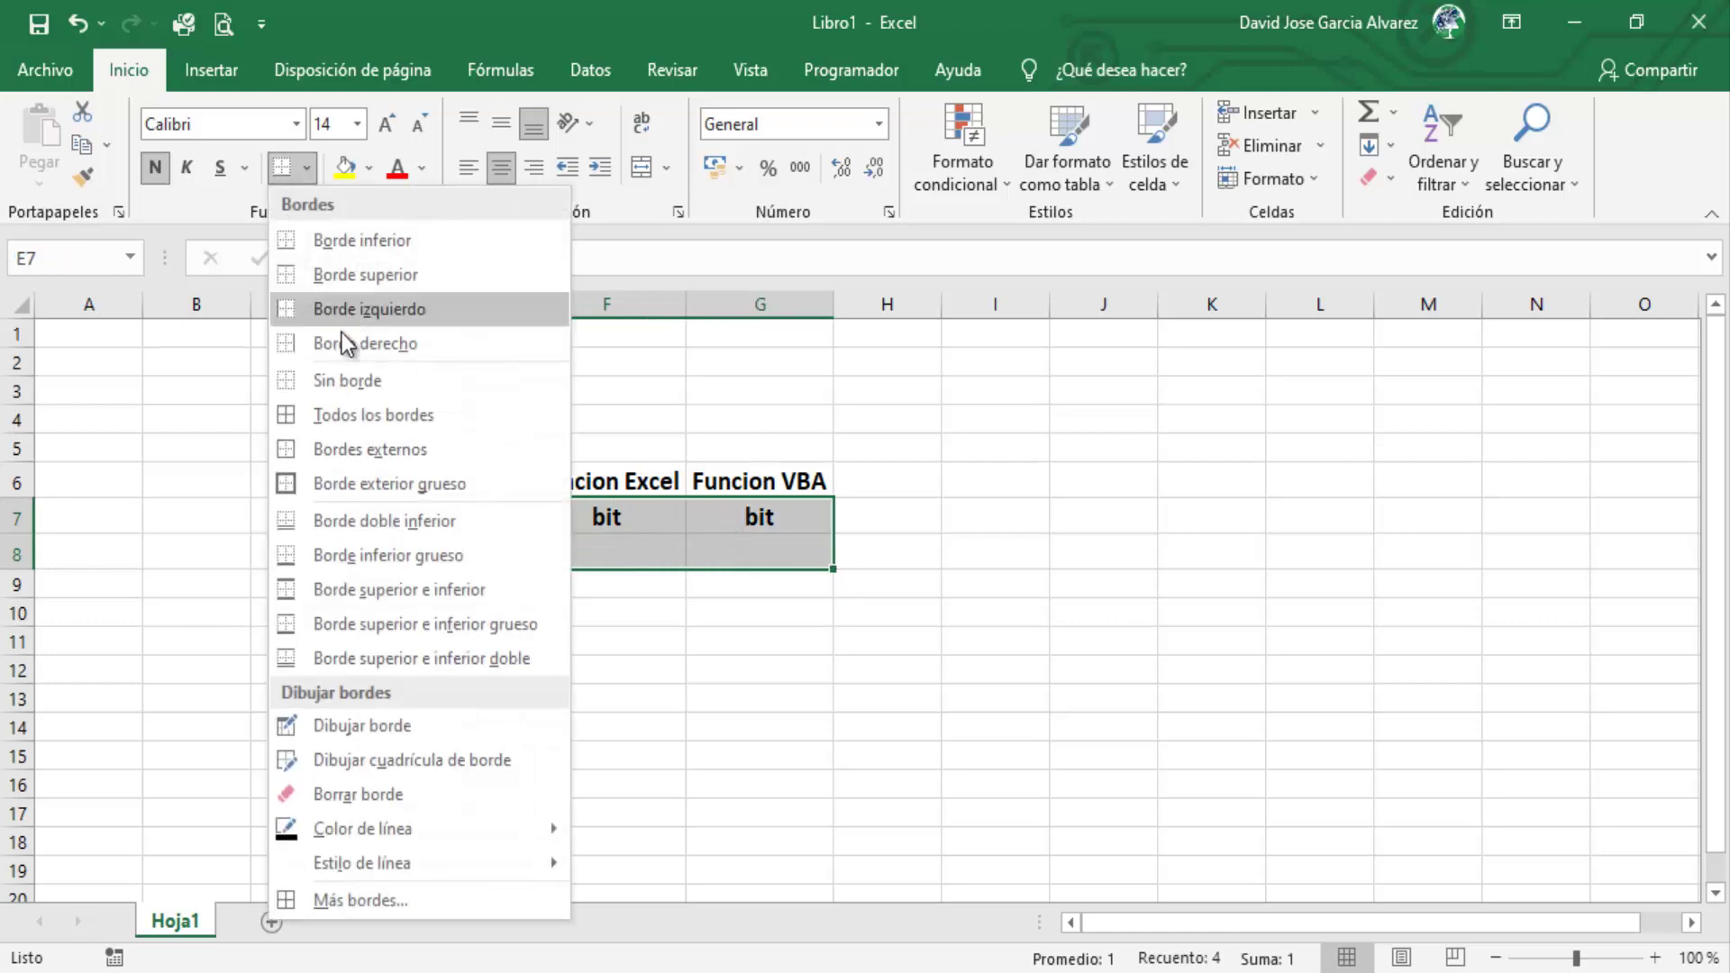
pyautogui.click(290, 418)
pyautogui.moveTo(618, 477); pyautogui.dragTo(703, 478)
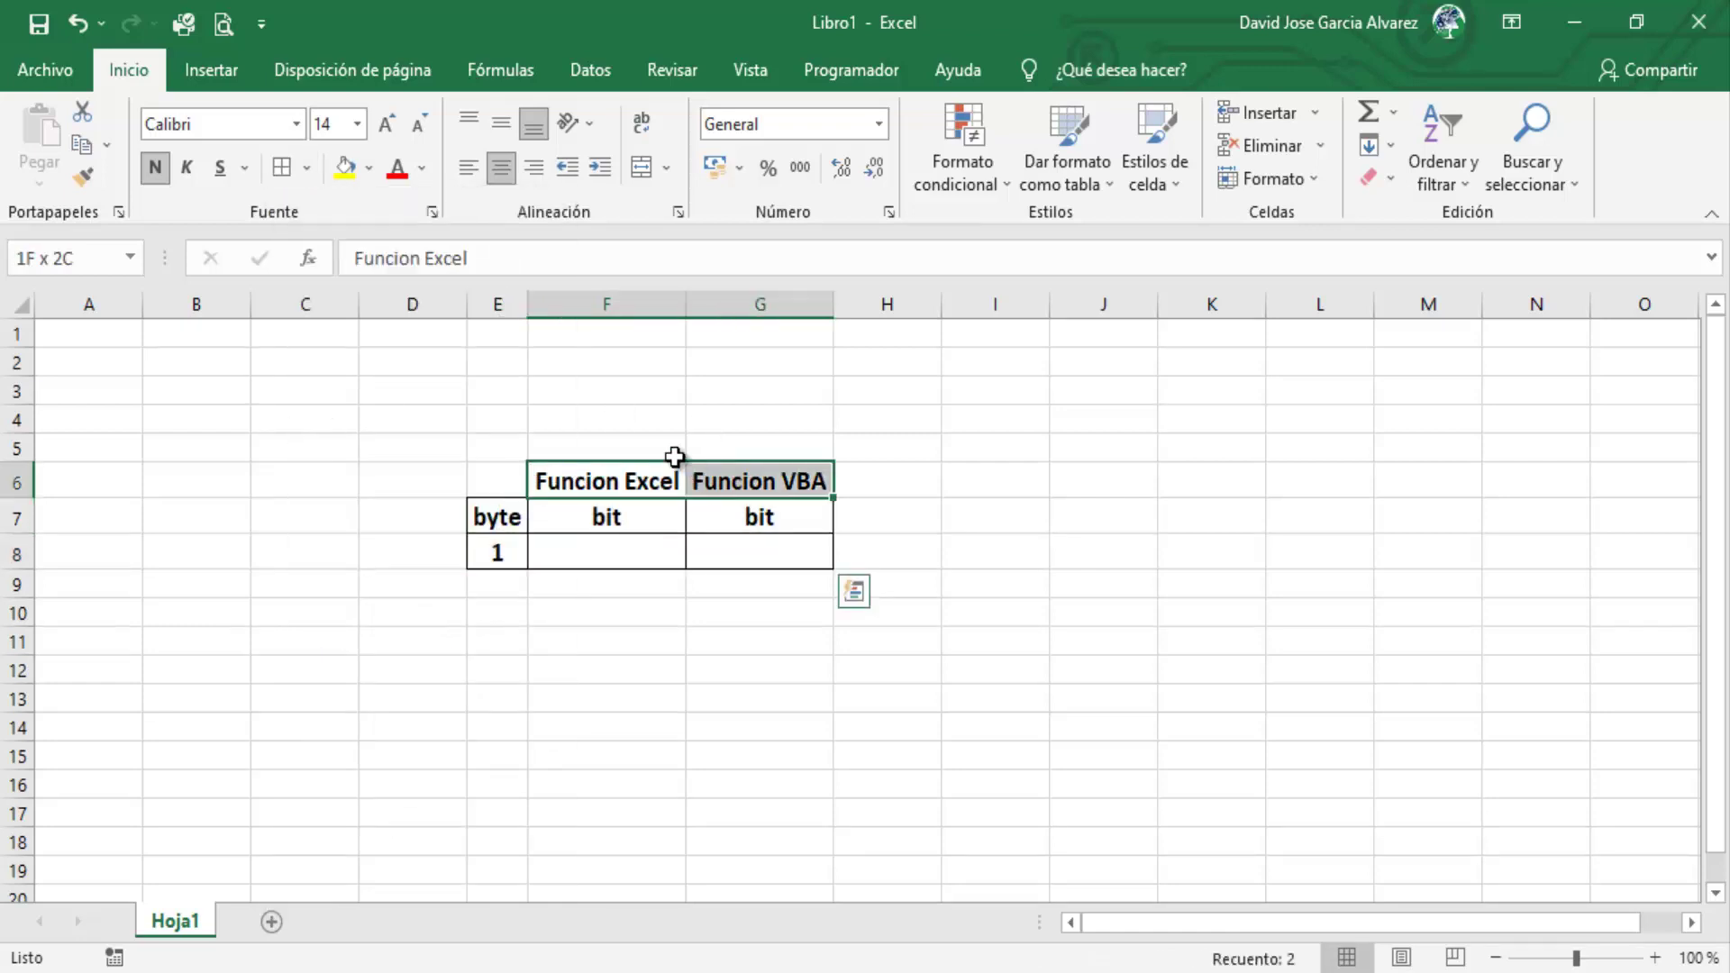
pyautogui.click(369, 167)
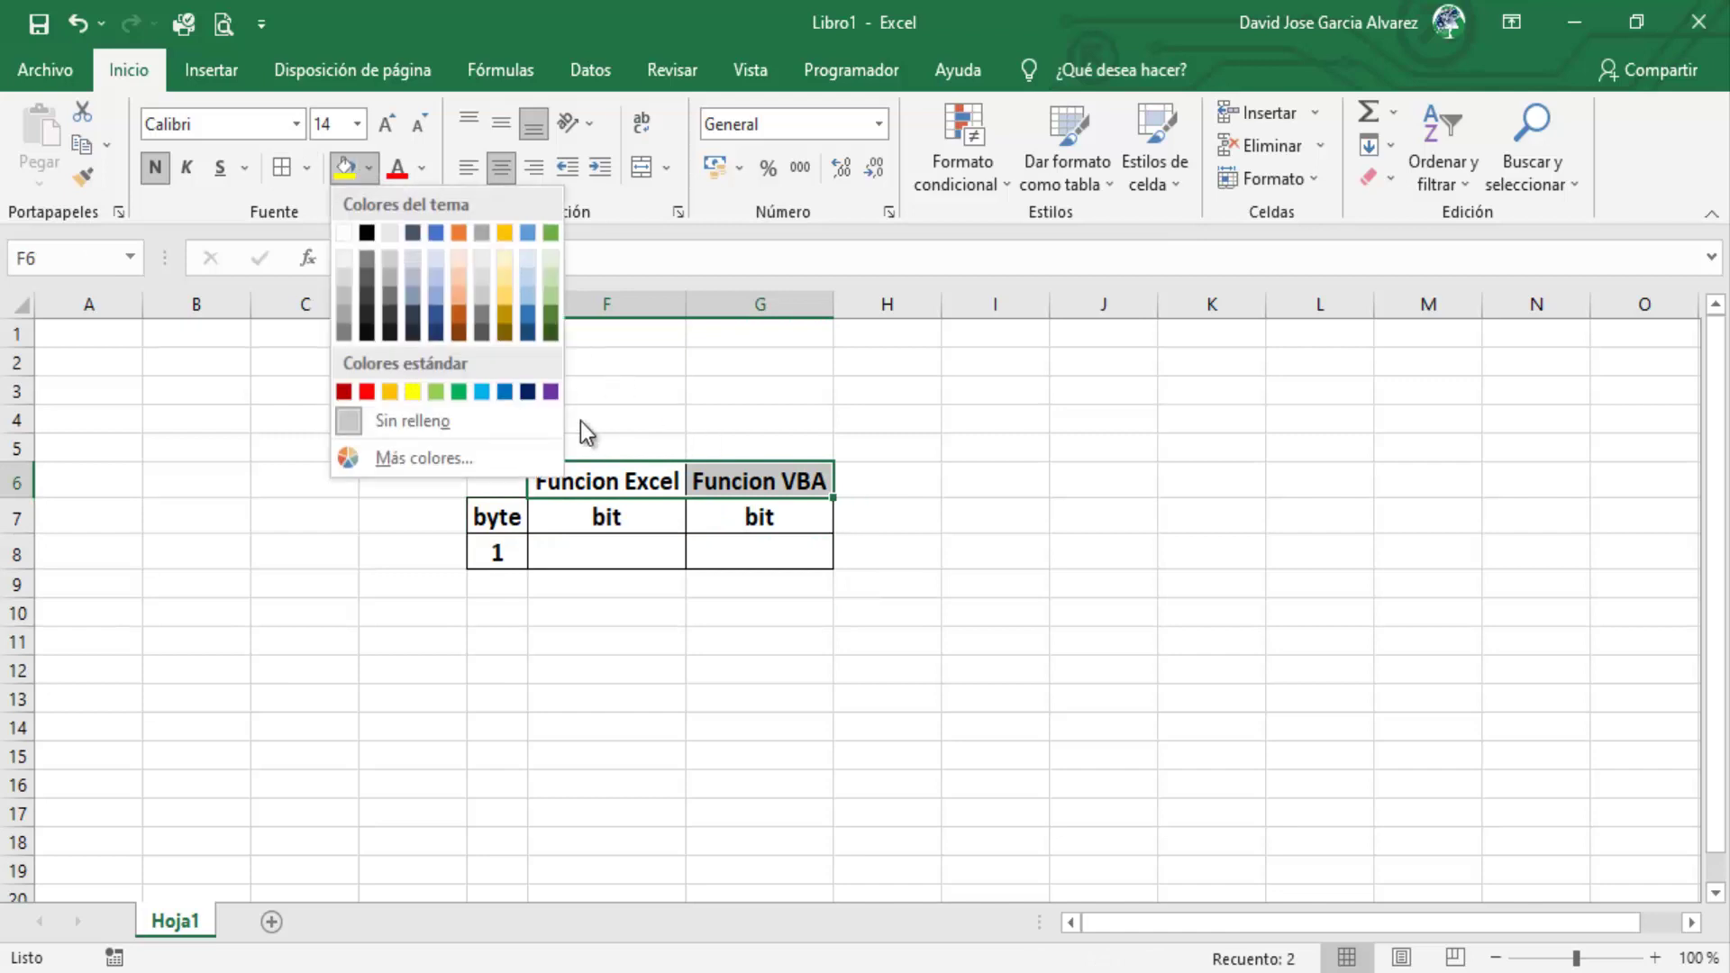
pyautogui.click(528, 391)
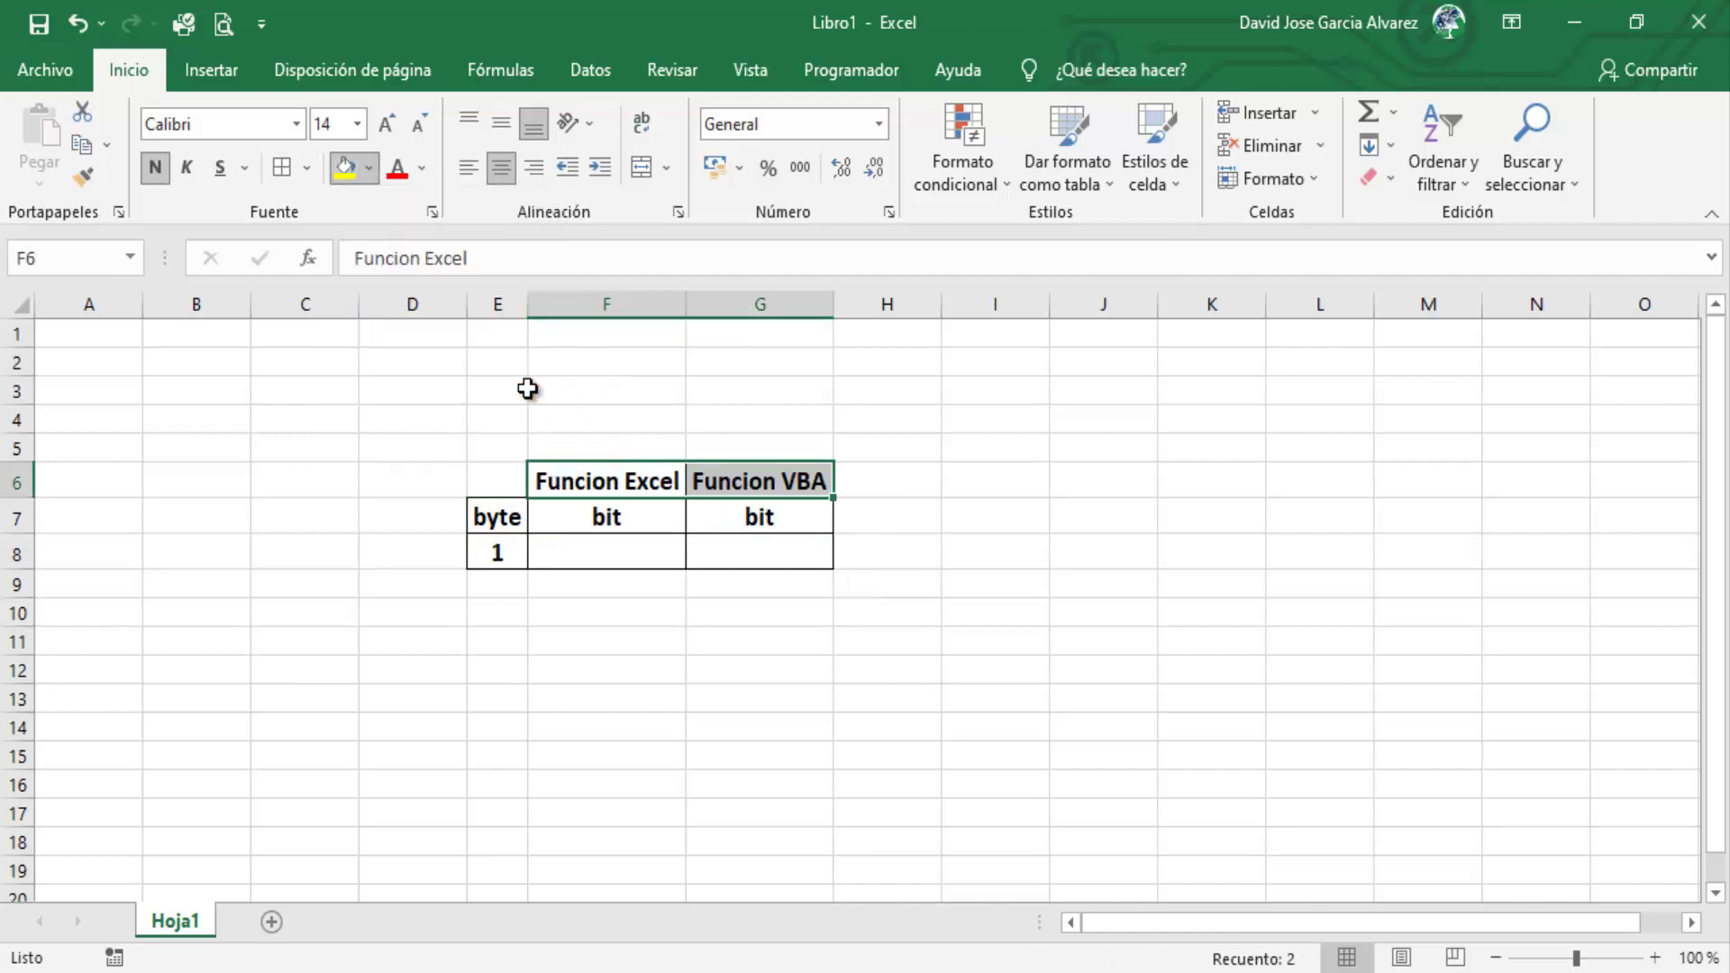
# - Fill E7:G7 dark blue and make the E7:G7 and F6:G6 text yellow
pyautogui.moveTo(488, 515); pyautogui.dragTo(690, 516)
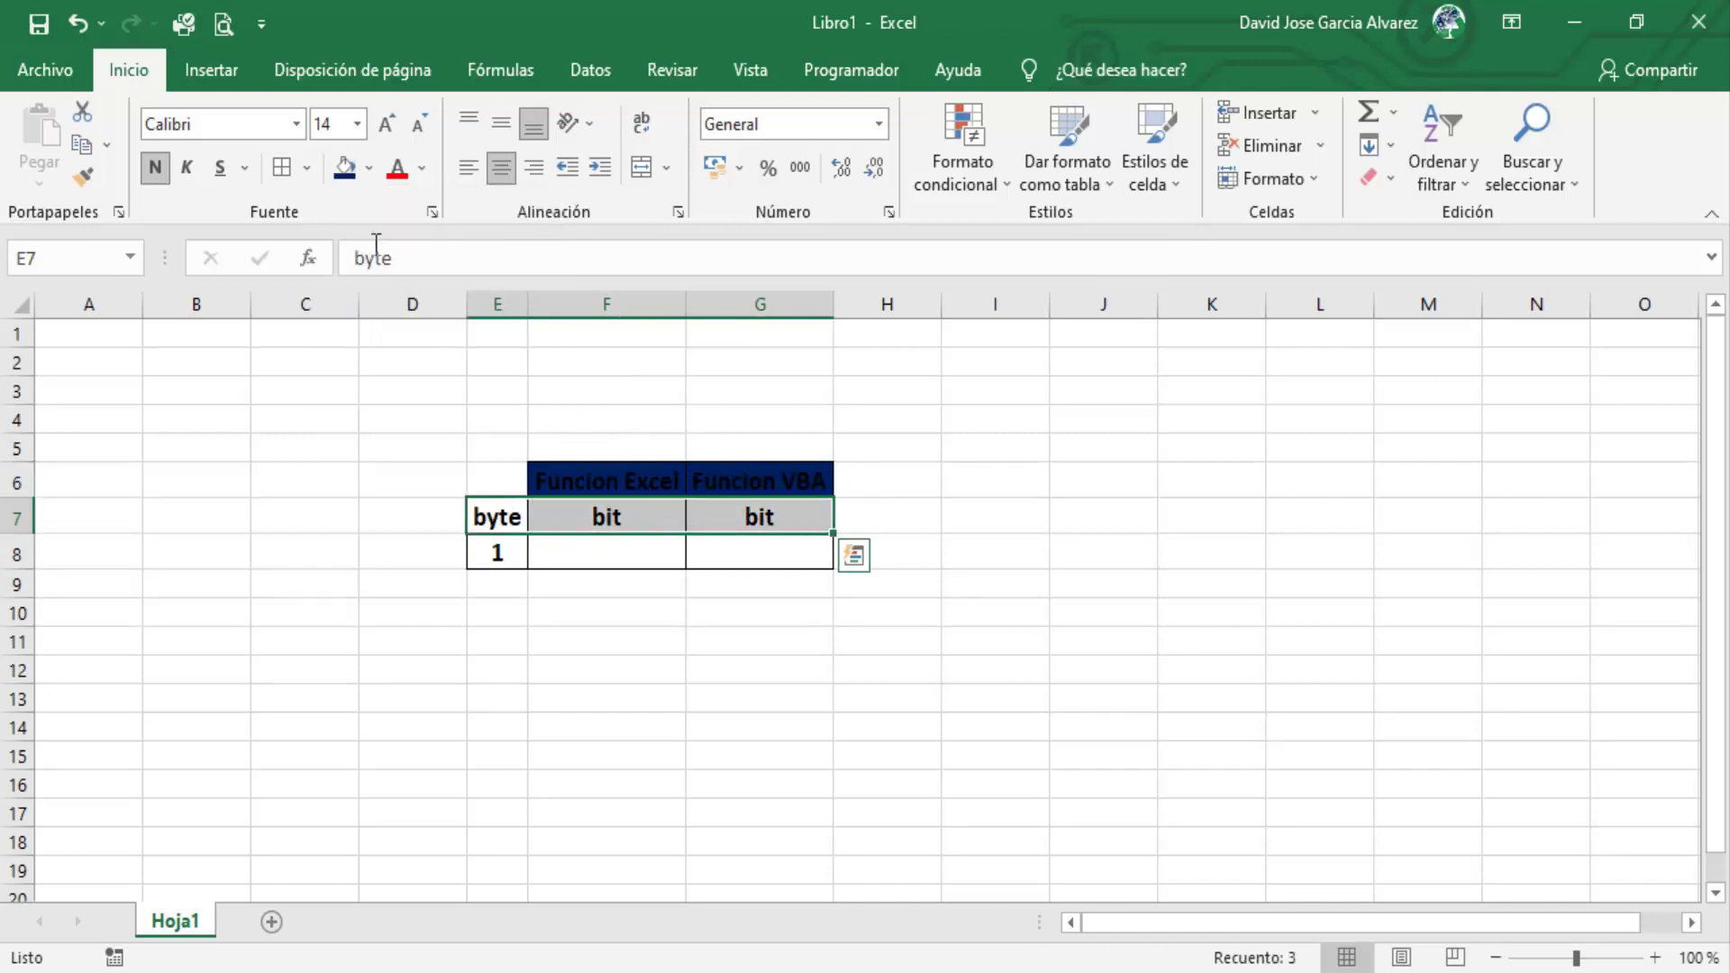
pyautogui.click(344, 167)
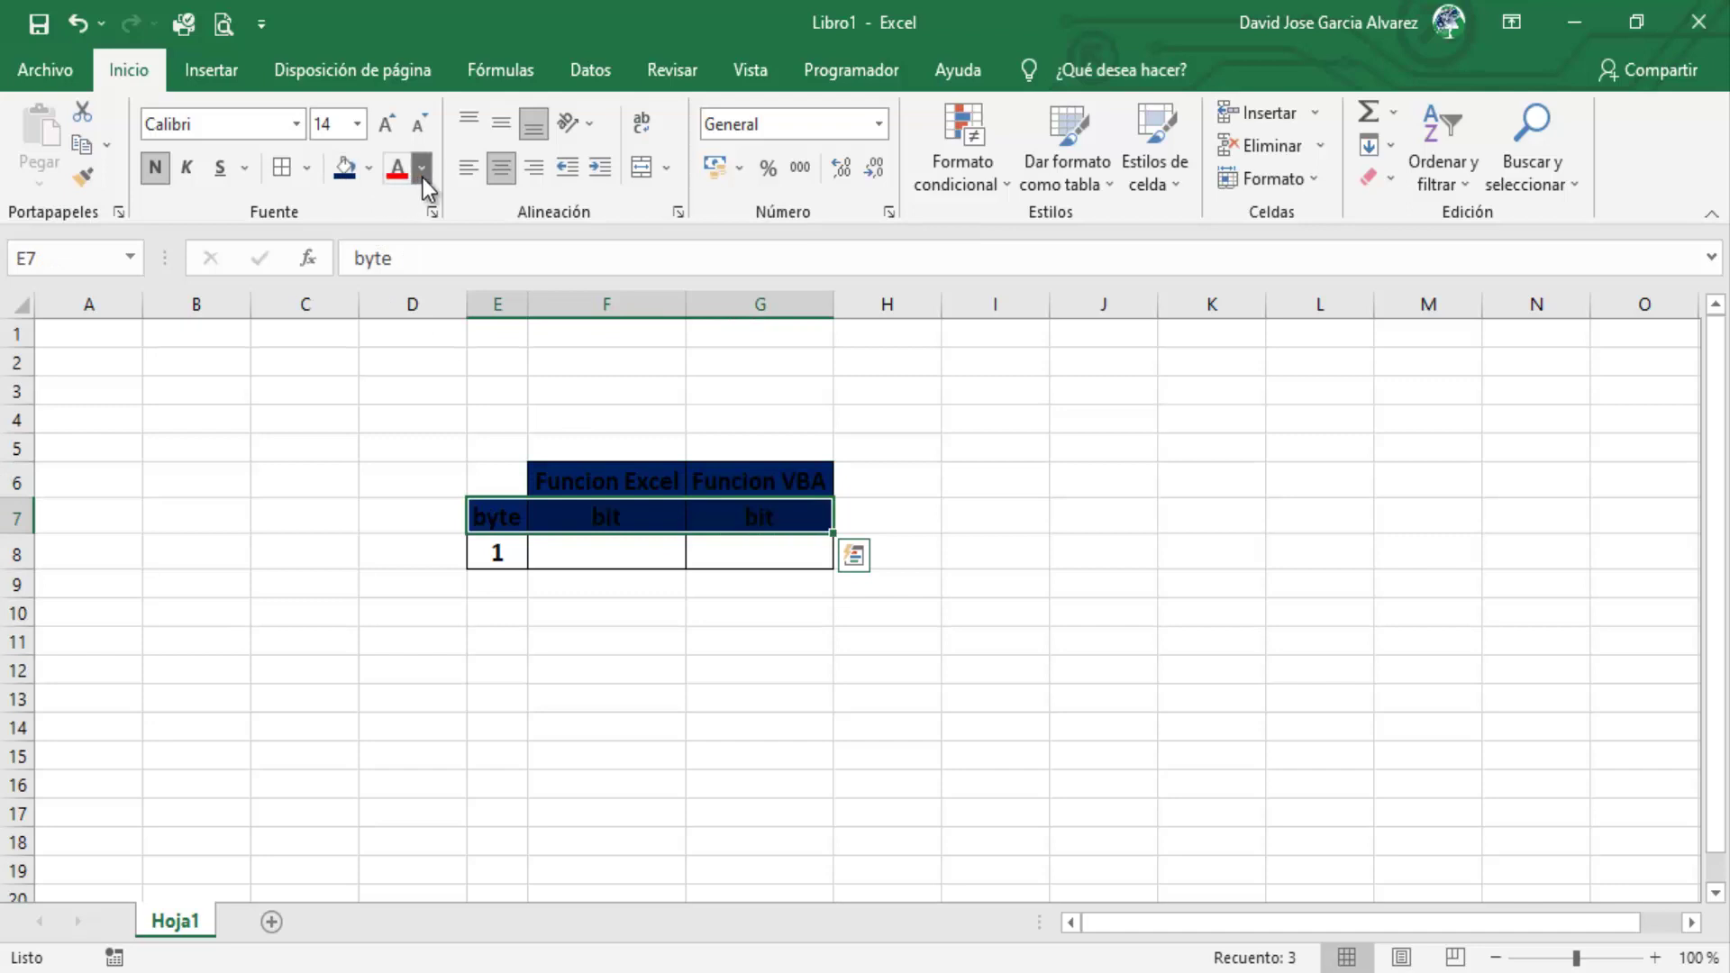
pyautogui.click(423, 176)
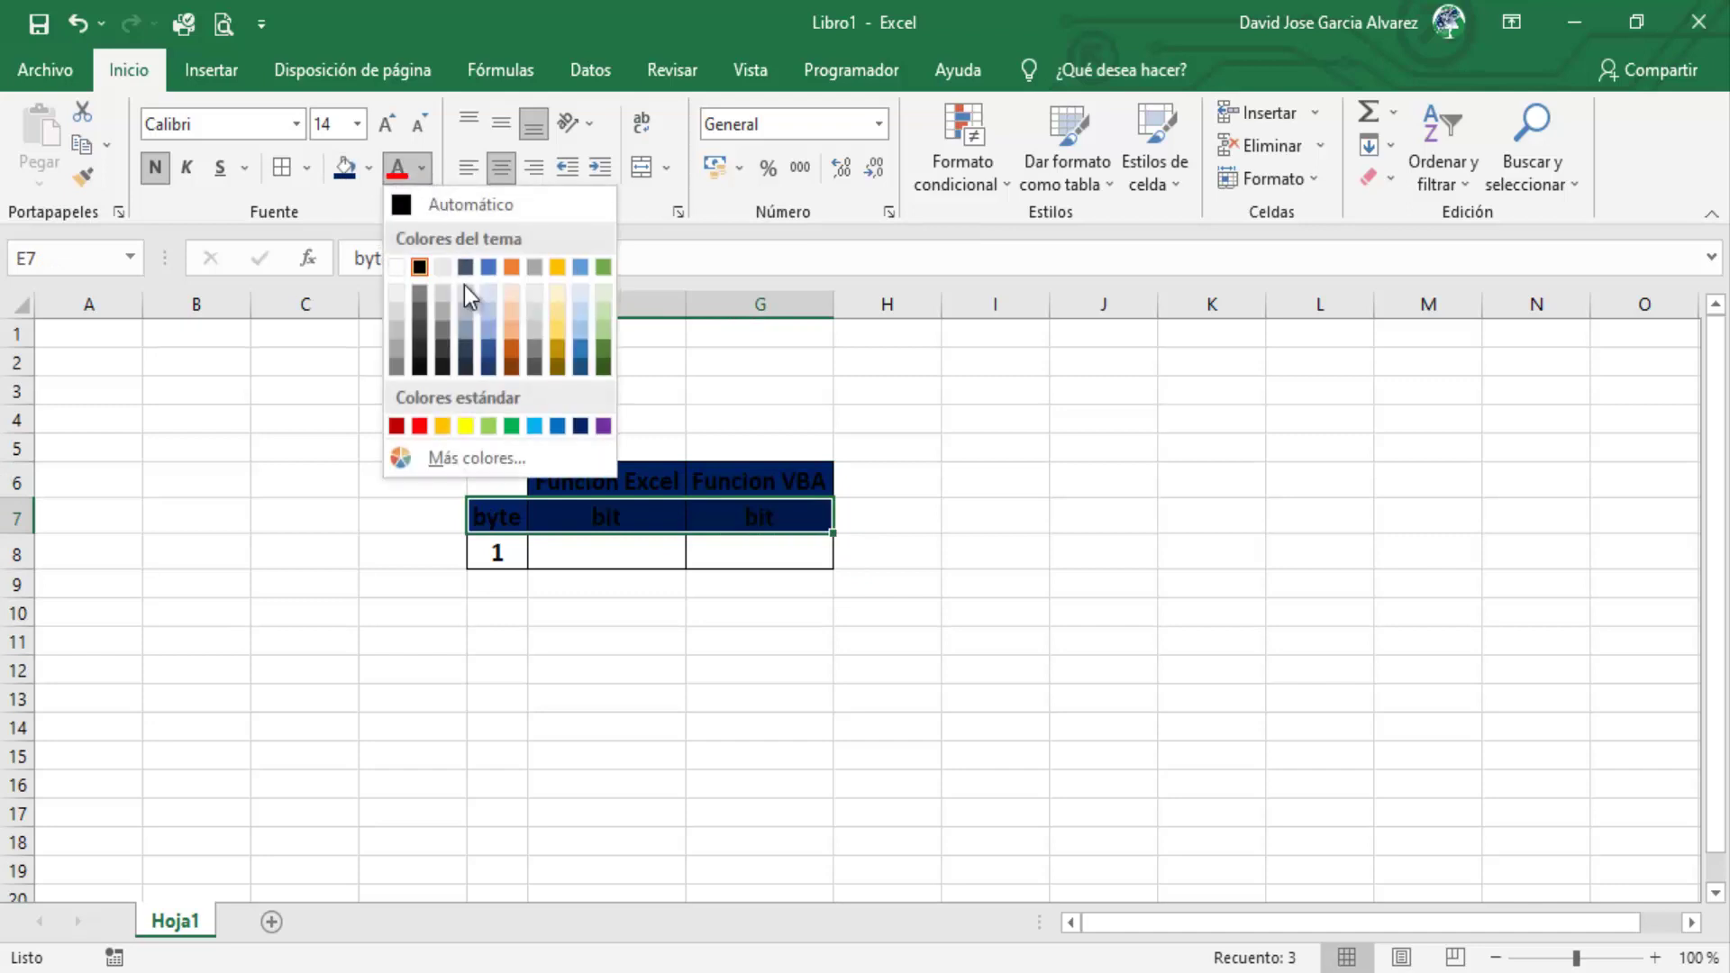
pyautogui.click(465, 426)
pyautogui.click(588, 478)
pyautogui.moveTo(588, 478); pyautogui.dragTo(710, 475)
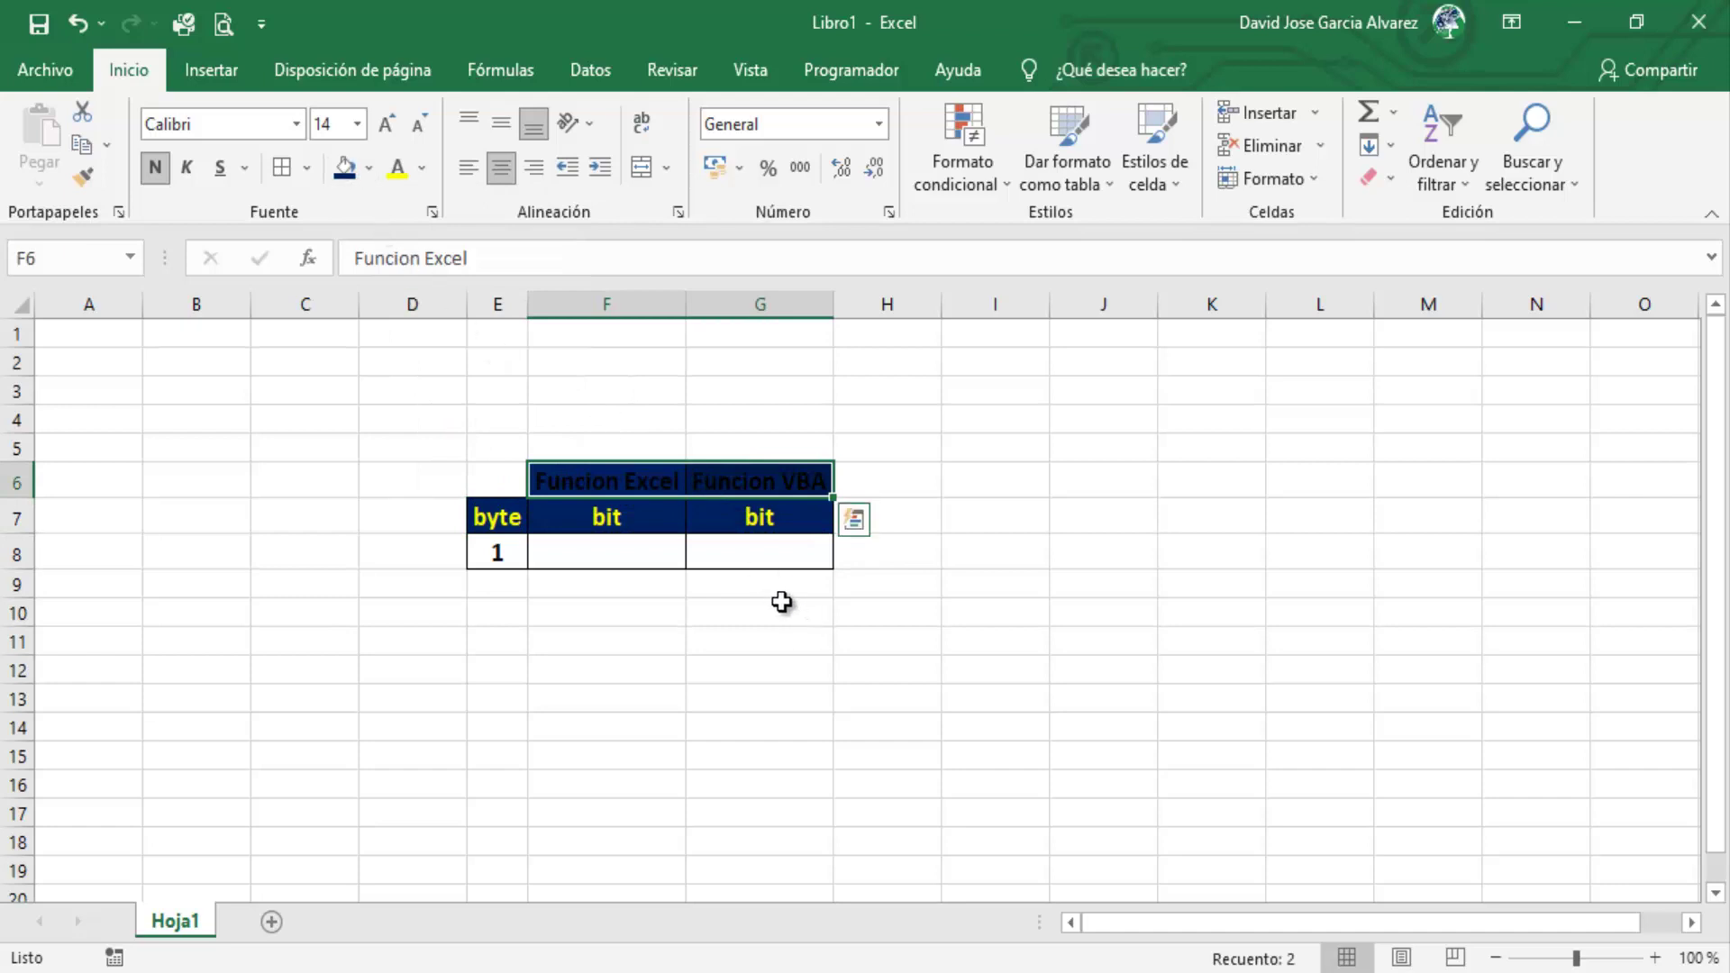
pyautogui.click(397, 170)
pyautogui.click(721, 516)
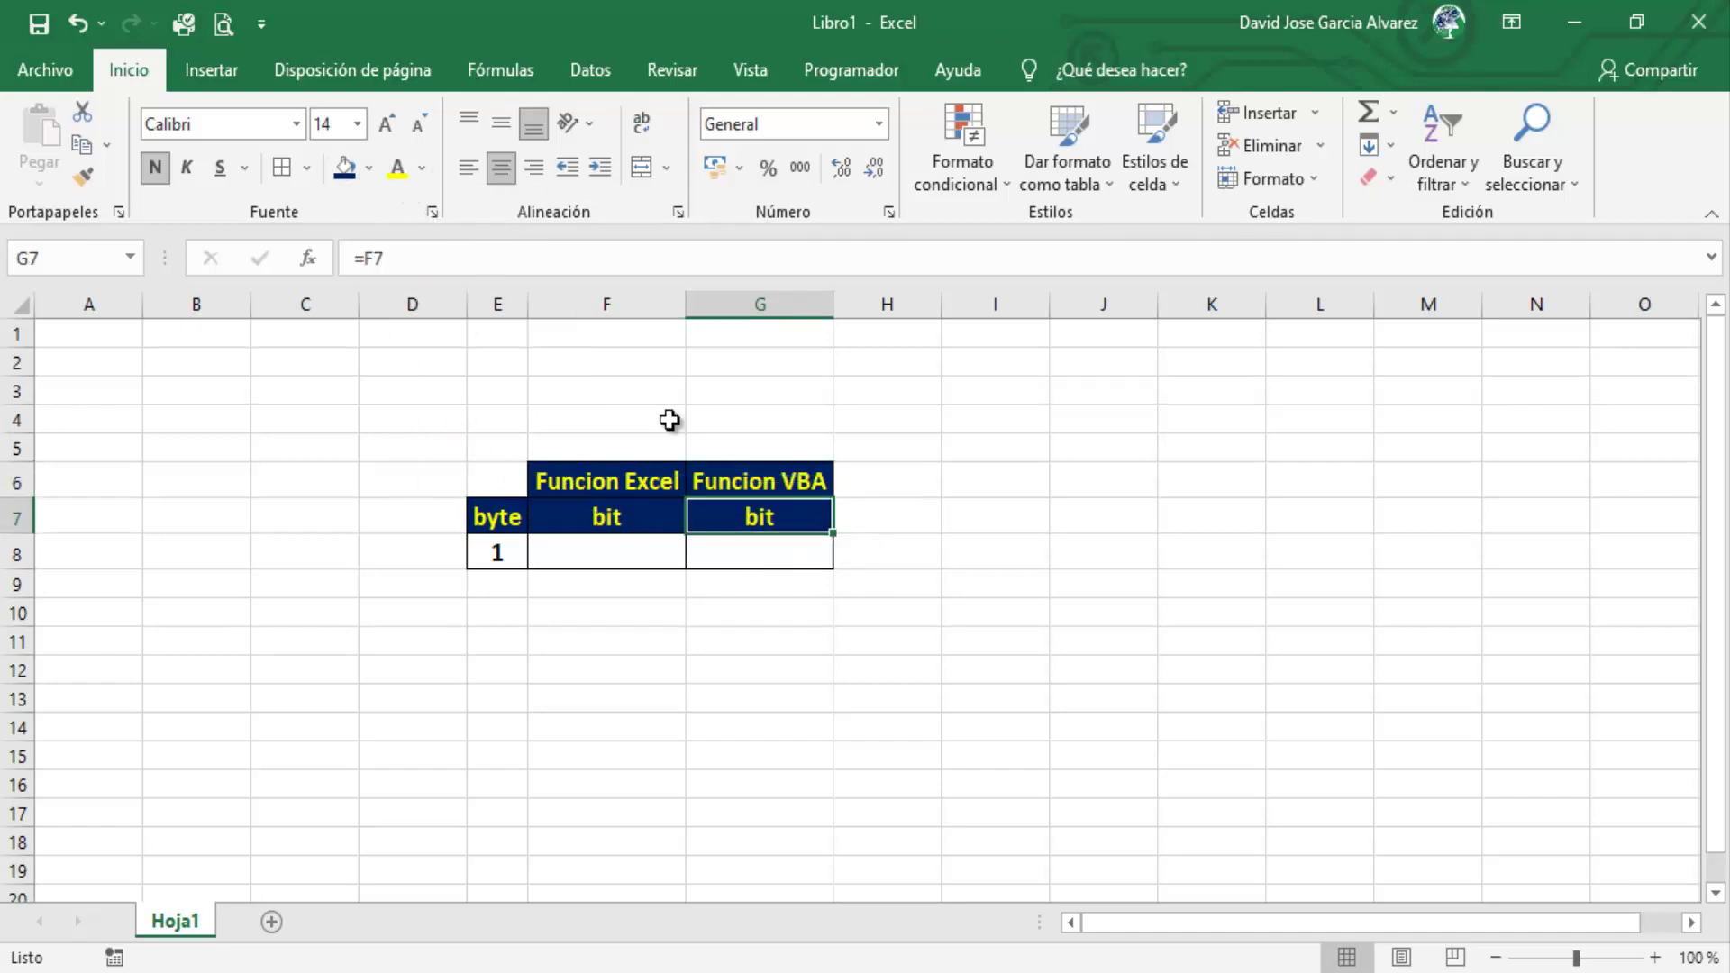
pyautogui.moveTo(498, 304); pyautogui.dragTo(761, 304)
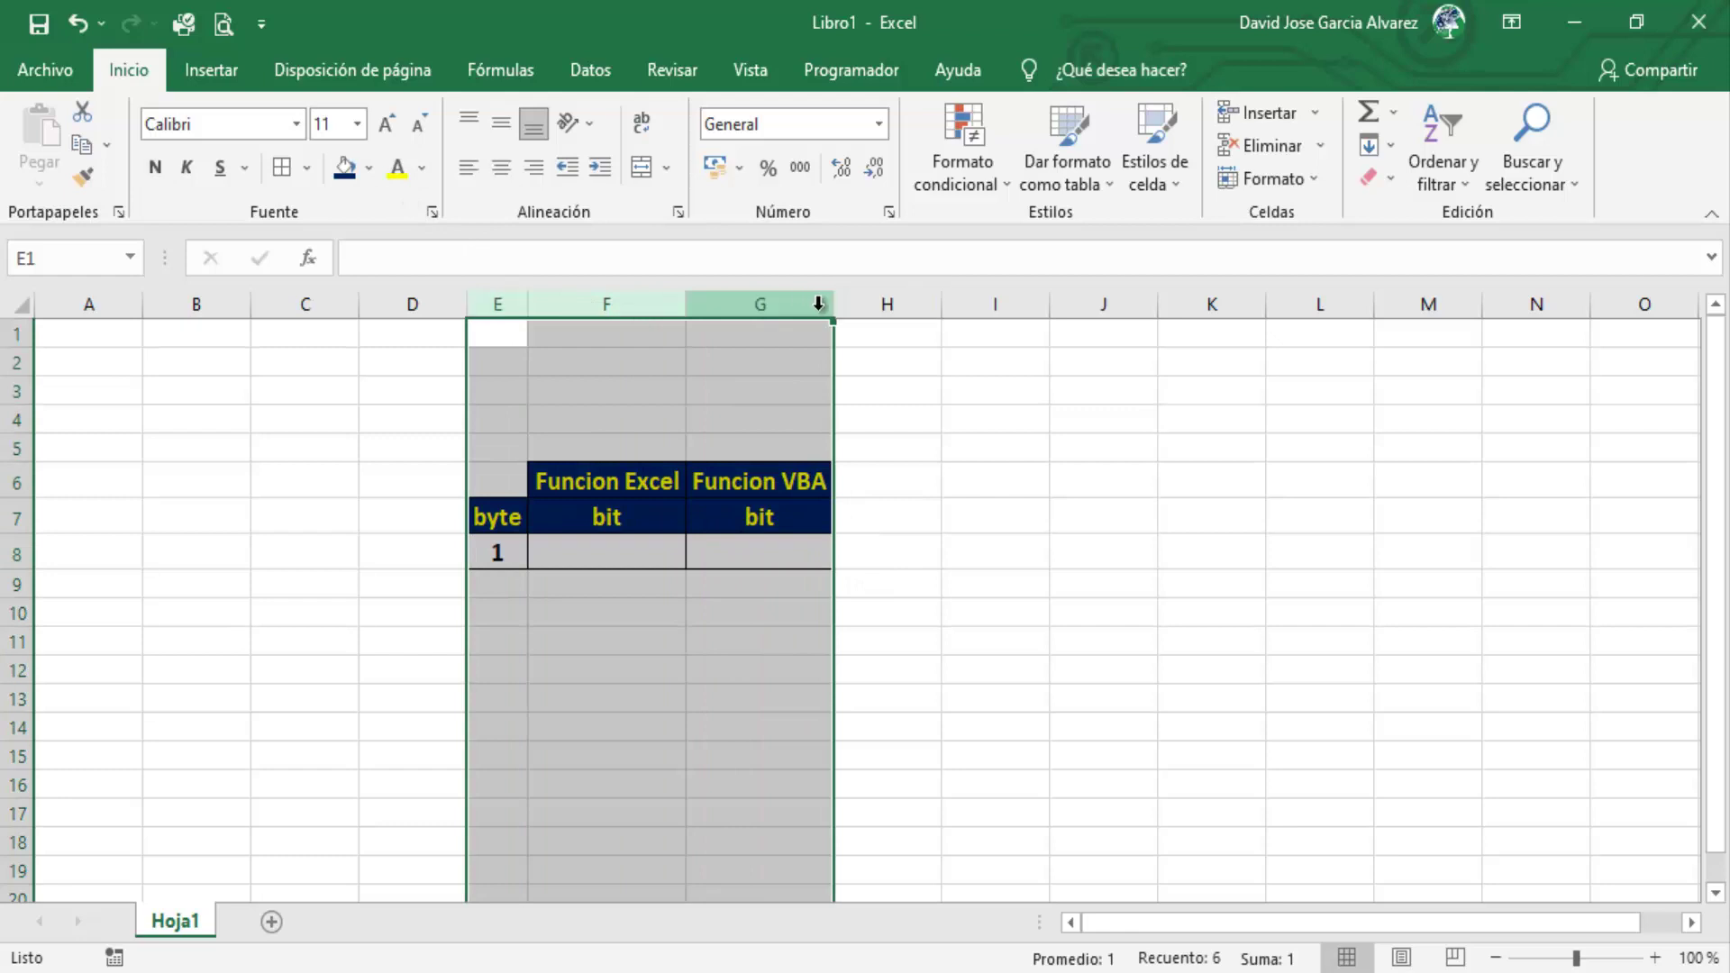
pyautogui.click(854, 665)
pyautogui.click(648, 560)
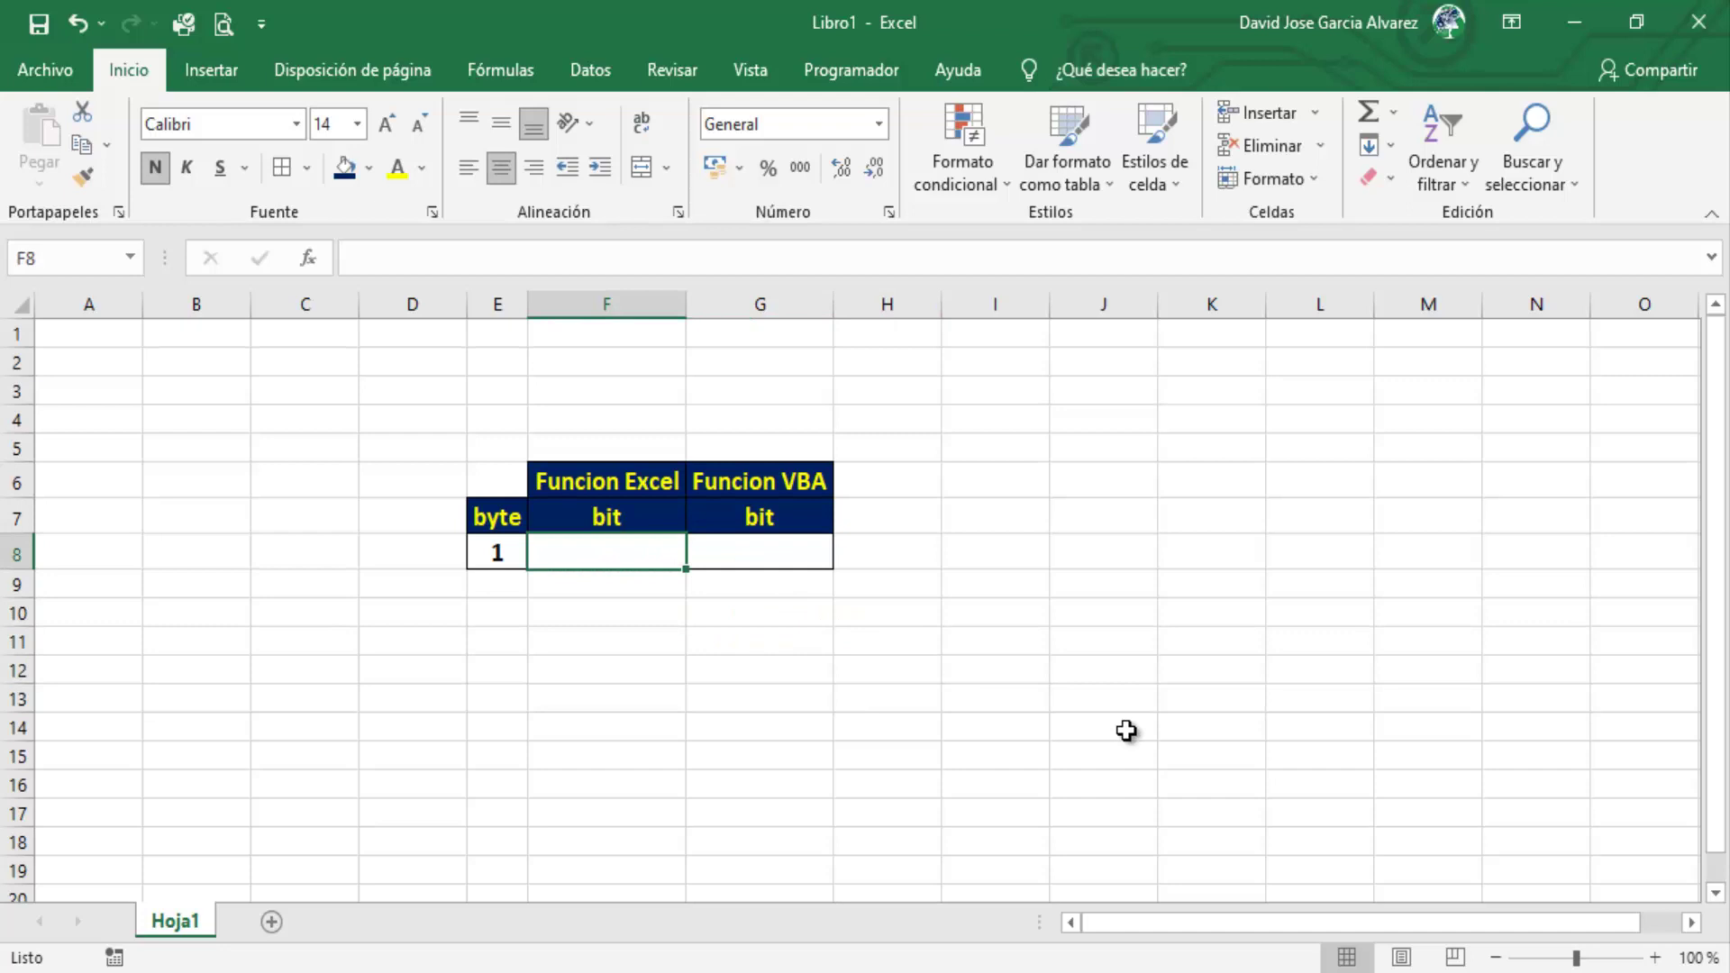
# - Begin a =CONVERTIR( formula in F8 from the autocomplete suggestion
pyautogui.write('=')
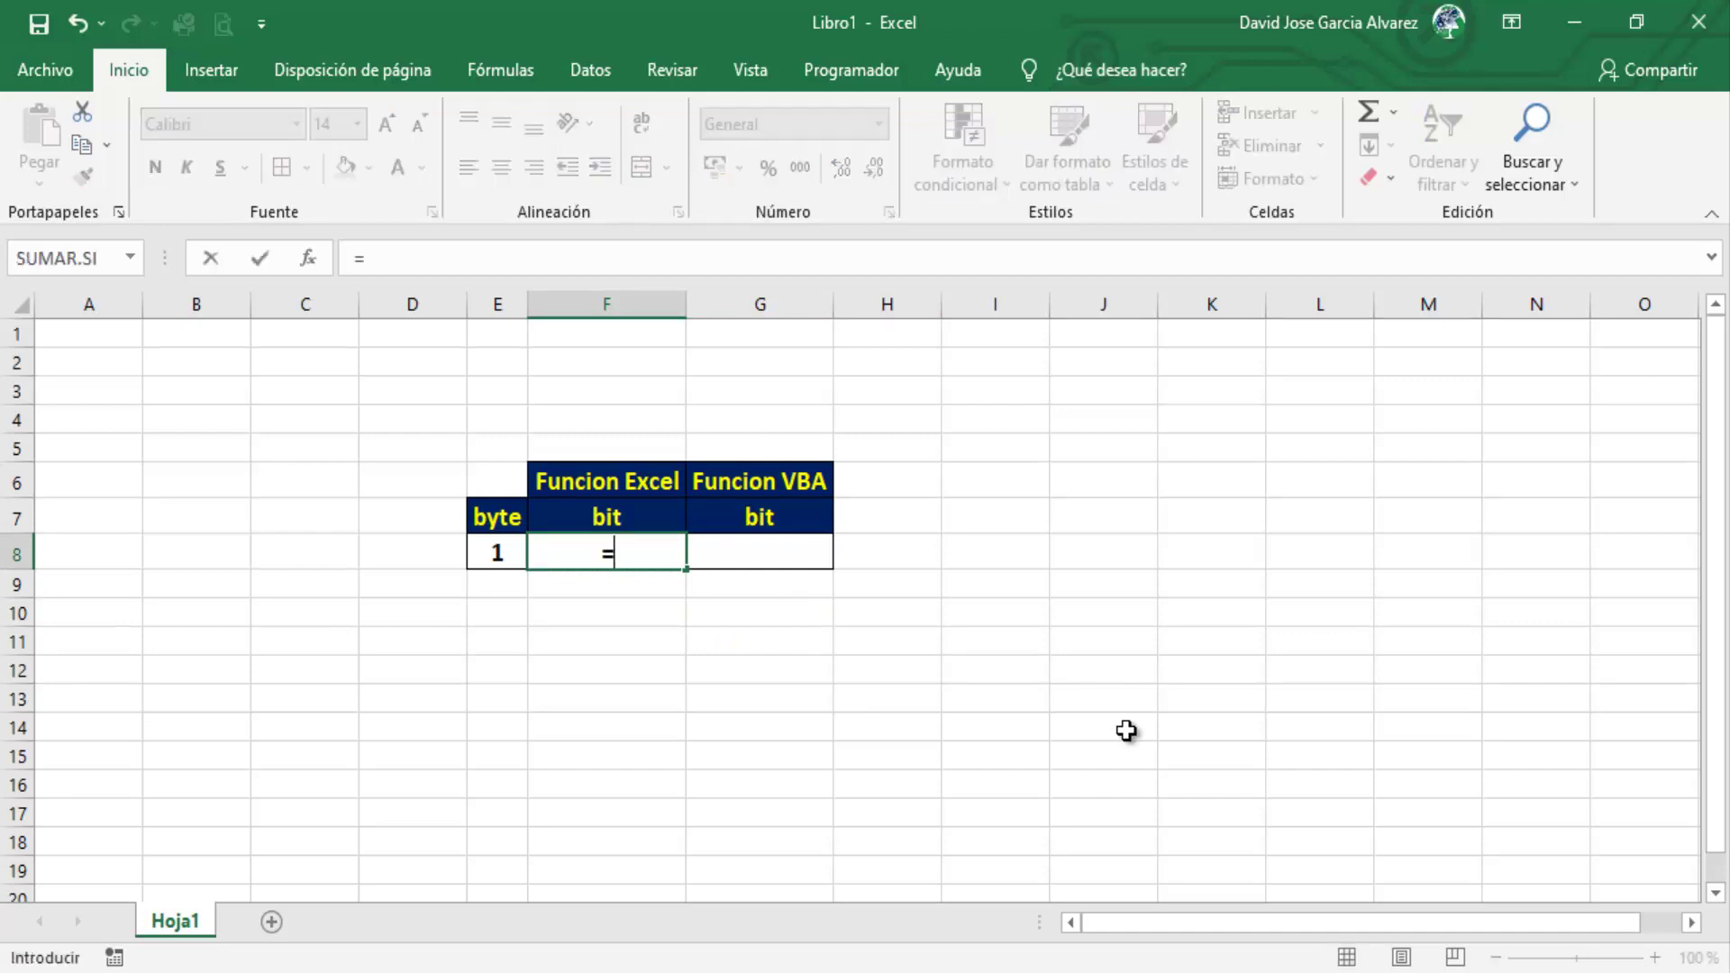
pyautogui.write('c')
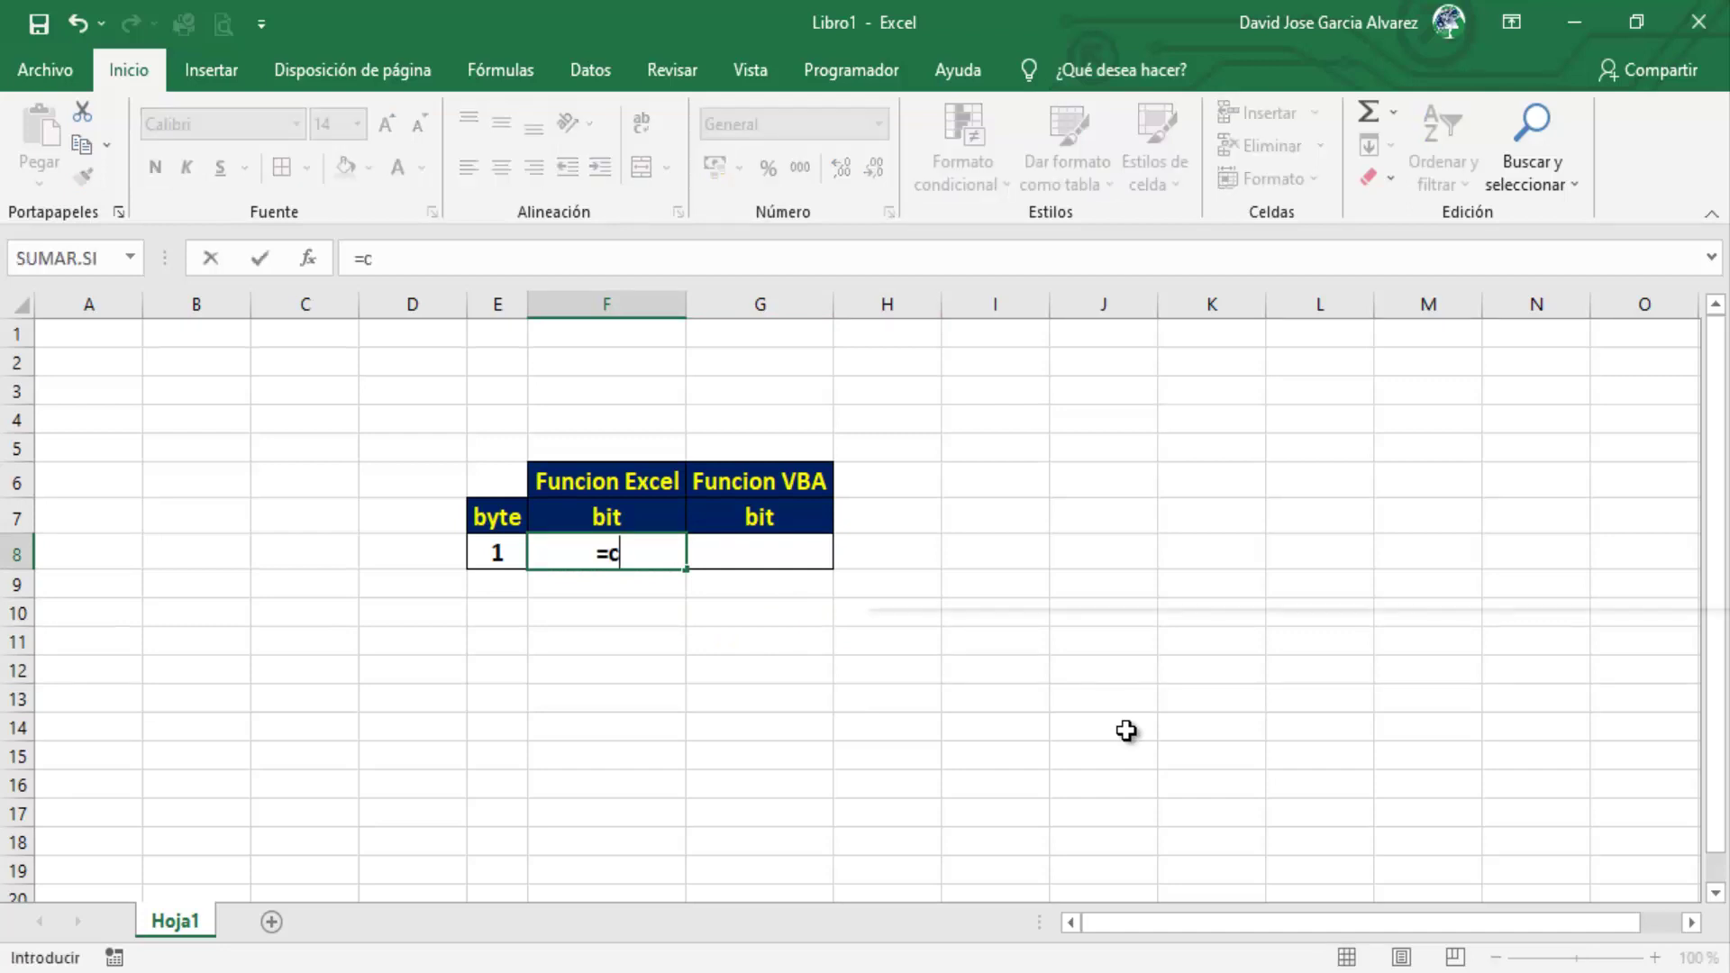
pyautogui.write('onver')
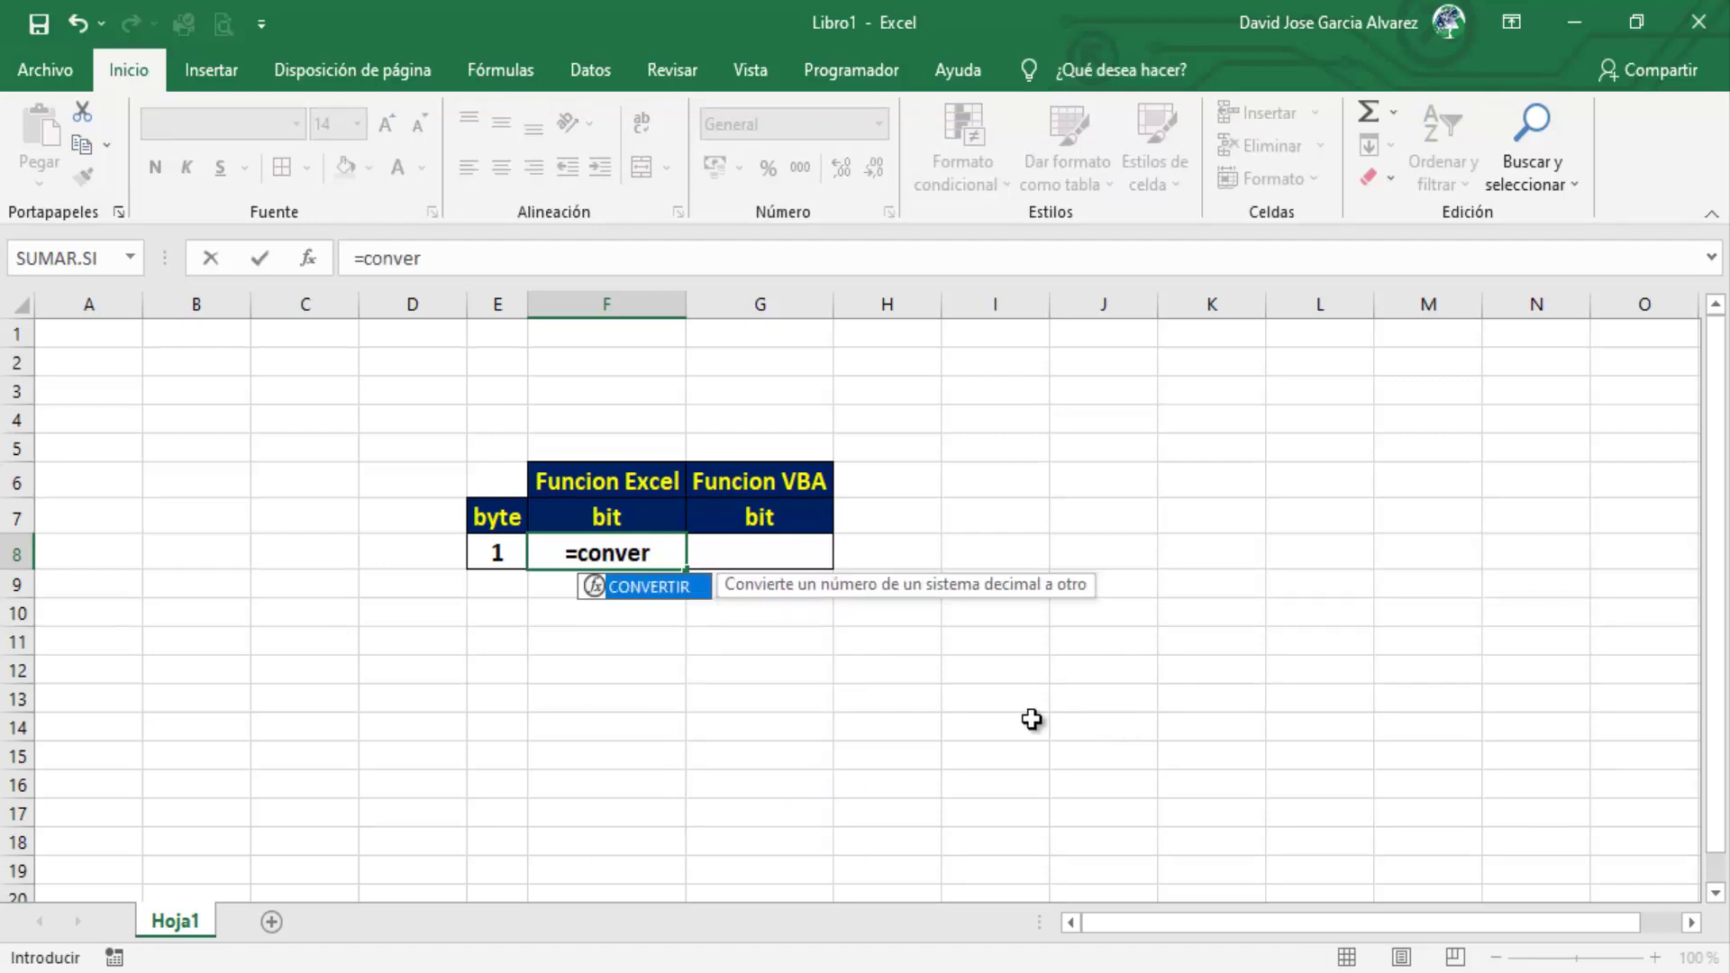
pyautogui.doubleClick(634, 586)
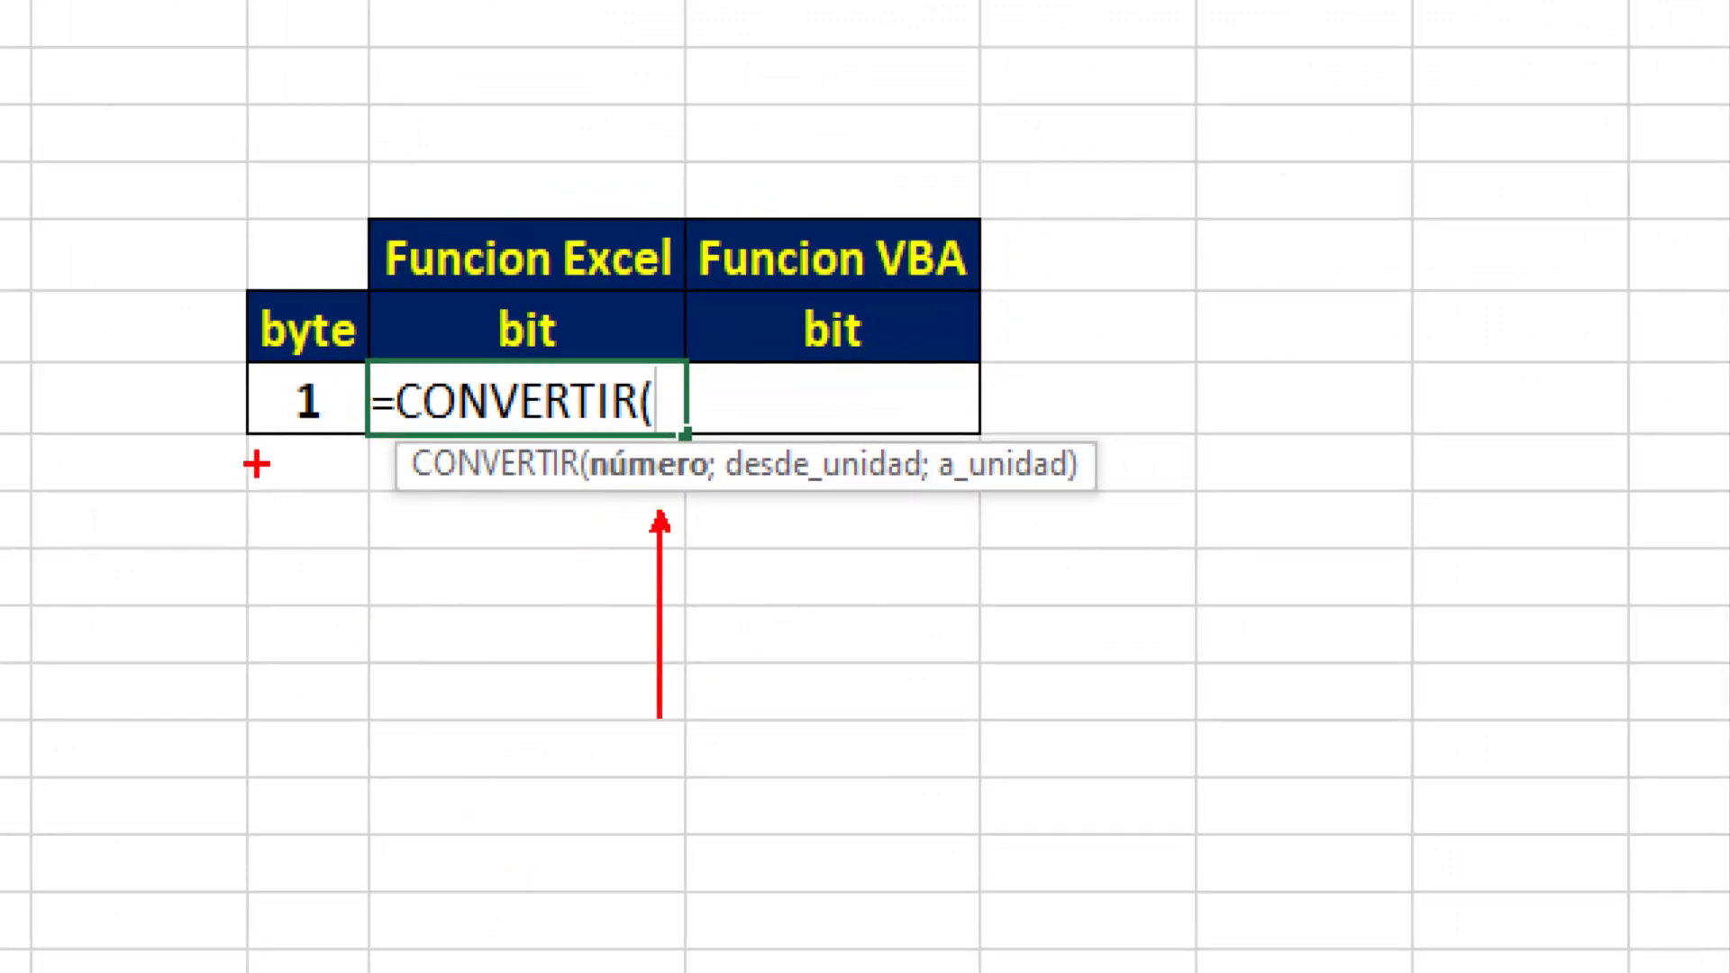
pyautogui.moveTo(298, 475); pyautogui.dragTo(300, 698)
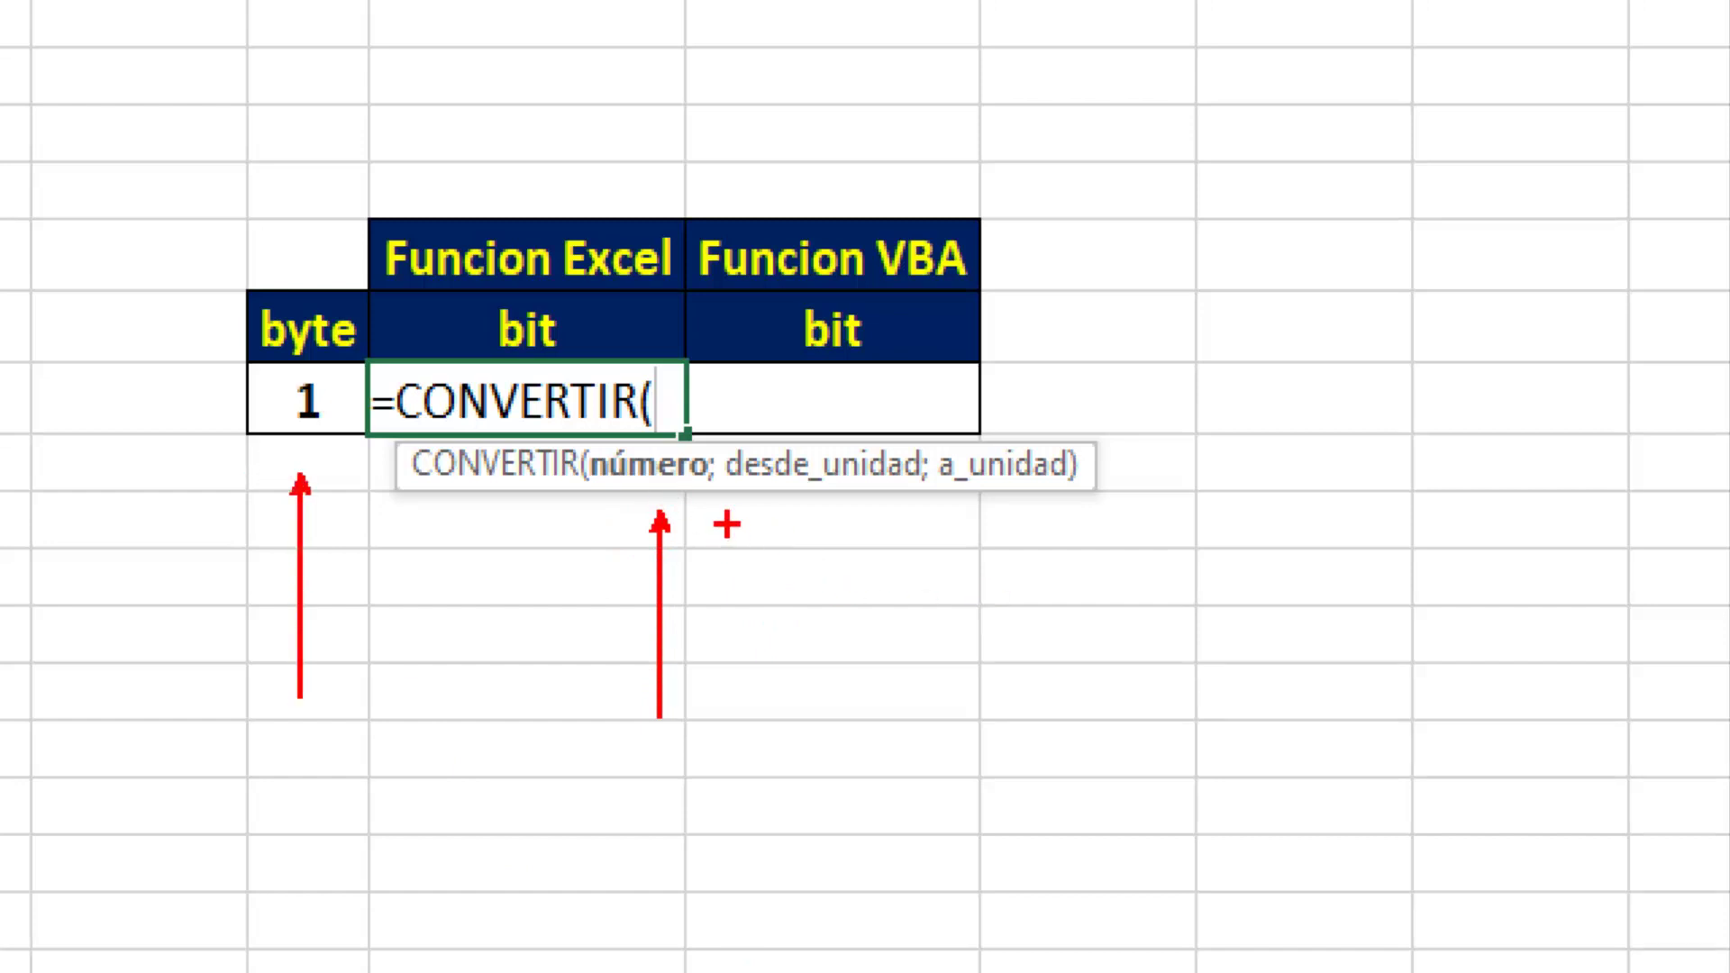
pyautogui.moveTo(726, 525); pyautogui.dragTo(726, 692)
pyautogui.moveTo(841, 524); pyautogui.dragTo(843, 732)
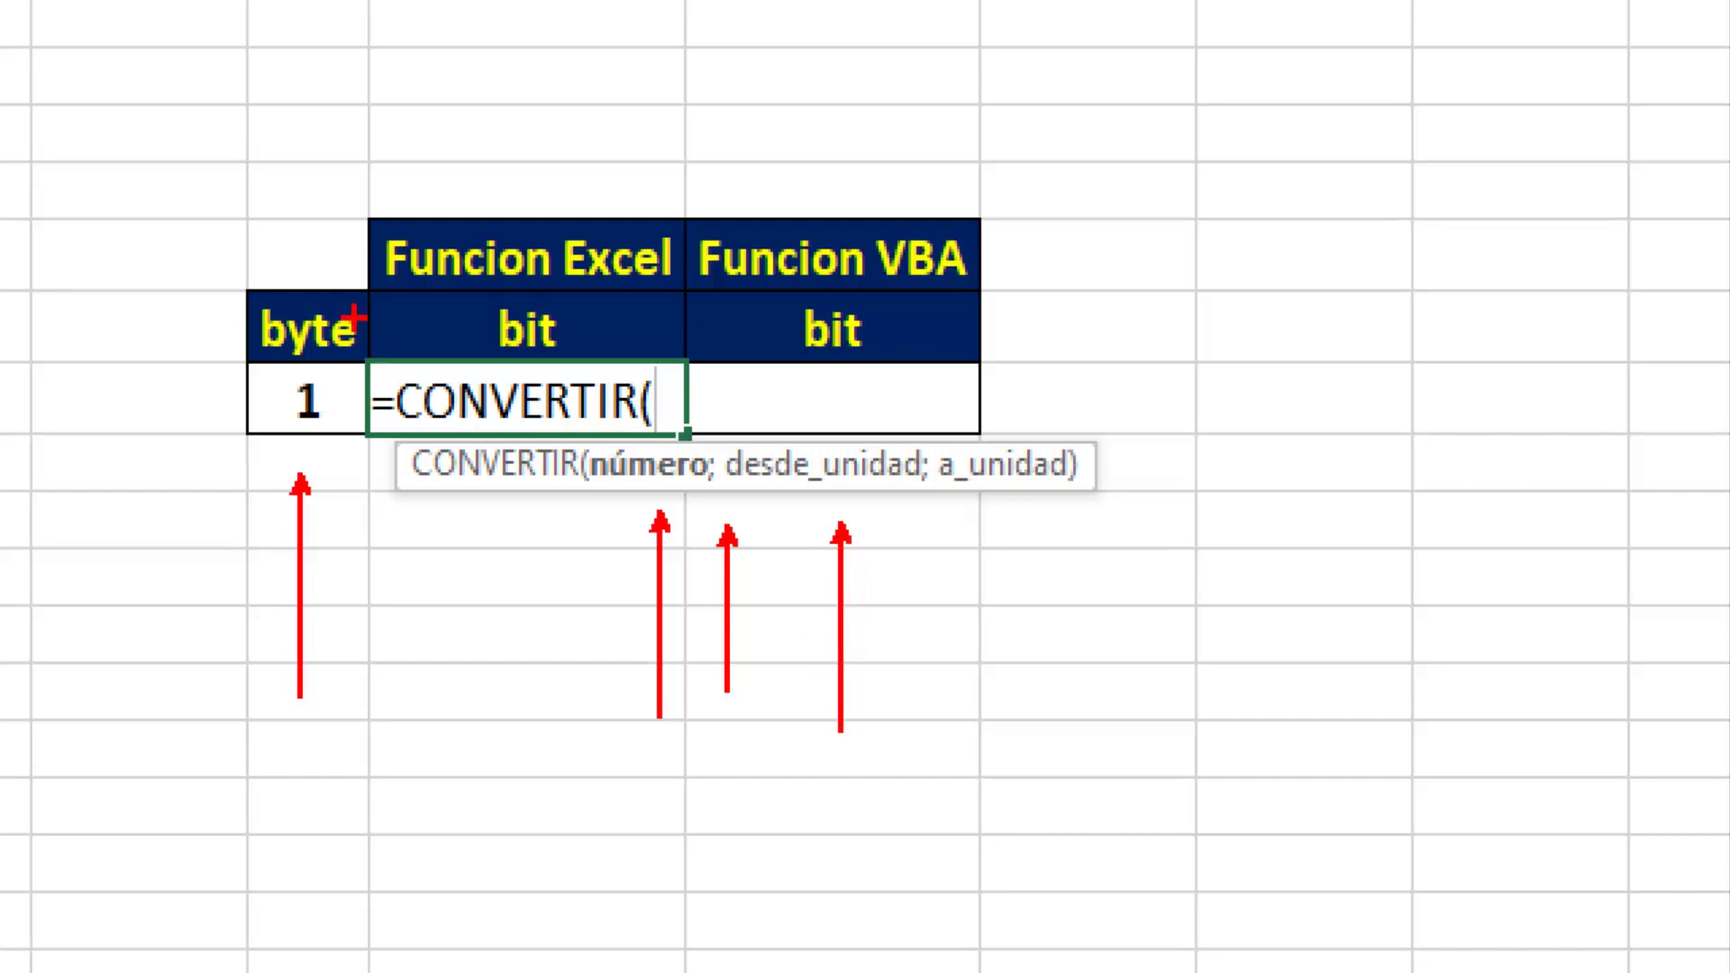
pyautogui.moveTo(351, 287); pyautogui.dragTo(507, 141)
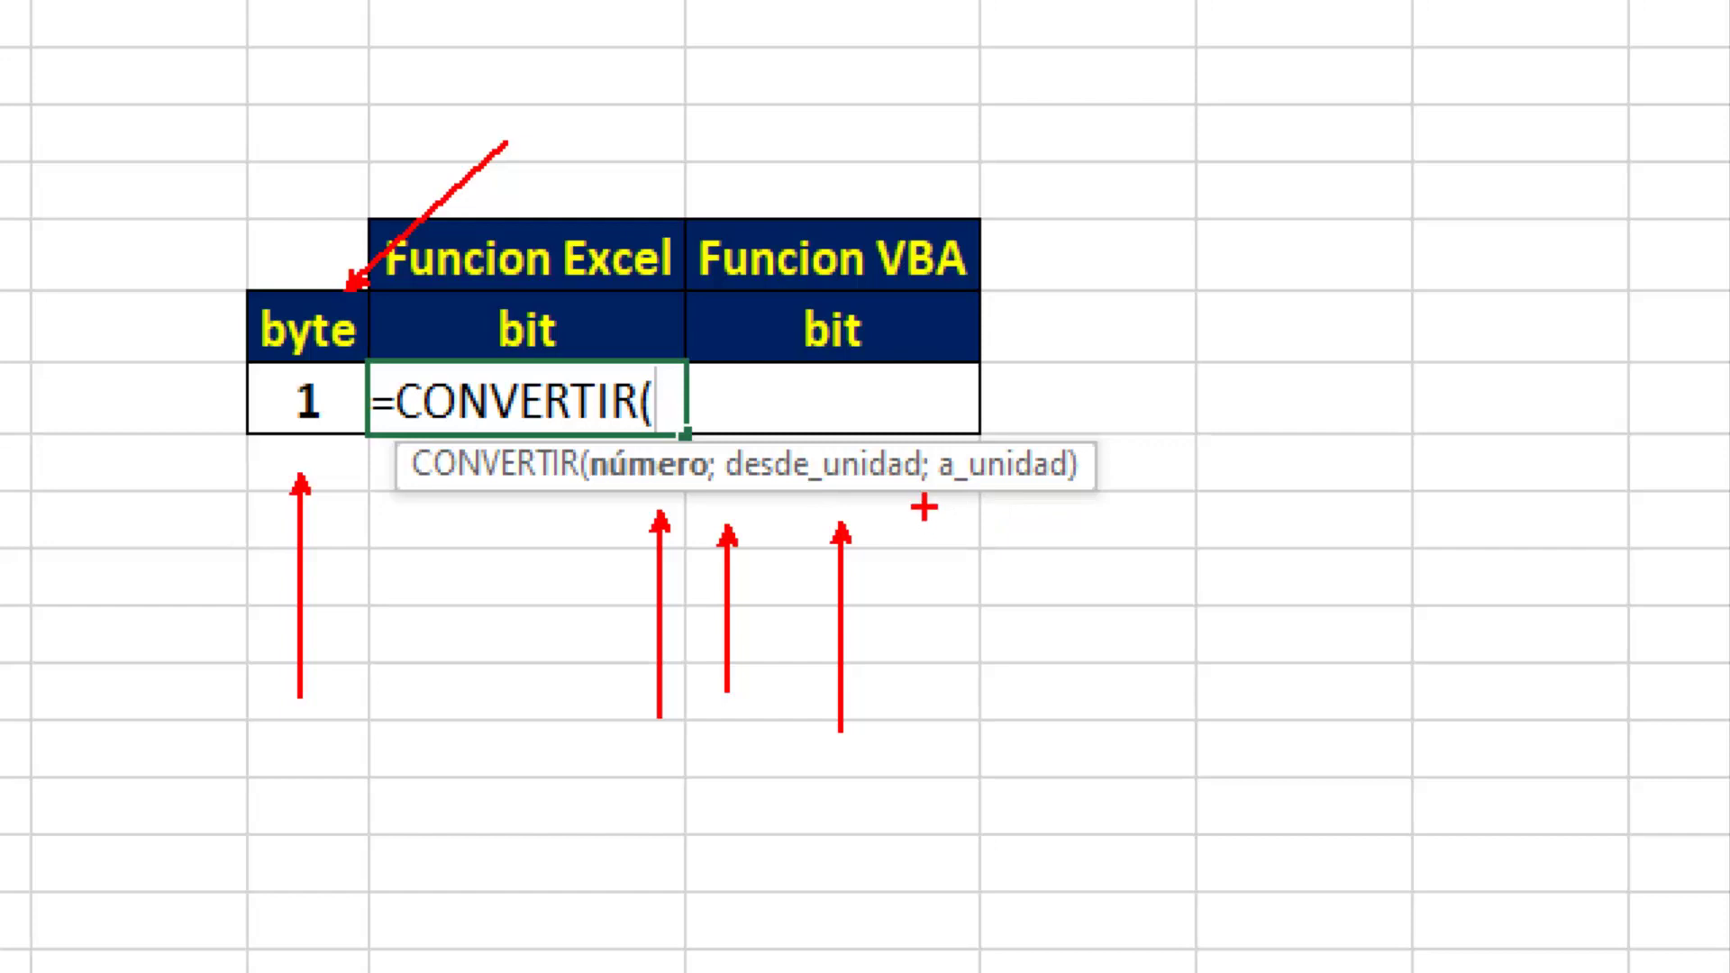
pyautogui.moveTo(925, 512); pyautogui.dragTo(925, 775)
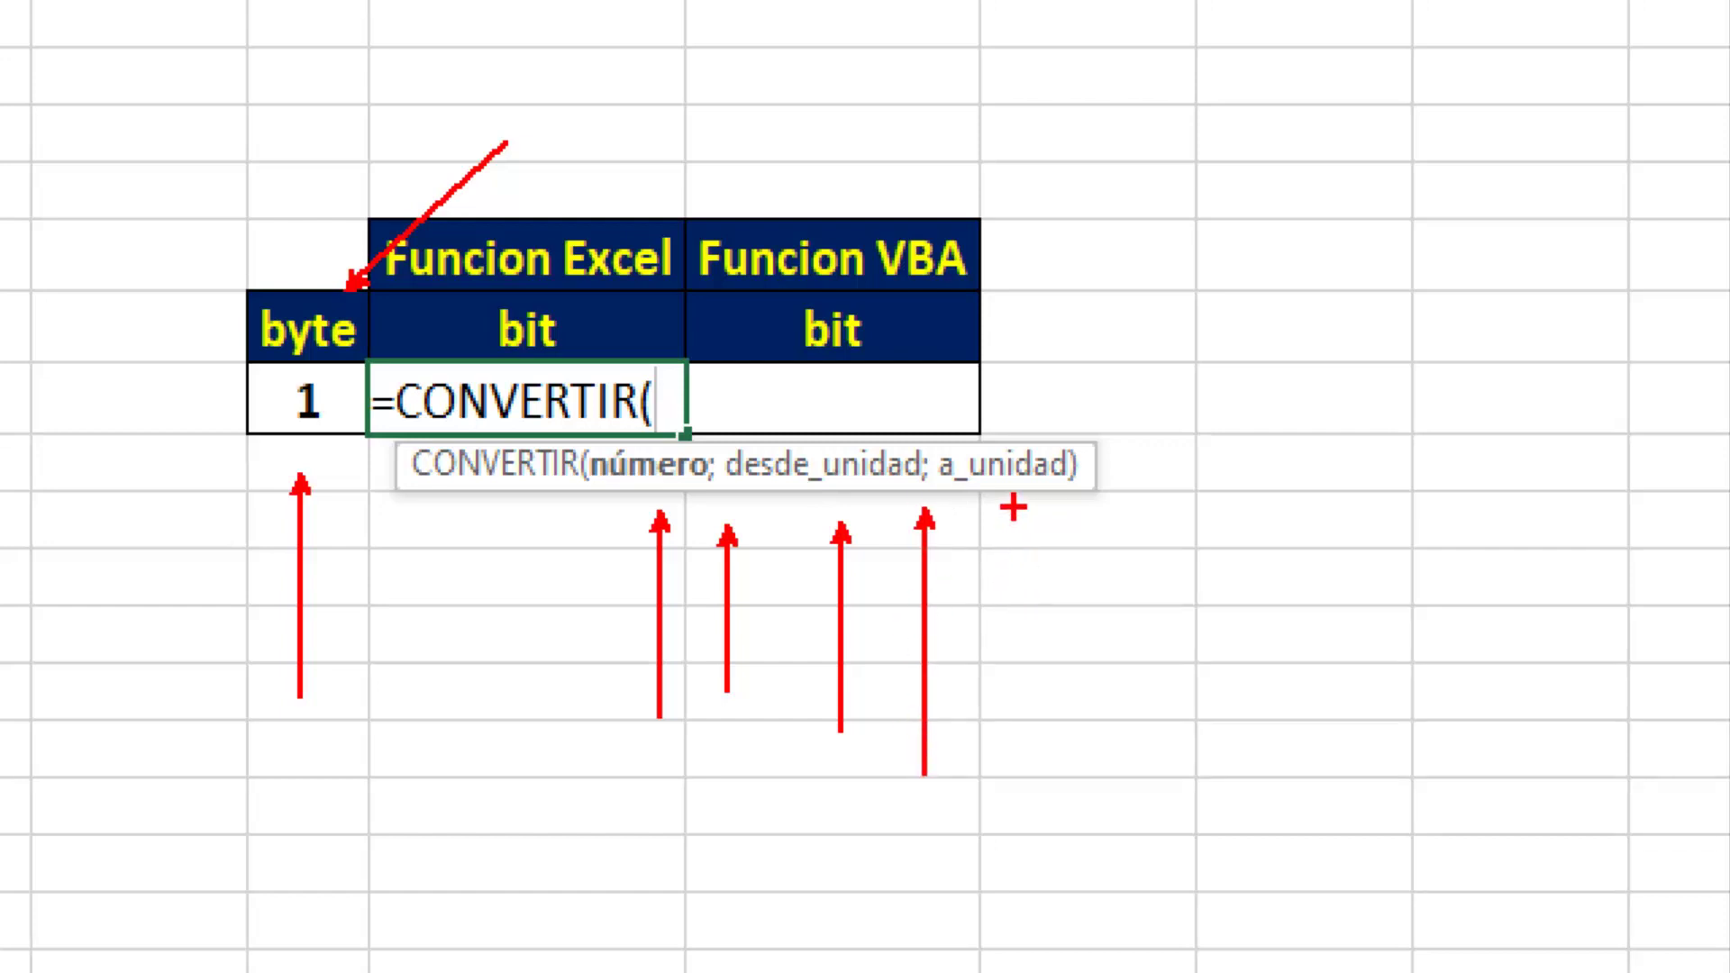
pyautogui.moveTo(1013, 510); pyautogui.dragTo(1014, 937)
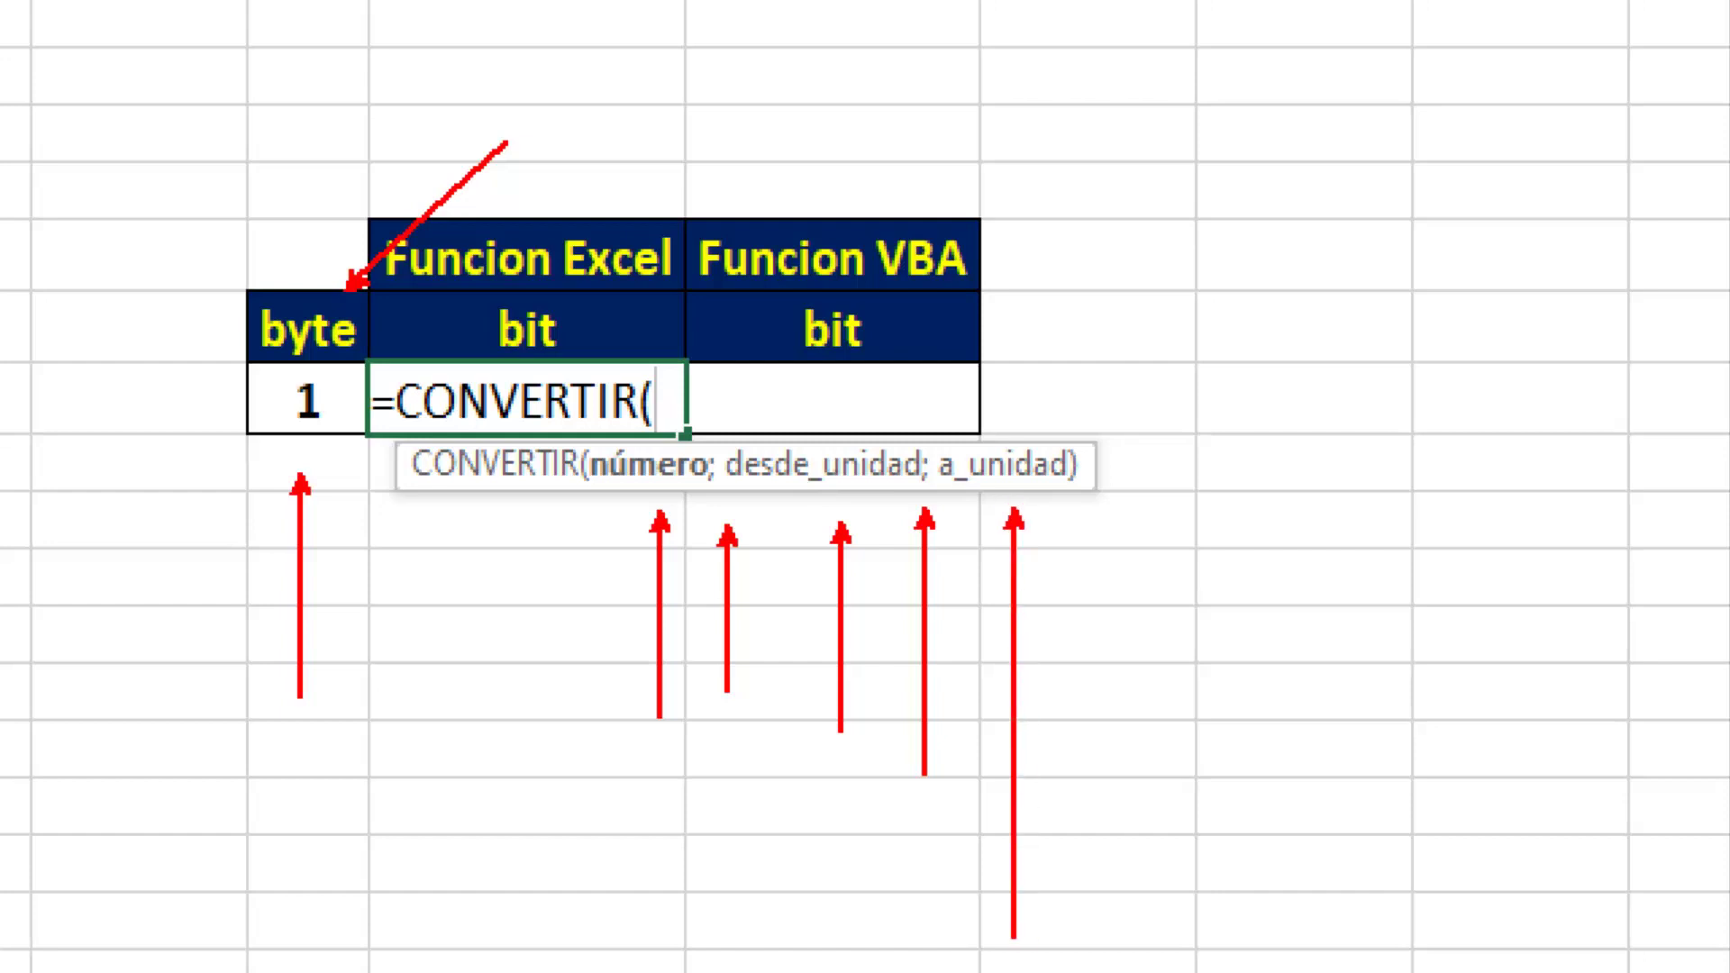
pyautogui.moveTo(622, 327)
pyautogui.mouseDown()
pyautogui.moveTo(897, 270)
pyautogui.moveTo(952, 236)
pyautogui.mouseUp()
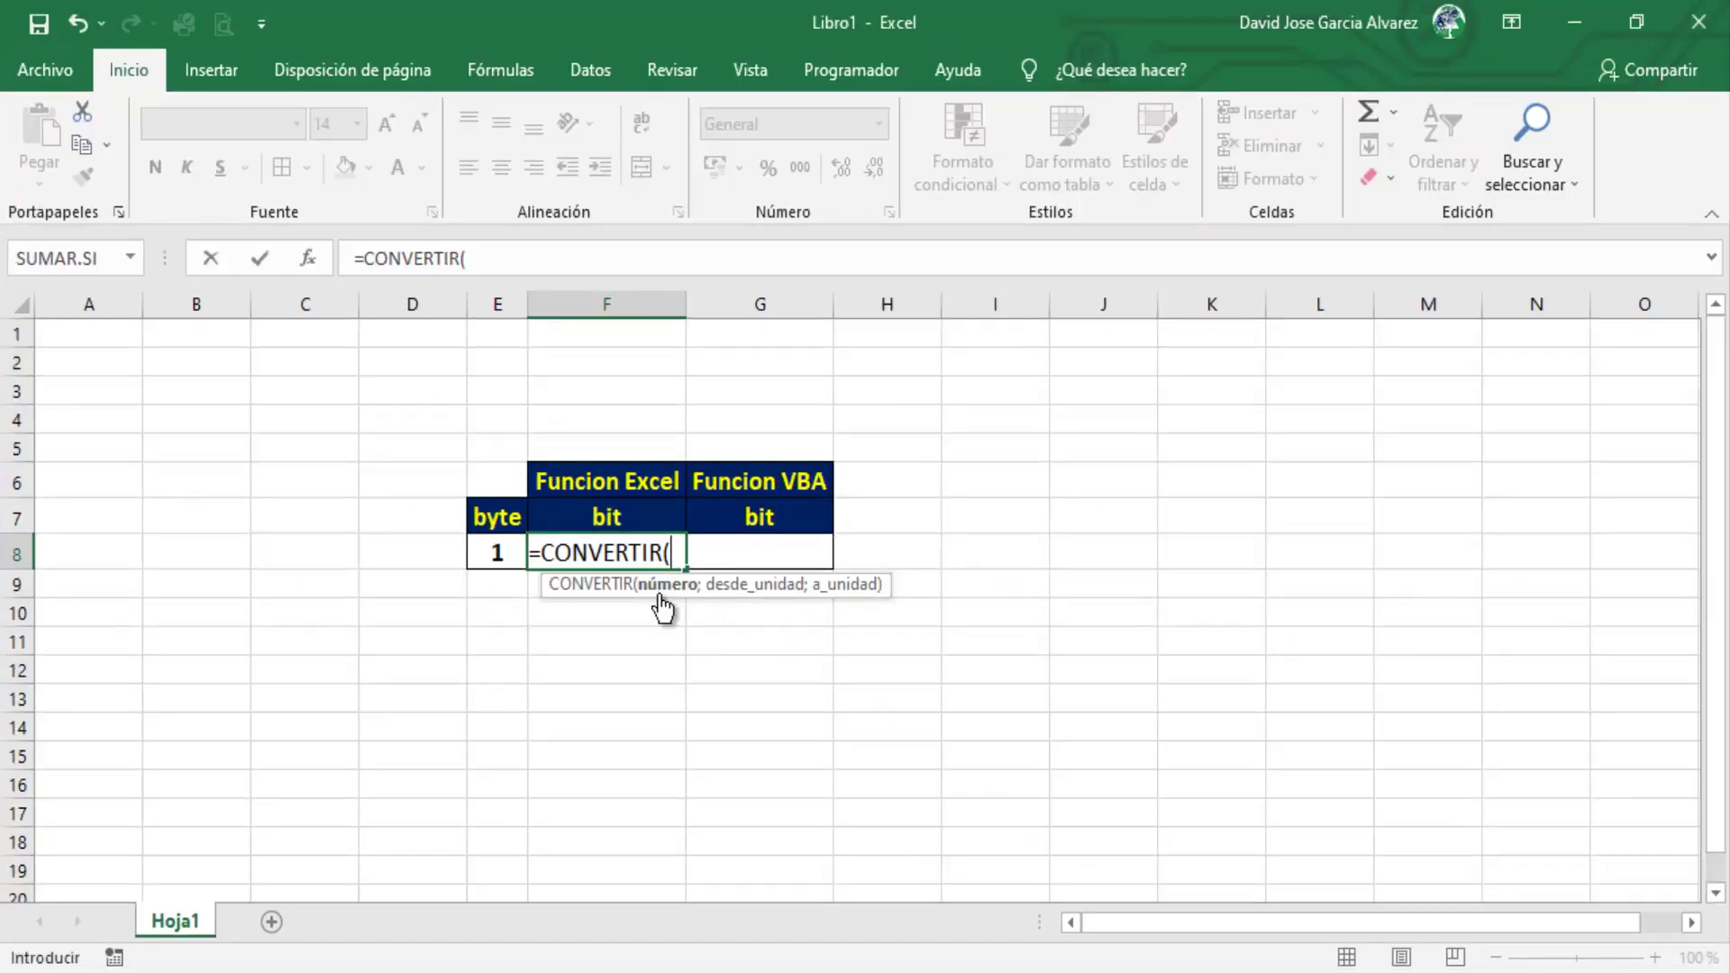
# - Finish F8 as =CONVERTIR(E8;"byte";"bit"), showing 8 bits
pyautogui.click(499, 552)
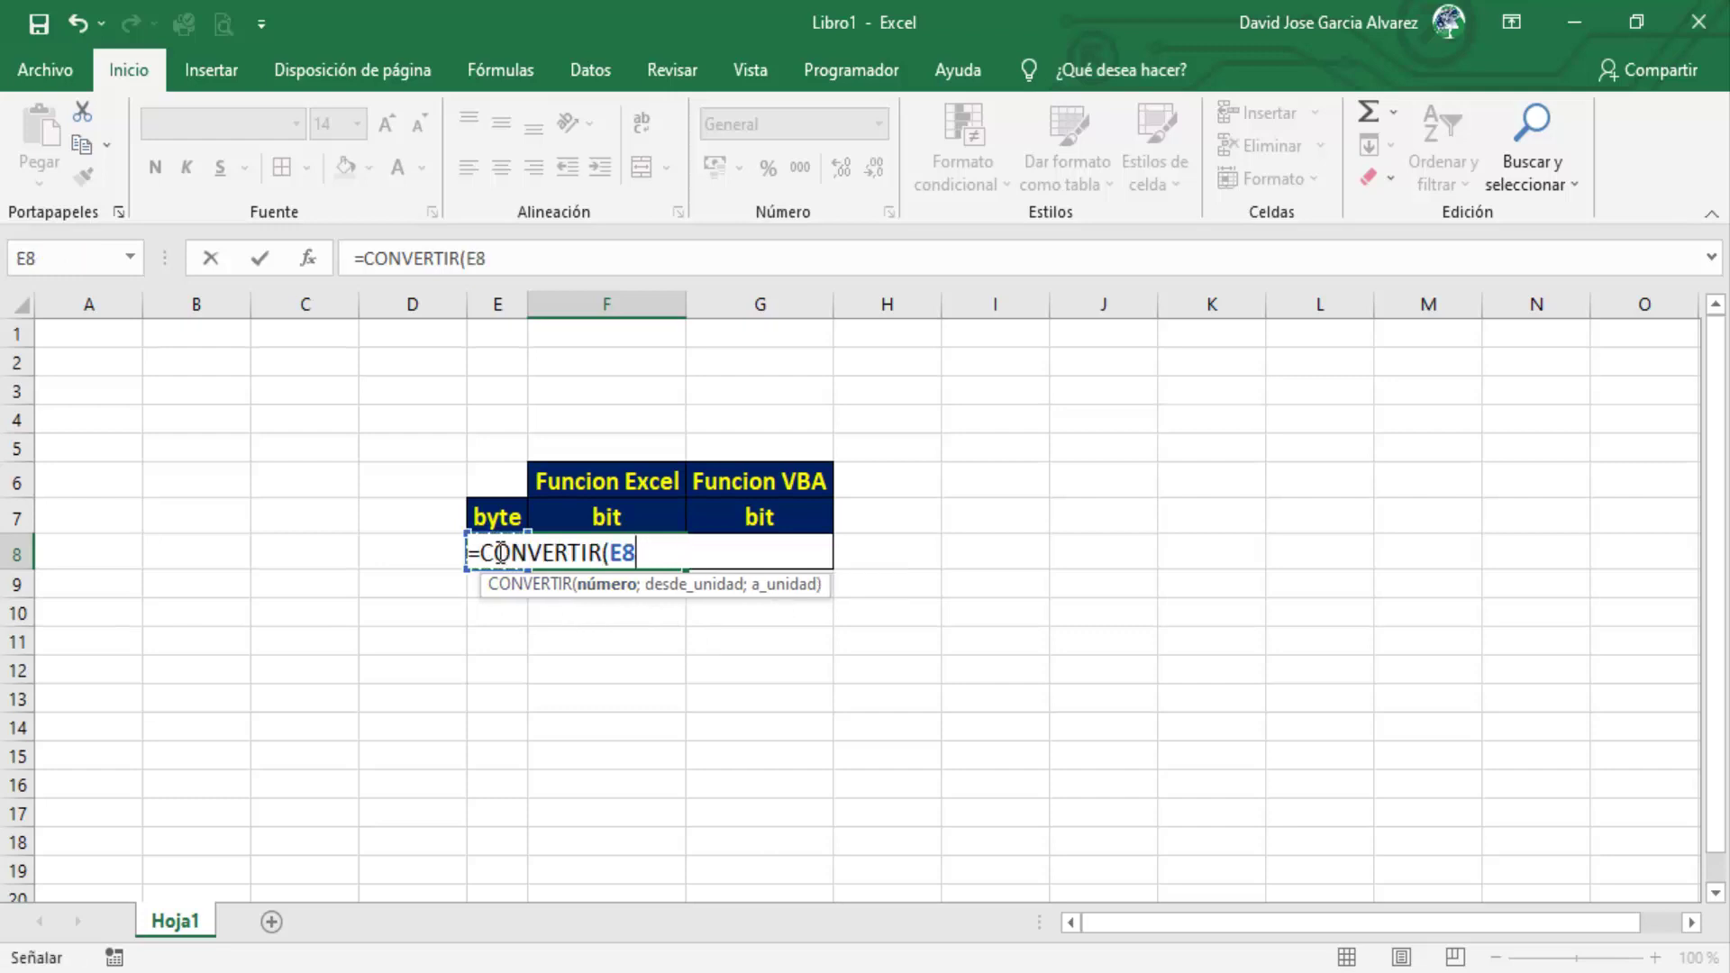
pyautogui.write(';')
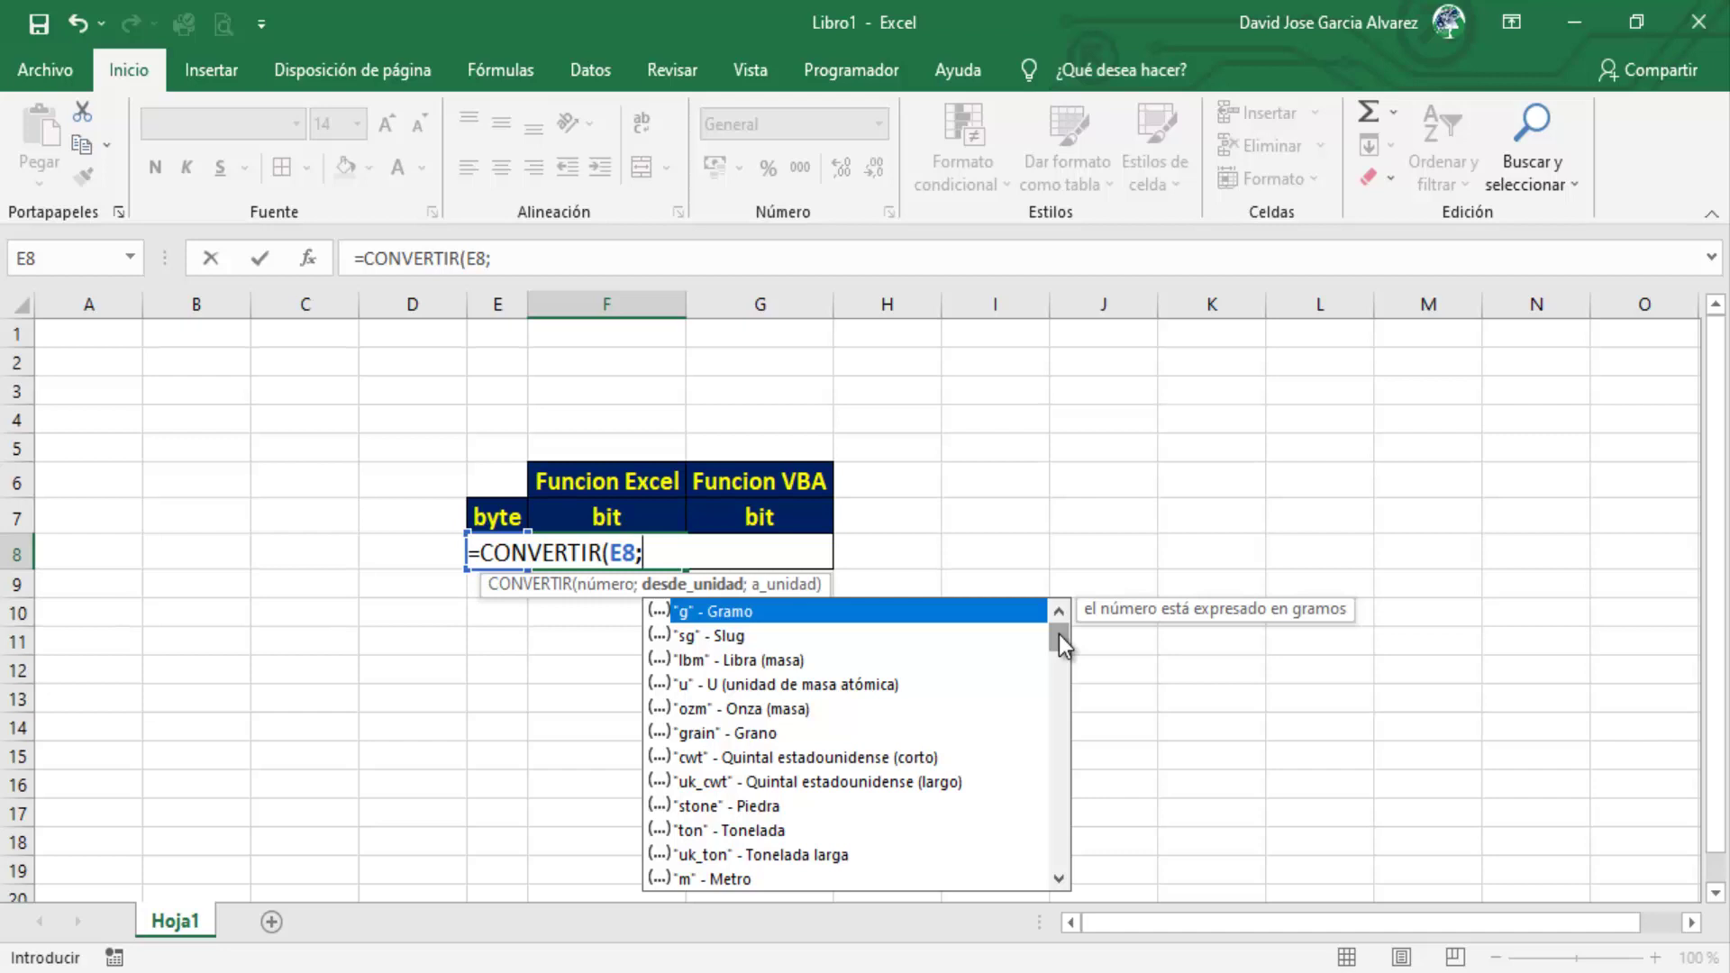
pyautogui.moveTo(1058, 635); pyautogui.dragTo(1058, 722)
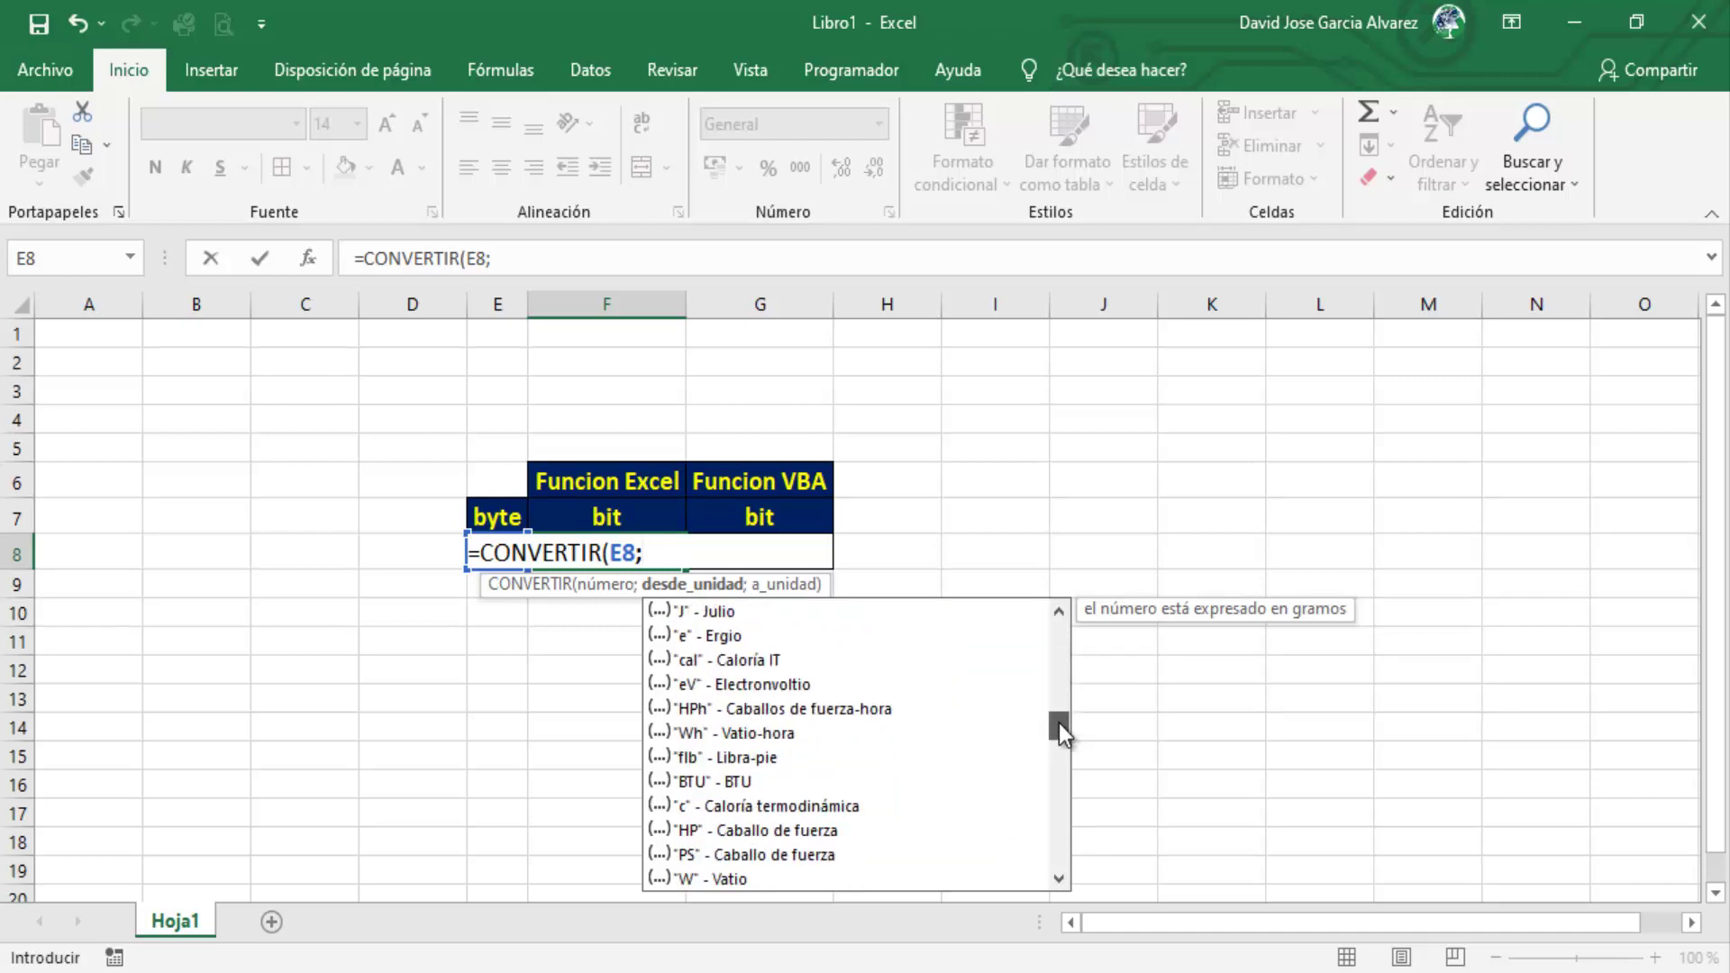
pyautogui.moveTo(1058, 723); pyautogui.dragTo(1060, 768)
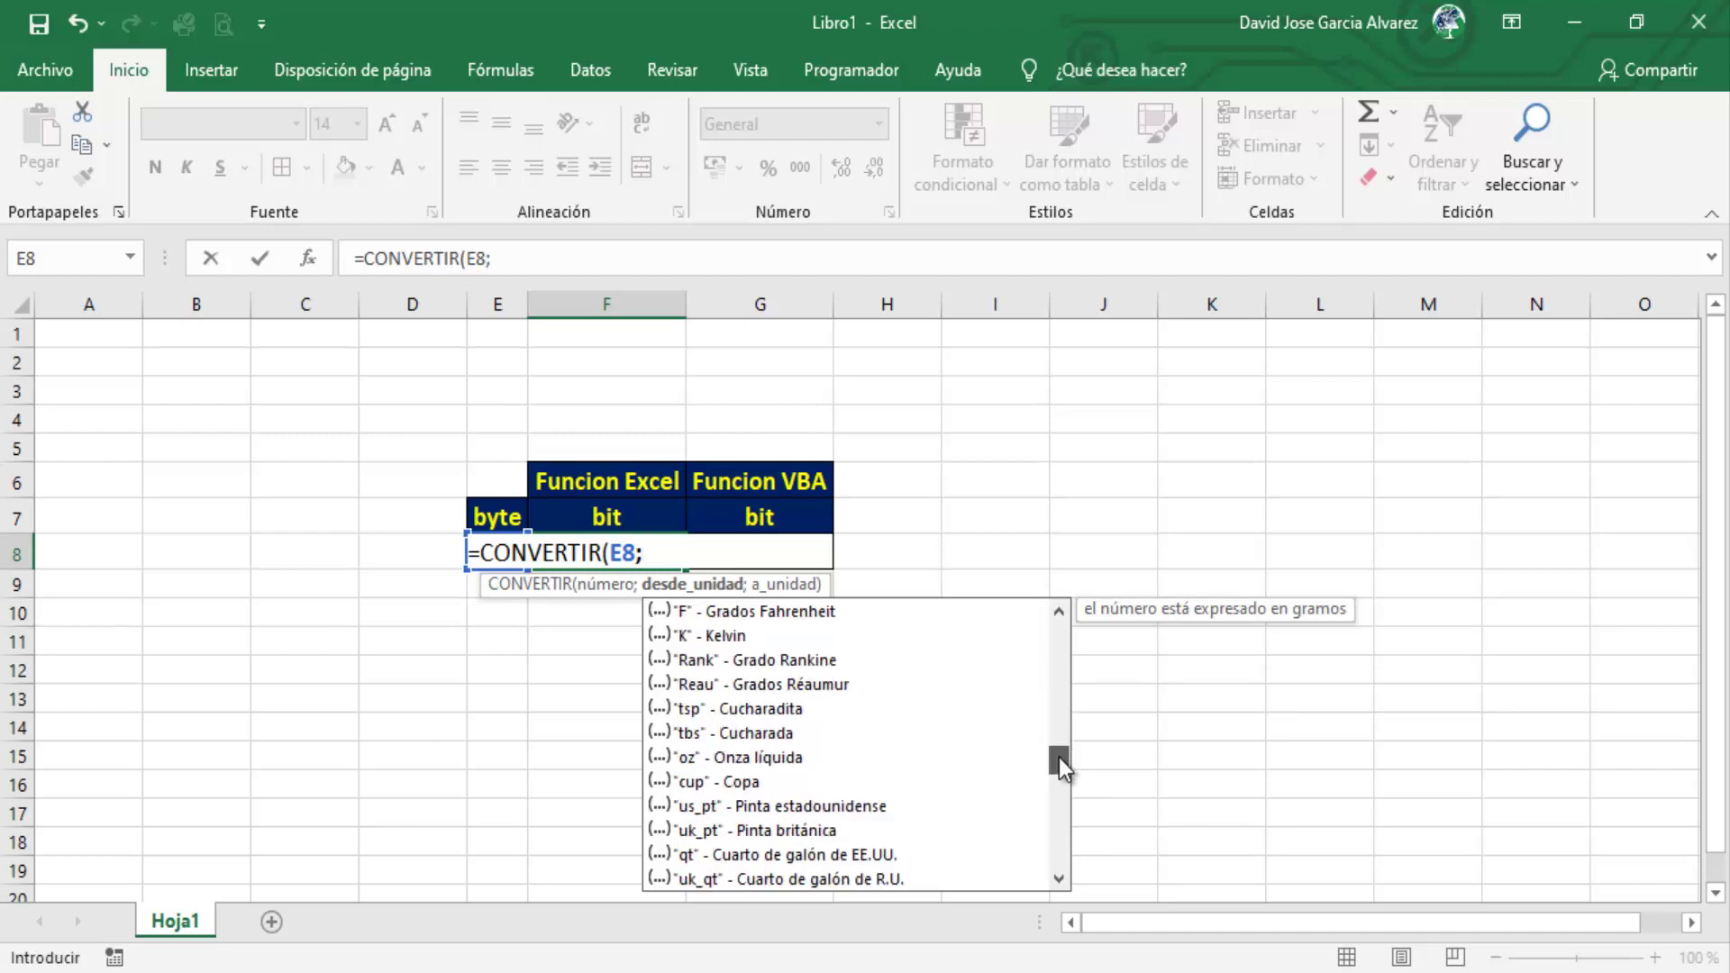
pyautogui.moveTo(1060, 759)
pyautogui.mouseDown()
pyautogui.moveTo(1060, 870)
pyautogui.moveTo(1045, 678)
pyautogui.mouseUp()
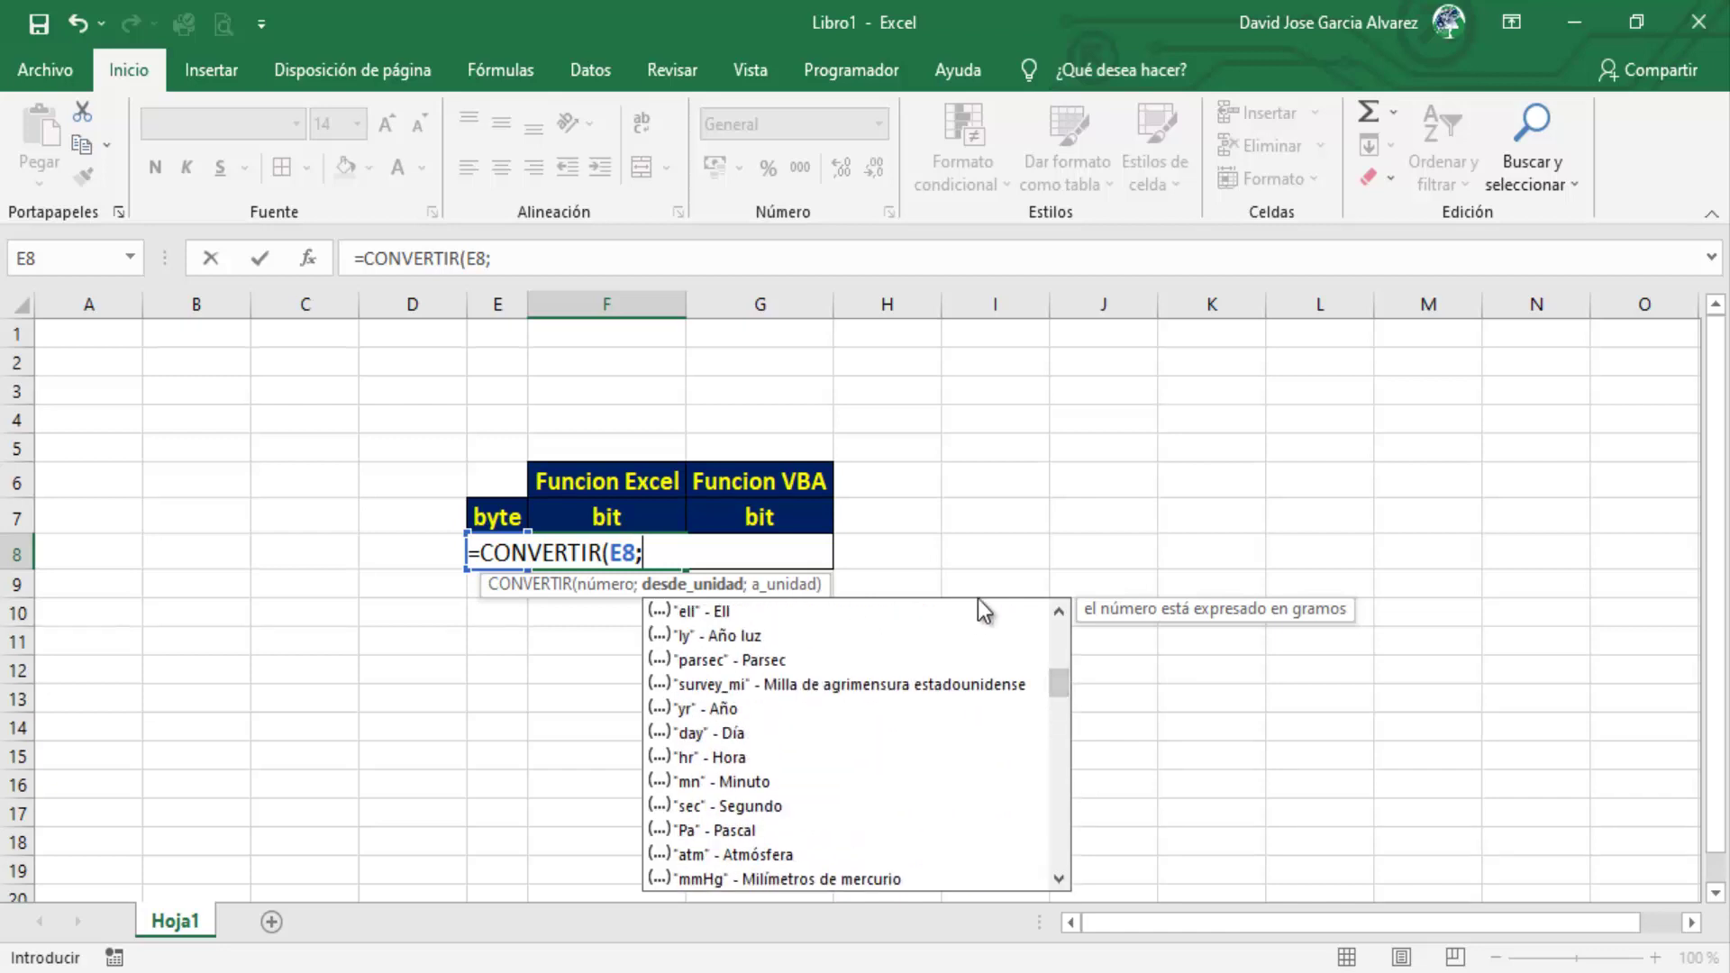
pyautogui.write('"')
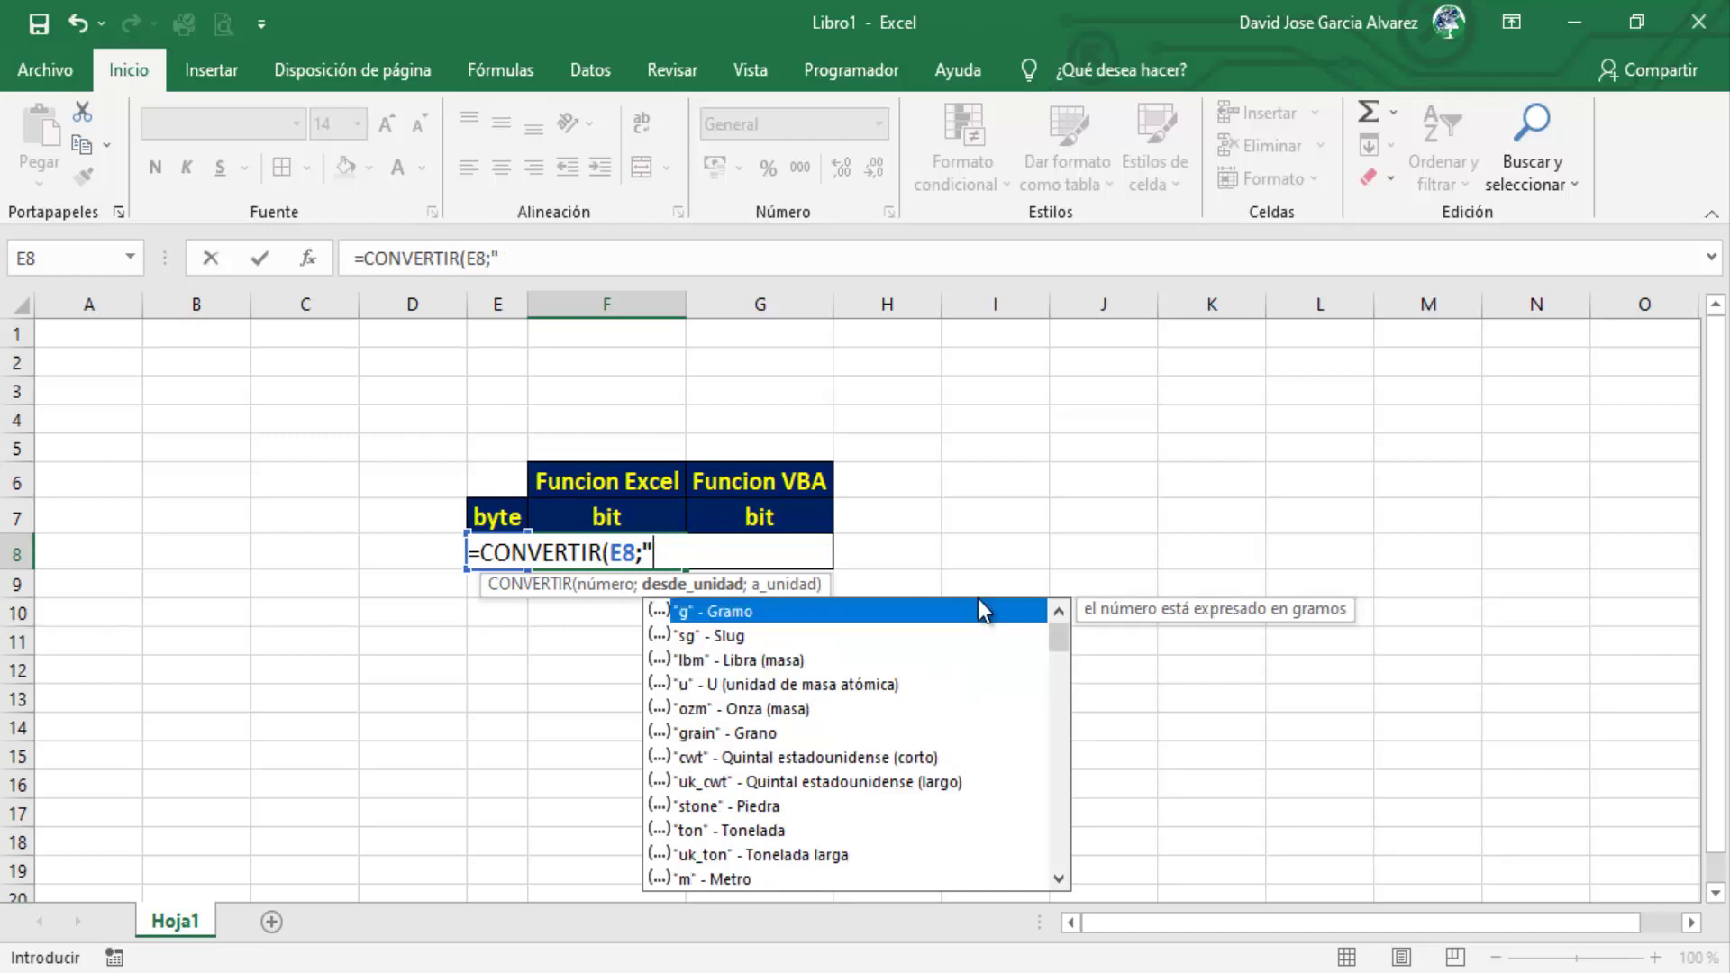
pyautogui.write('yt')
pyautogui.press('BackSpace')
pyautogui.press('BackSpace')
pyautogui.write('by')
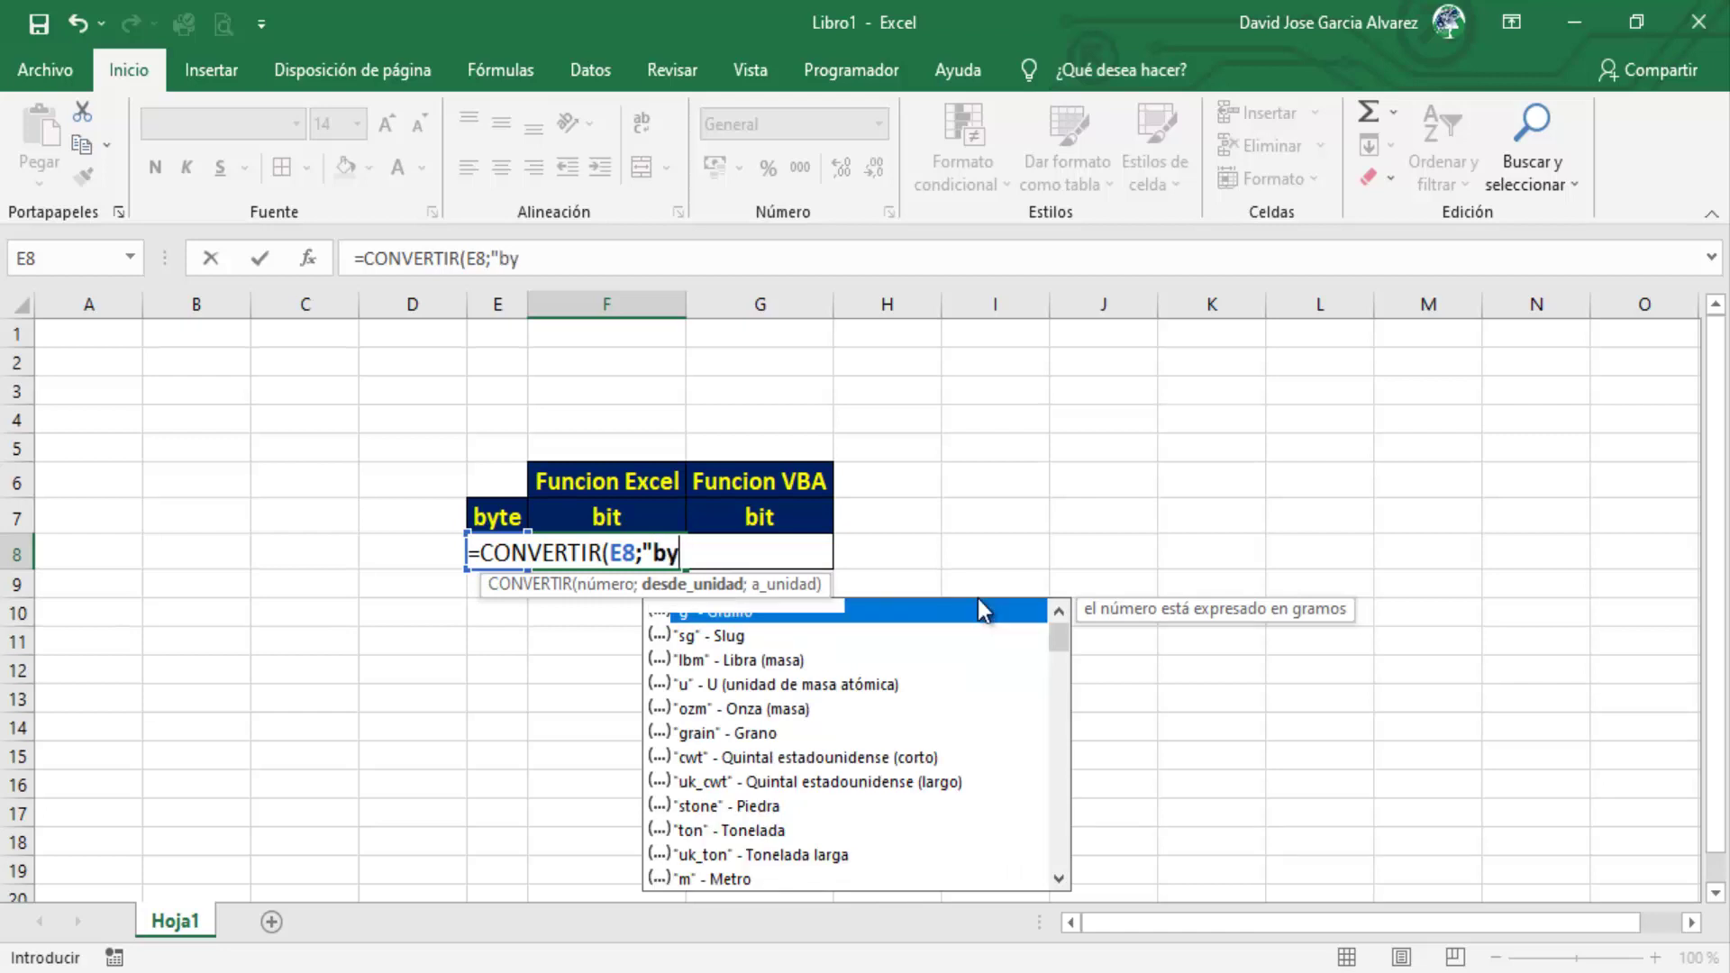
pyautogui.write('te"')
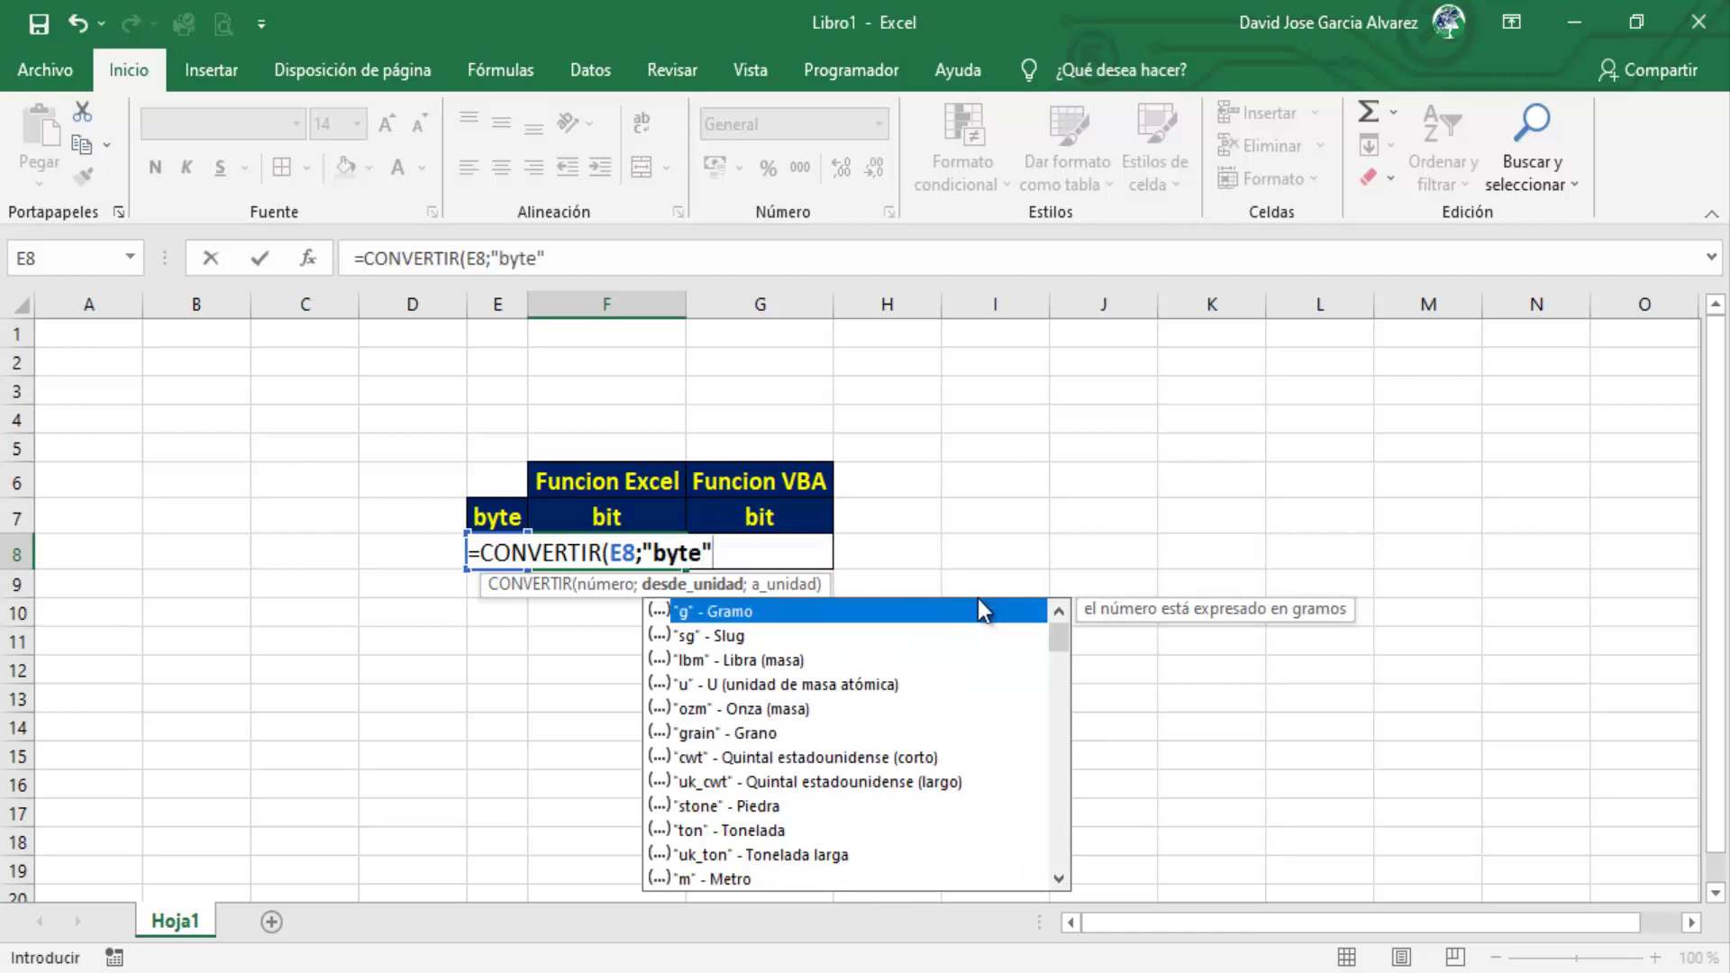
pyautogui.write(';')
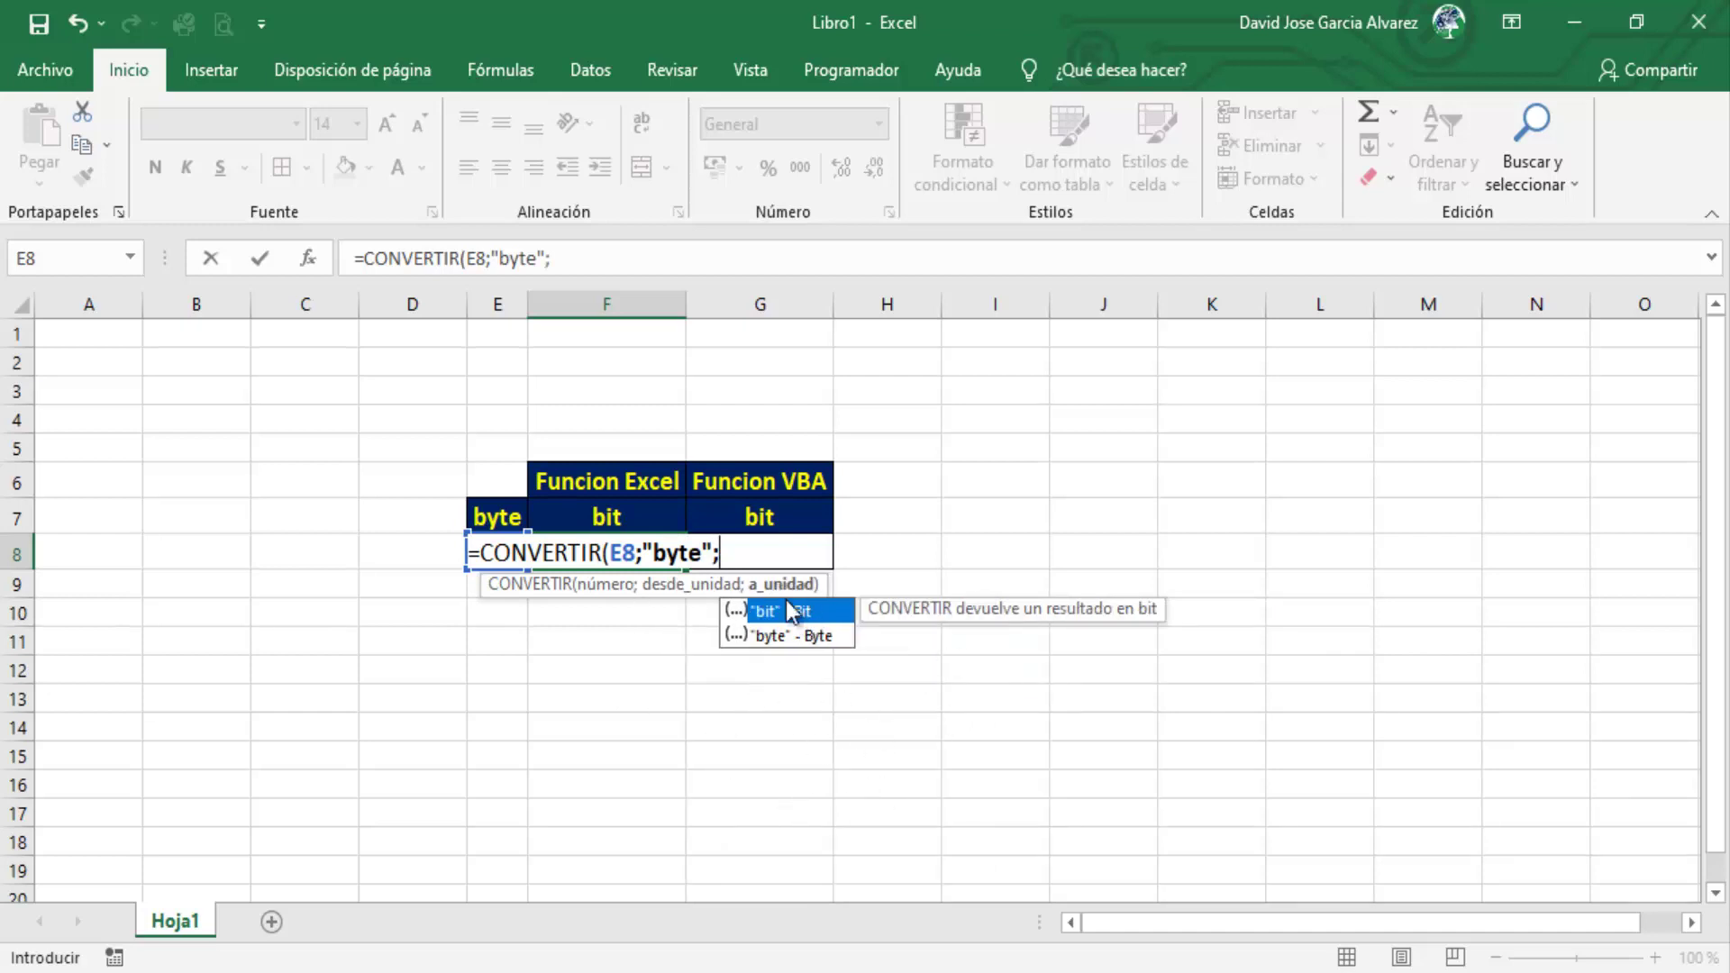
pyautogui.doubleClick(760, 612)
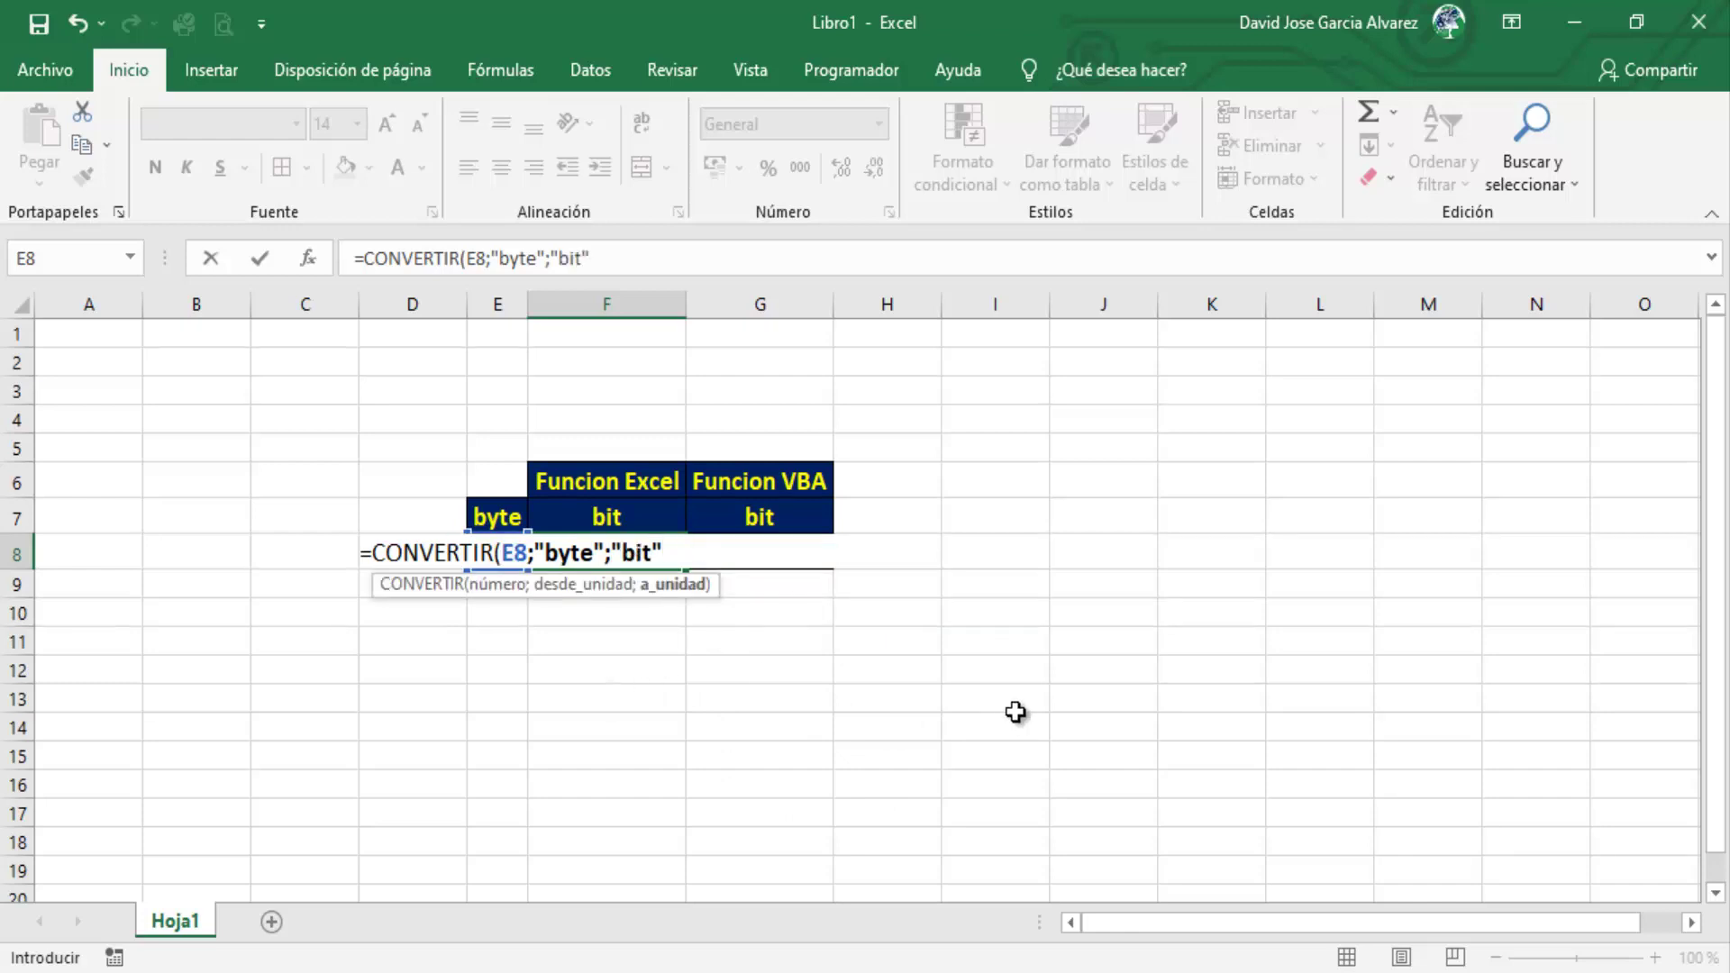
pyautogui.write(')')
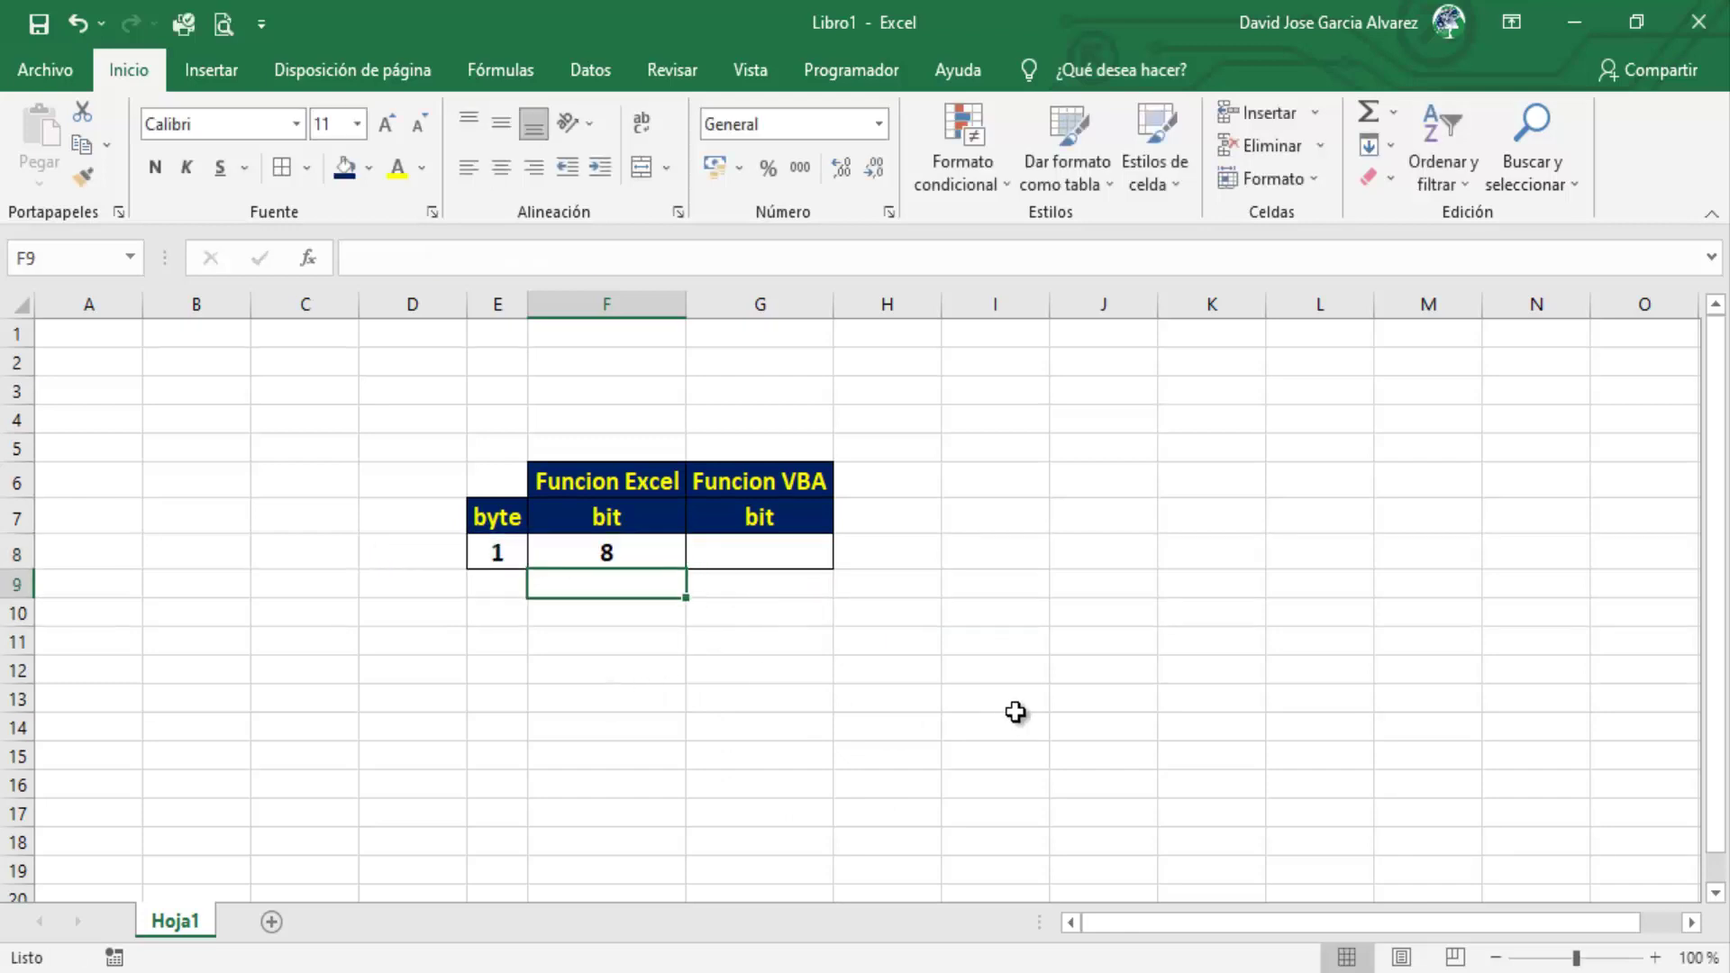
pyautogui.press('Return')
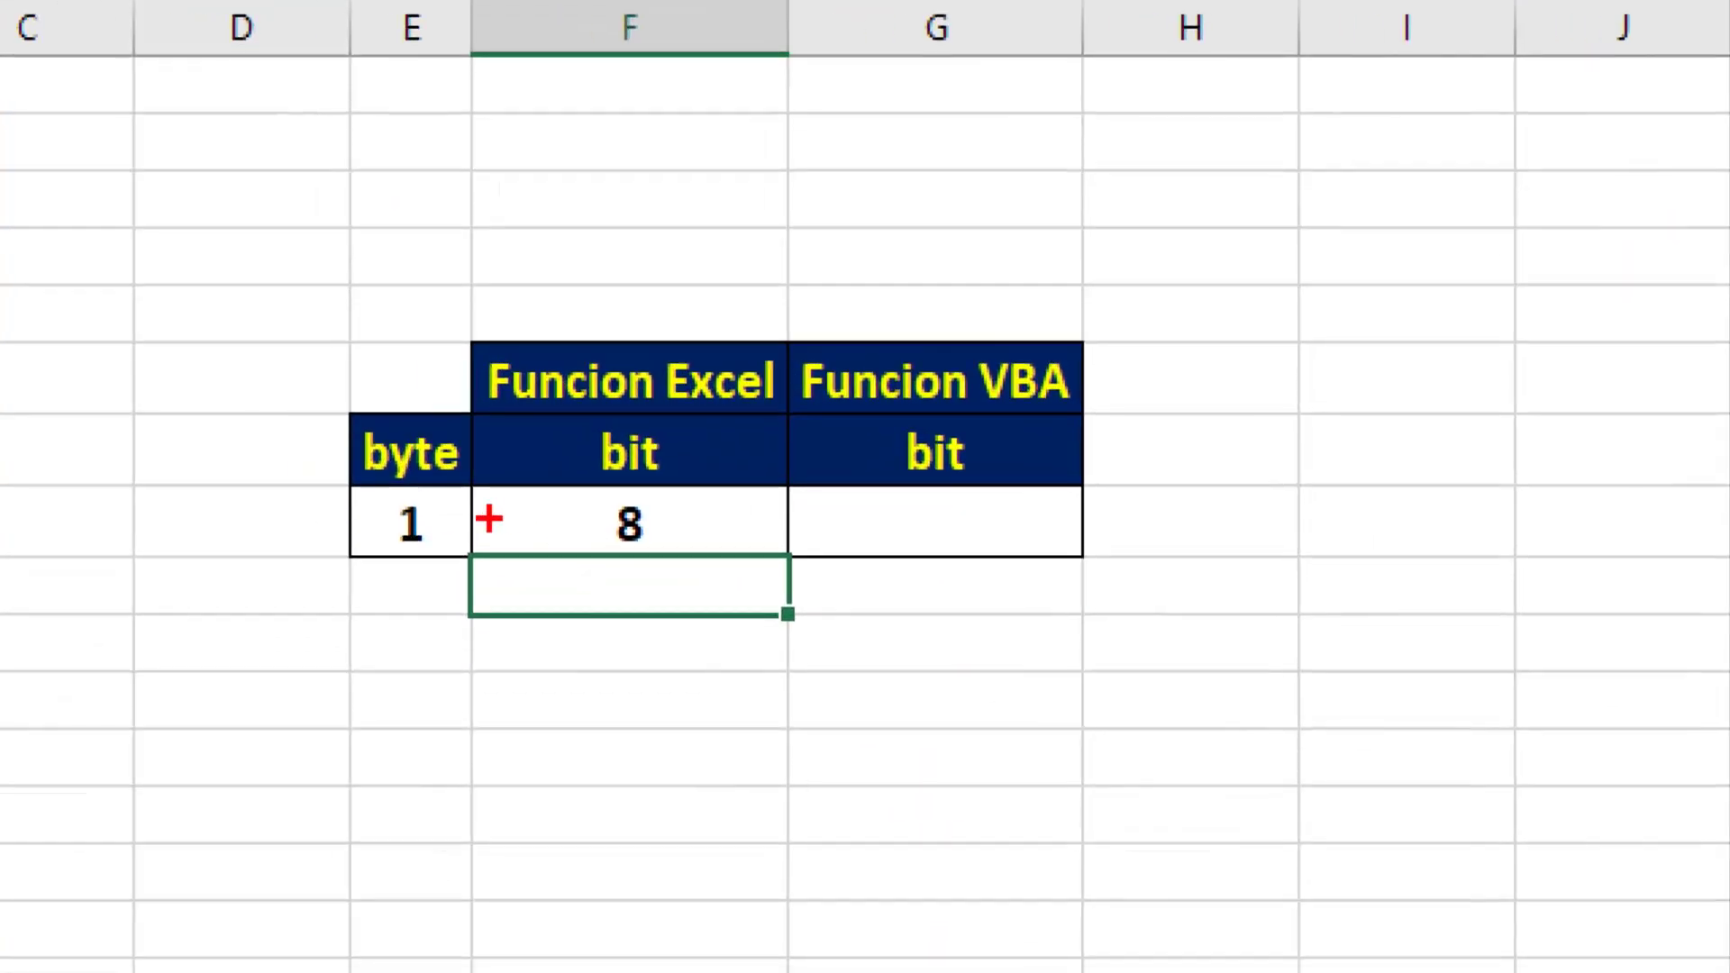
# - Try 2, 3 and 4 bytes in E8 and watch F8 recalculate
pyautogui.moveTo(475, 483); pyautogui.dragTo(802, 560)
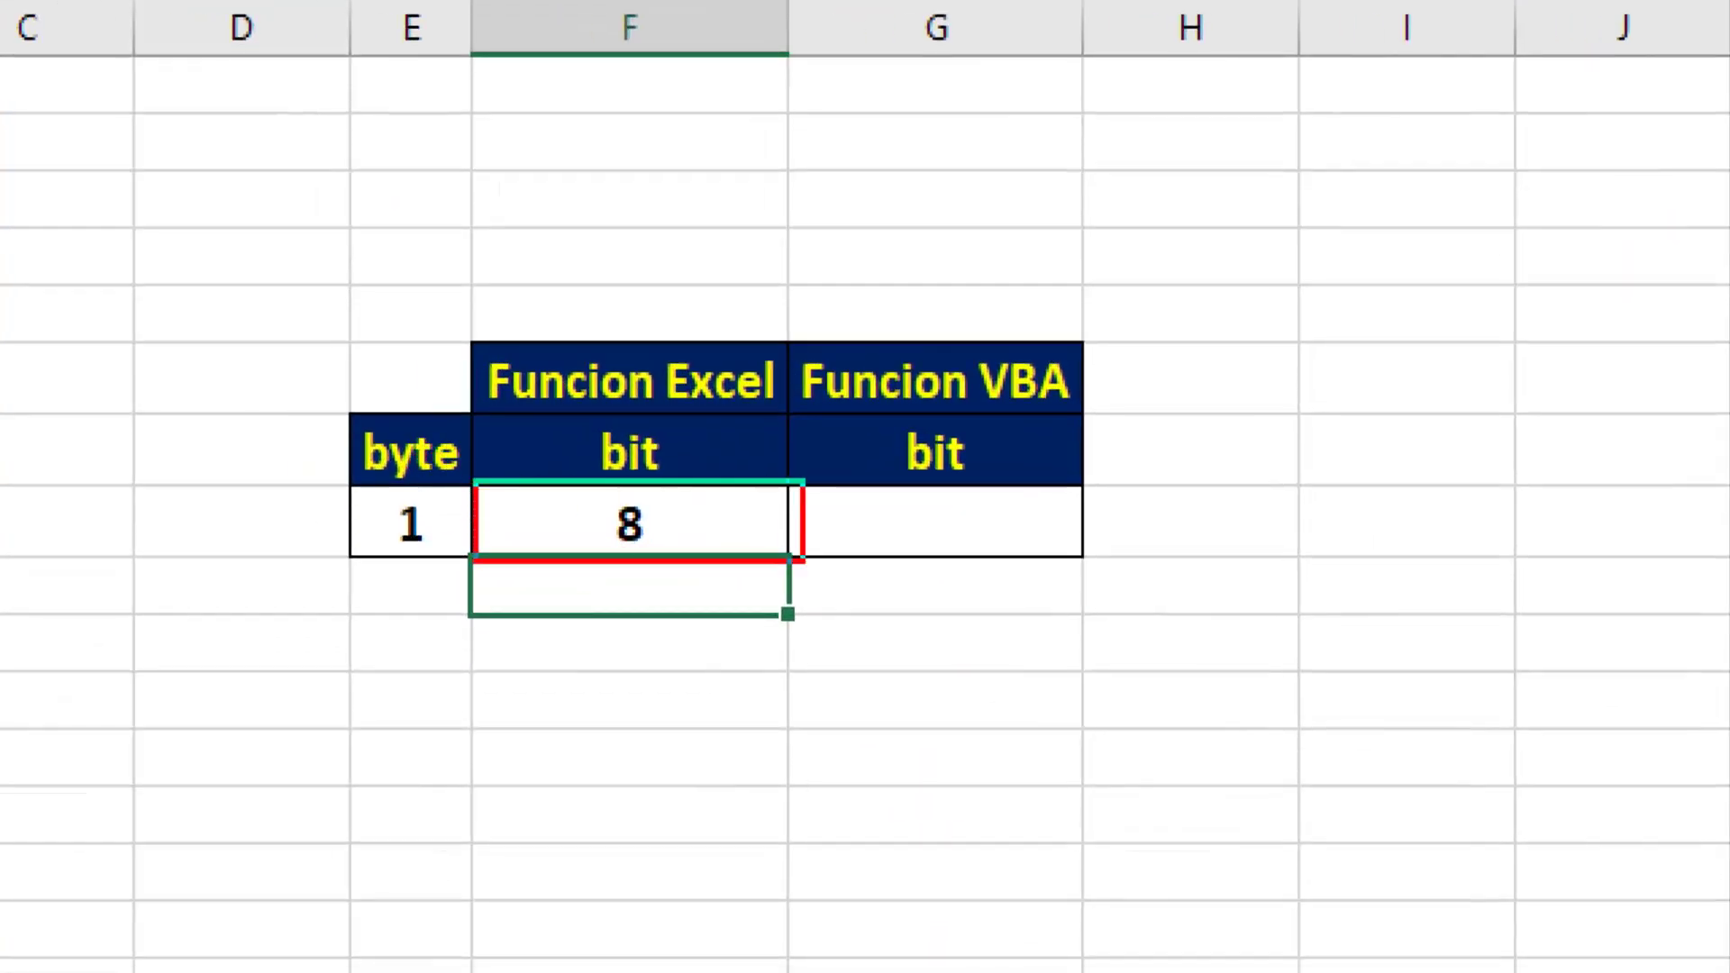
pyautogui.moveTo(402, 600); pyautogui.dragTo(403, 763)
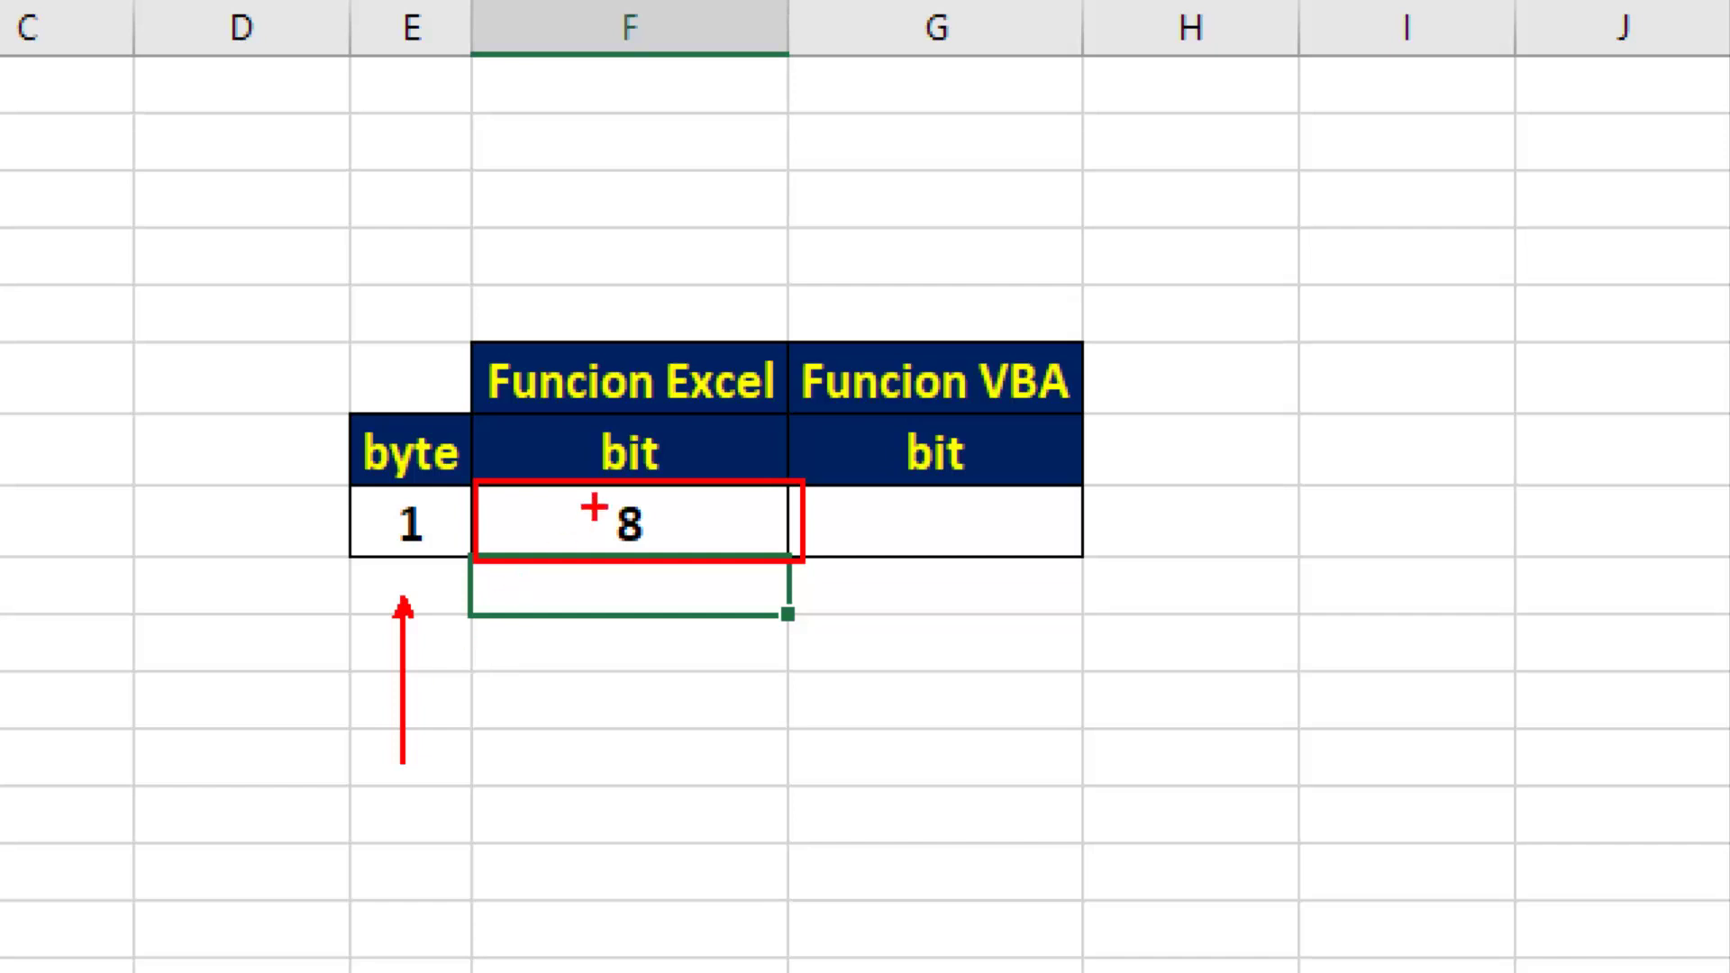
pyautogui.moveTo(682, 440); pyautogui.dragTo(795, 326)
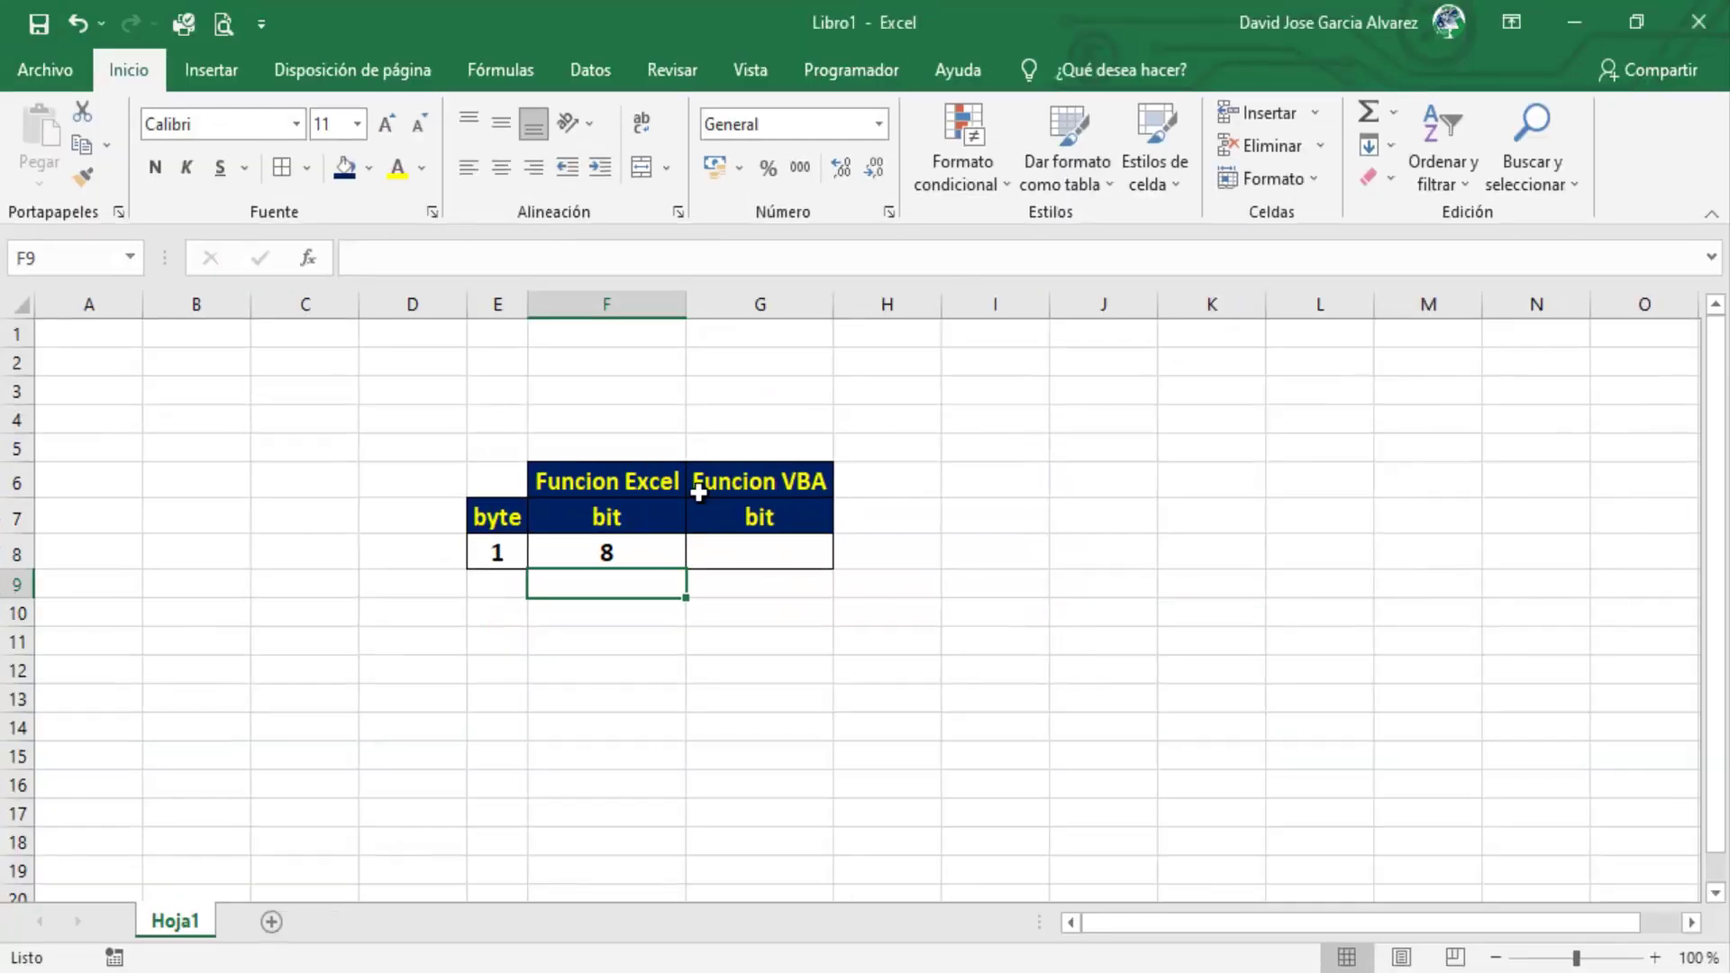
pyautogui.click(495, 552)
pyautogui.write('2')
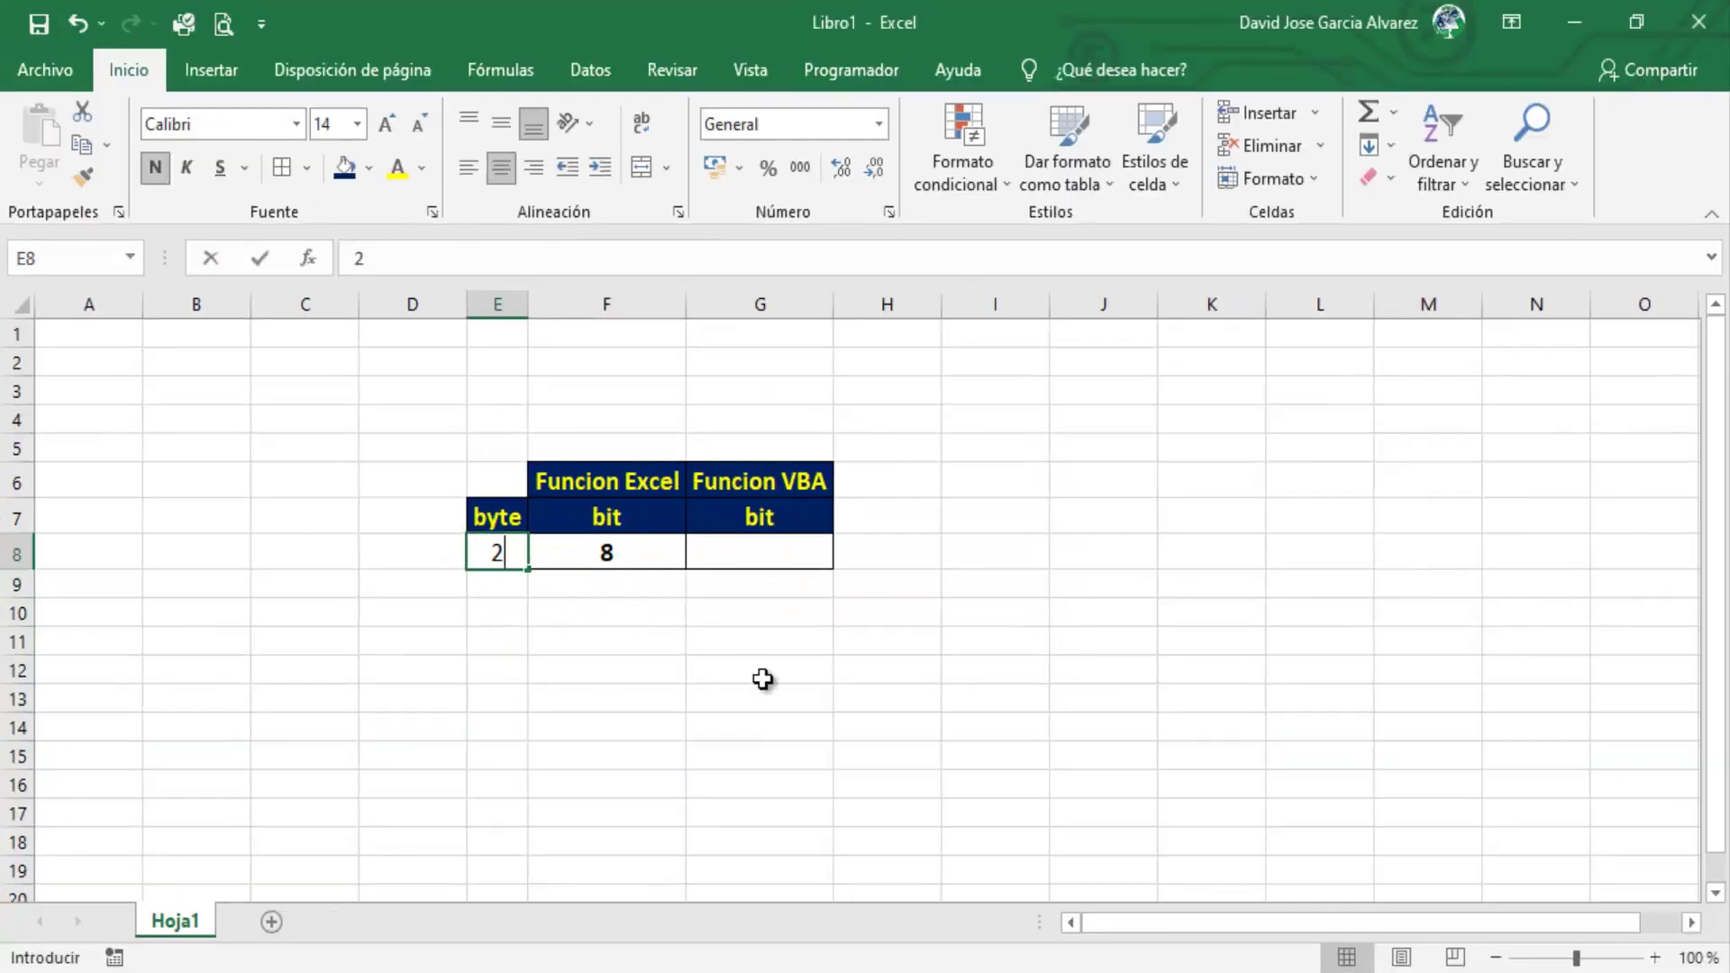
pyautogui.press('Return')
pyautogui.press('Up')
pyautogui.write('3')
pyautogui.press('Return')
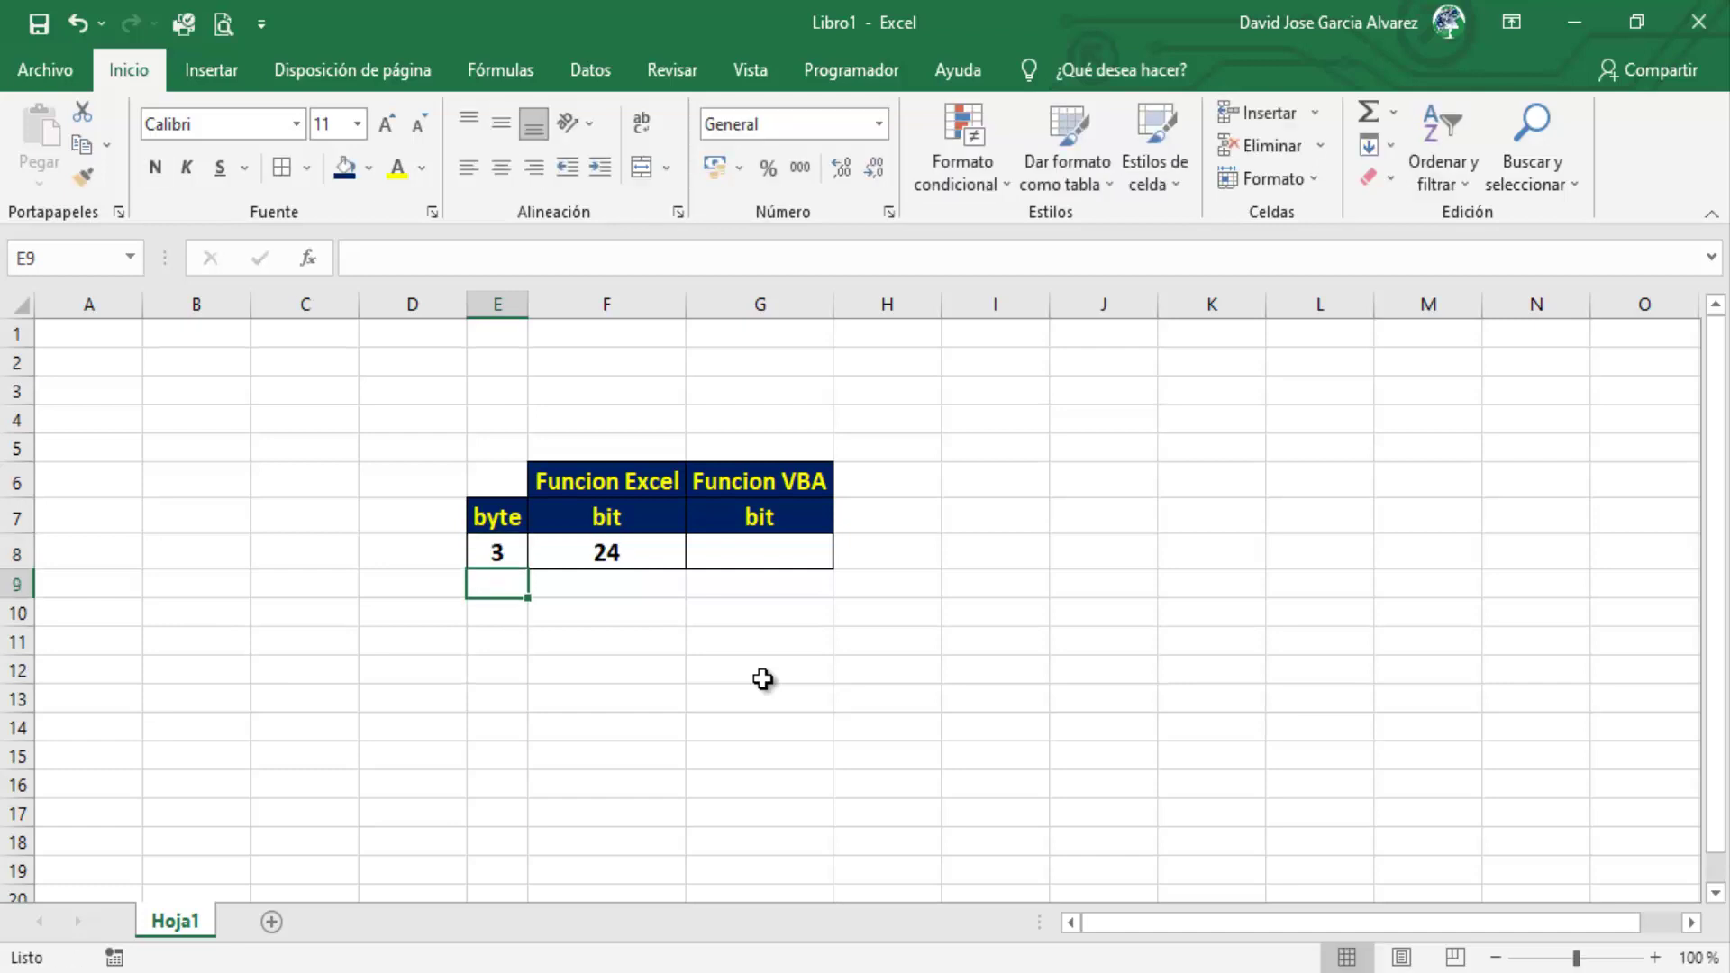
pyautogui.press('Up')
pyautogui.write('4')
pyautogui.press('Return')
# - Enter 5, then 6 bytes in E8, and check F8 showing 48 bits
pyautogui.press('Up')
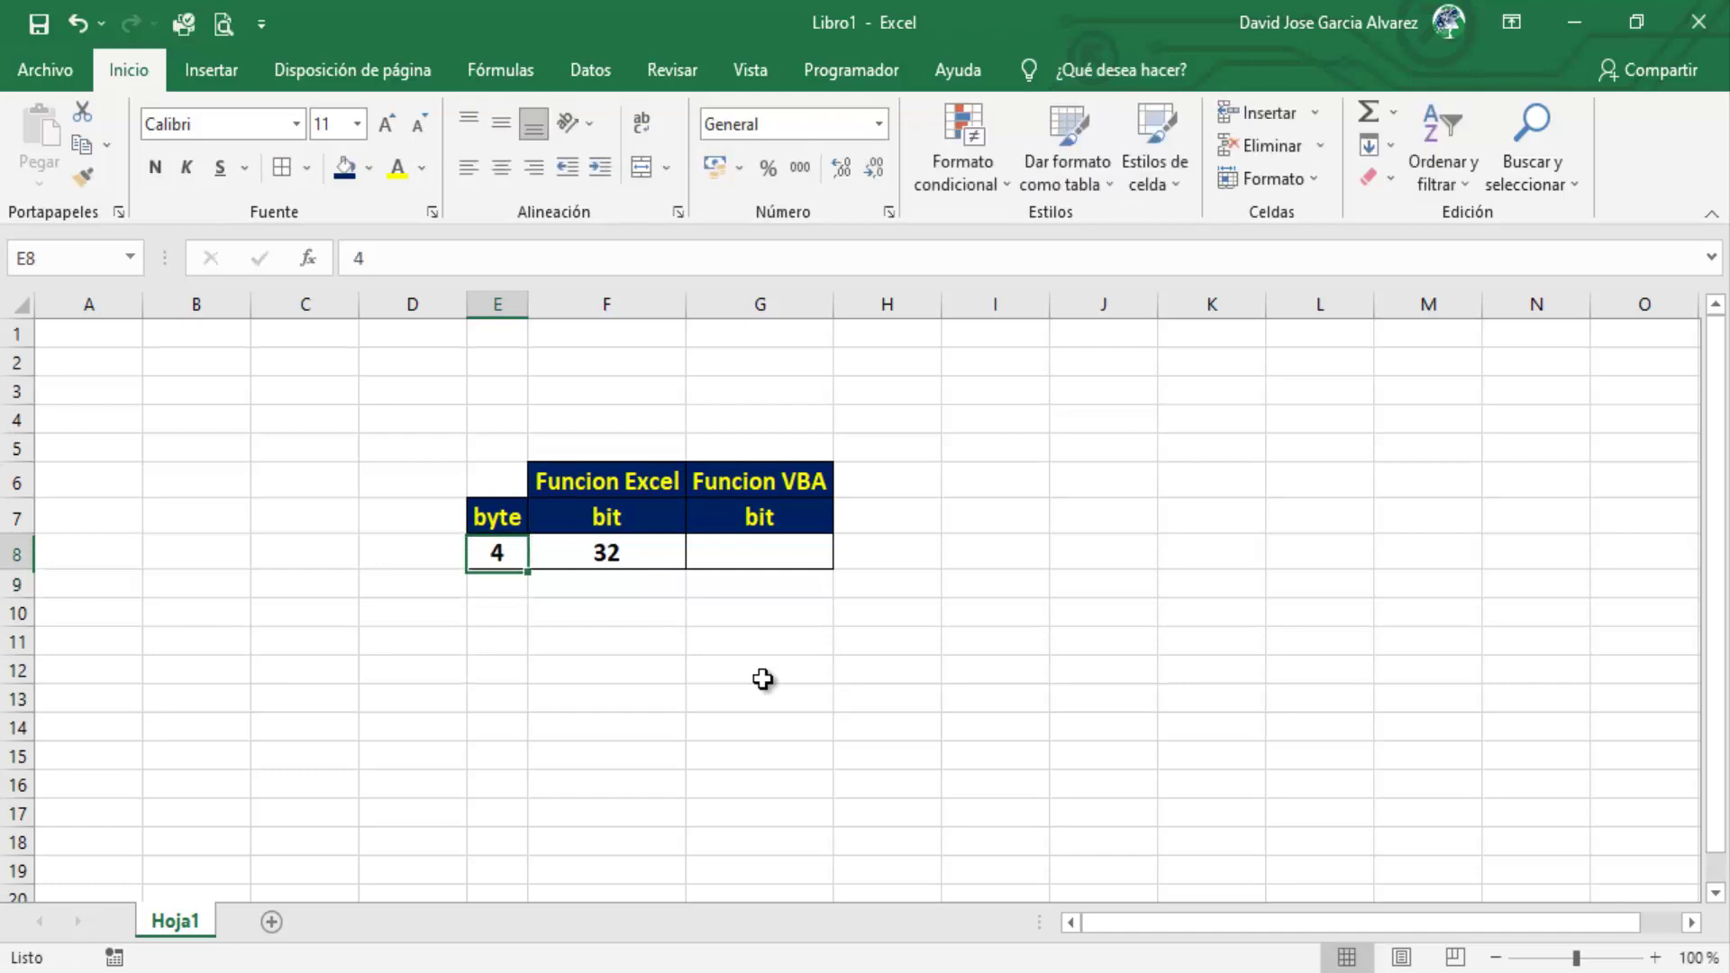
pyautogui.write('5')
pyautogui.press('Return')
pyautogui.press('Up')
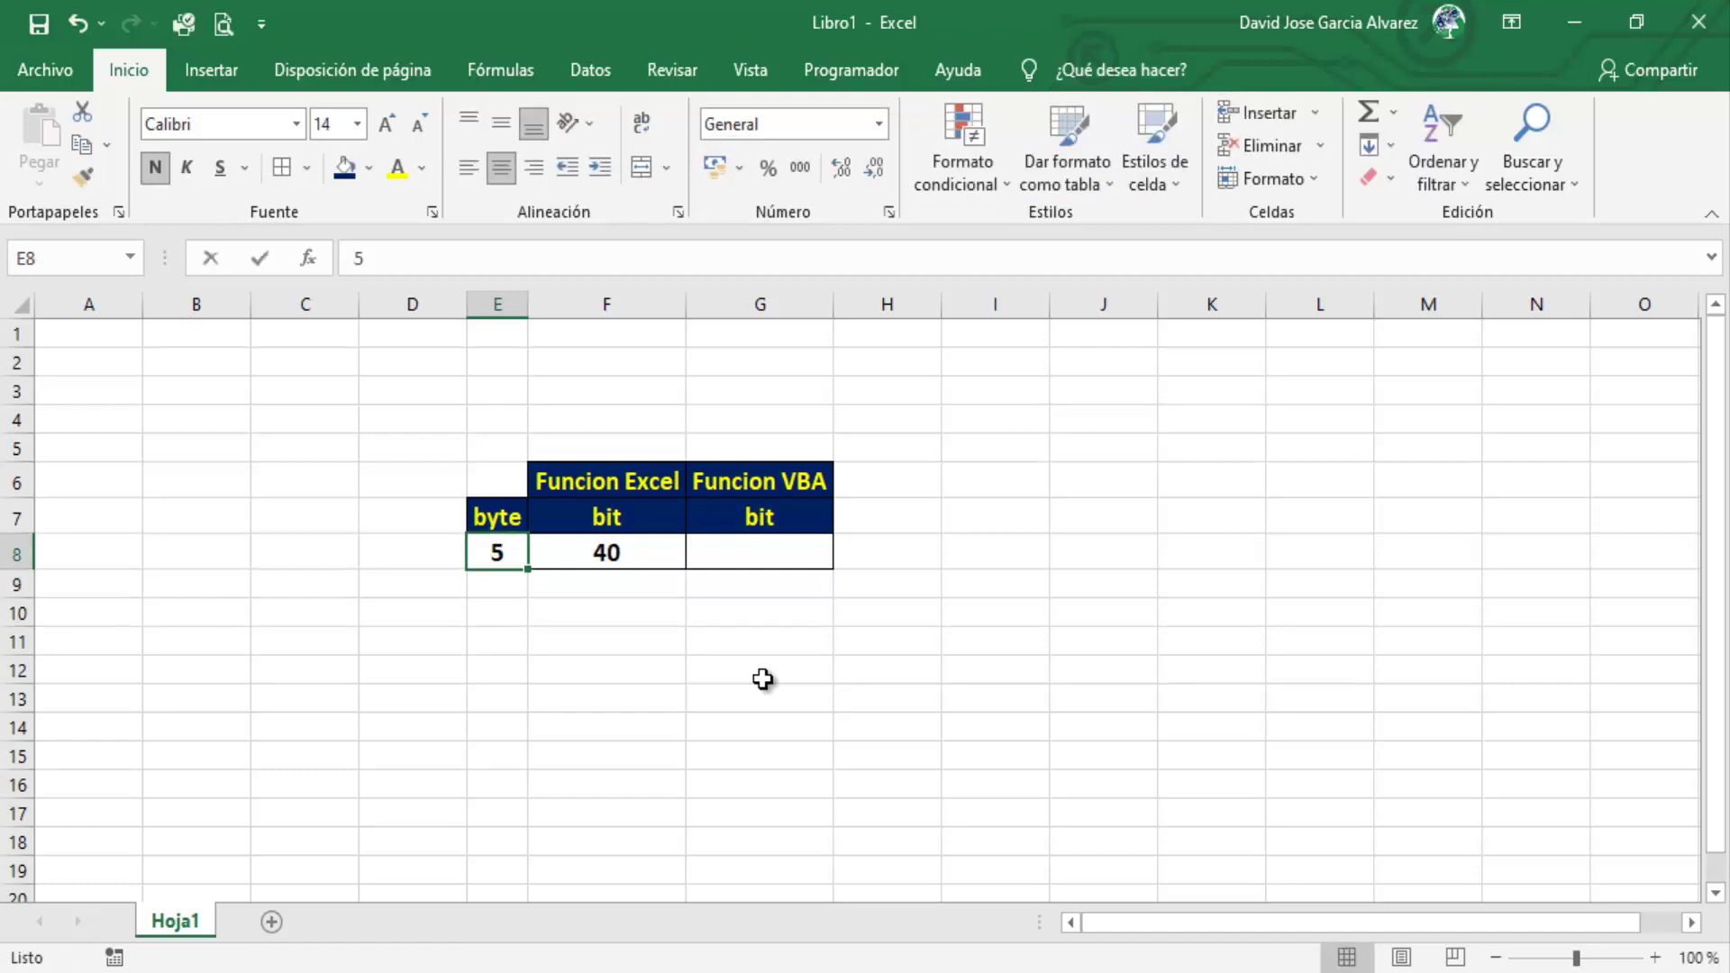
pyautogui.write('6')
pyautogui.press('Return')
pyautogui.press('Up')
pyautogui.press('Right')
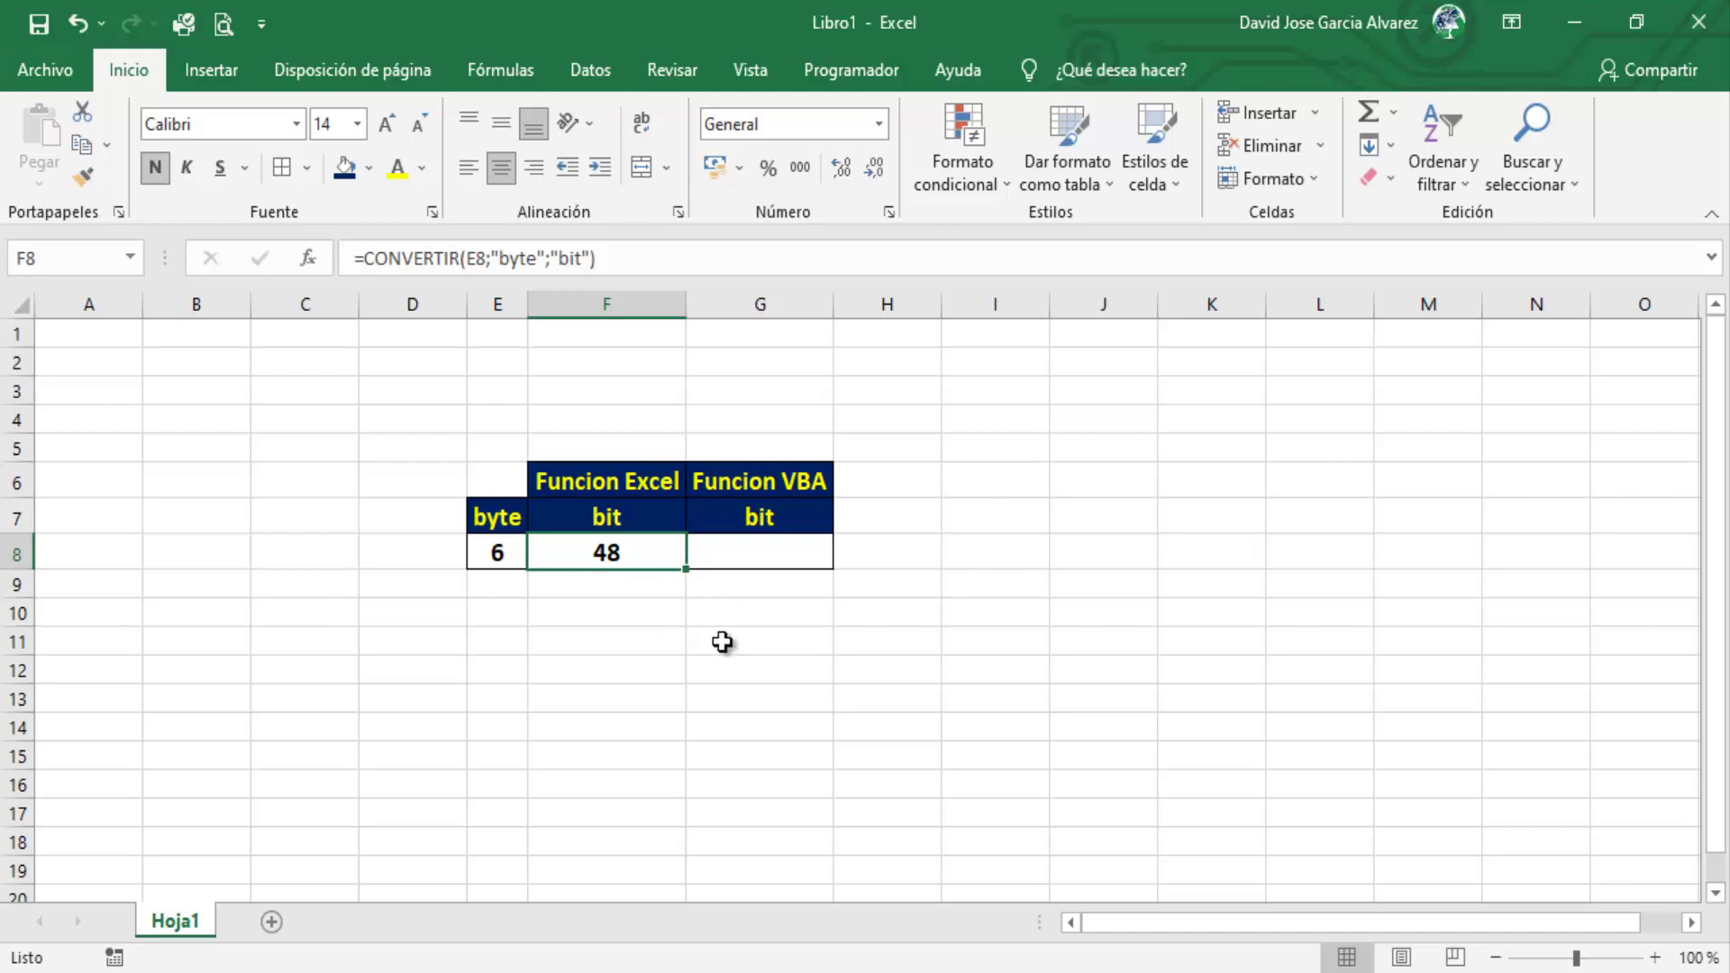
pyautogui.click(628, 521)
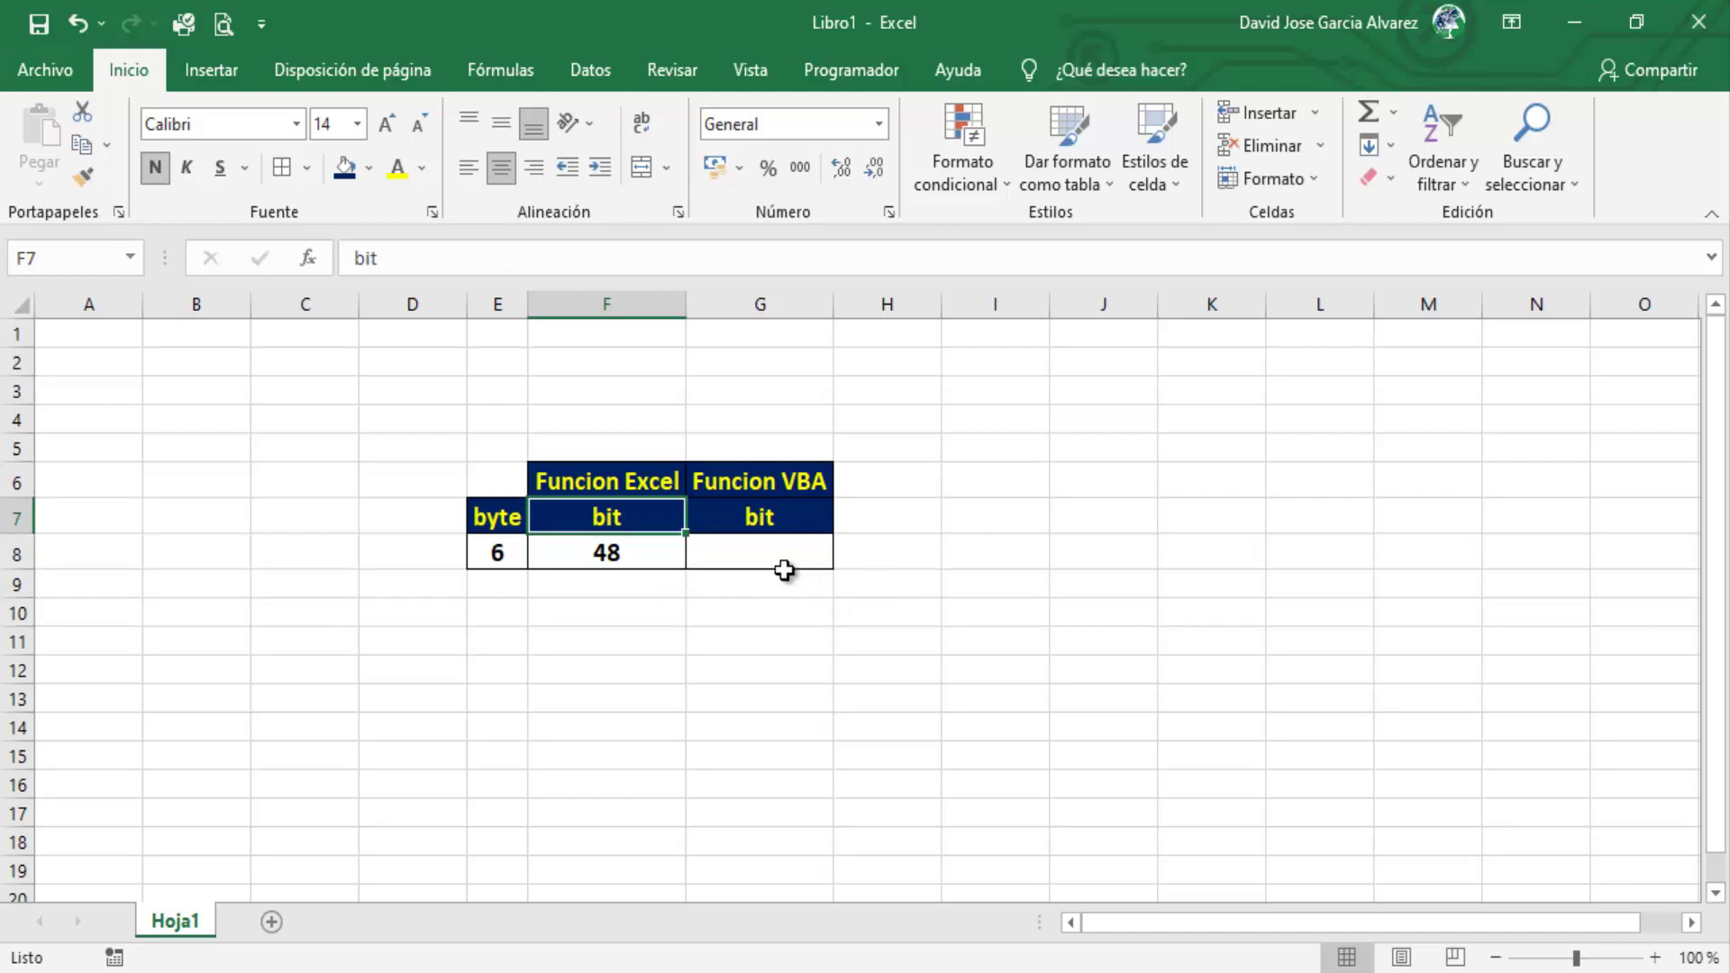
pyautogui.click(625, 553)
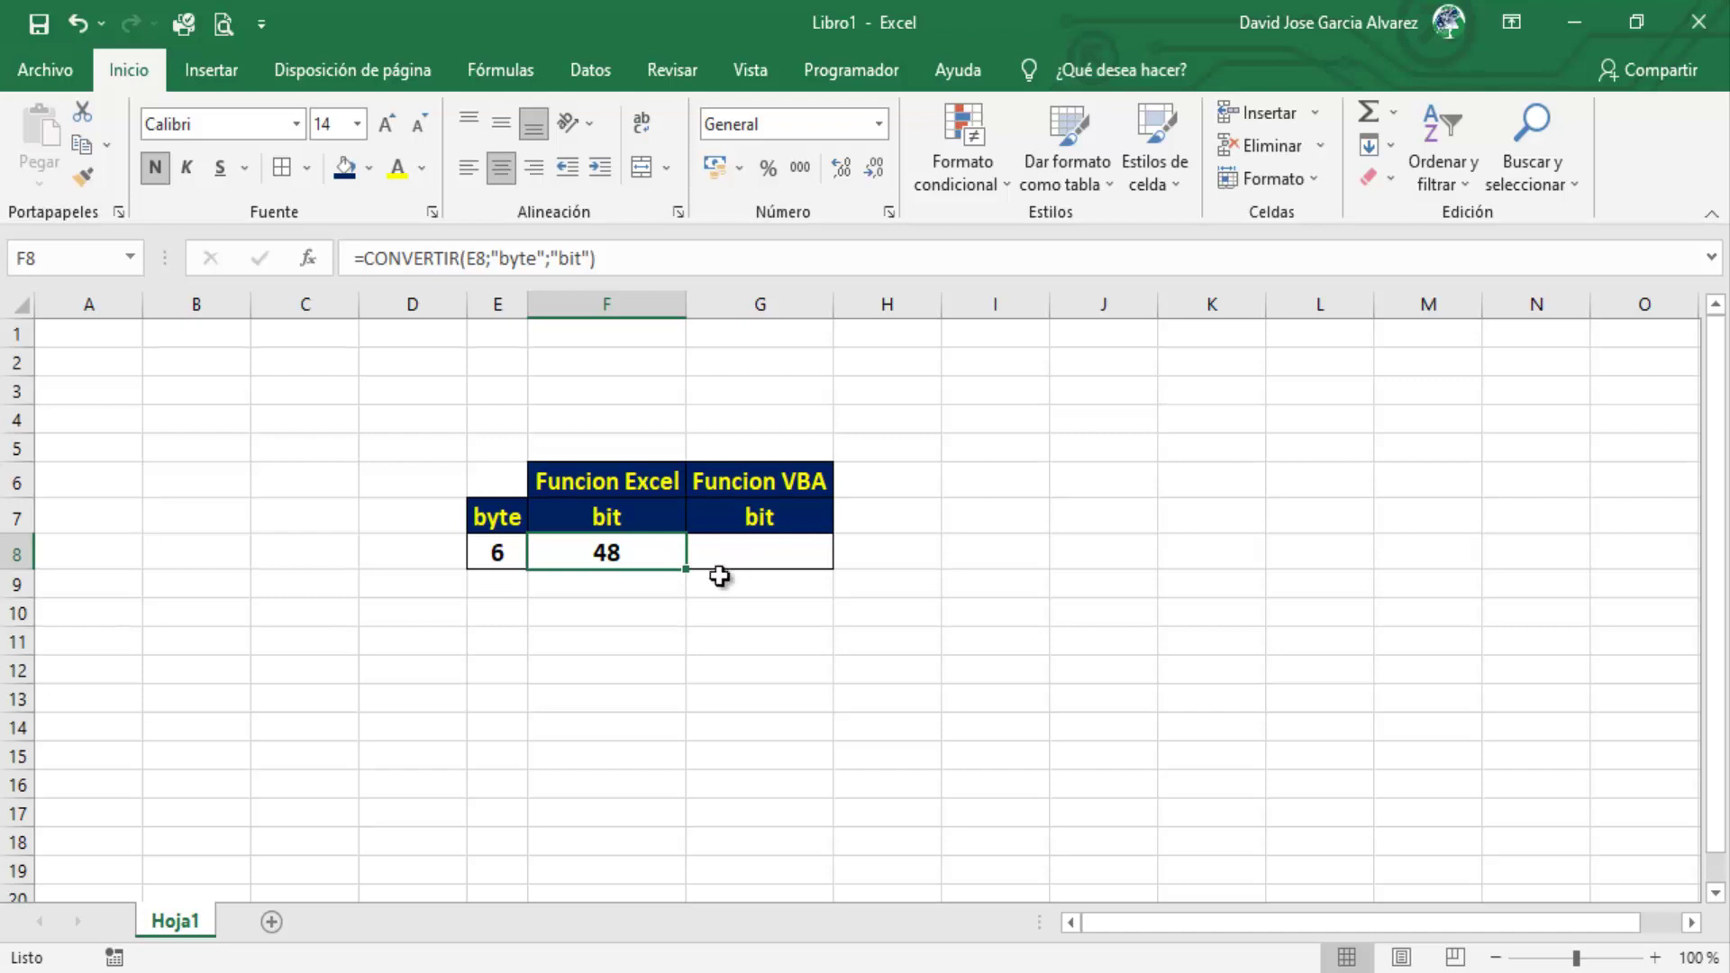
pyautogui.click(595, 258)
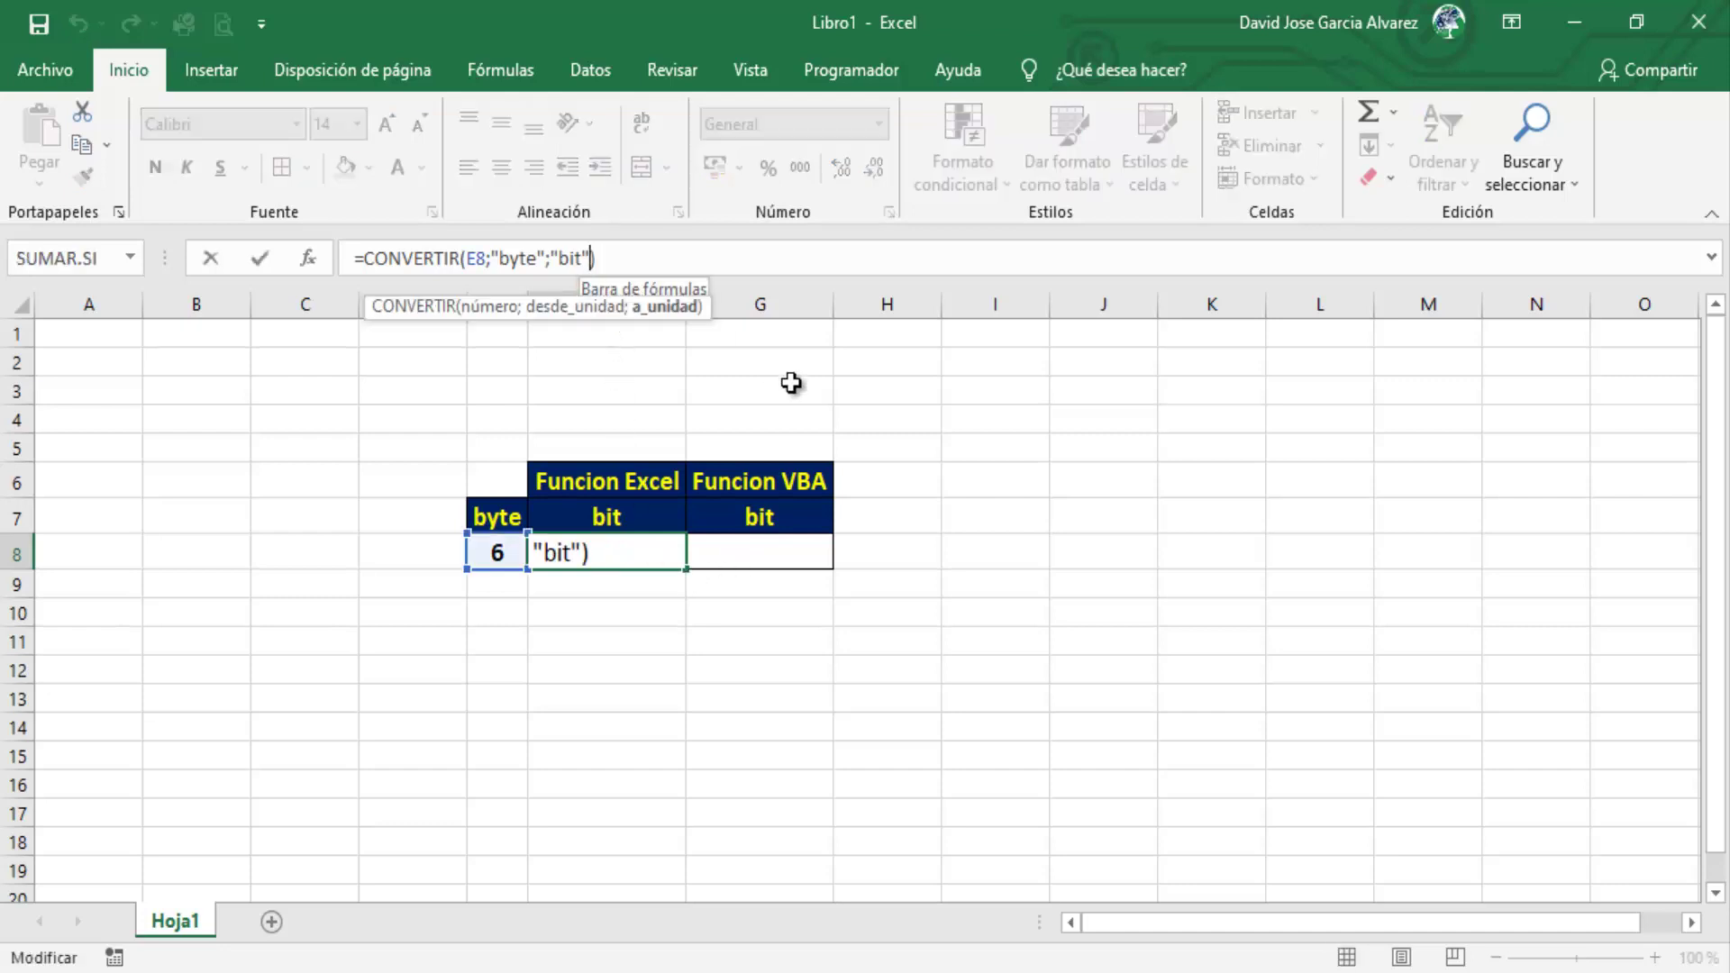
pyautogui.press('BackSpace')
pyautogui.press('BackSpace')
pyautogui.press('BackSpace')
pyautogui.press('BackSpace')
pyautogui.press('BackSpace')
pyautogui.press('BackSpace')
pyautogui.press('BackSpace')
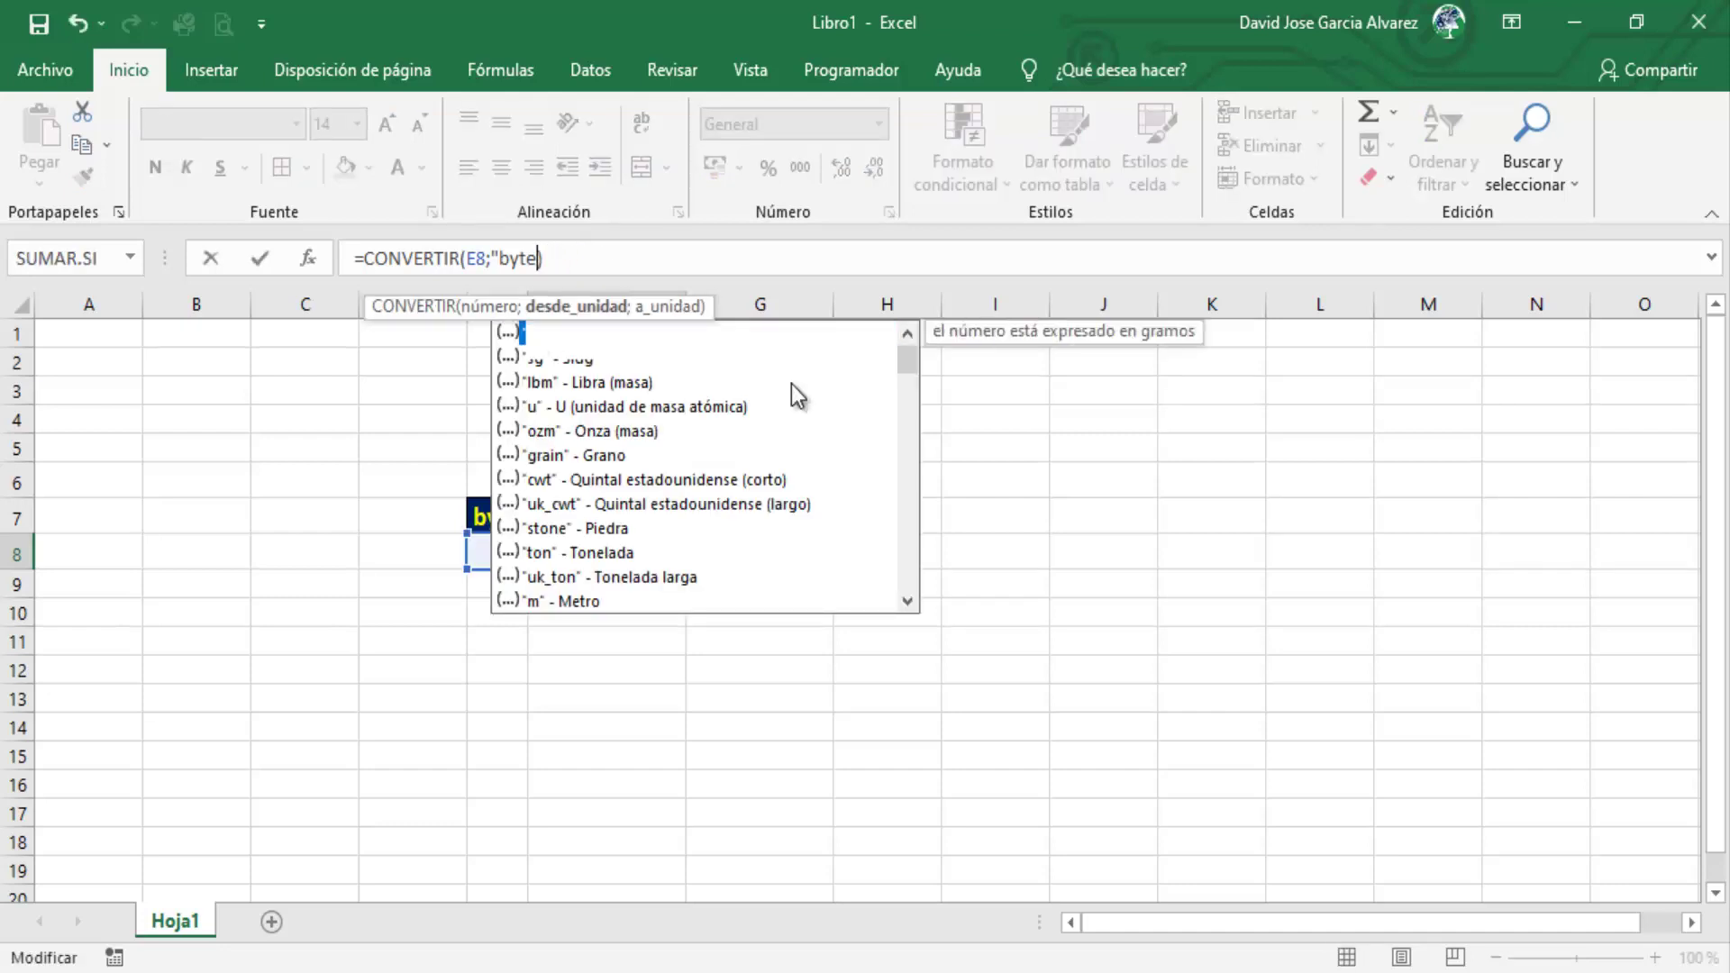
pyautogui.press('BackSpace')
pyautogui.press('BackSpace')
pyautogui.press('BackSpace')
pyautogui.press('BackSpace')
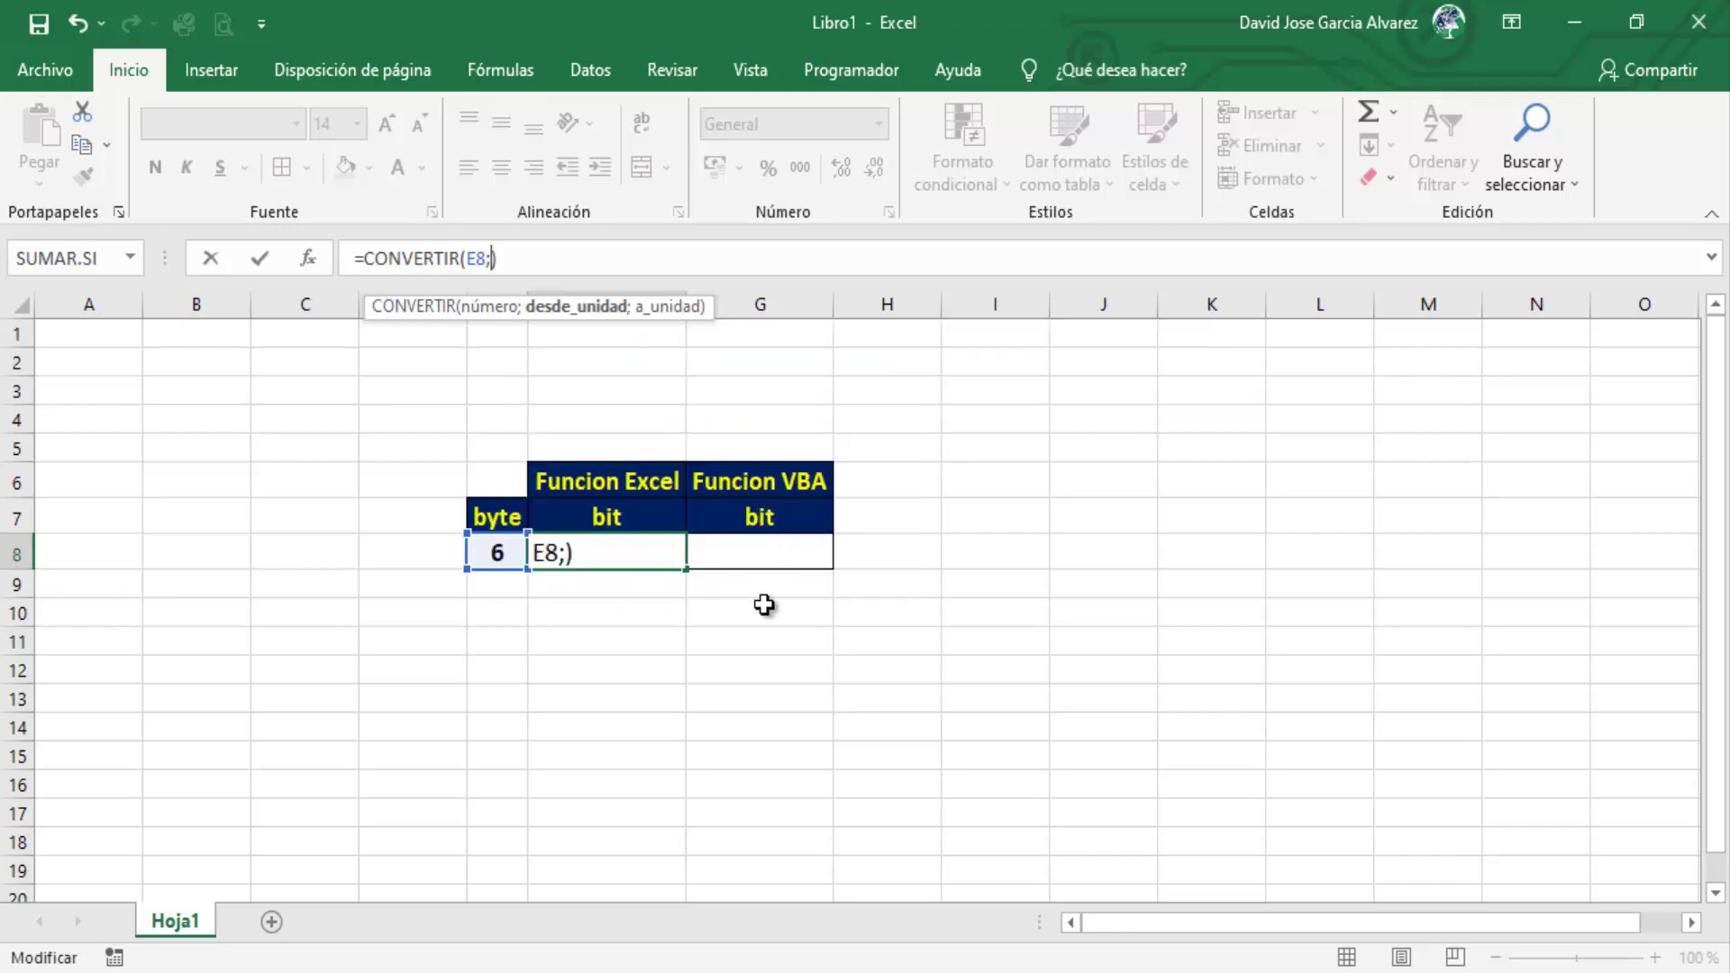
pyautogui.press('Delete')
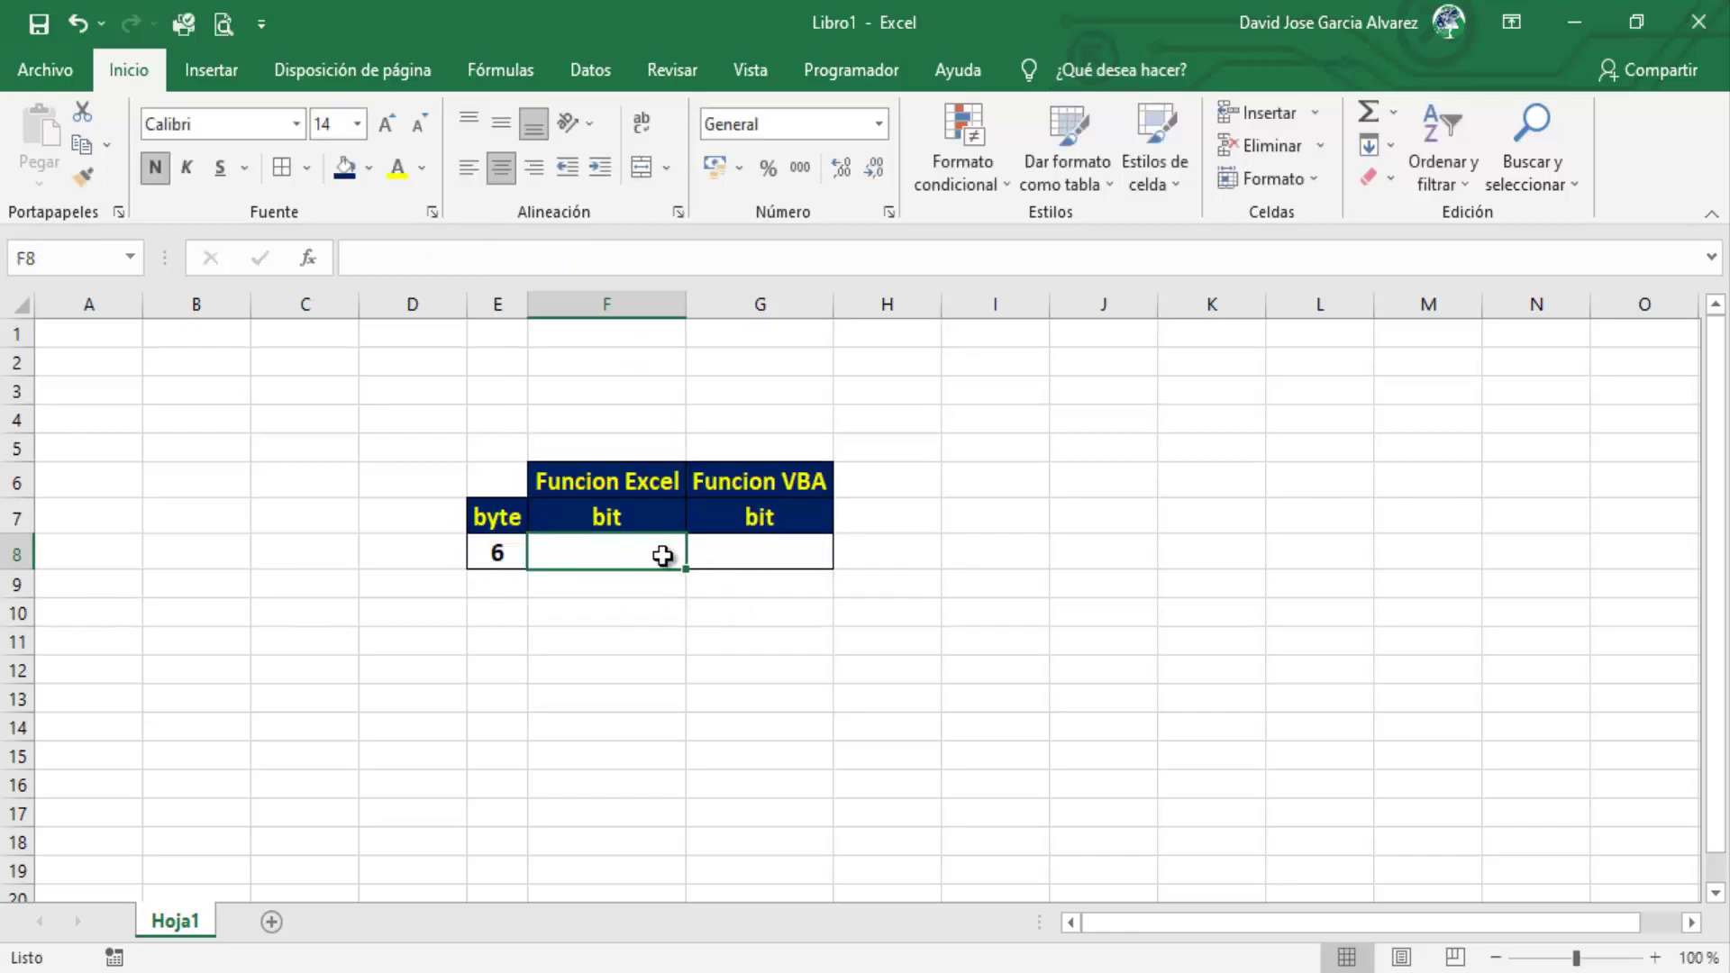
pyautogui.hotkey('ctrl', 'z')
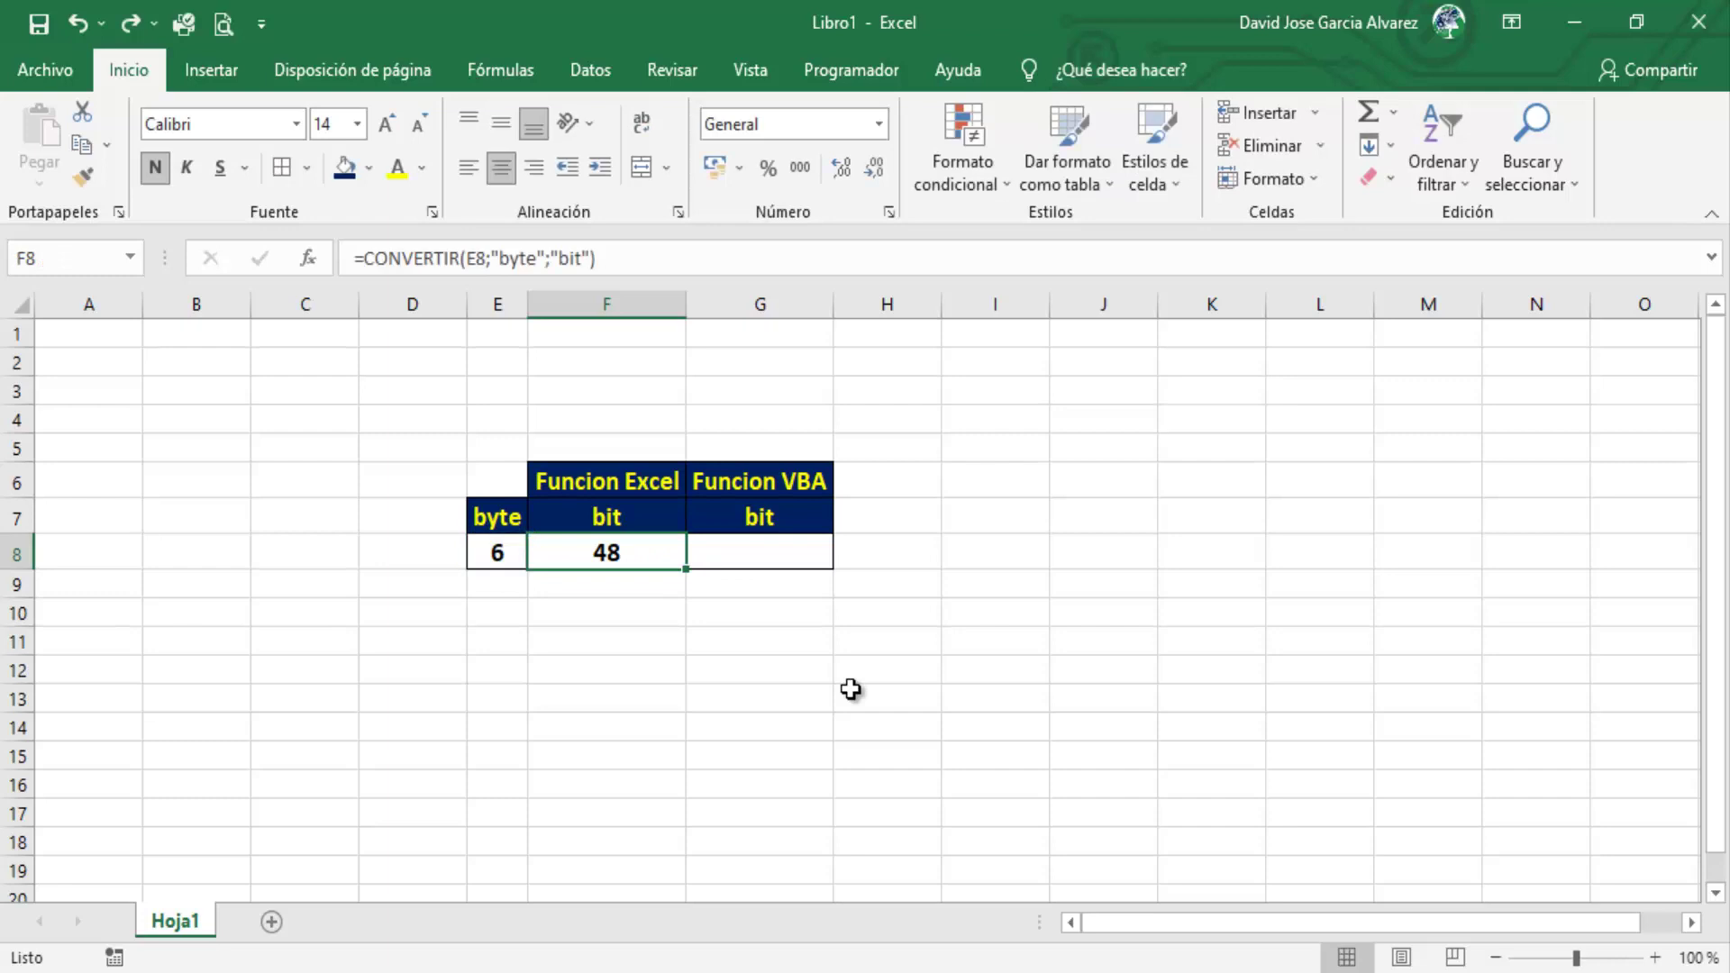
# - Rewrite F8 as =CONVERTIR(E8;E7;F7) using the header cells for units
pyautogui.press('Delete')
pyautogui.write('=')
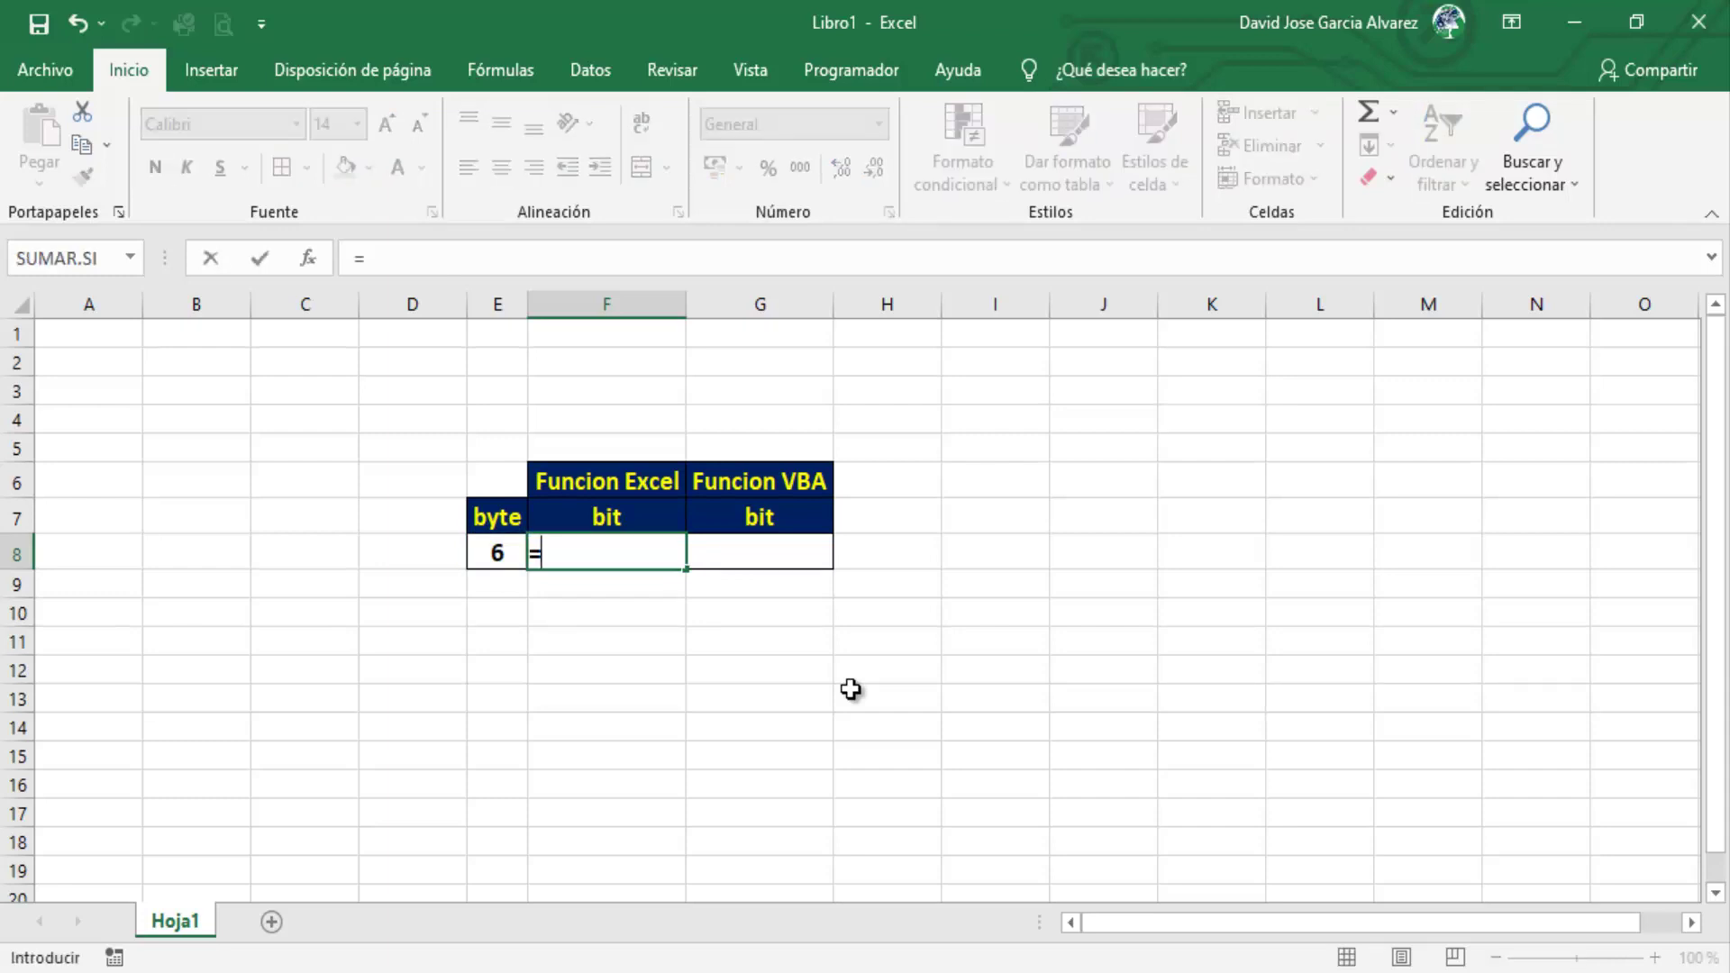
pyautogui.write('conve')
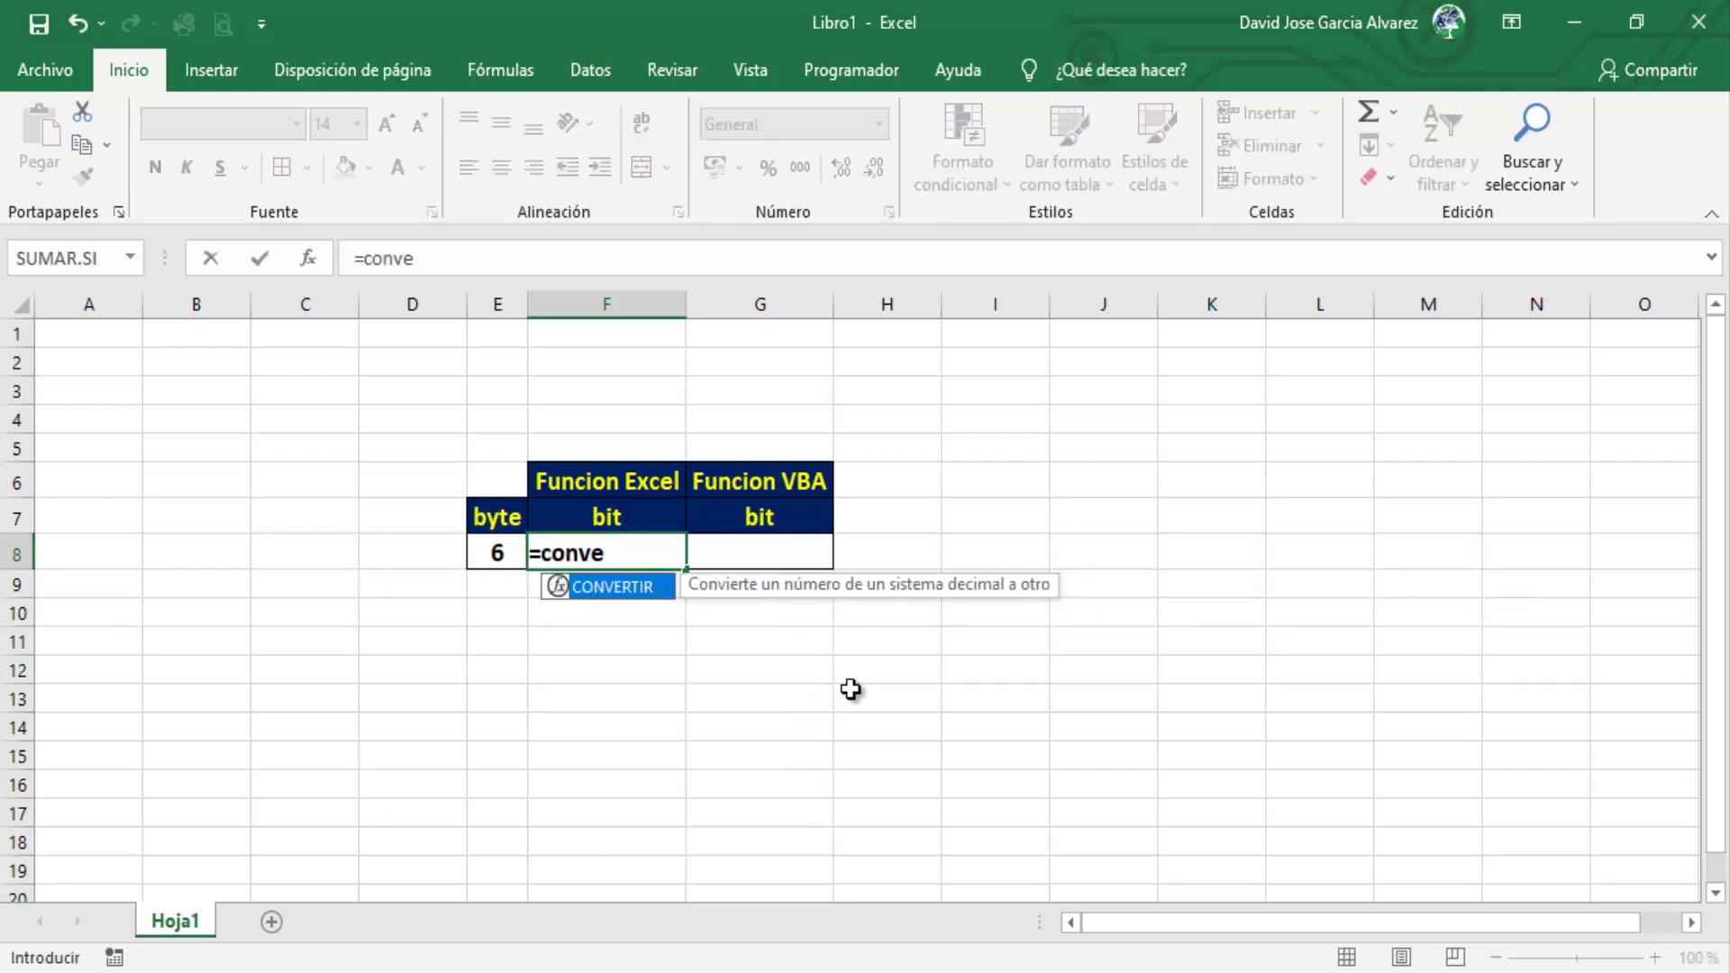
pyautogui.doubleClick(594, 590)
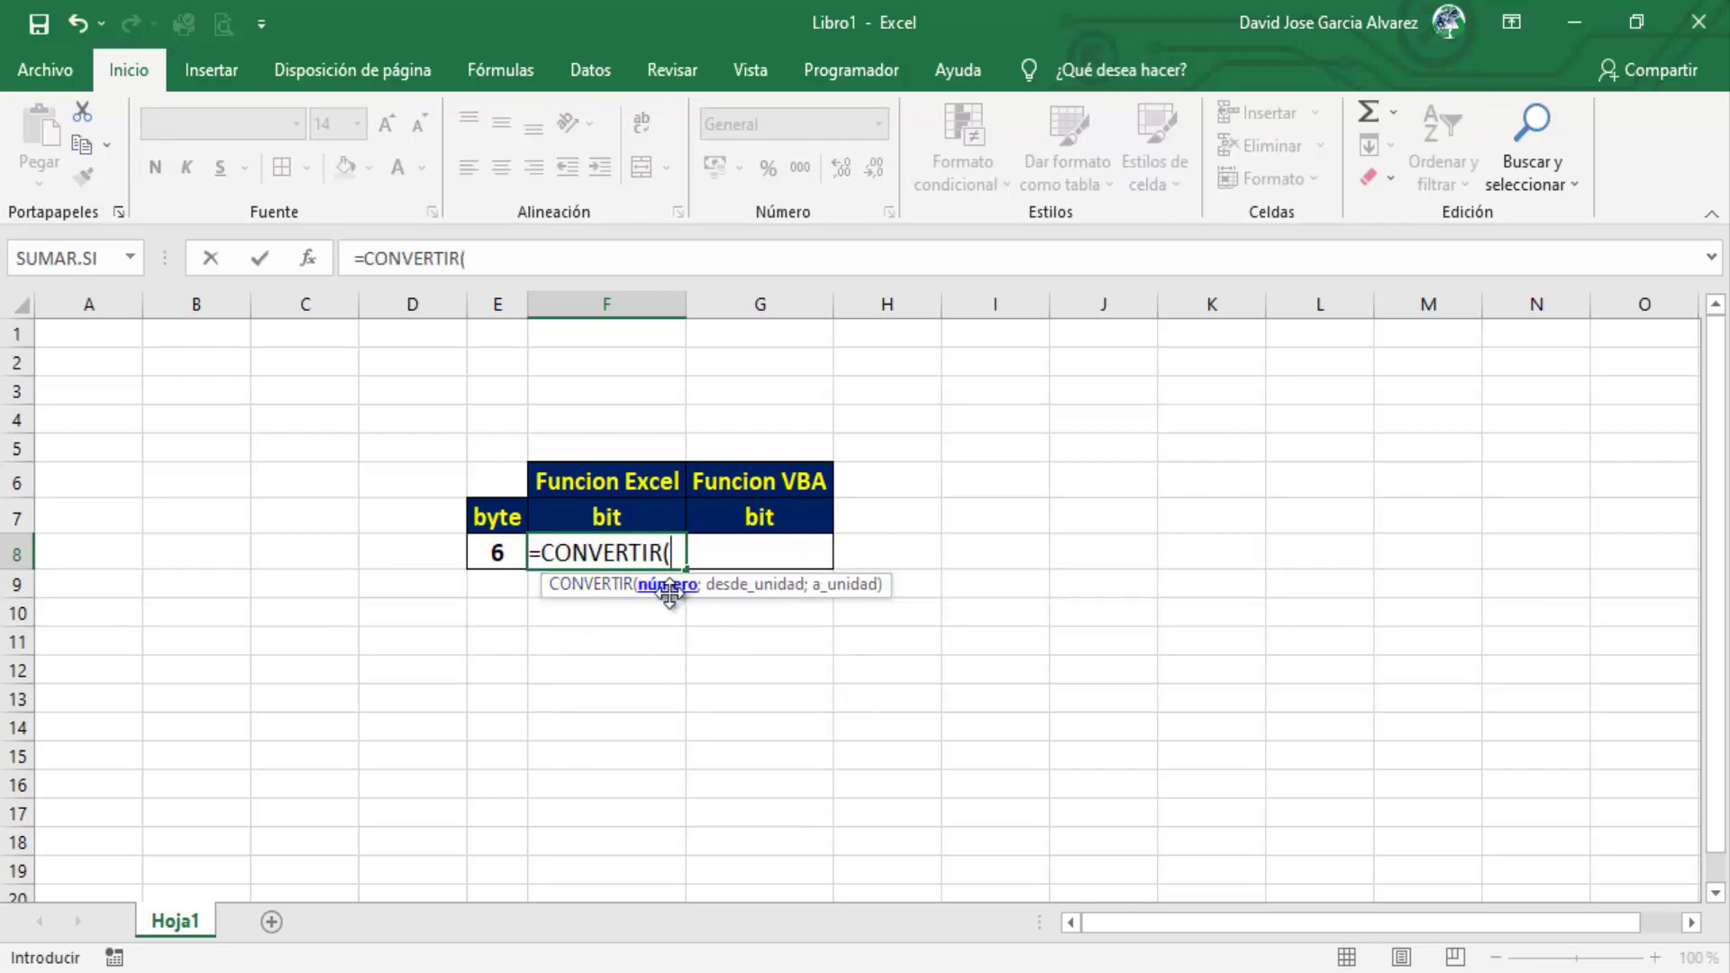
pyautogui.click(497, 552)
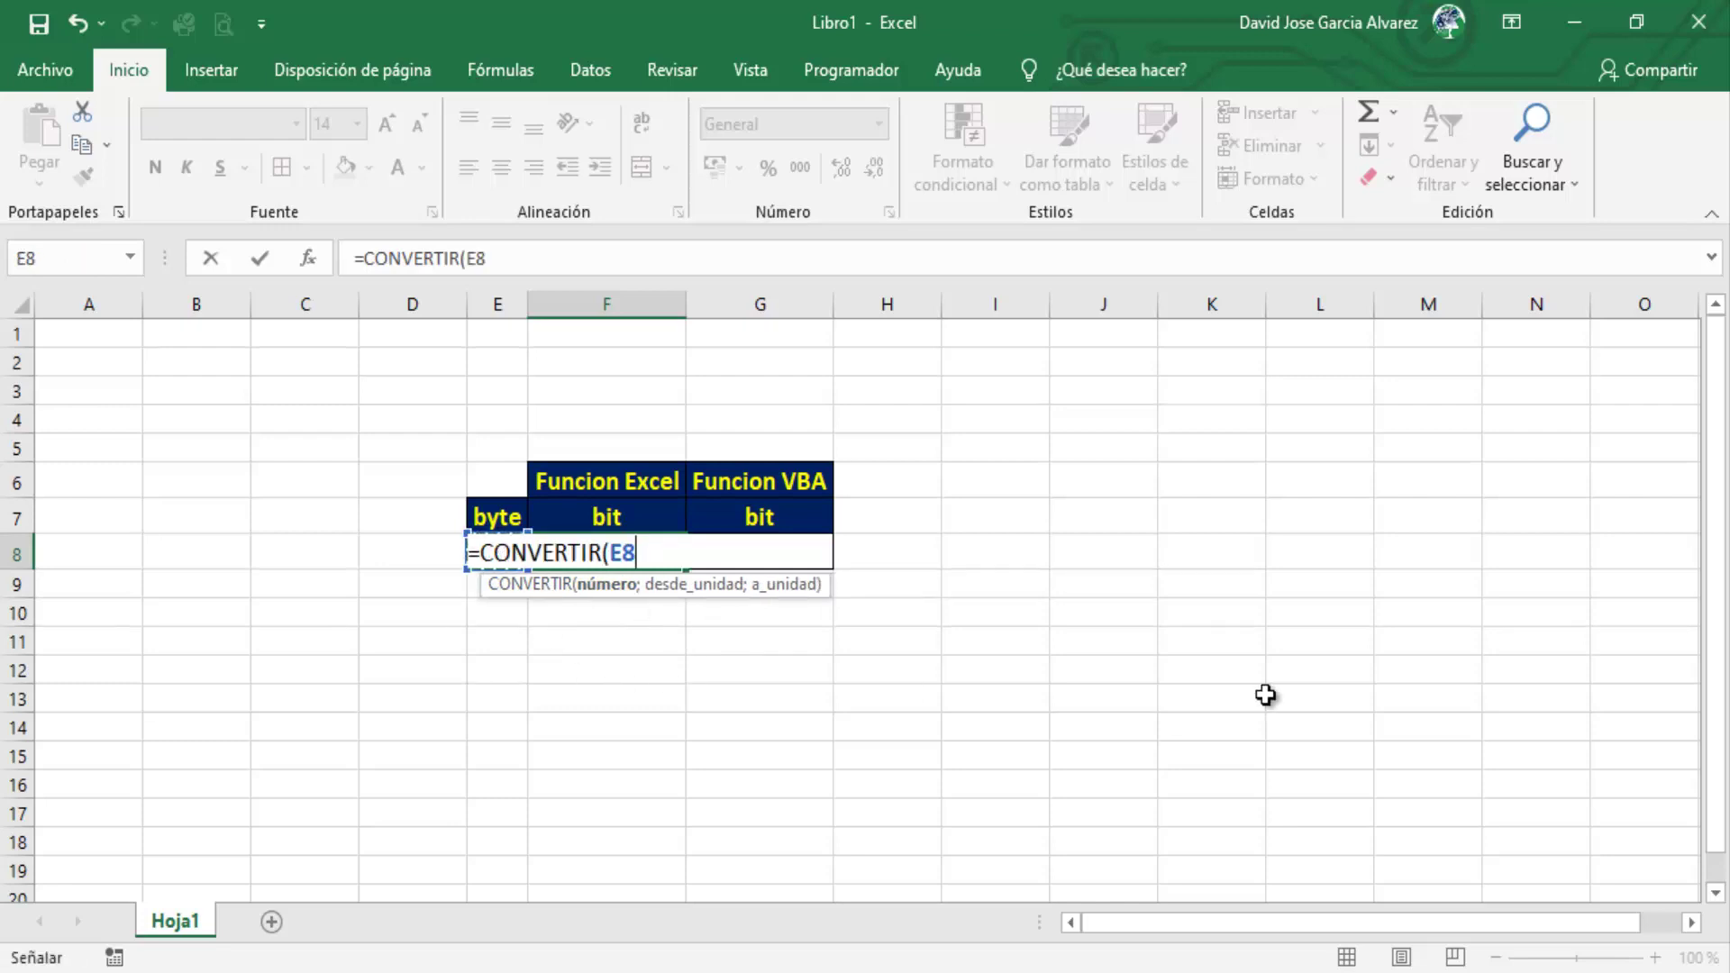
pyautogui.write(';')
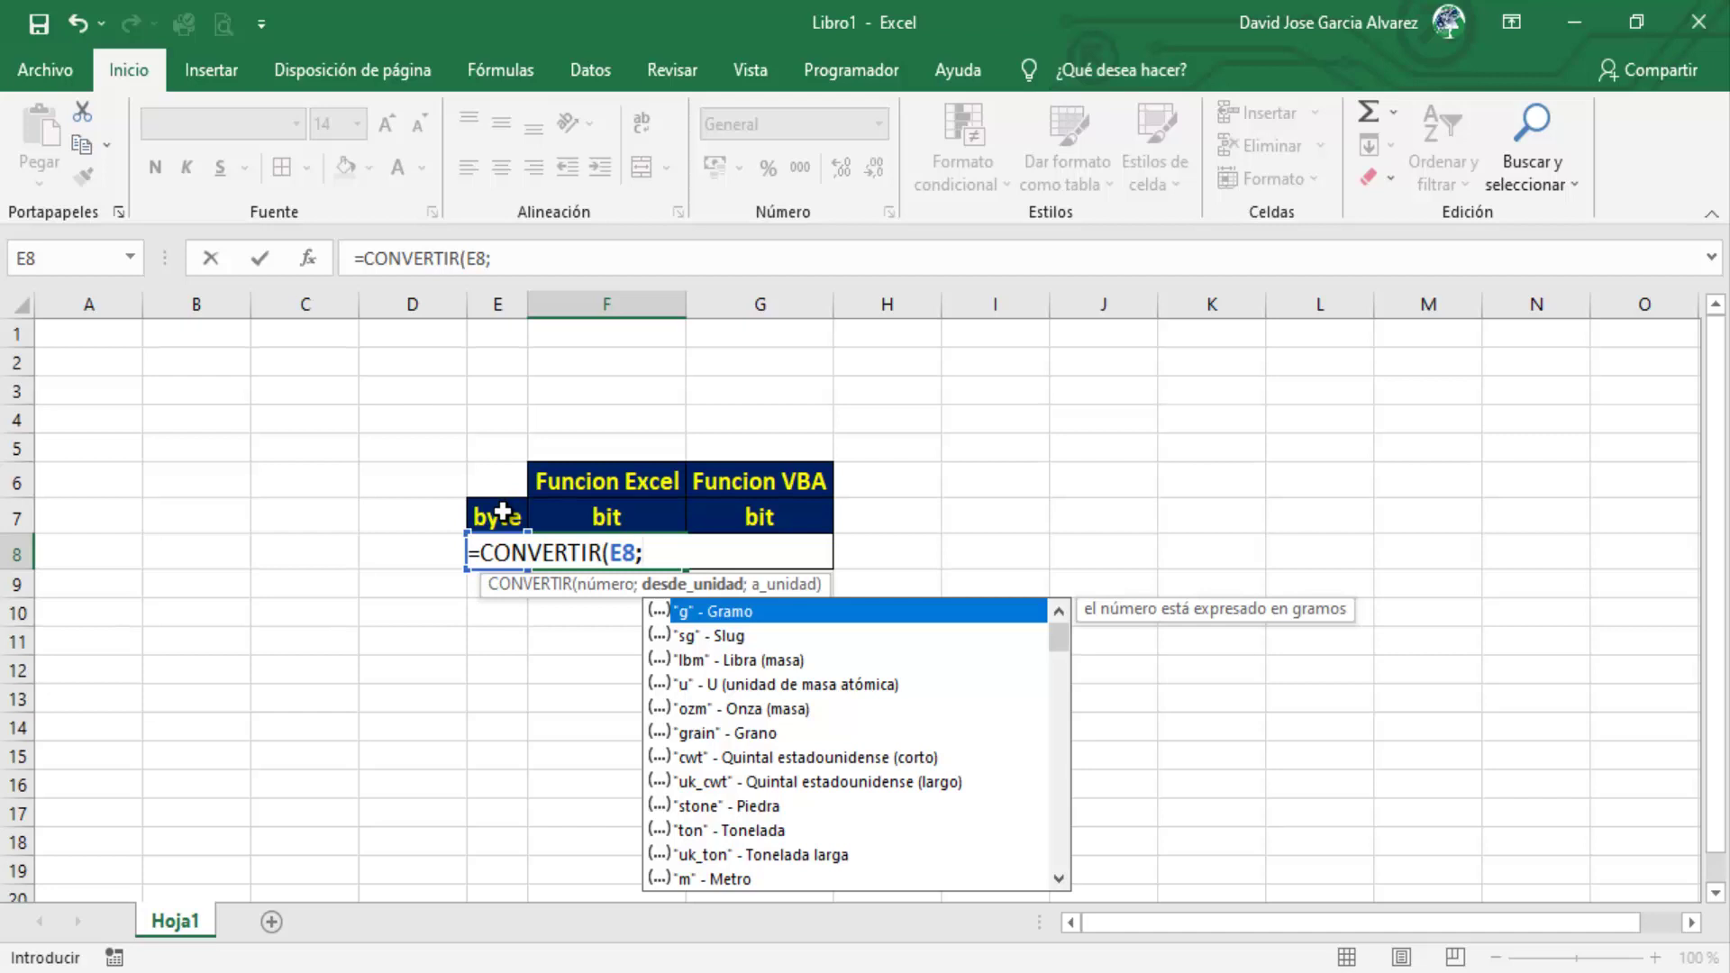
pyautogui.click(502, 512)
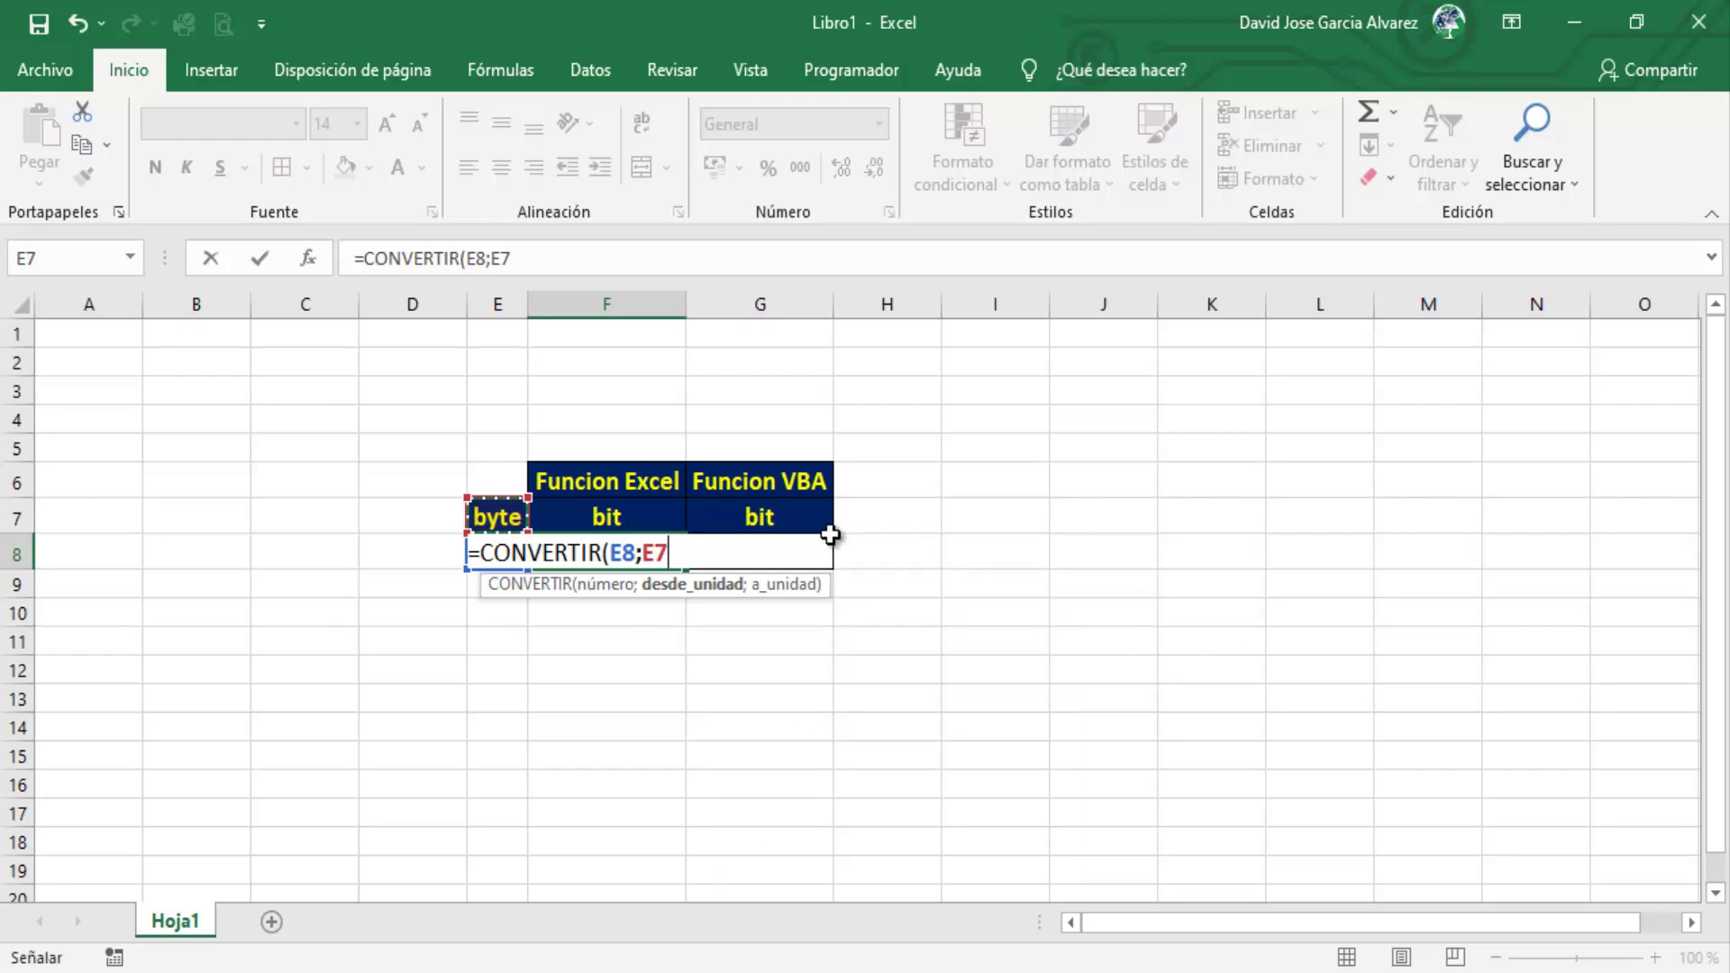
pyautogui.write(';')
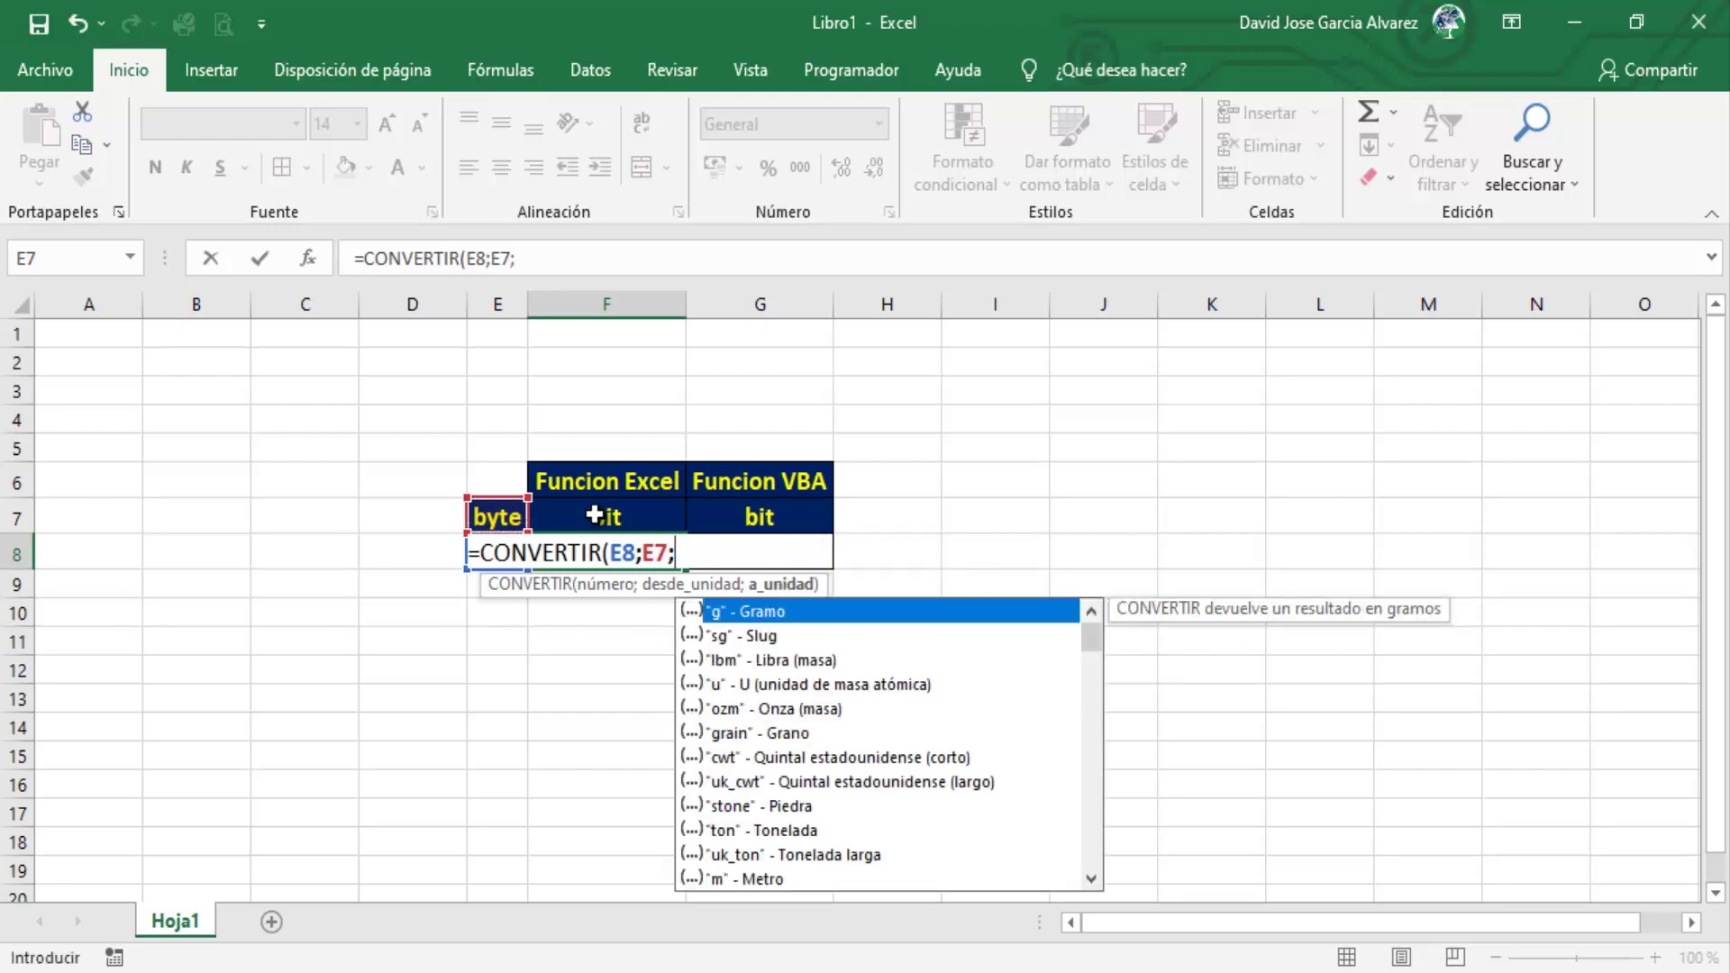
pyautogui.click(595, 516)
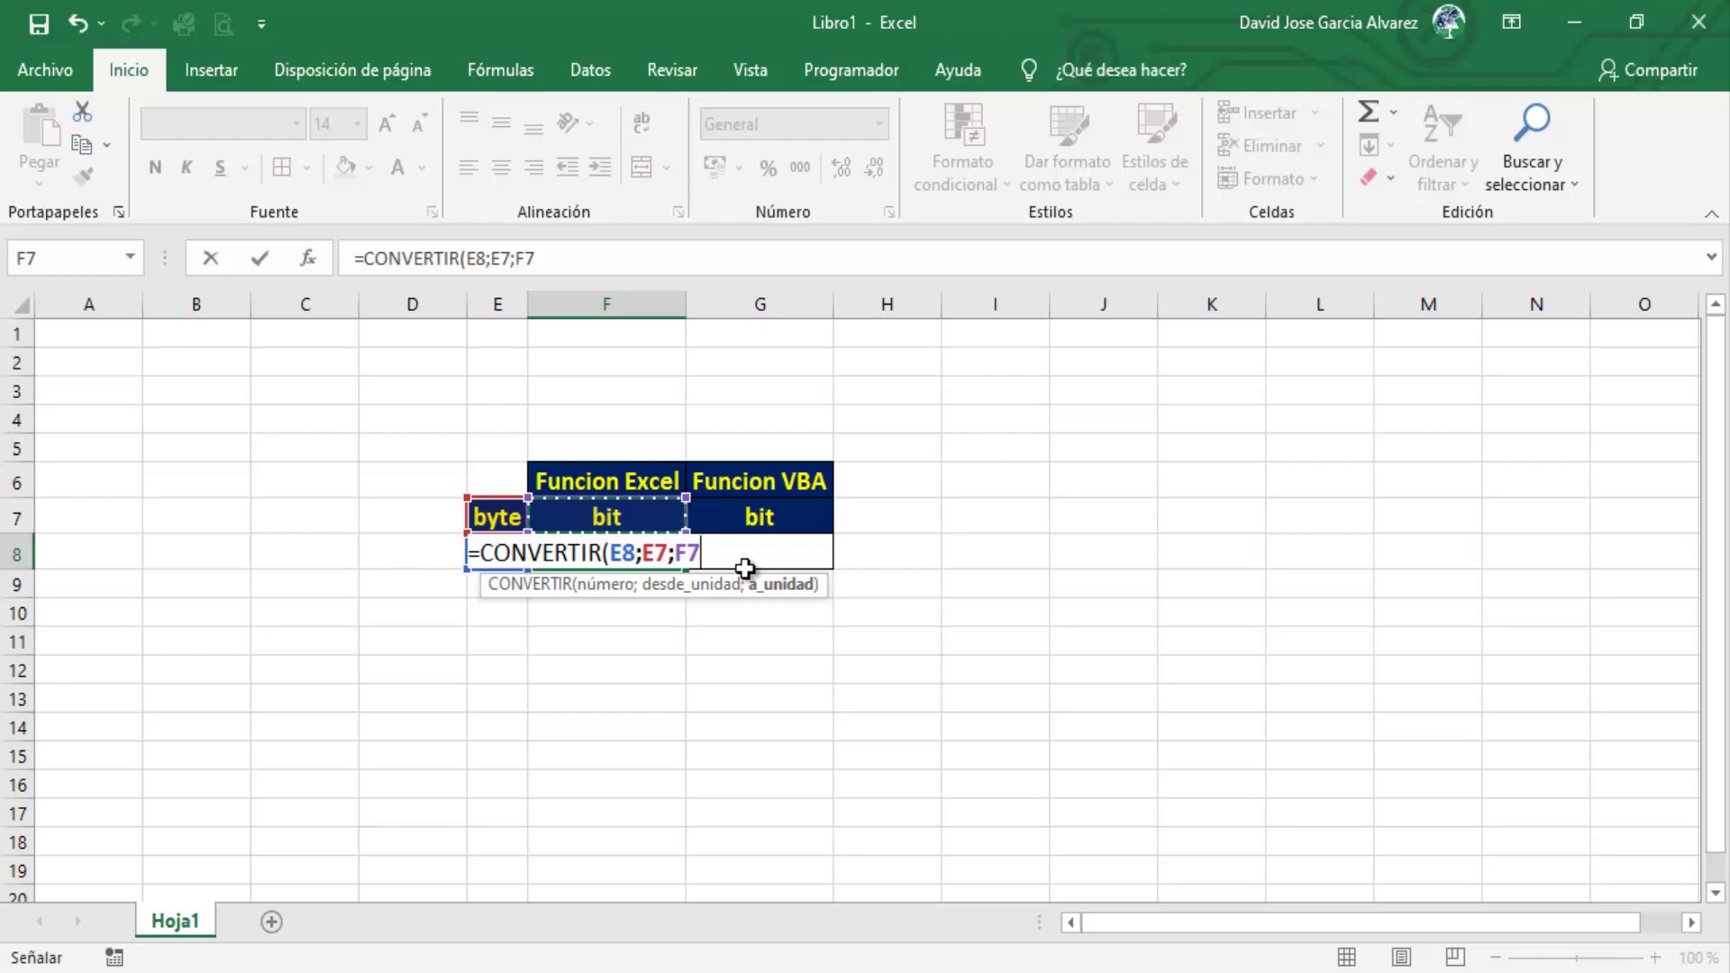
pyautogui.press('Return')
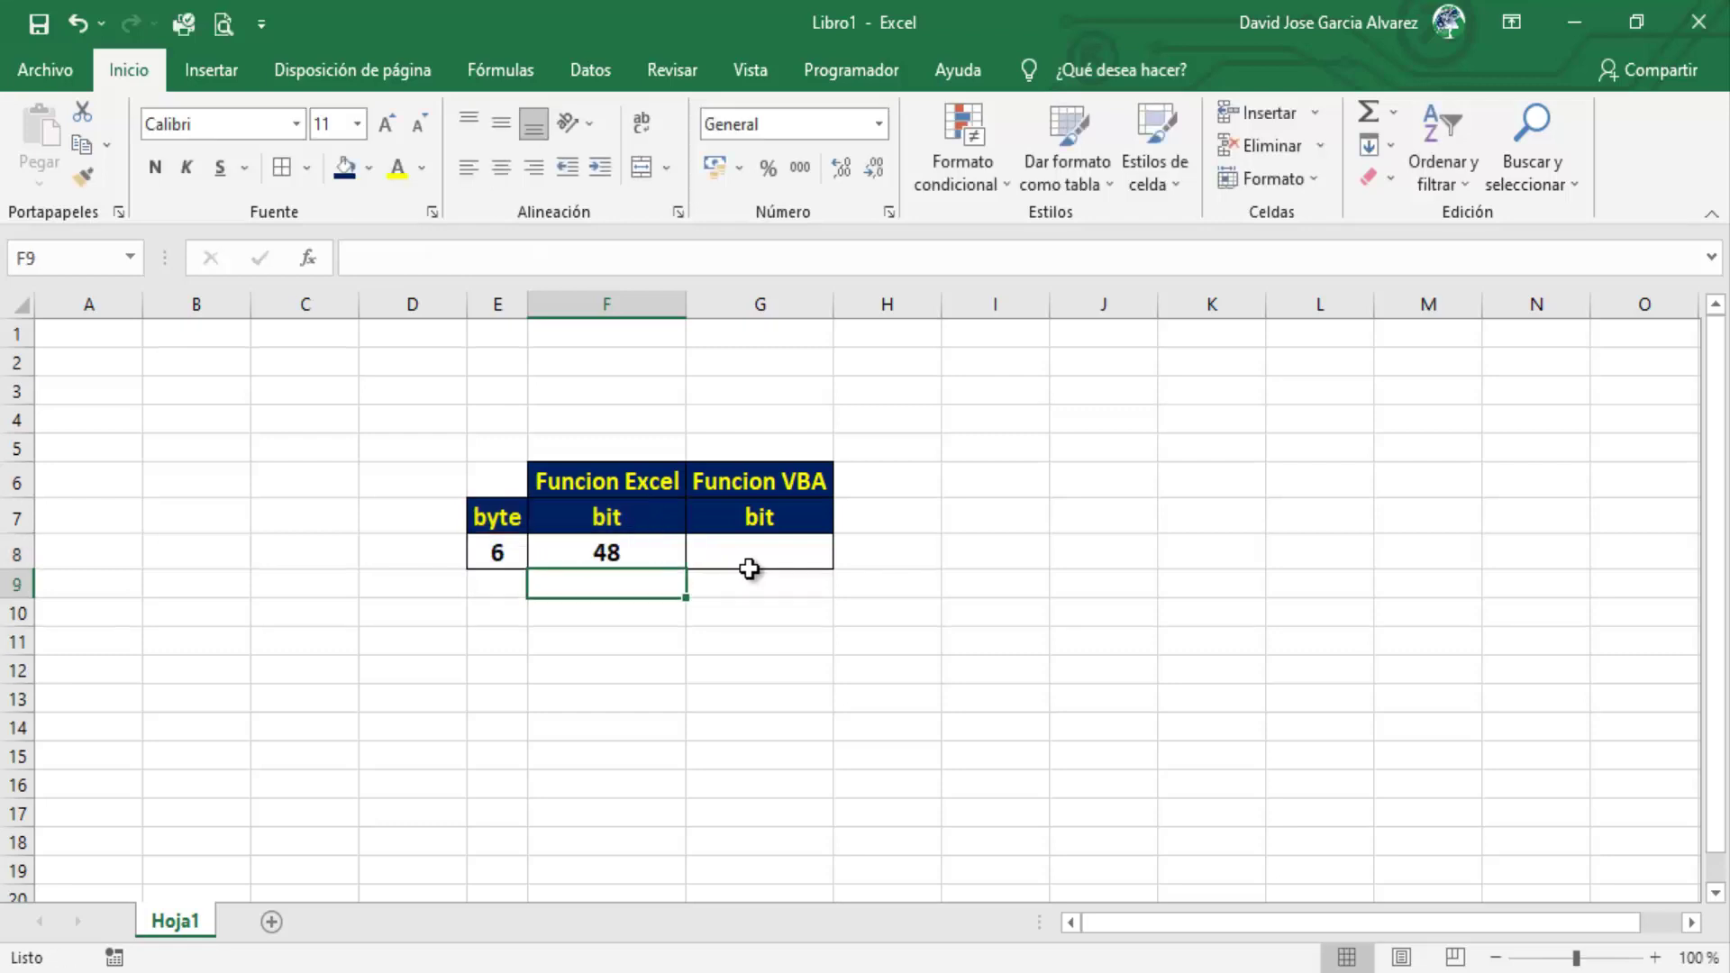
# - Check the F8 formula against the unit headers E7 and F7
pyautogui.click(620, 553)
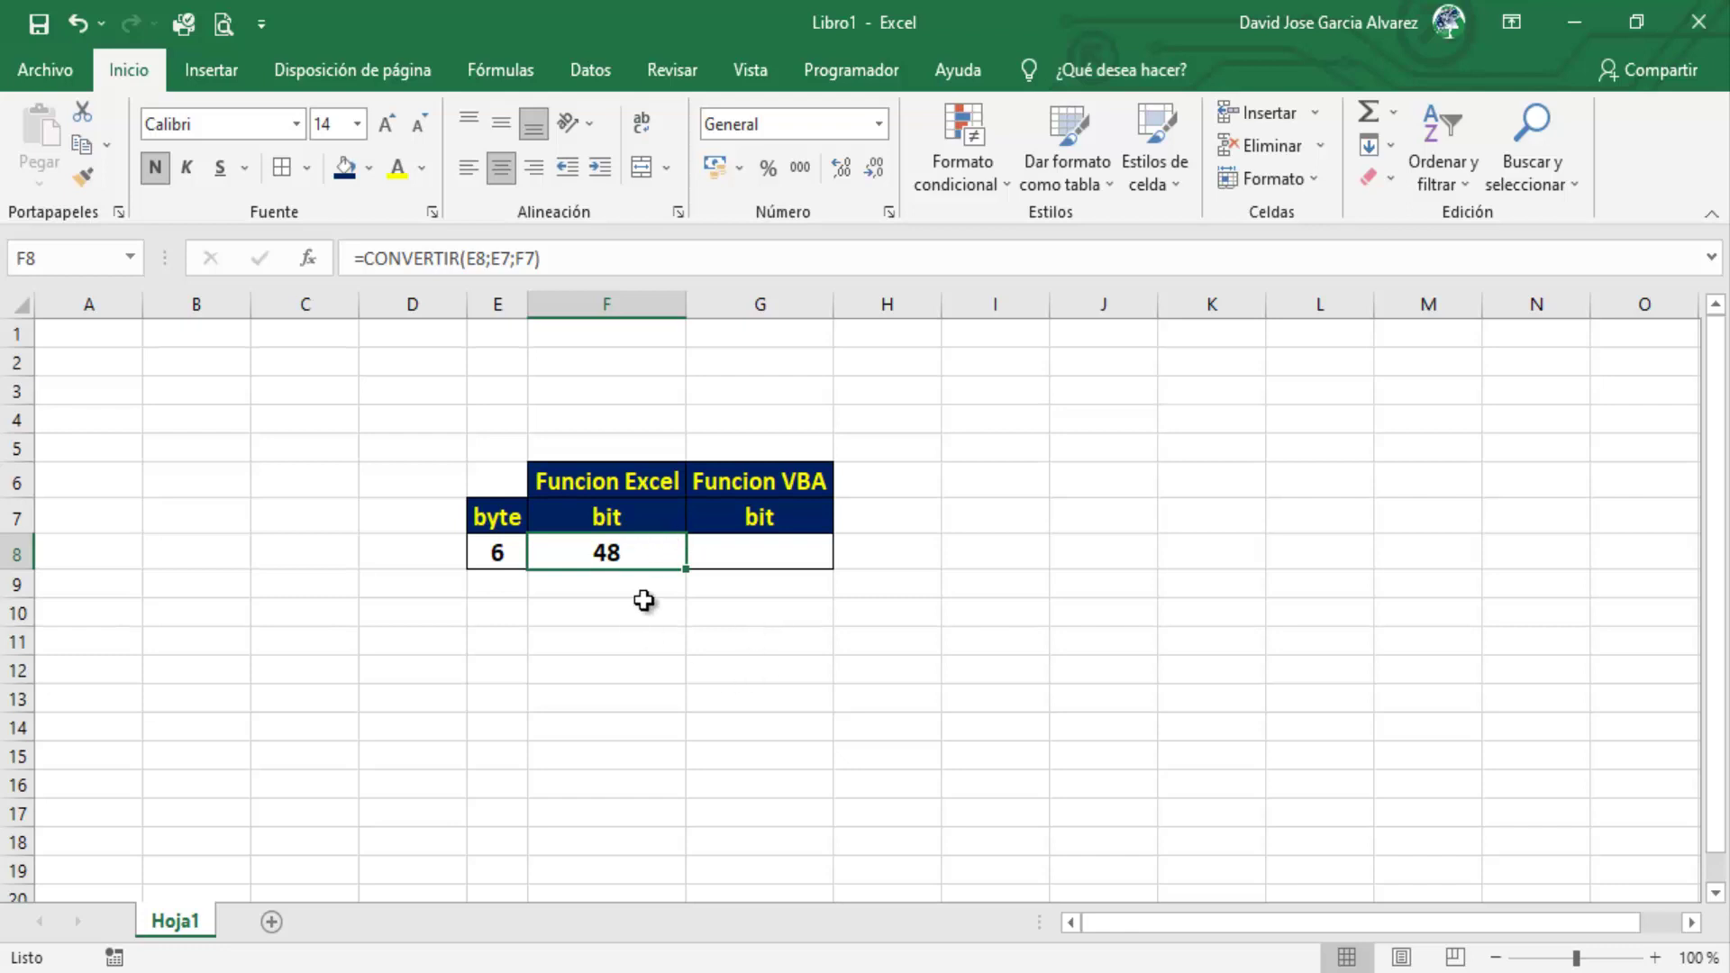
pyautogui.click(498, 516)
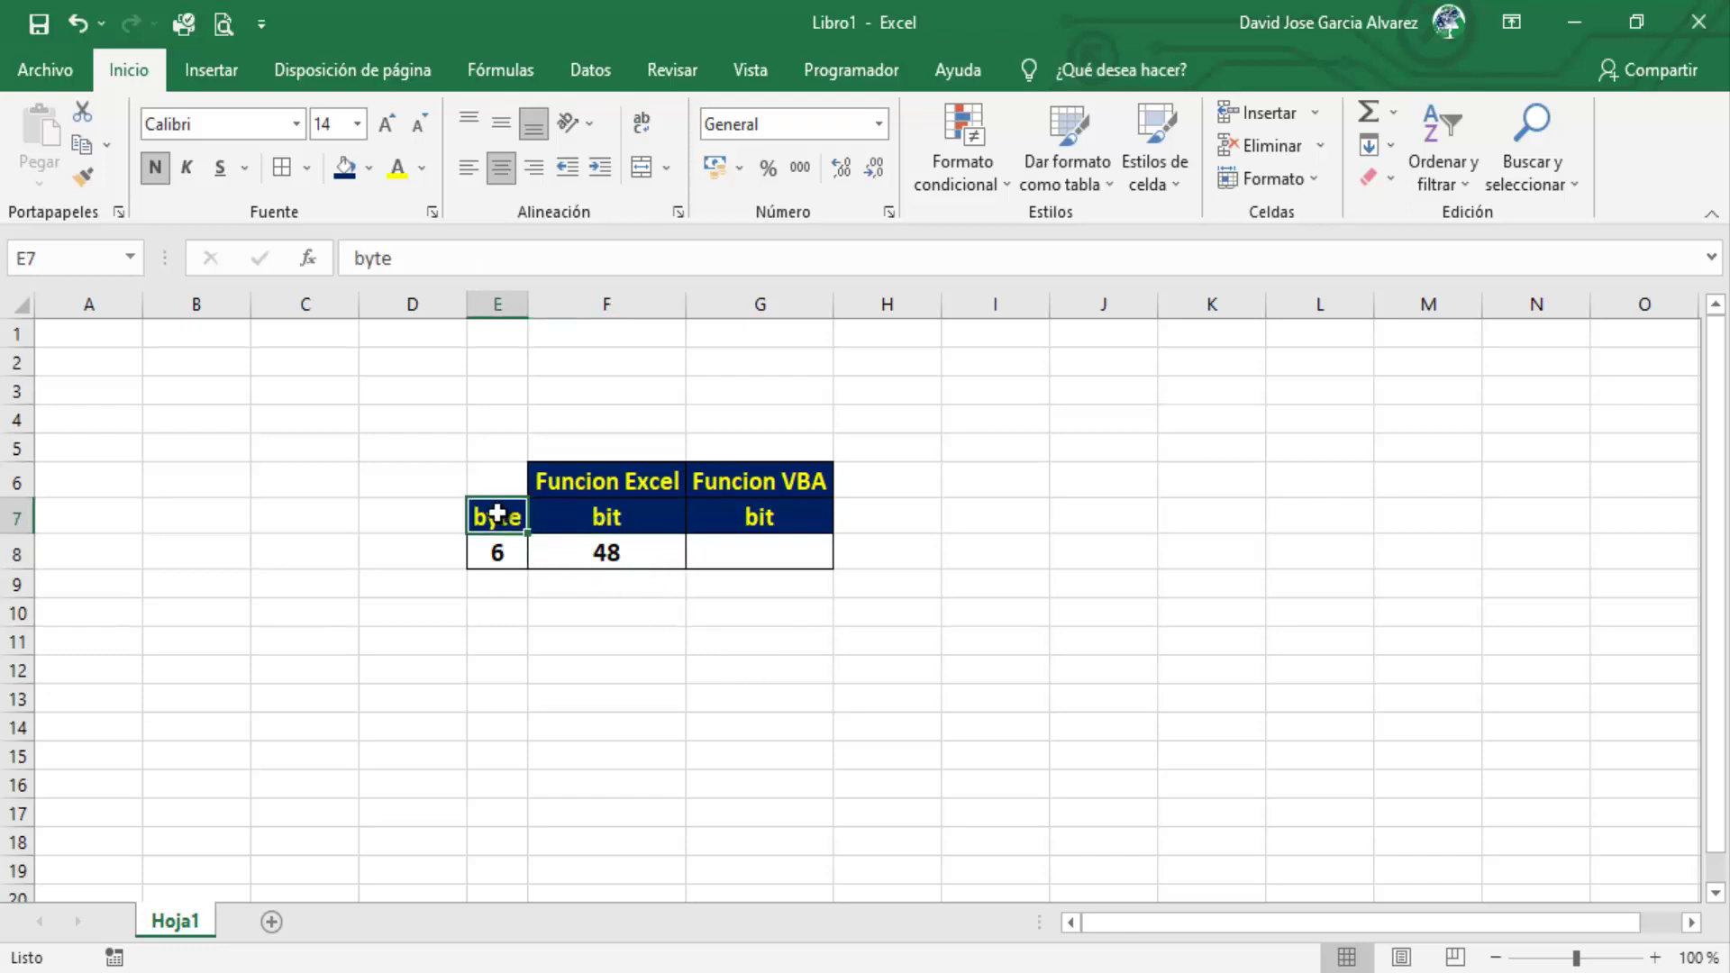
pyautogui.moveTo(504, 514); pyautogui.dragTo(558, 512)
pyautogui.click(506, 515)
pyautogui.click(566, 516)
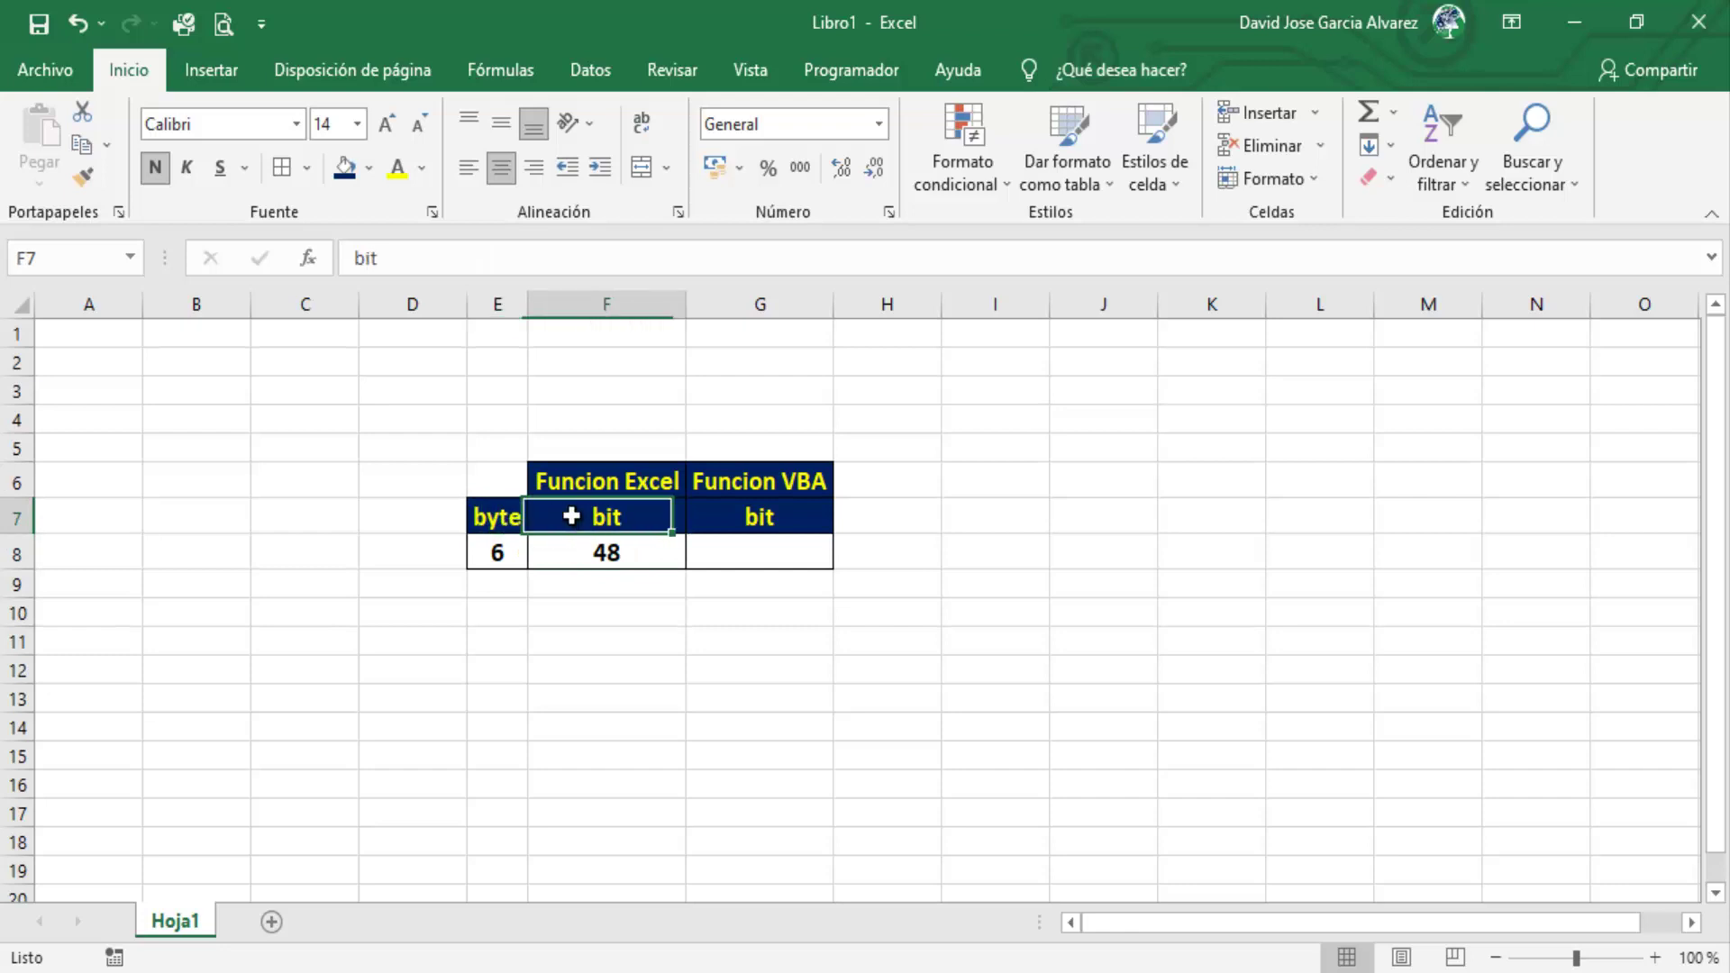
pyautogui.click(622, 553)
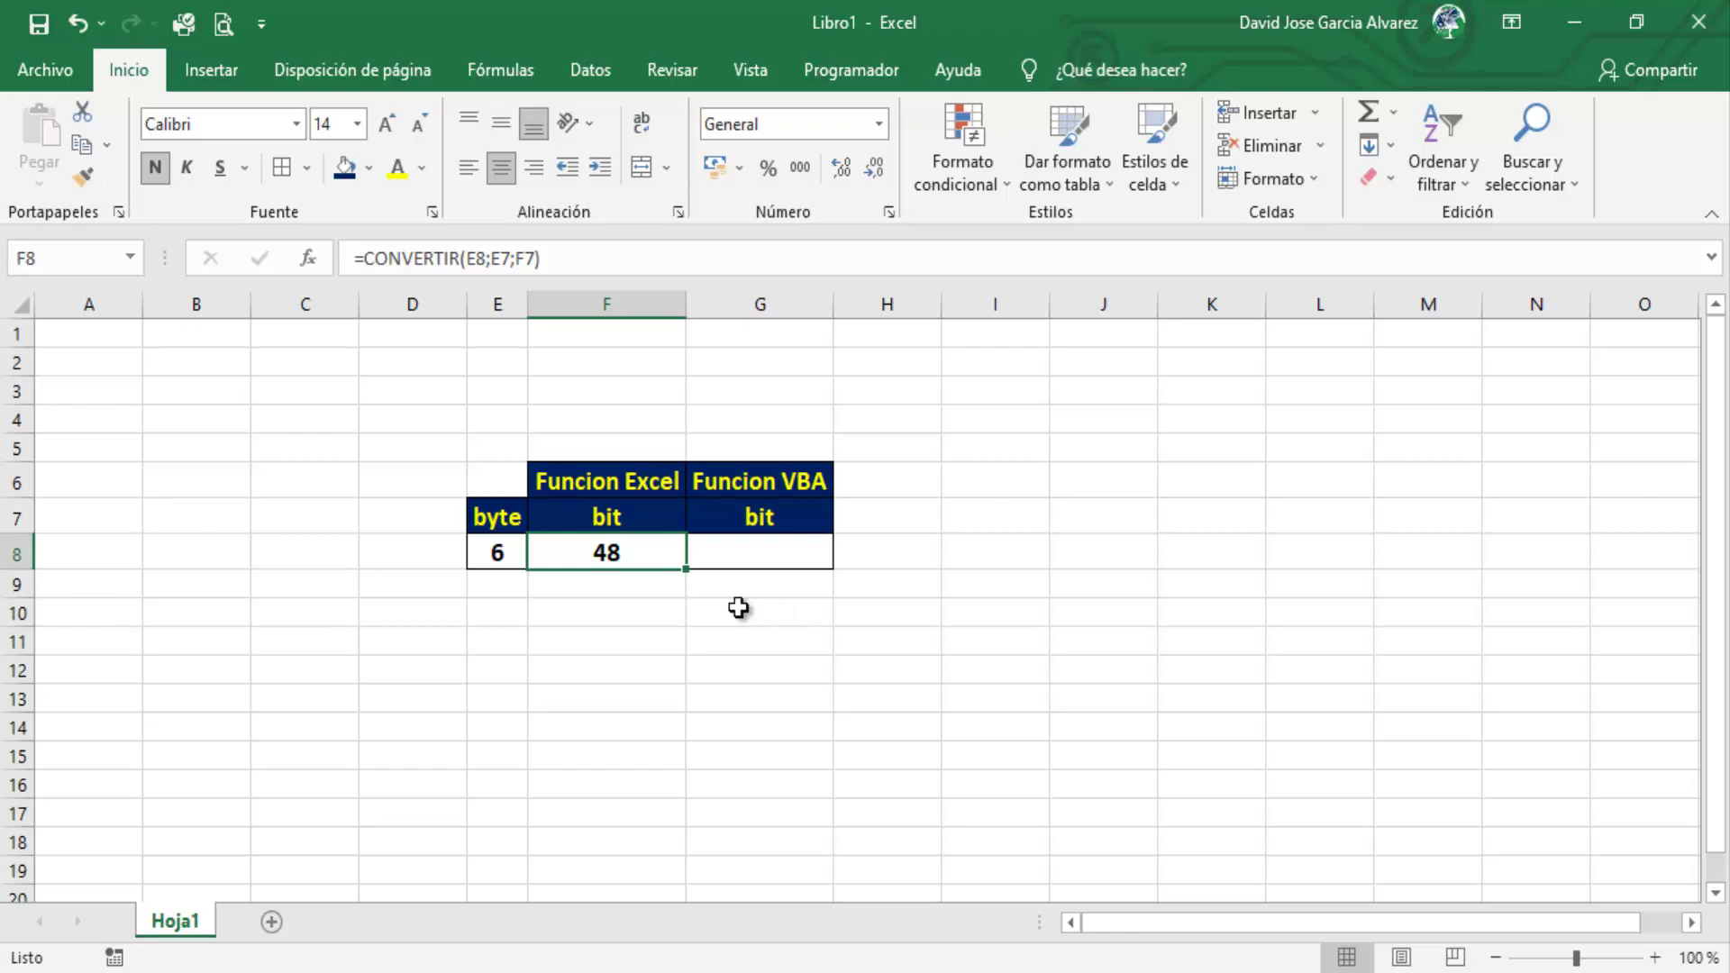
pyautogui.click(496, 552)
pyautogui.press('F2')
pyautogui.press('BackSpace')
pyautogui.write('1')
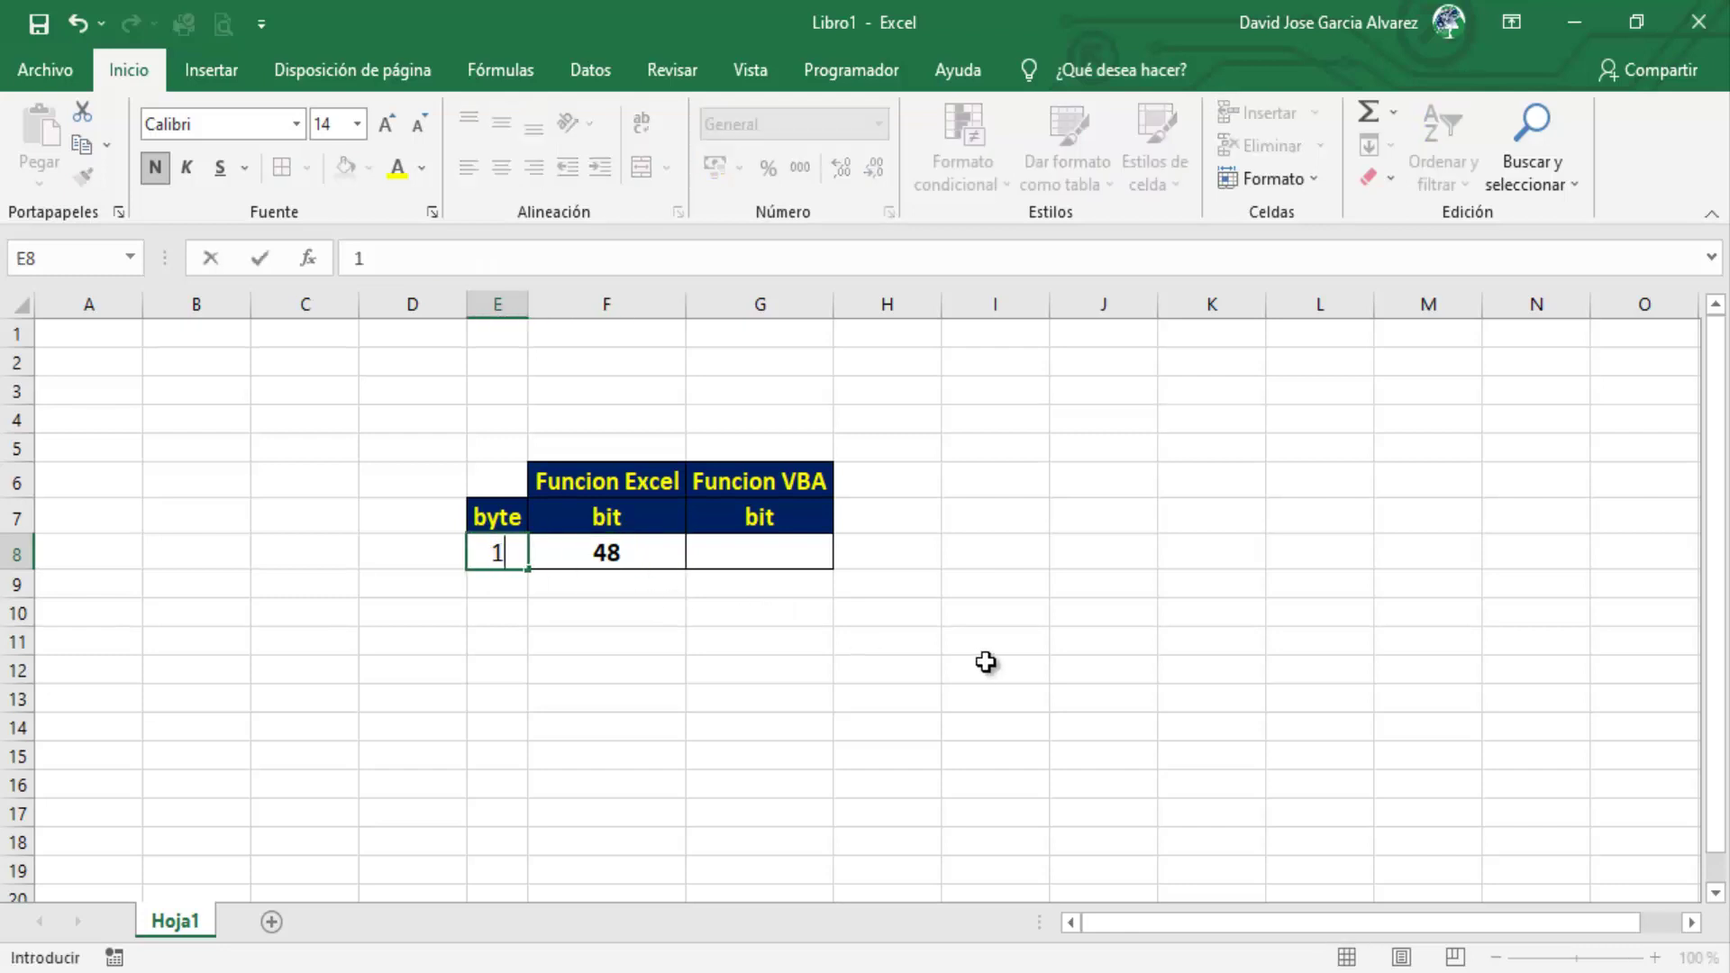
pyautogui.press('Return')
pyautogui.press('Up')
pyautogui.press('Right')
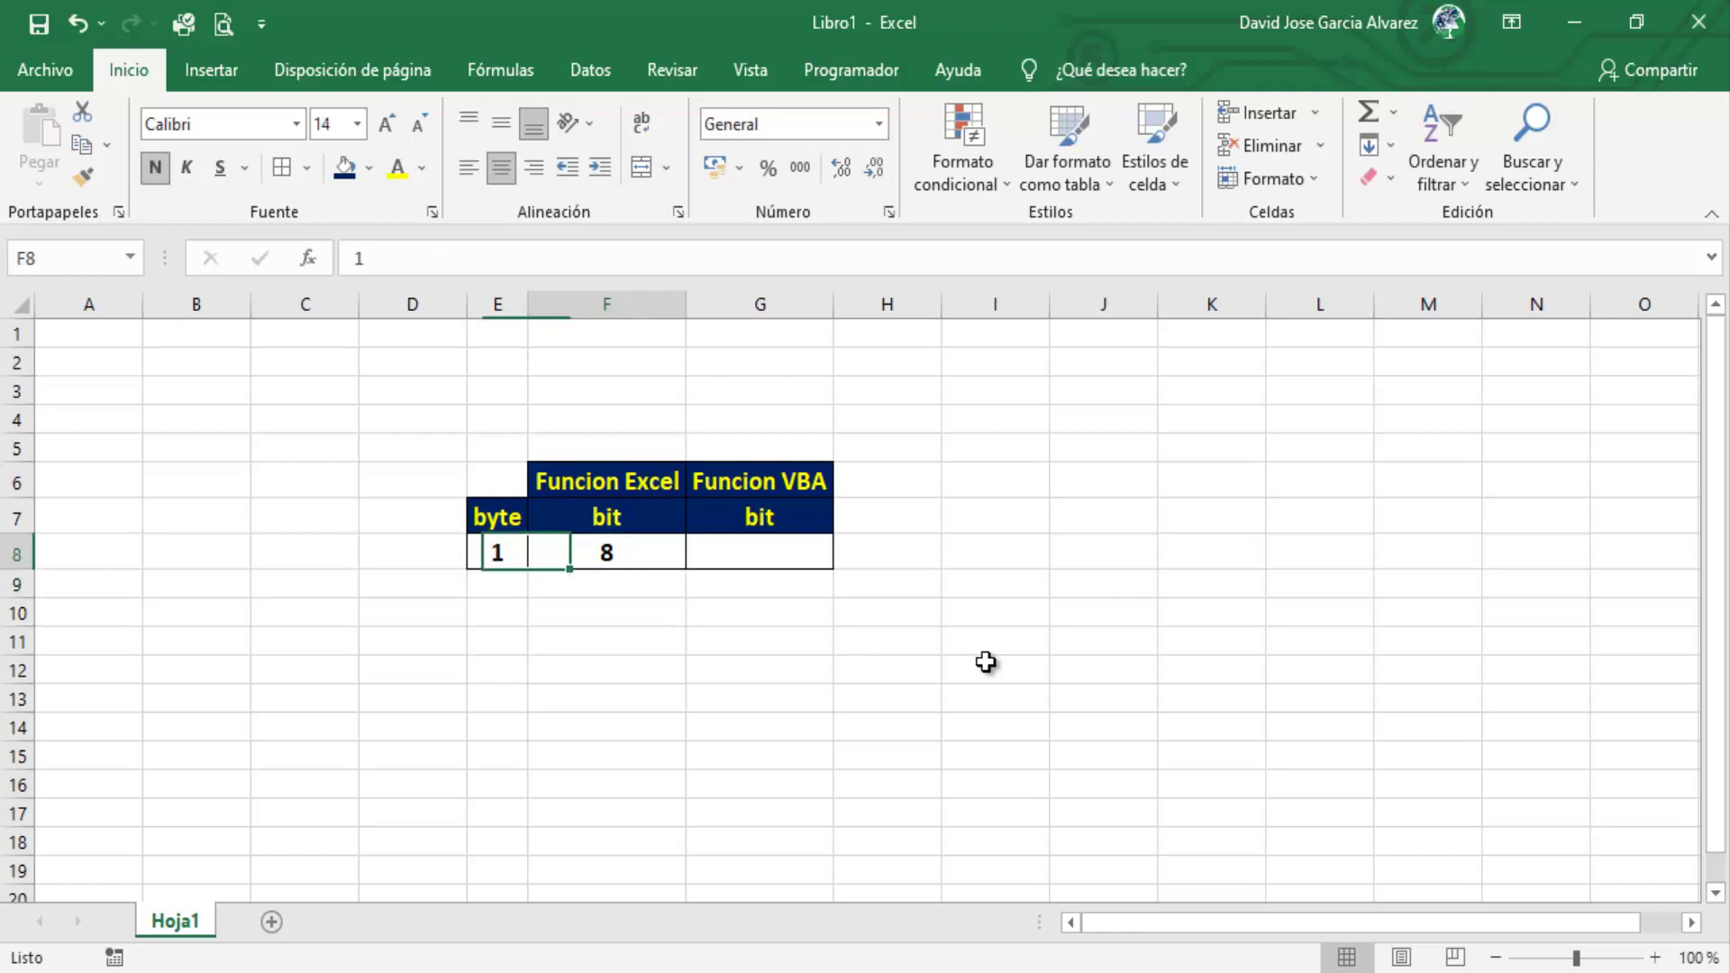
pyautogui.press('Left')
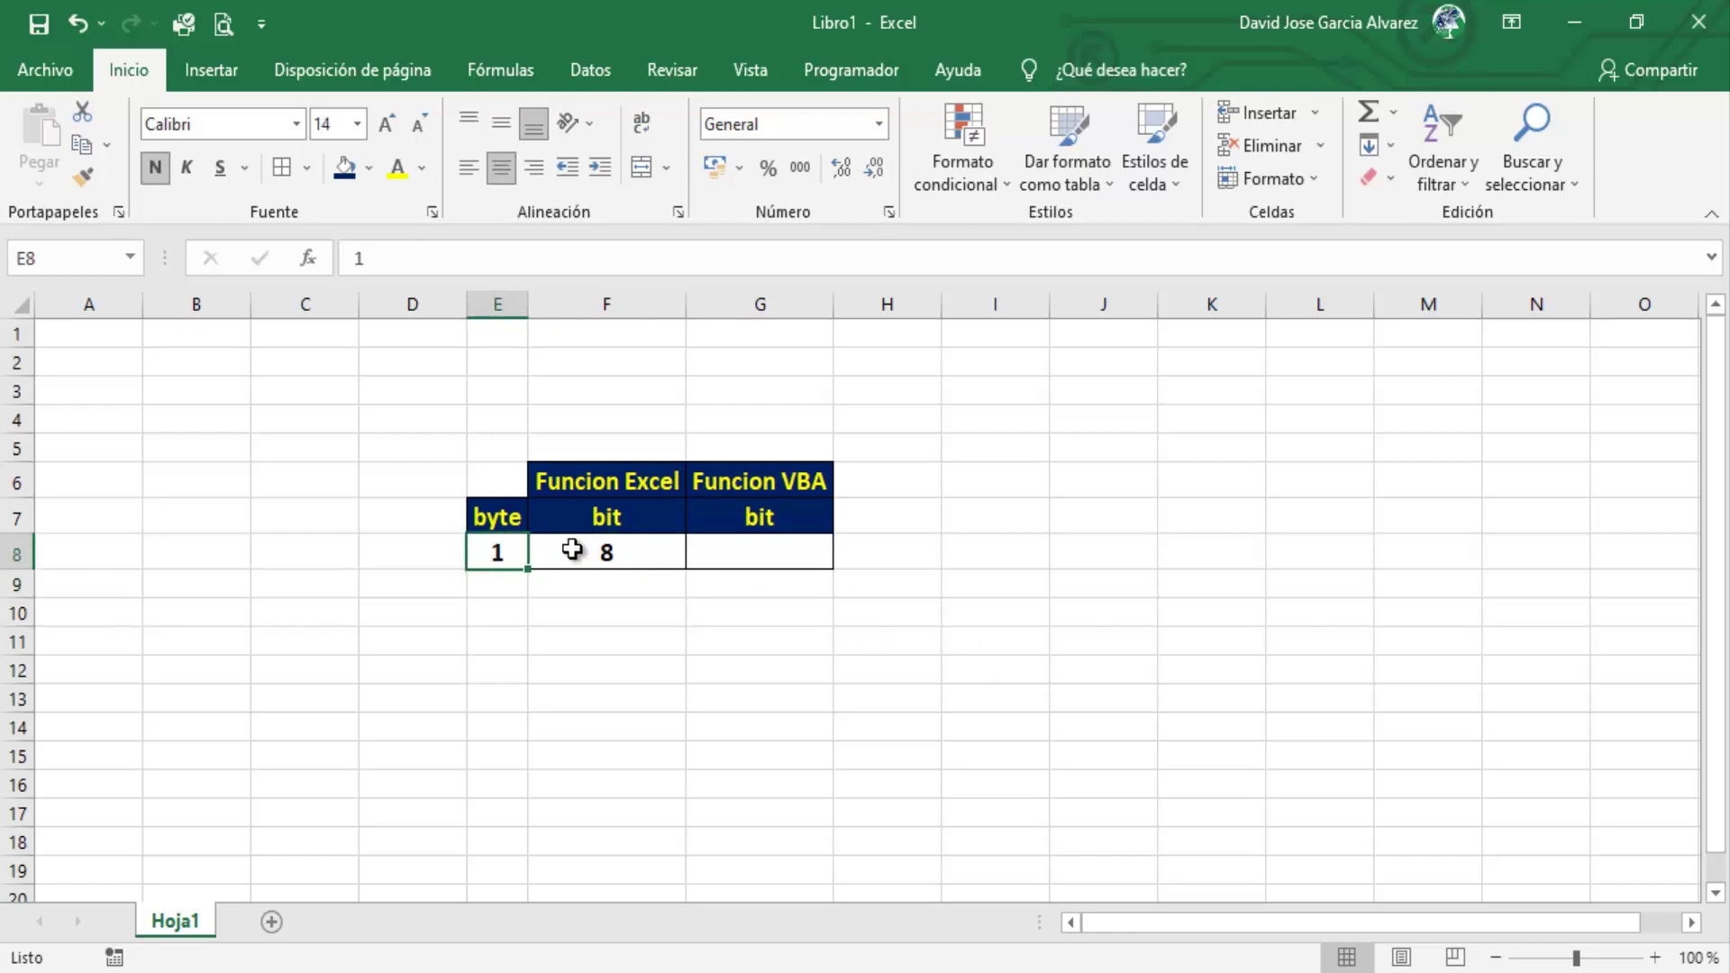
pyautogui.click(573, 552)
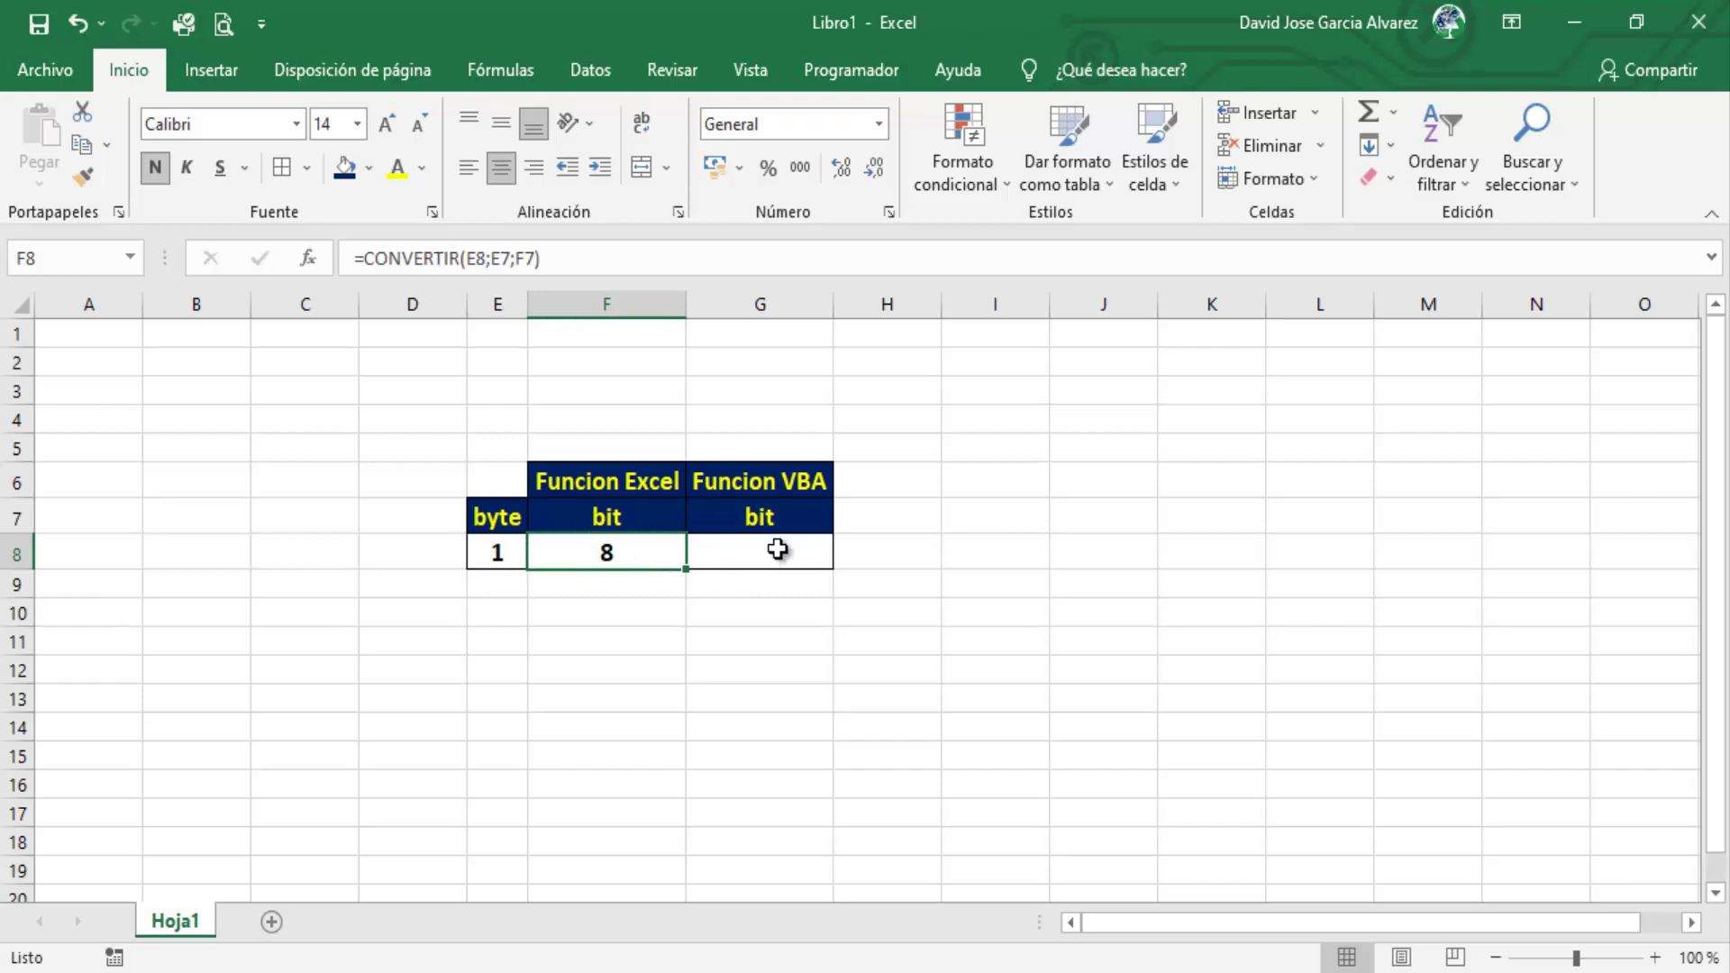
pyautogui.click(775, 552)
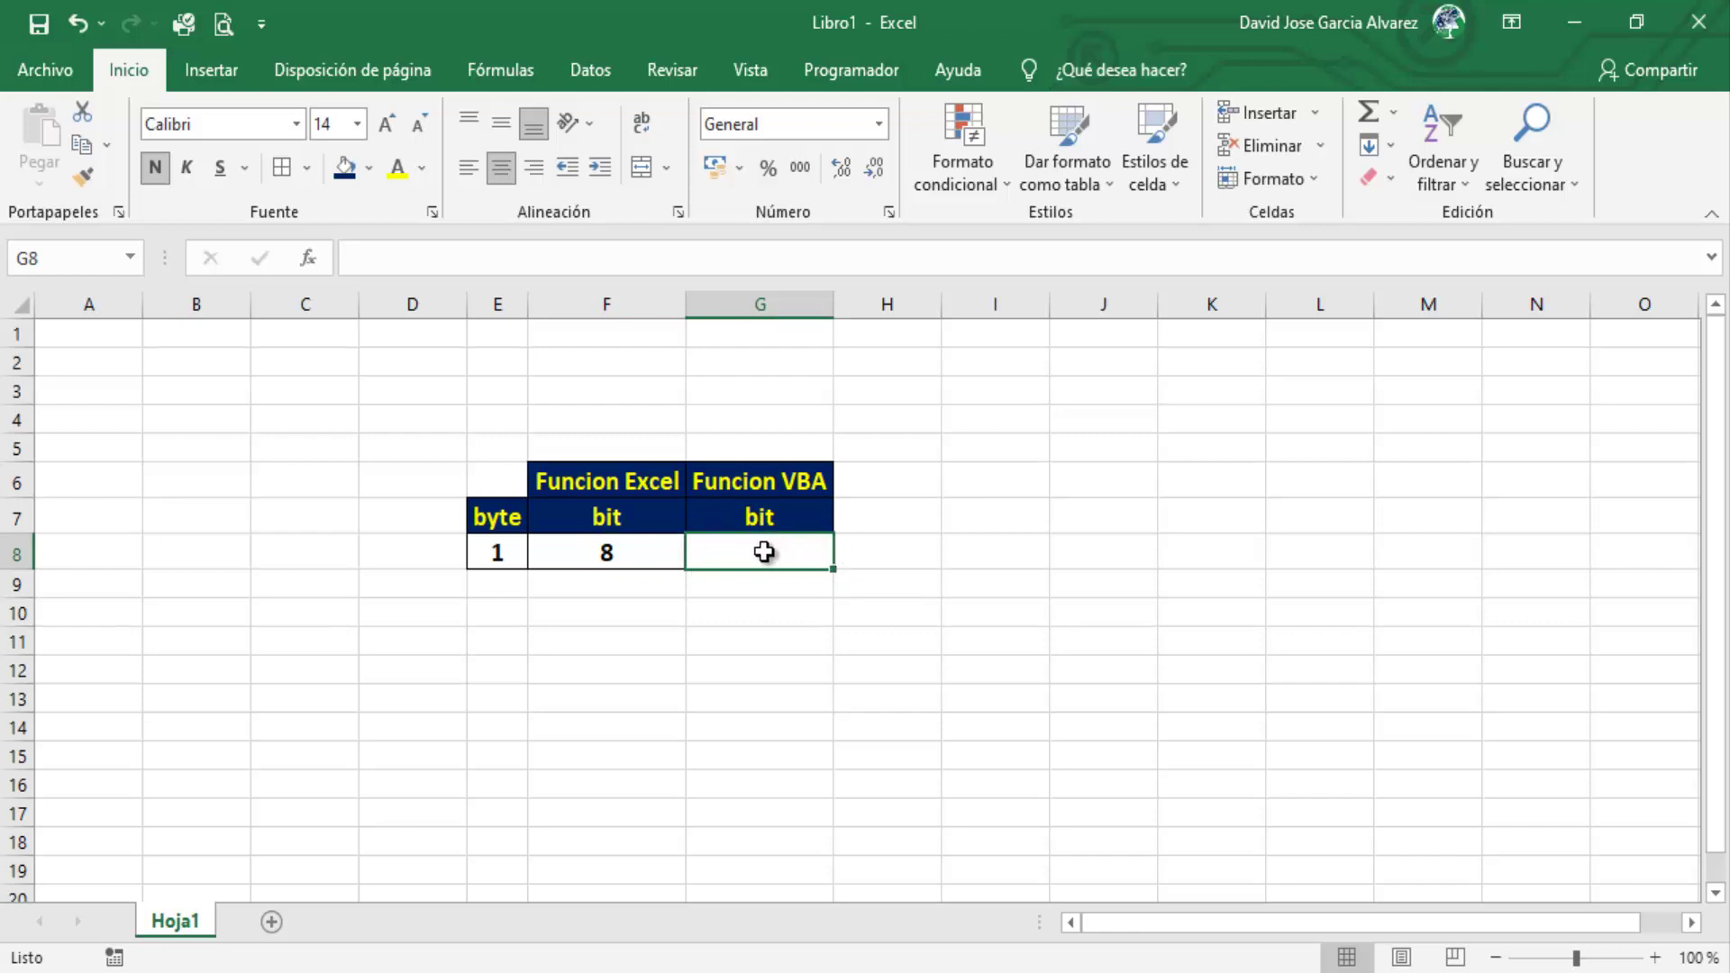
pyautogui.click(871, 588)
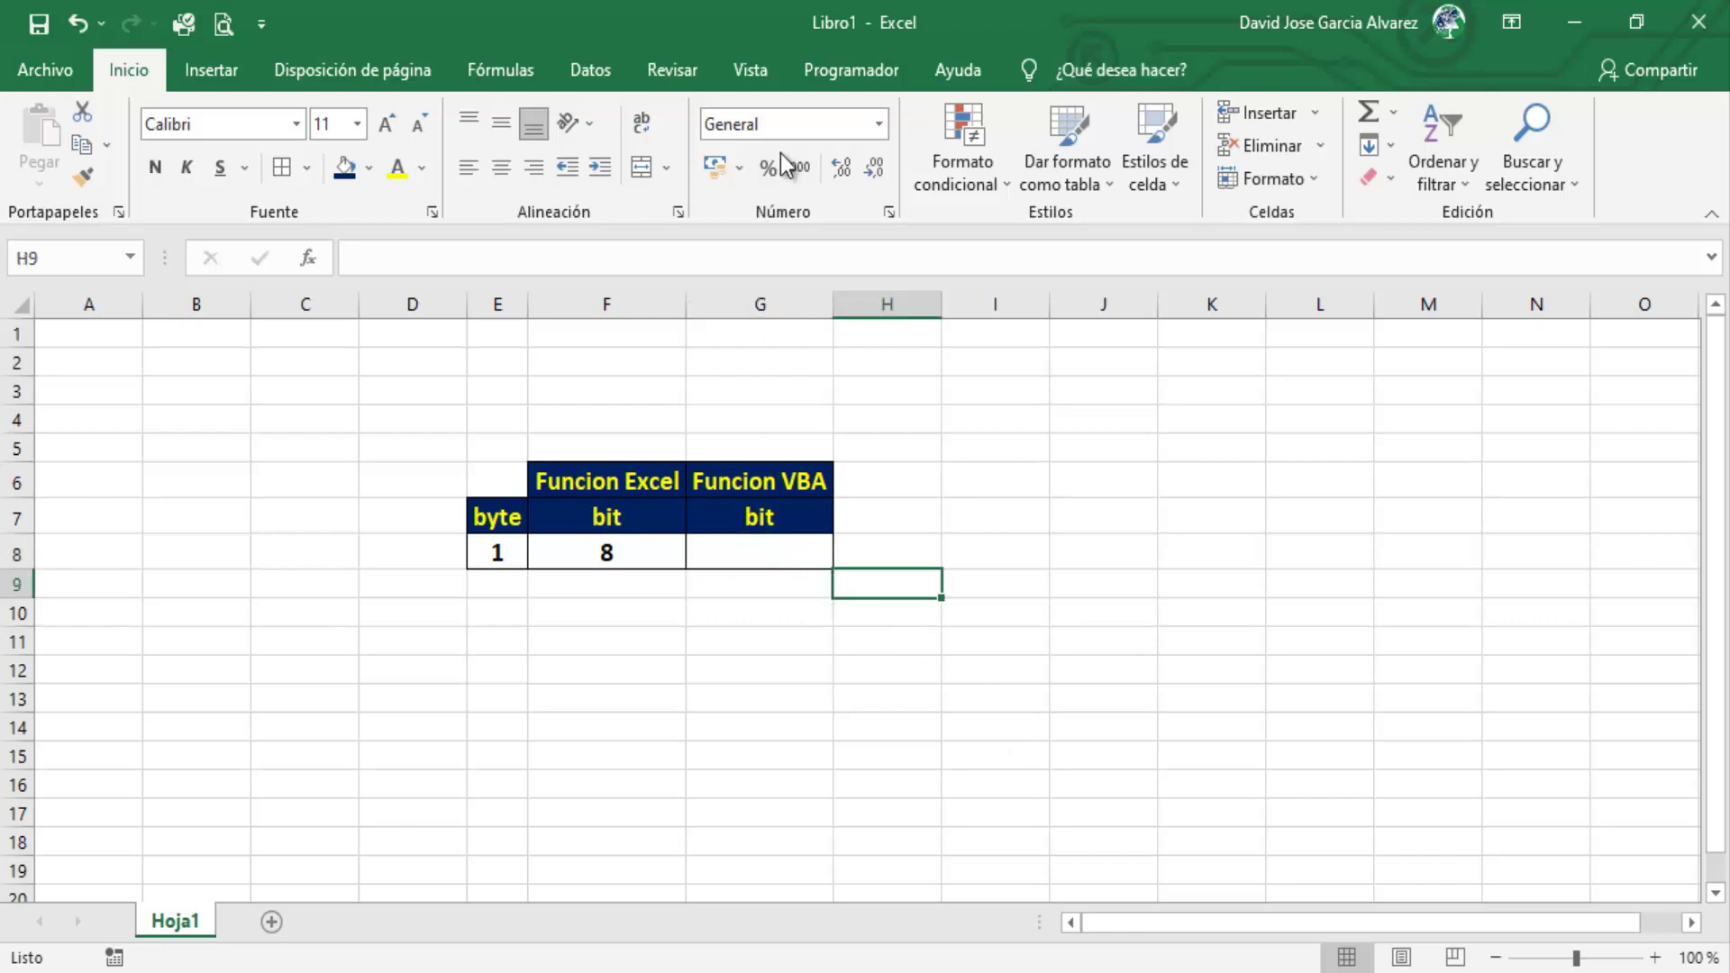
# - Open the Visual Basic editor from Programador and insert a new module
pyautogui.click(851, 73)
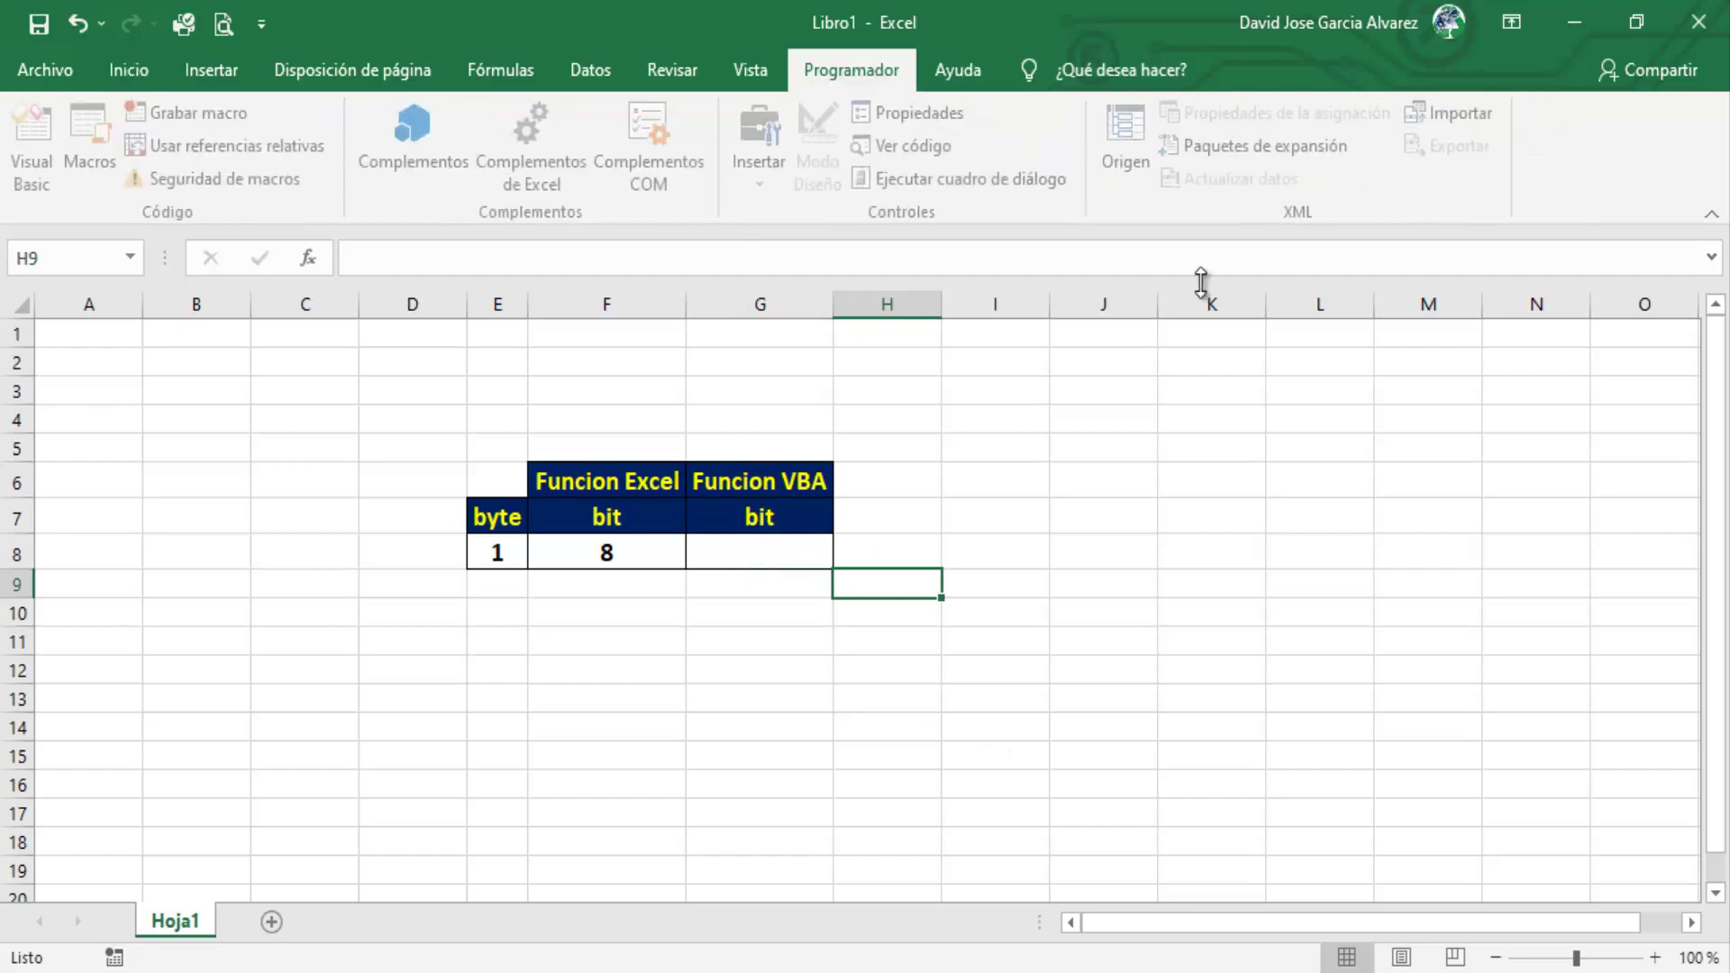
pyautogui.click(36, 172)
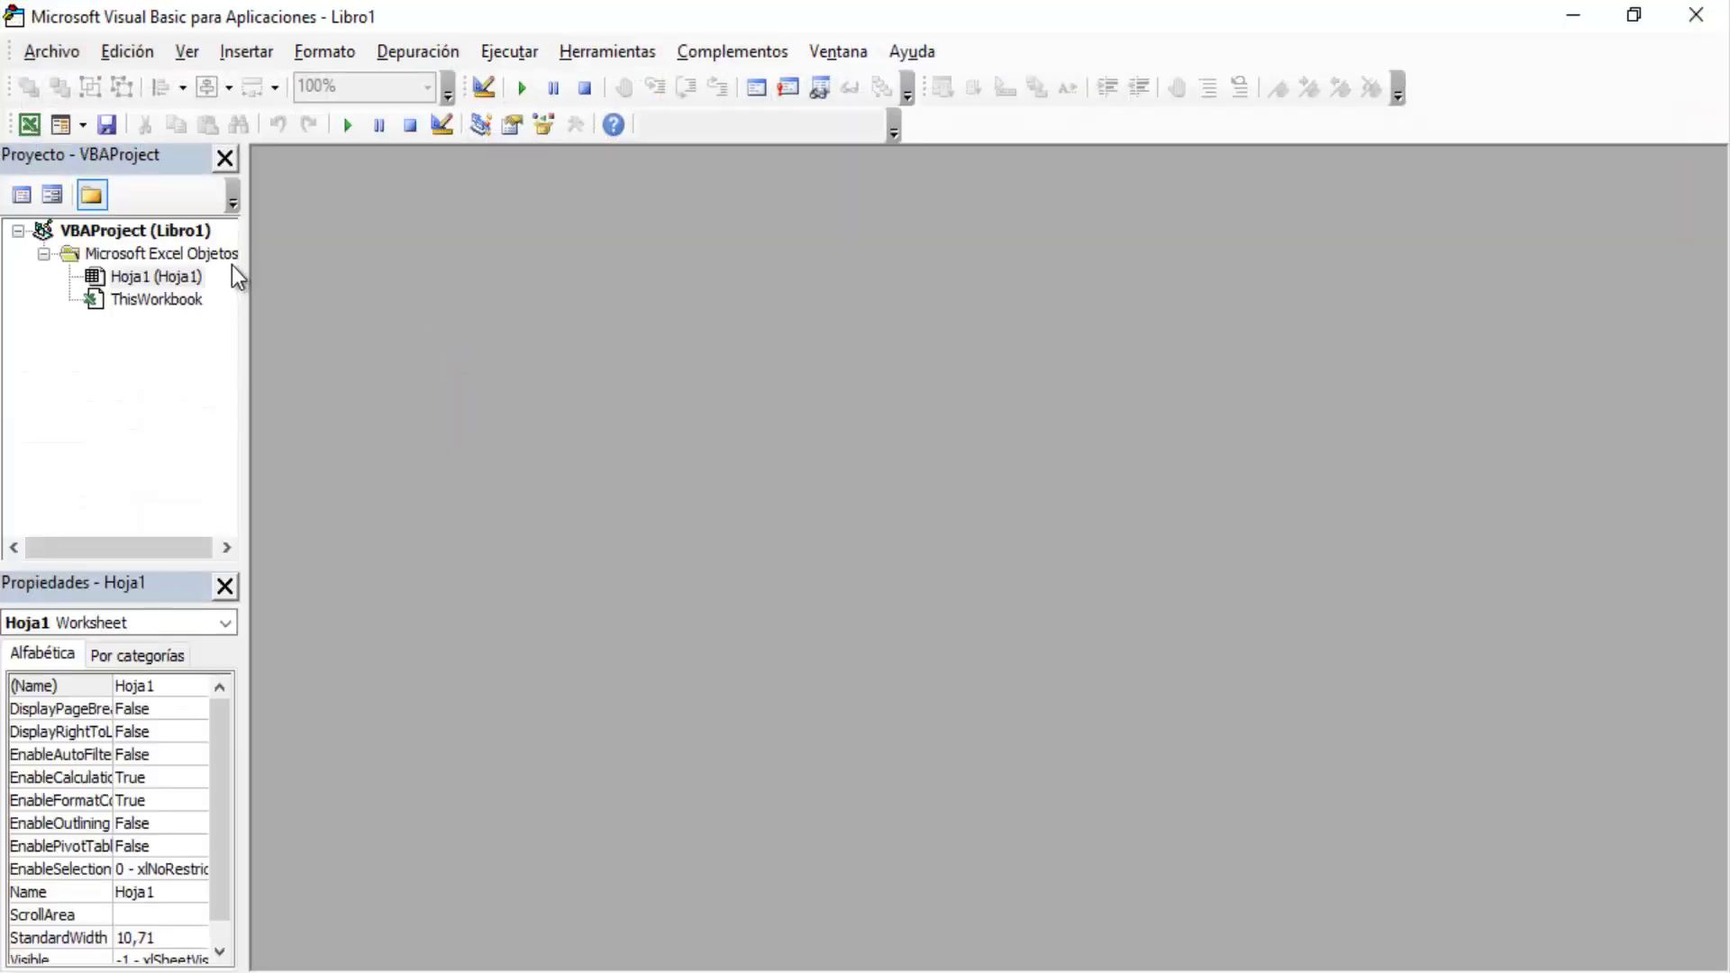
pyautogui.click(82, 125)
pyautogui.click(97, 194)
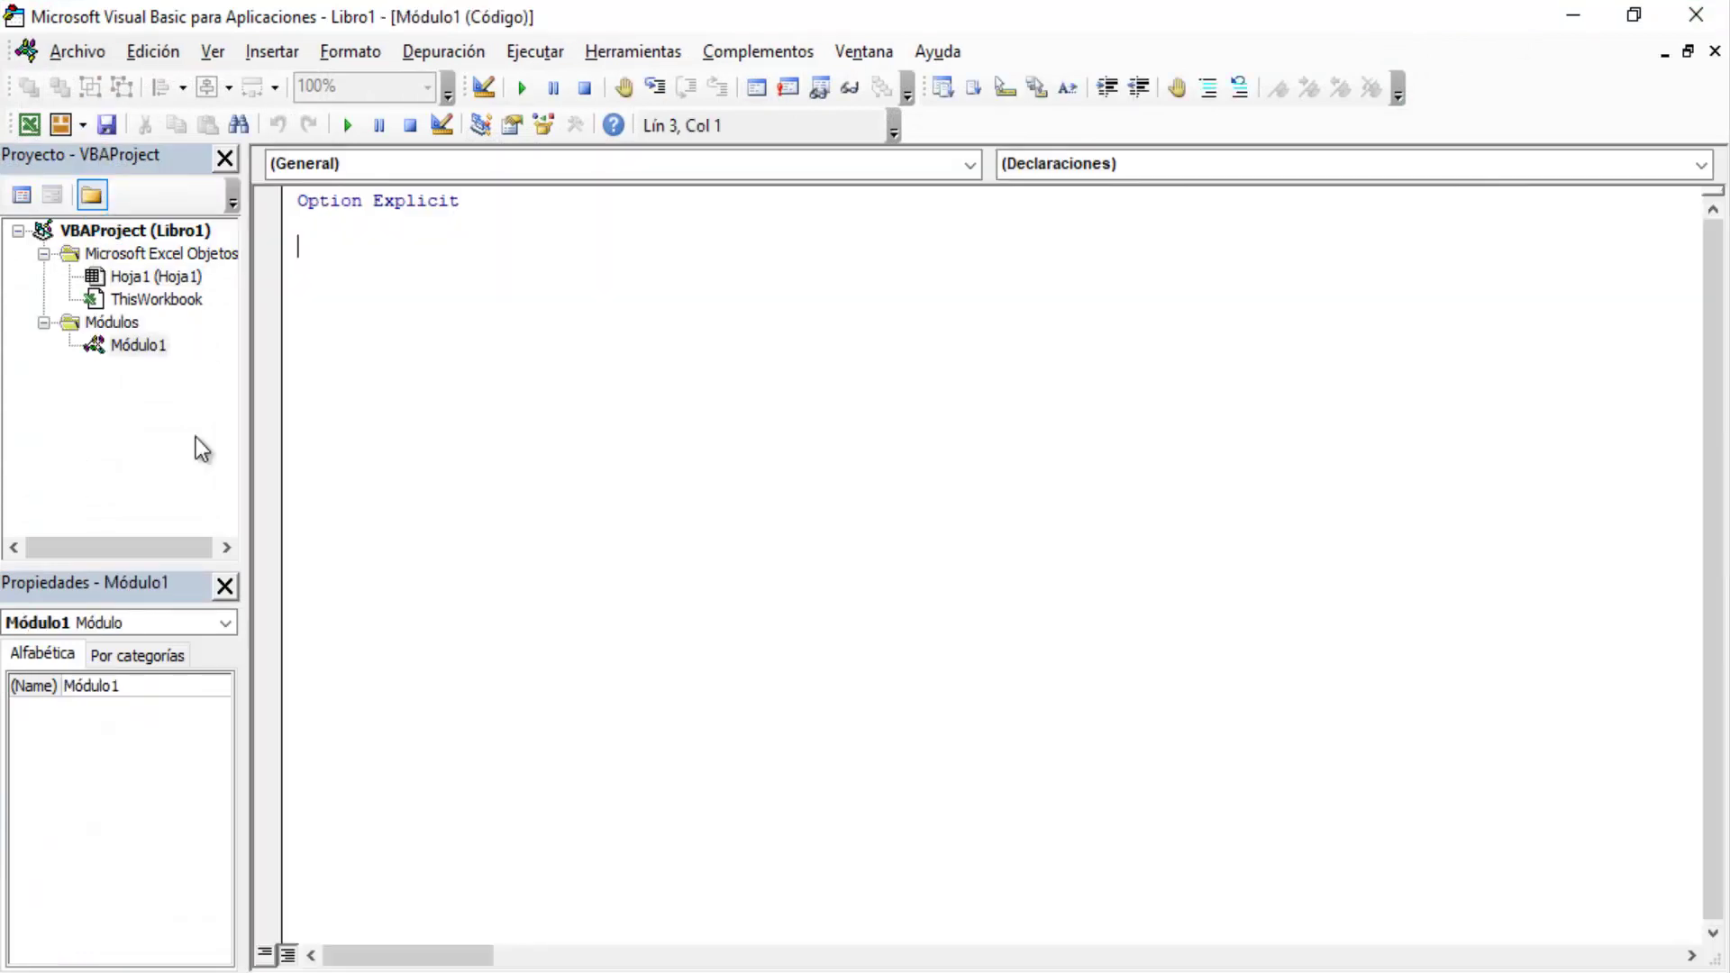
# - Rename the module Funciones and start writing Sub Convertir_Unidad
pyautogui.click(128, 688)
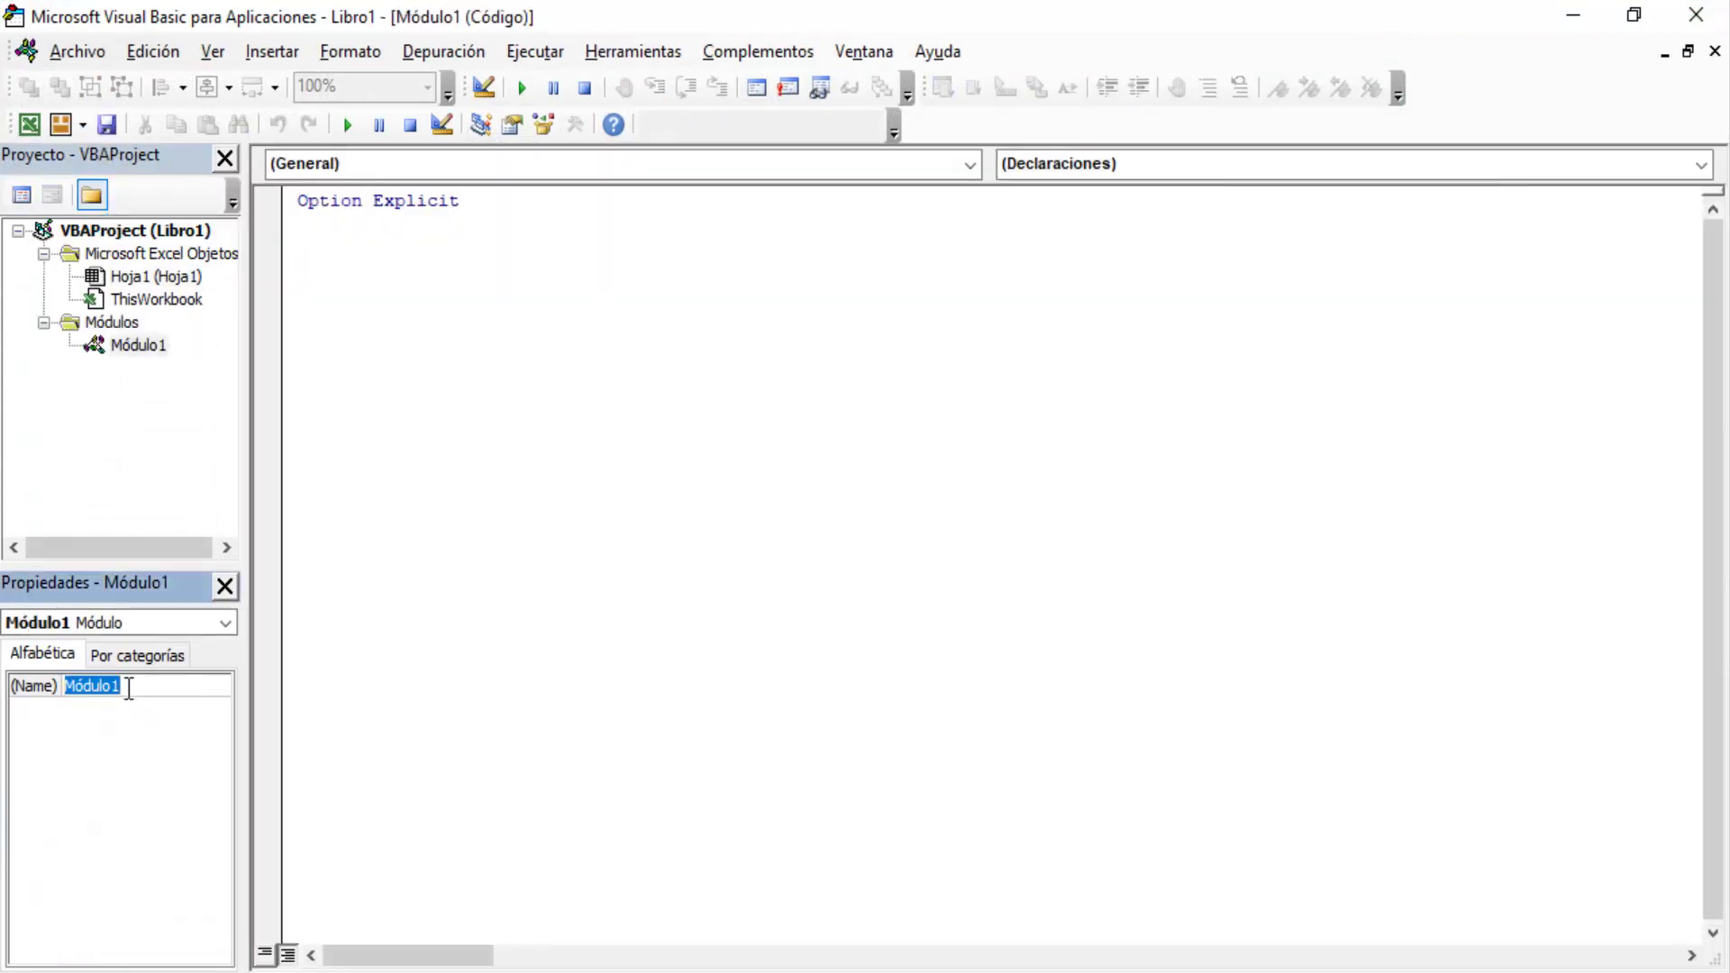
pyautogui.write('Funciones')
pyautogui.press('Return')
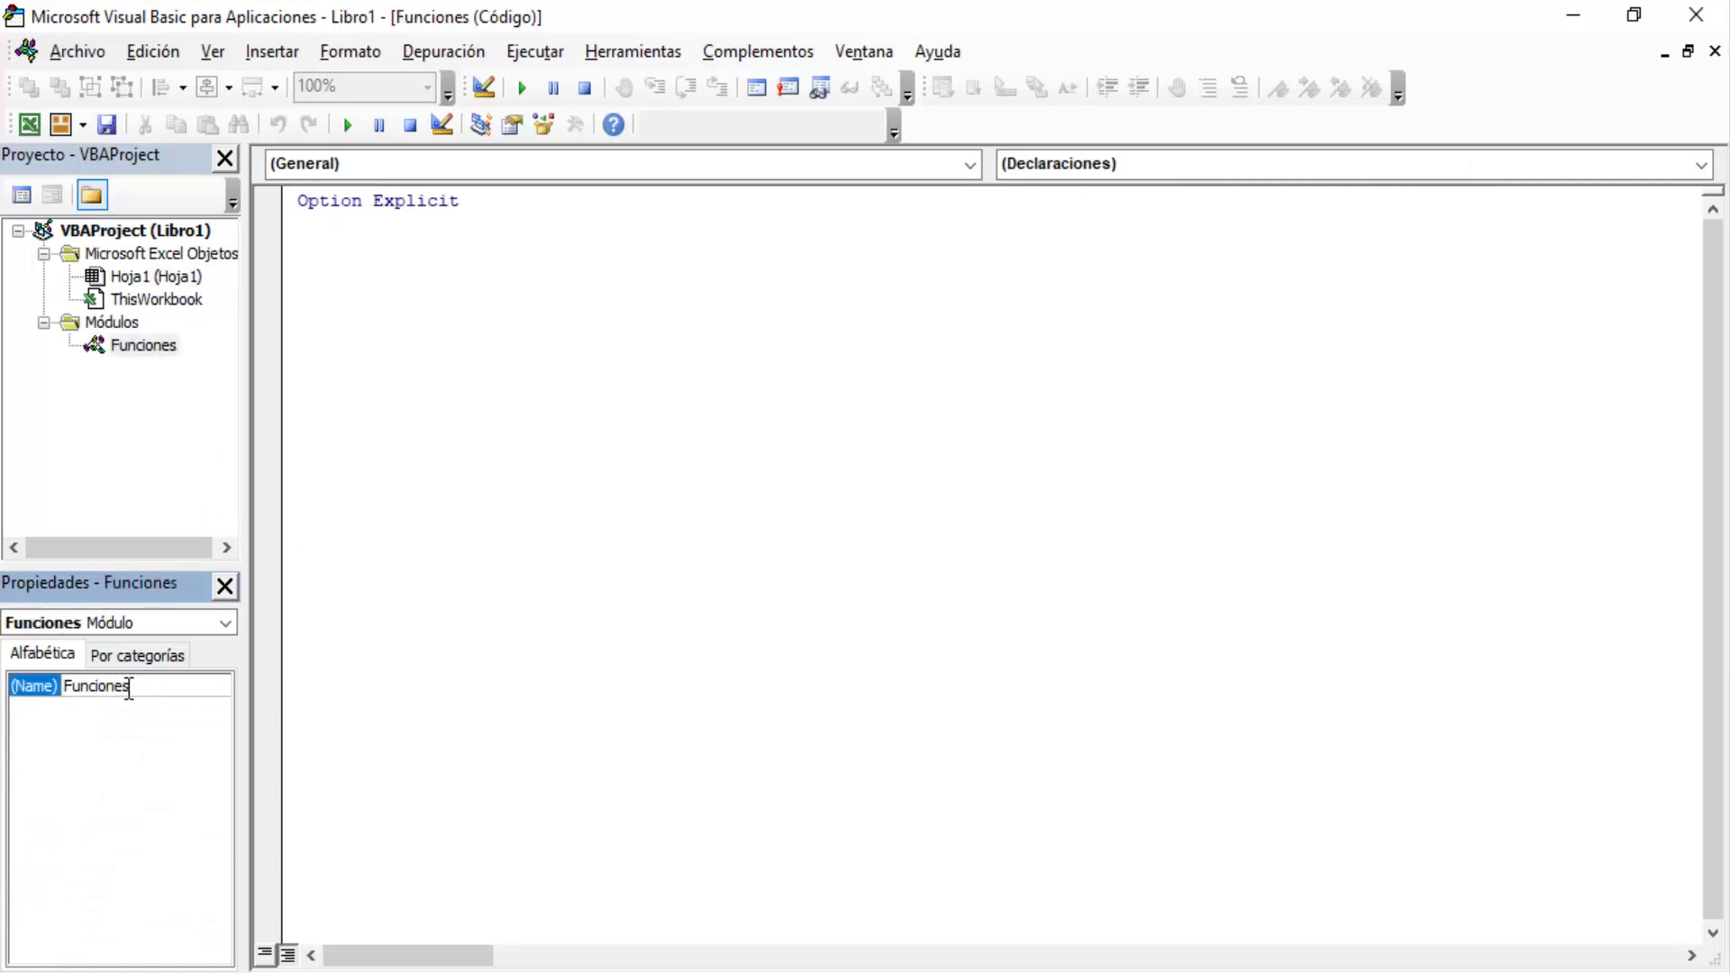
pyautogui.click(361, 262)
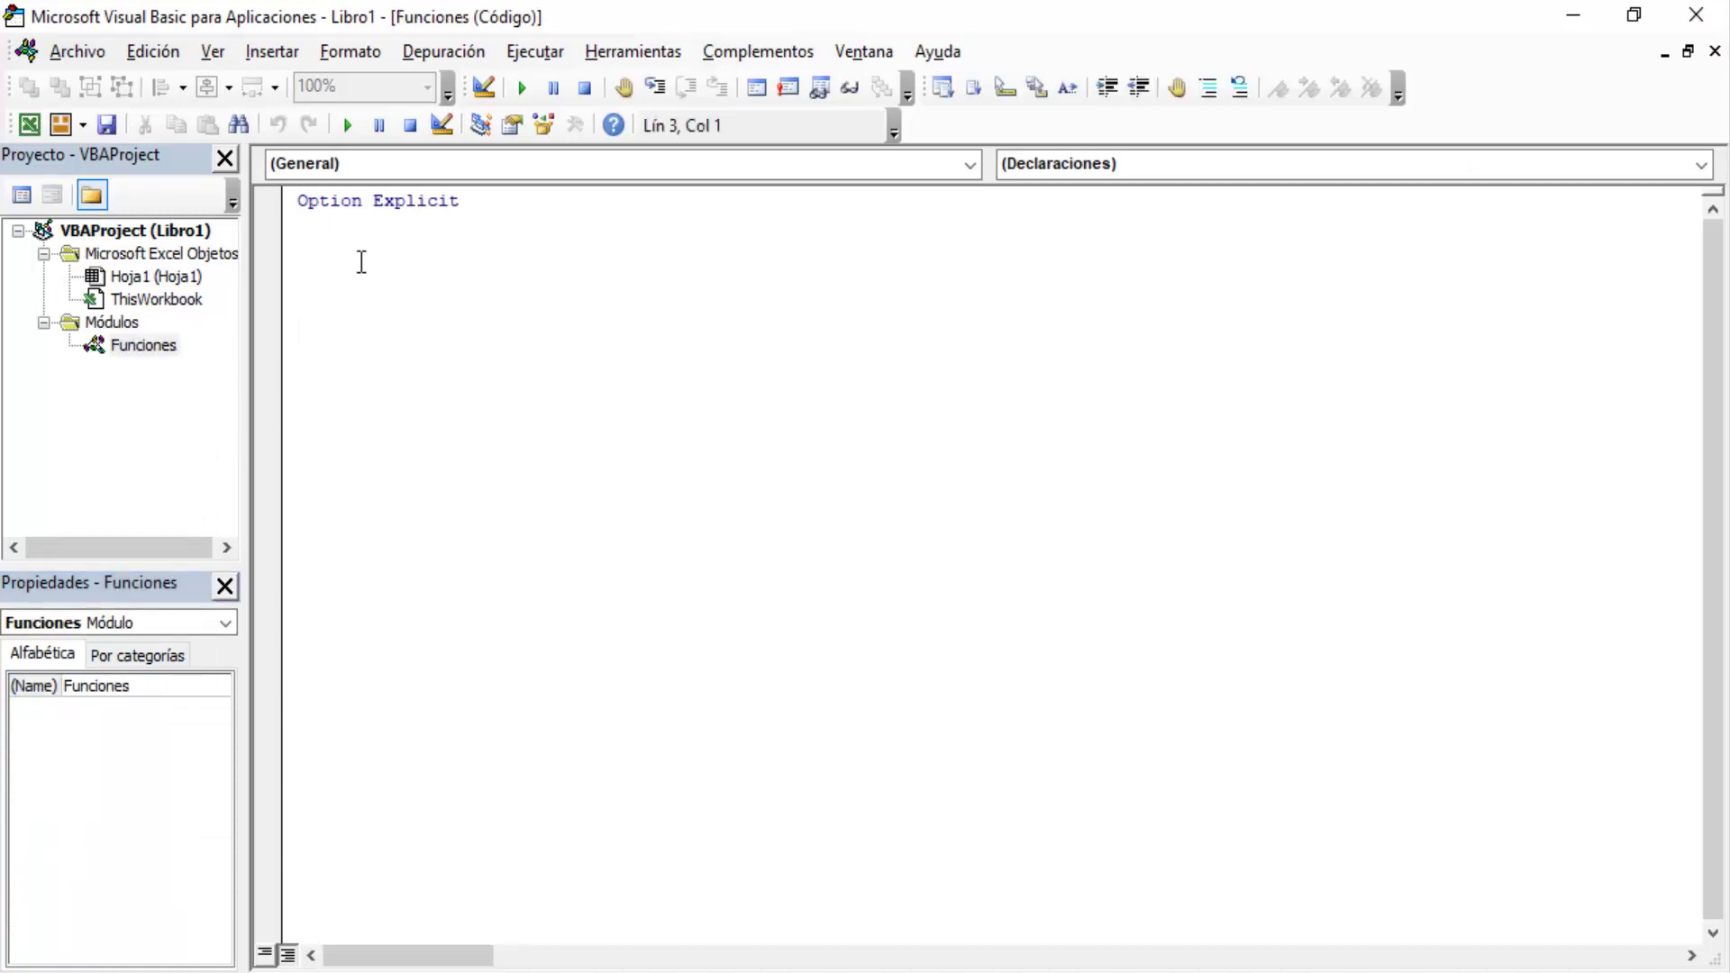
pyautogui.write('Sub C')
pyautogui.write('onvertir_')
pyautogui.write('Un')
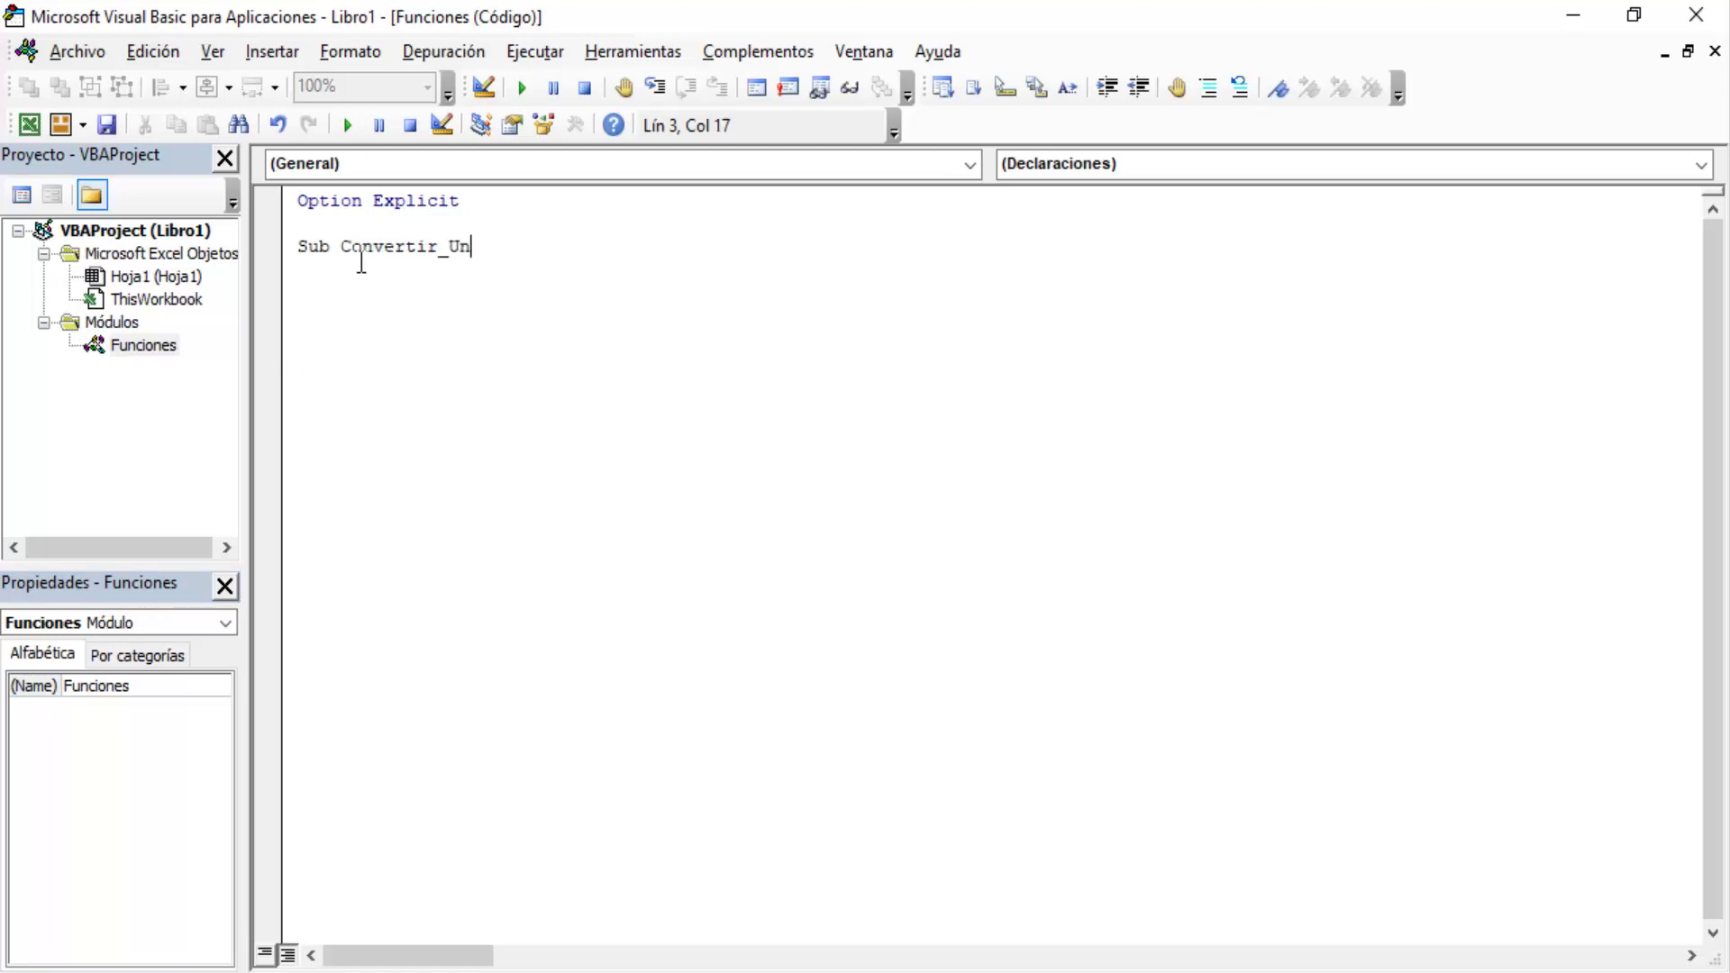
pyautogui.write('idad')
# - Finish the Sub Convertir_Unidad declaration and add a With Hoja1 … End With block
pyautogui.press('Return')
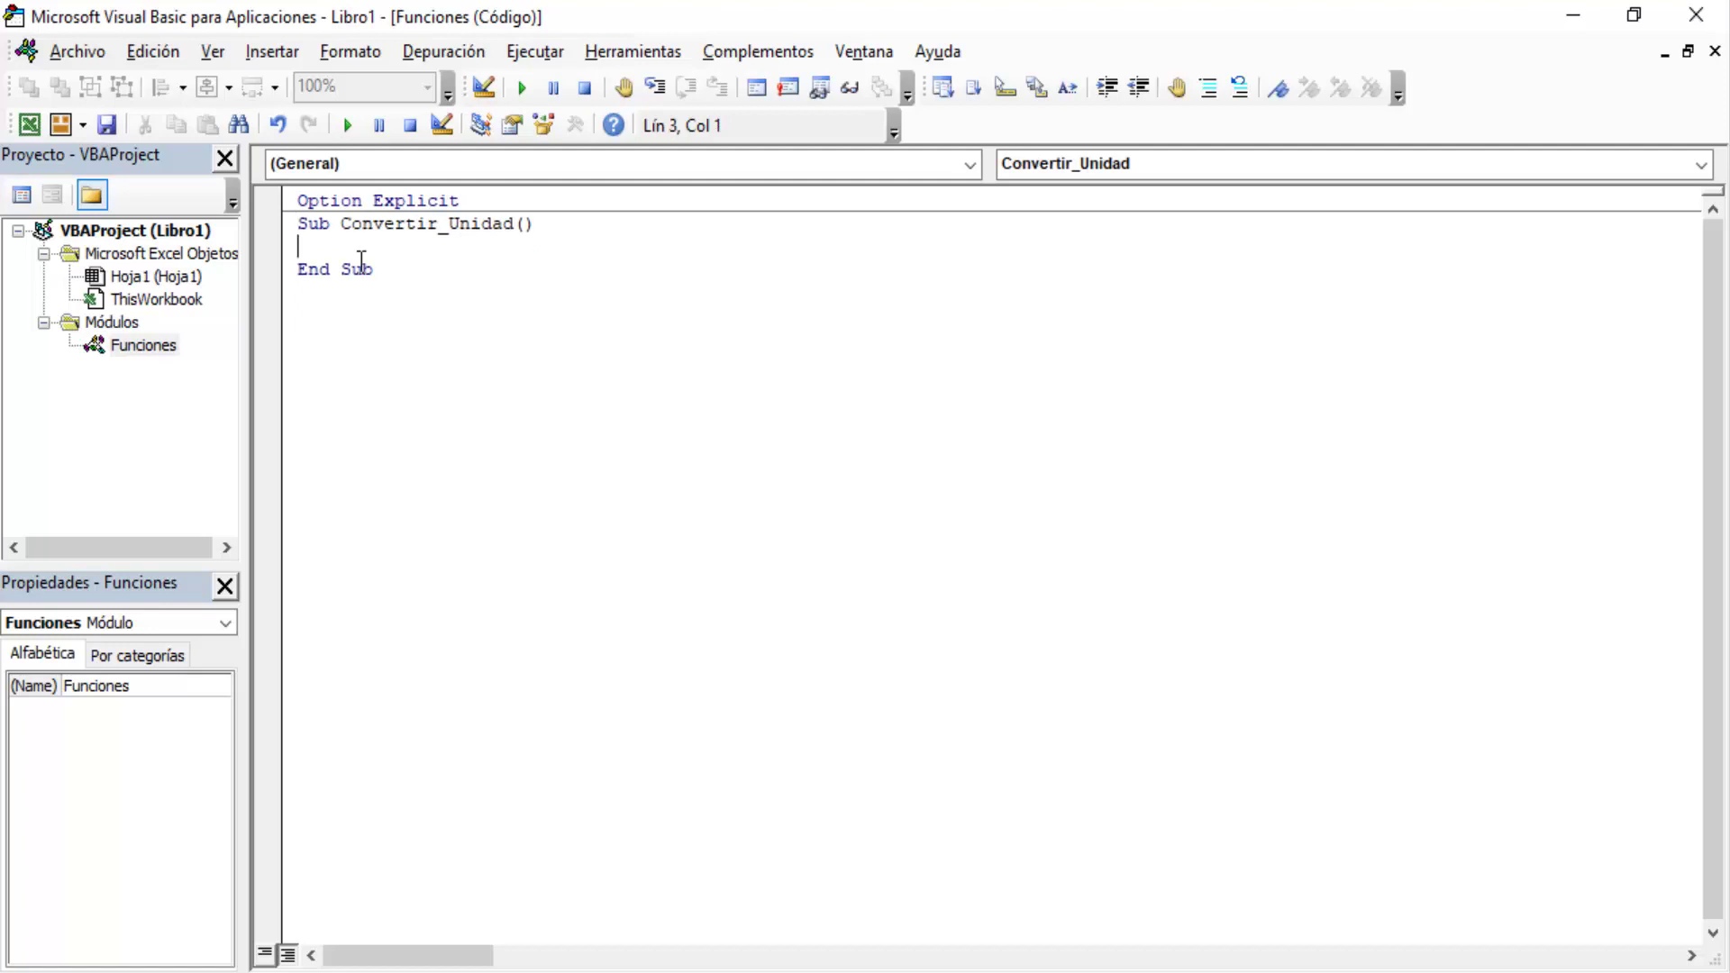
pyautogui.press('Return')
pyautogui.press('Return')
pyautogui.press('Return')
pyautogui.press('Up')
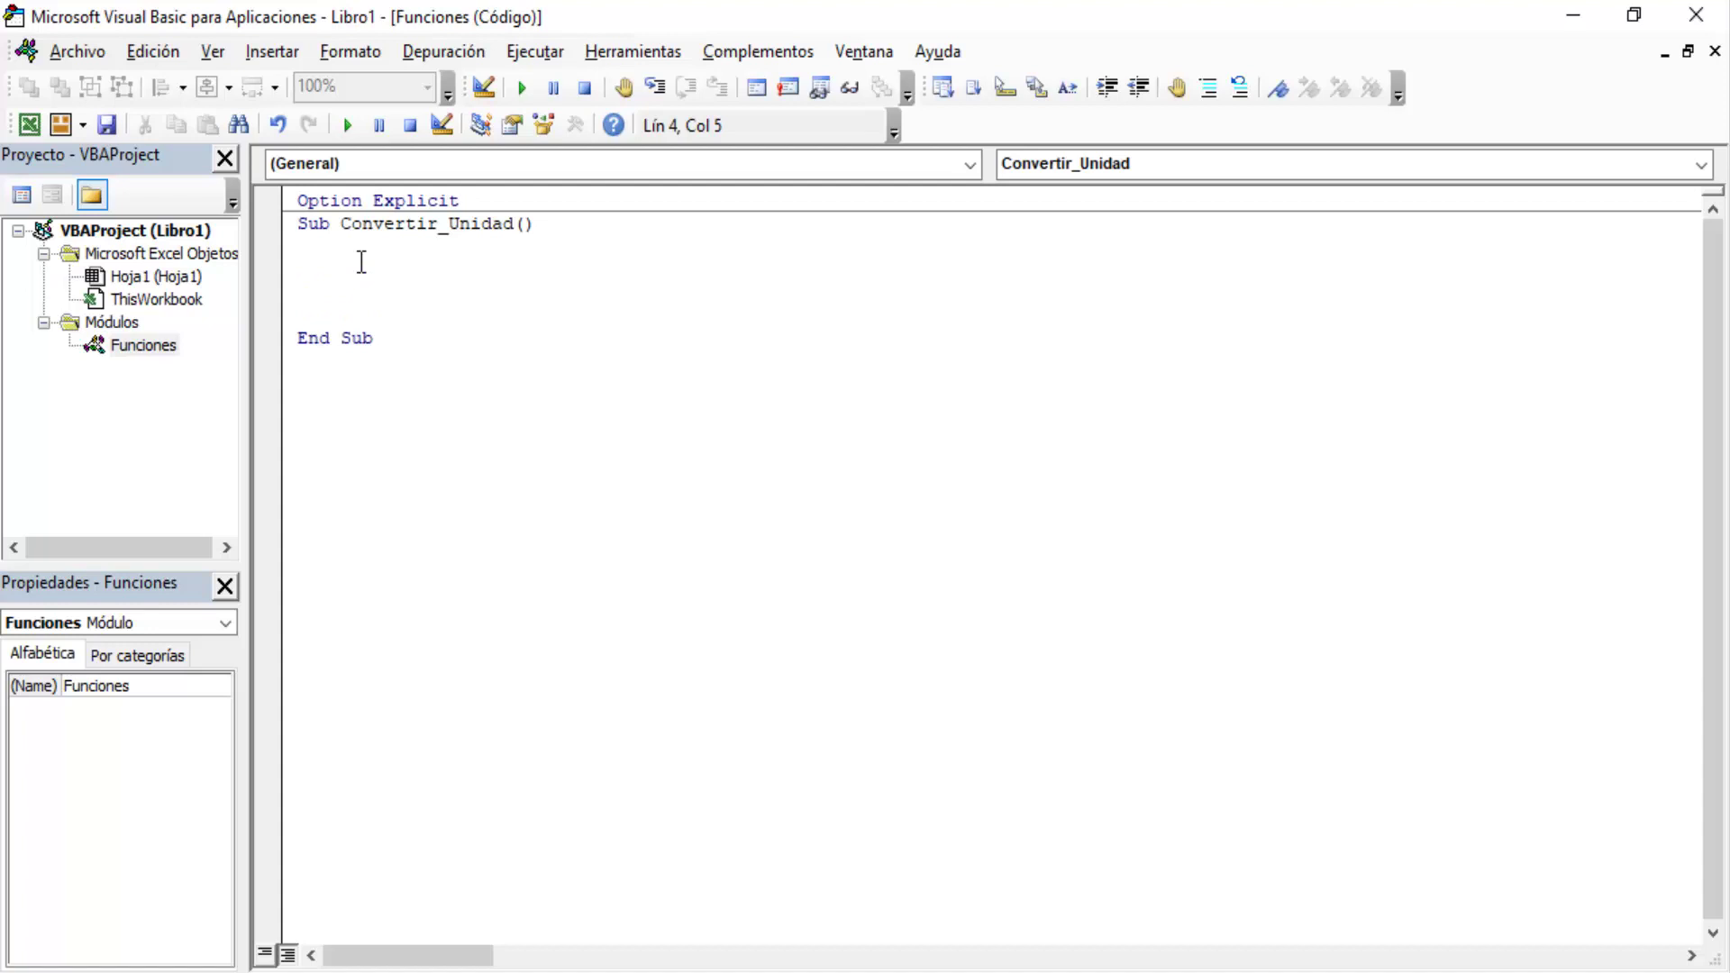
pyautogui.write('with ')
pyautogui.write('m')
pyautogui.press('BackSpace')
pyautogui.write('h Hoj')
pyautogui.write('a1')
pyautogui.press('Return')
pyautogui.press('Return')
pyautogui.press('Return')
pyautogui.press('Return')
pyautogui.write('en')
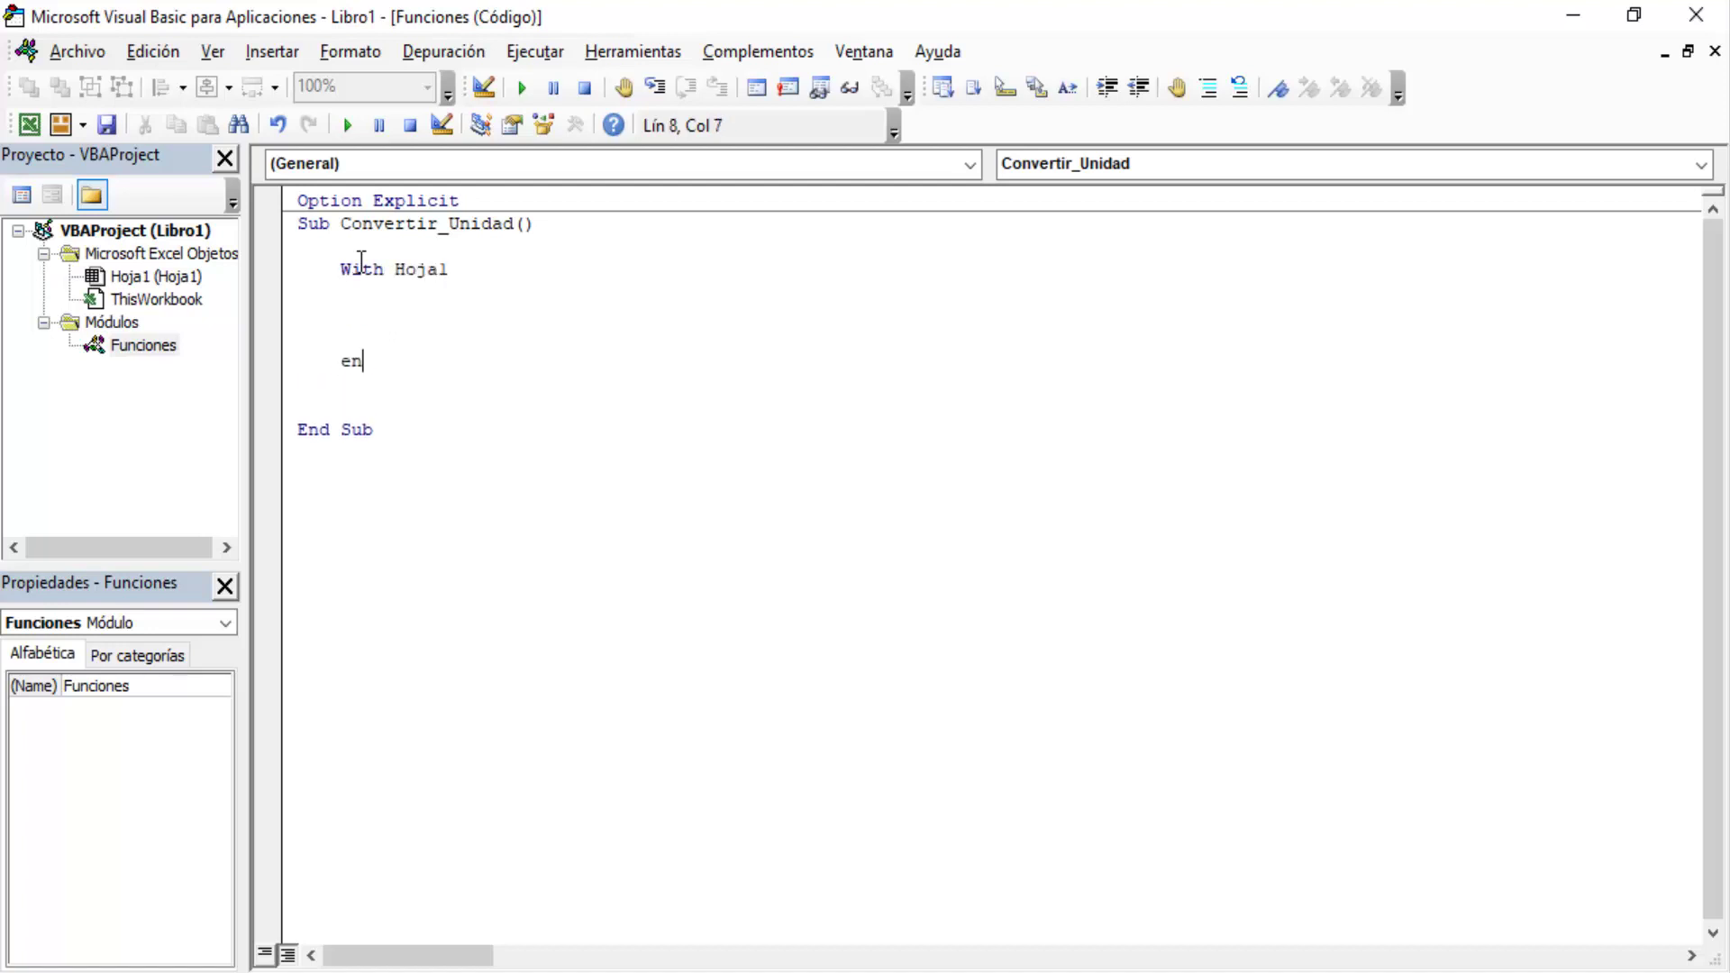
pyautogui.write('d with')
# - Inside the With block, start the line .Range("G8")=Application
pyautogui.click(1583, 25)
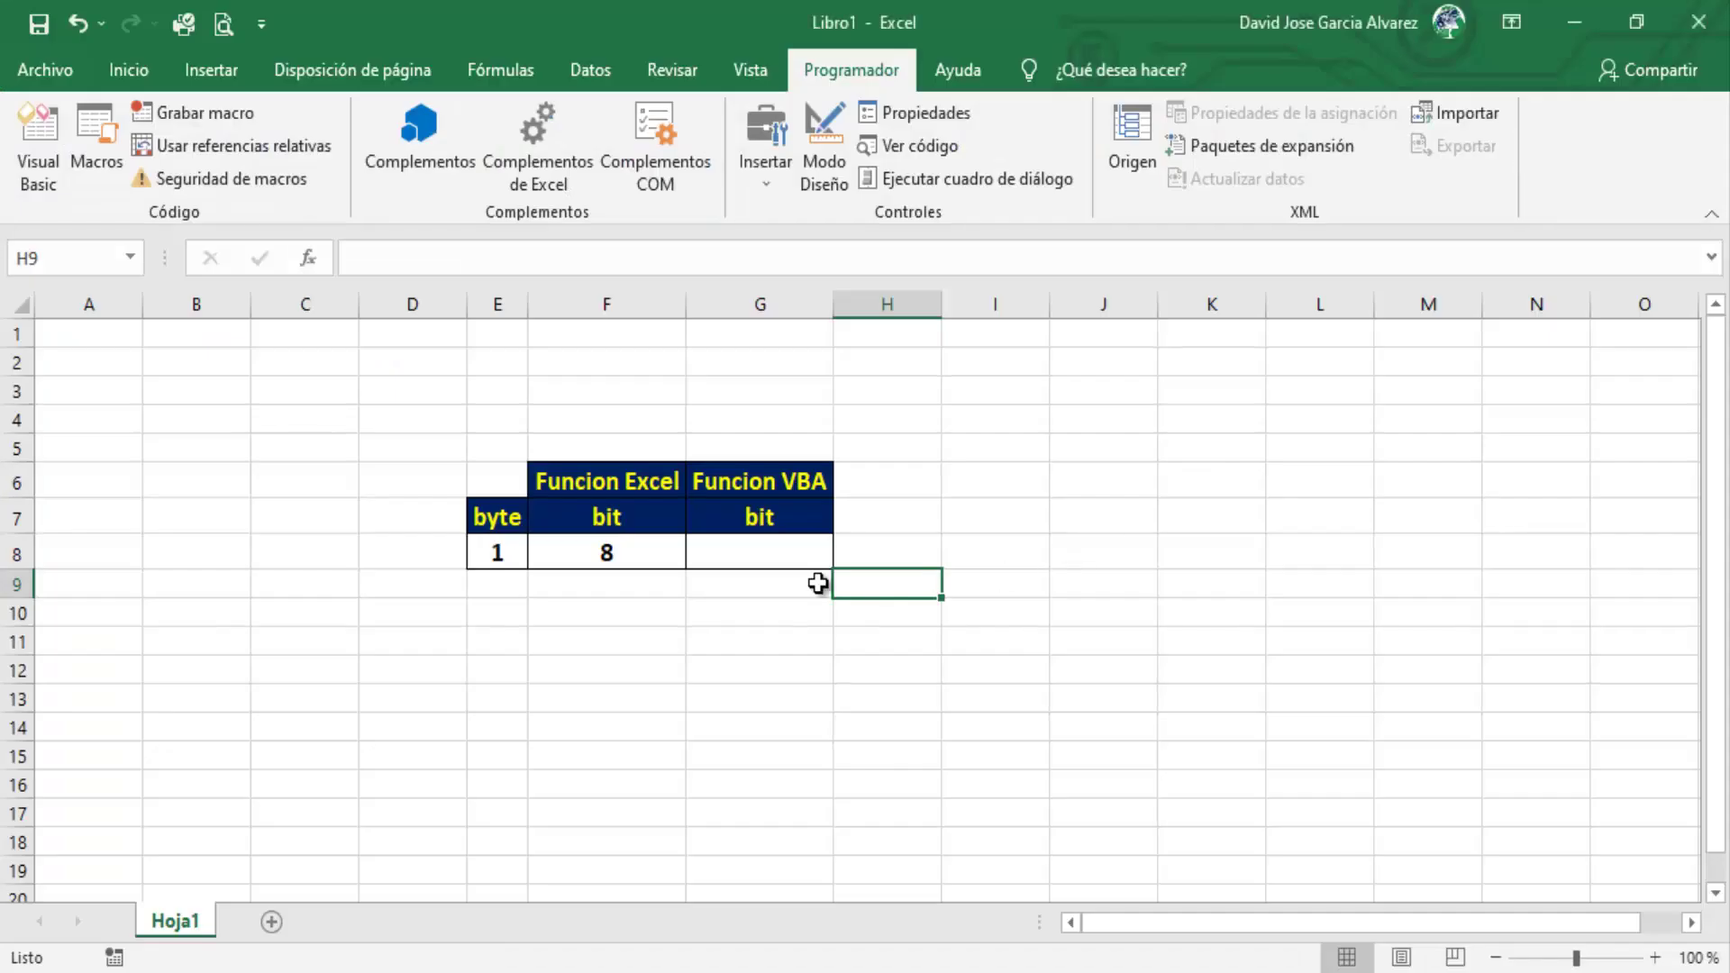
pyautogui.click(51, 186)
pyautogui.write('.r')
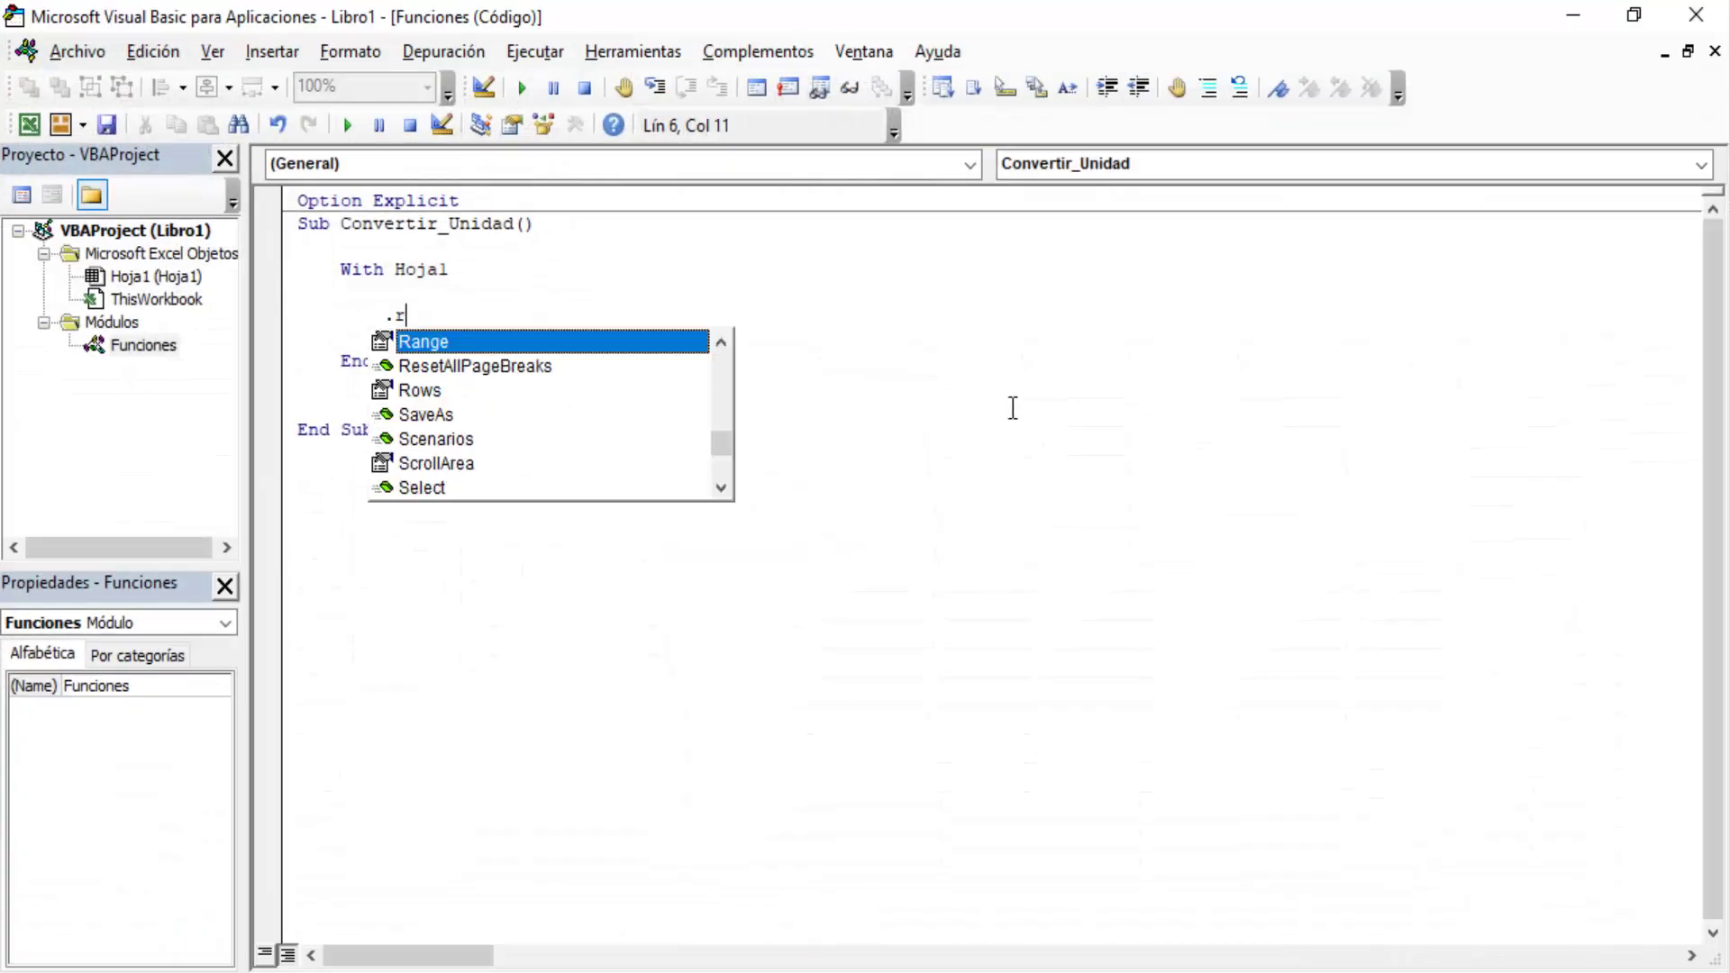
pyautogui.press('Tab')
pyautogui.write('("')
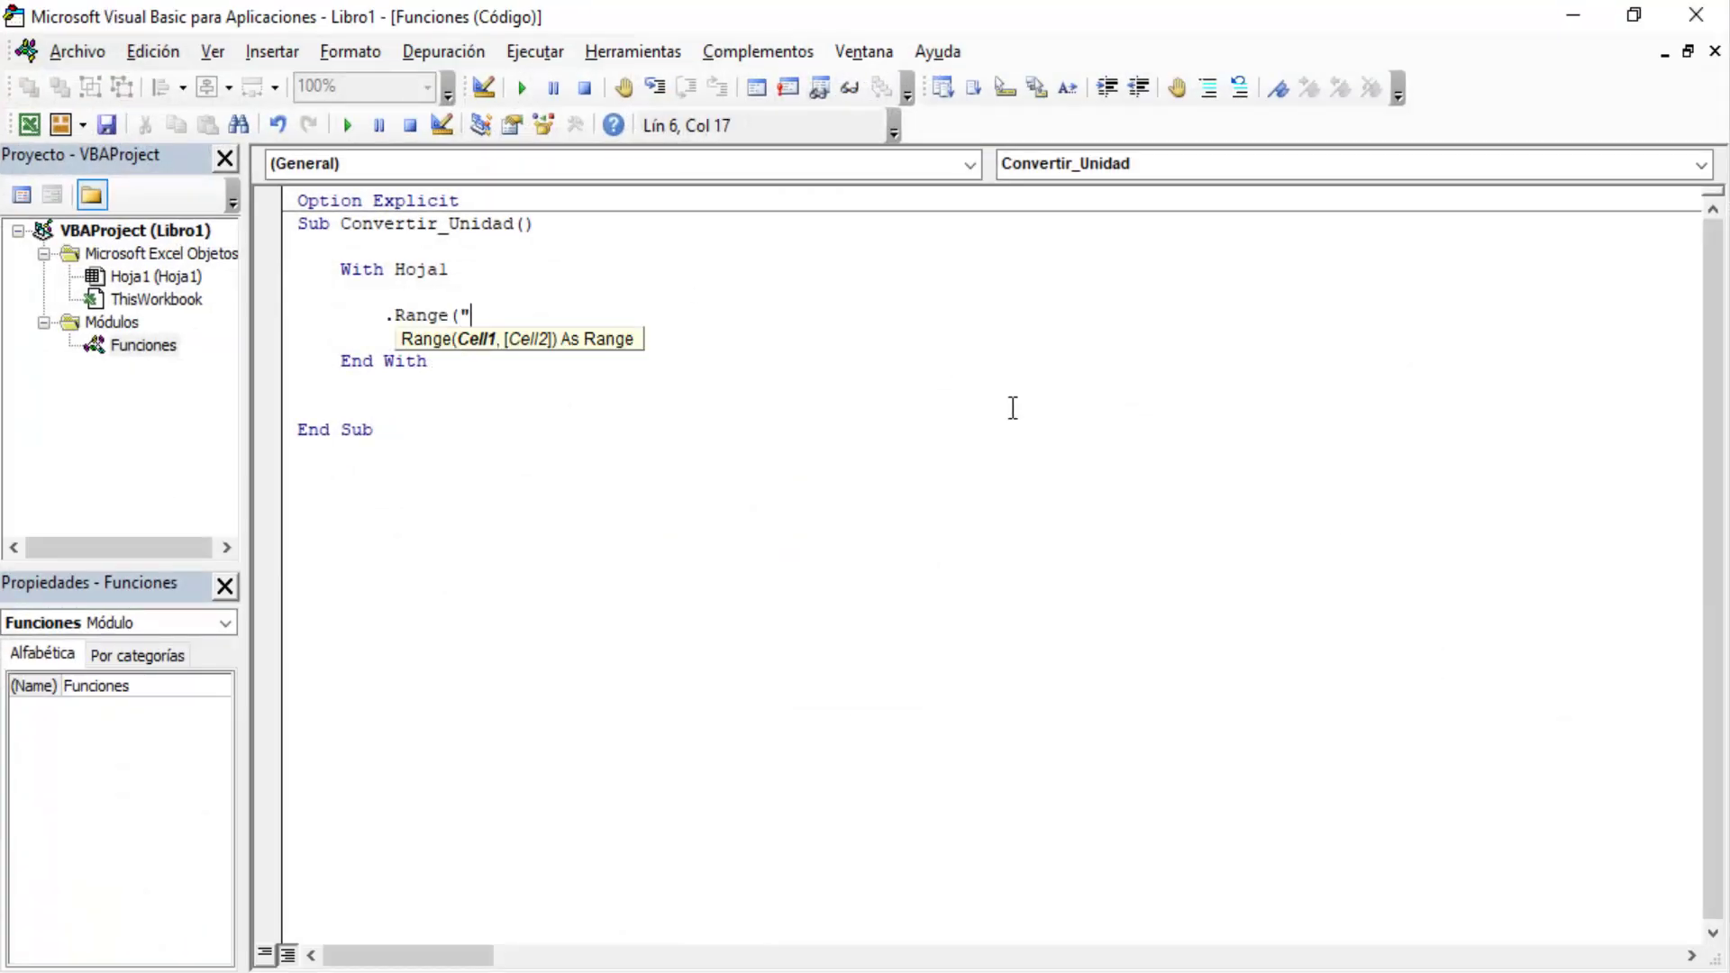
pyautogui.write('G')
pyautogui.write('"')
pyautogui.write(',')
pyautogui.press('BackSpace')
pyautogui.press('BackSpace')
pyautogui.write(')=')
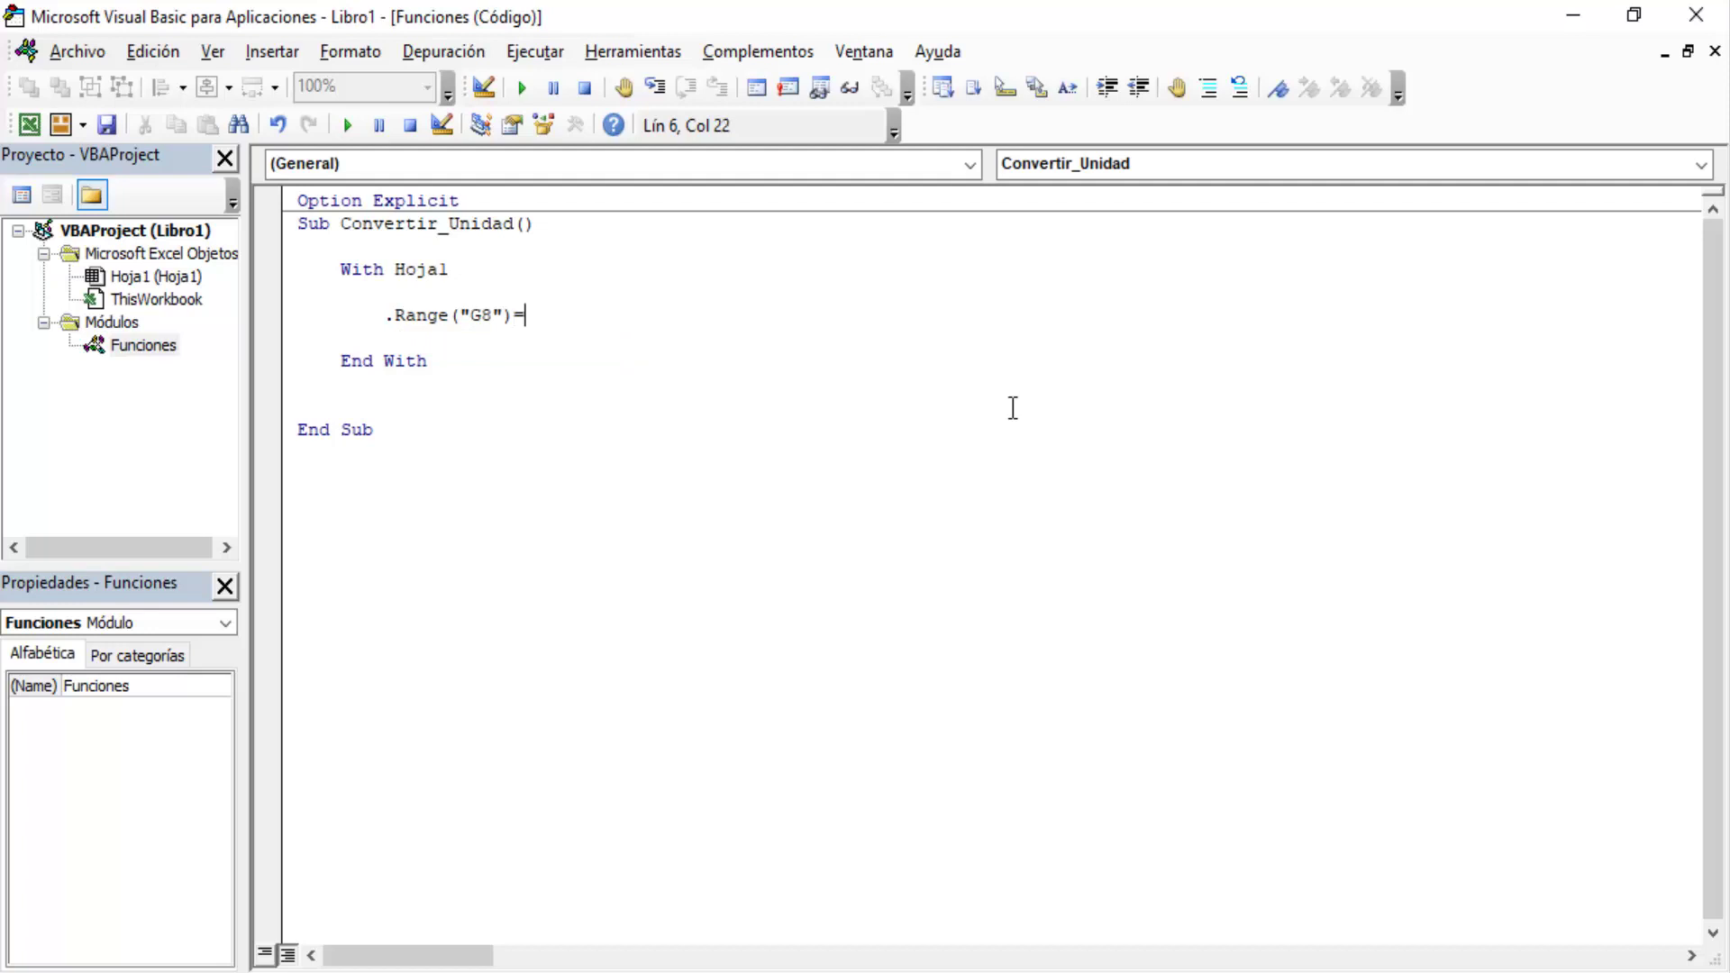
pyautogui.write('applic')
pyautogui.write('atioon')
pyautogui.press('BackSpace')
pyautogui.press('BackSpace')
# - Extend the line to .WorksheetFunction.Convert( using IntelliSense suggestions
pyautogui.write('n')
pyautogui.write('.wo')
pyautogui.press('Tab')
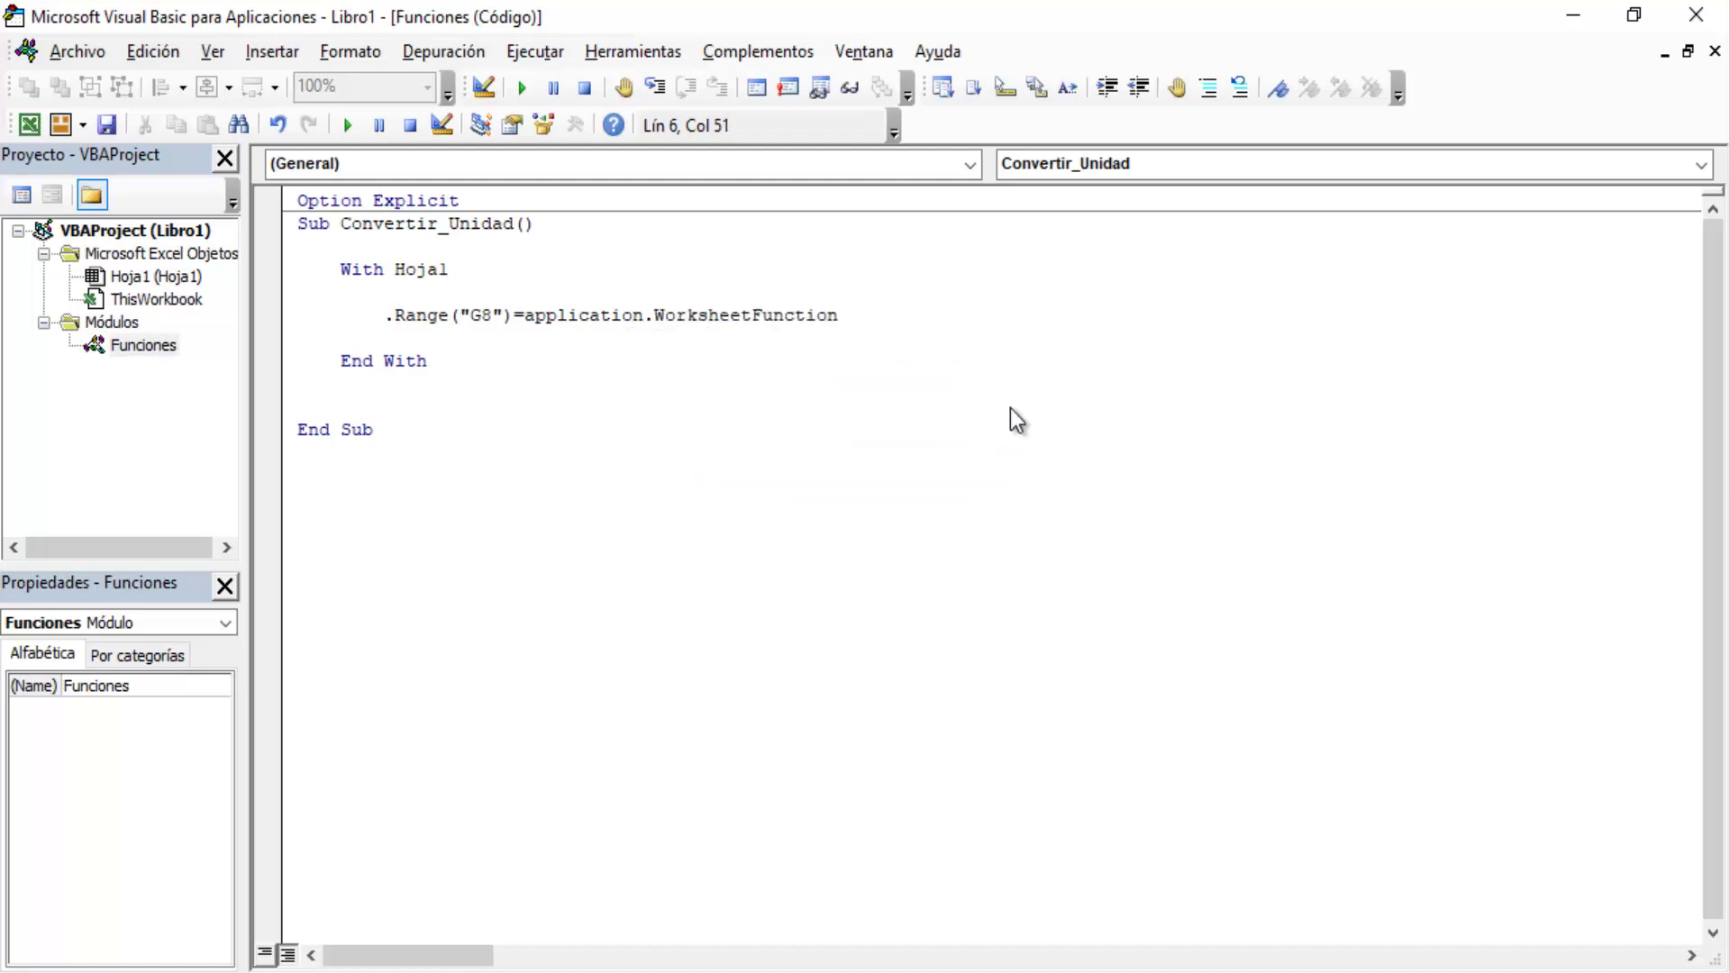
pyautogui.write('.con')
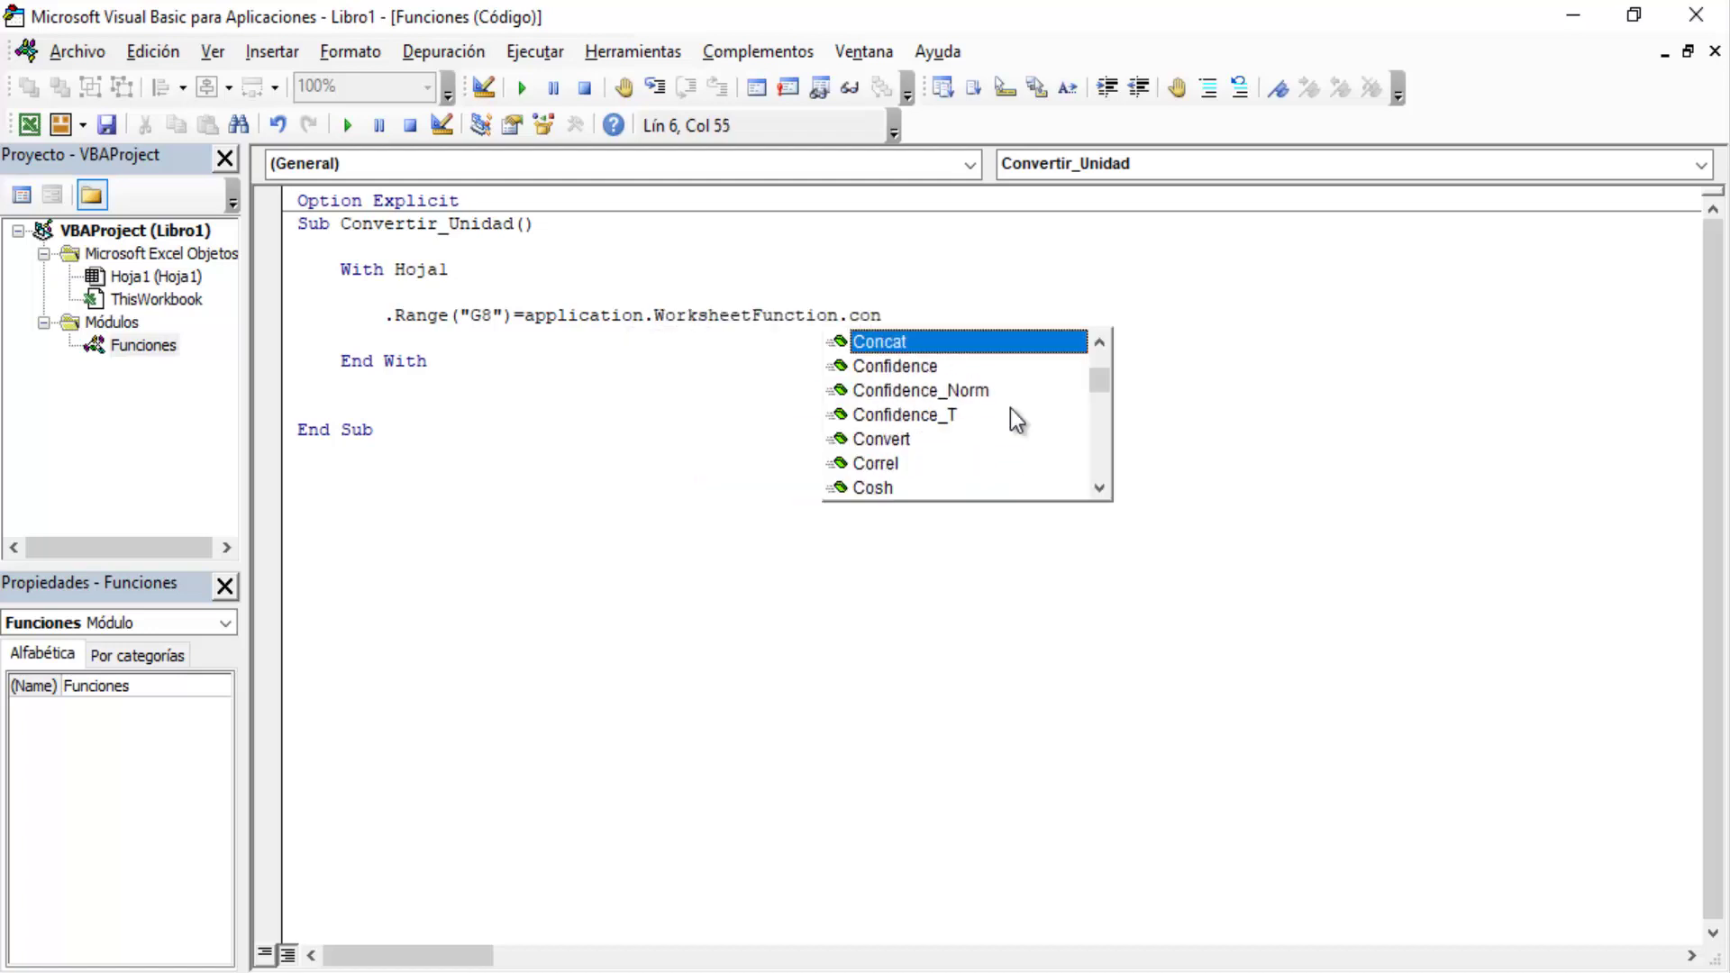
pyautogui.press('Down')
pyautogui.press('Down')
pyautogui.press('Down')
pyautogui.press('Down')
pyautogui.press('Tab')
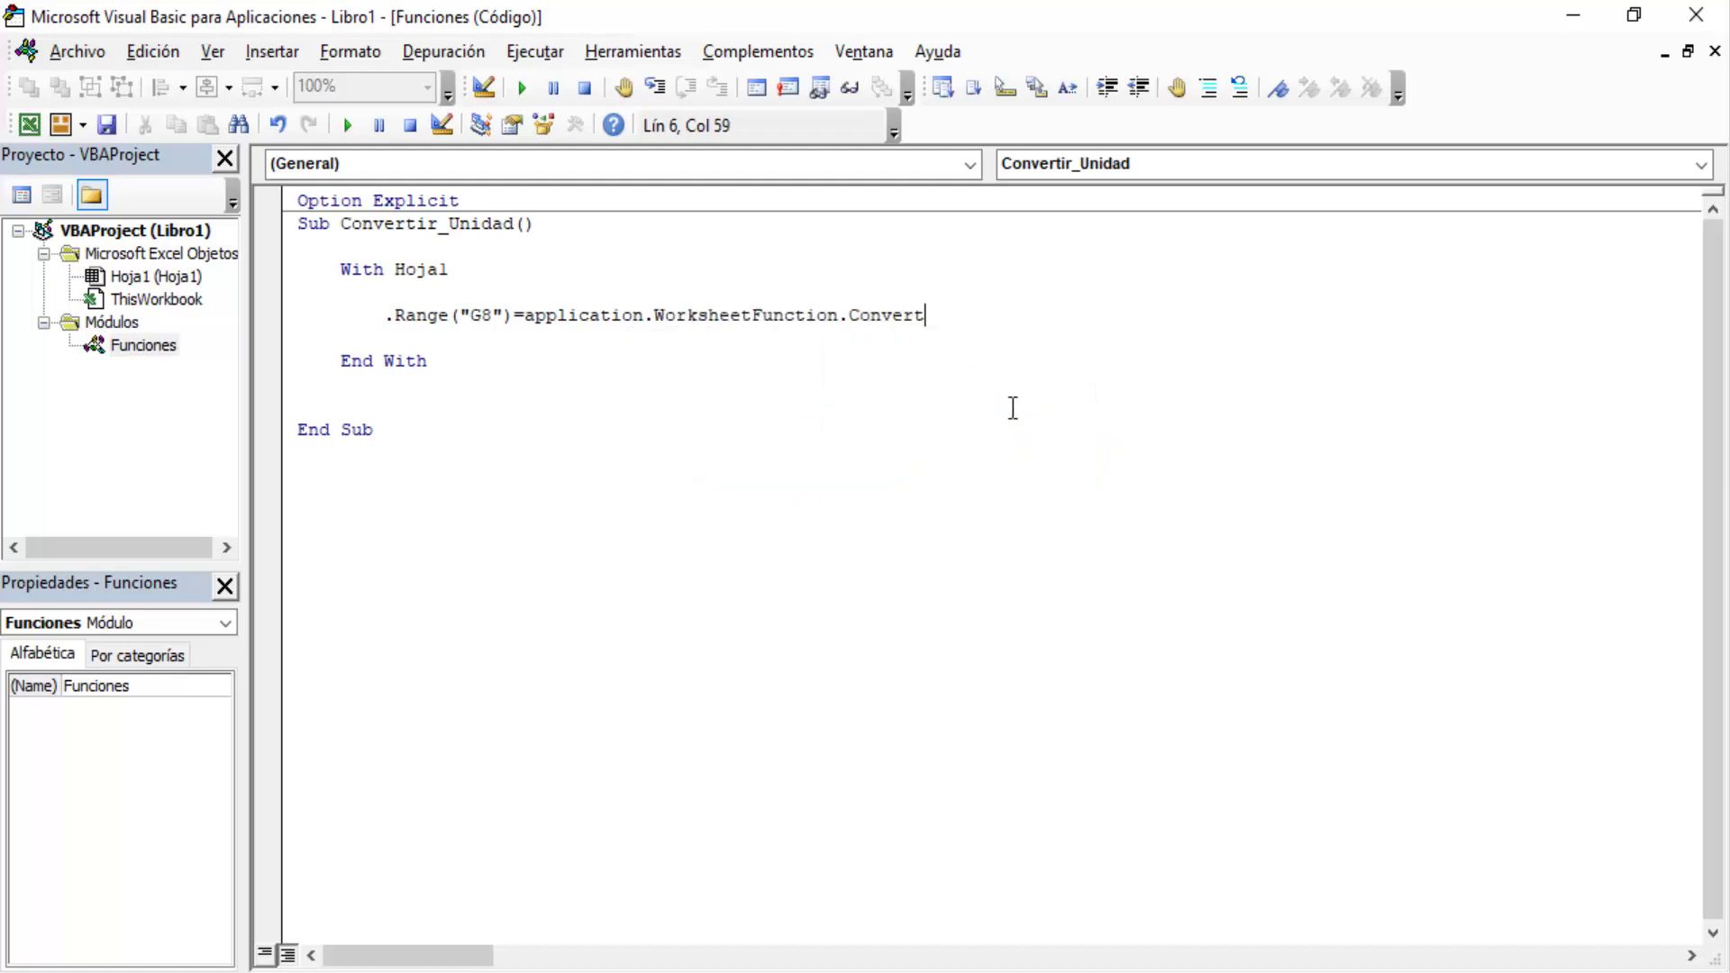
pyautogui.write('(')
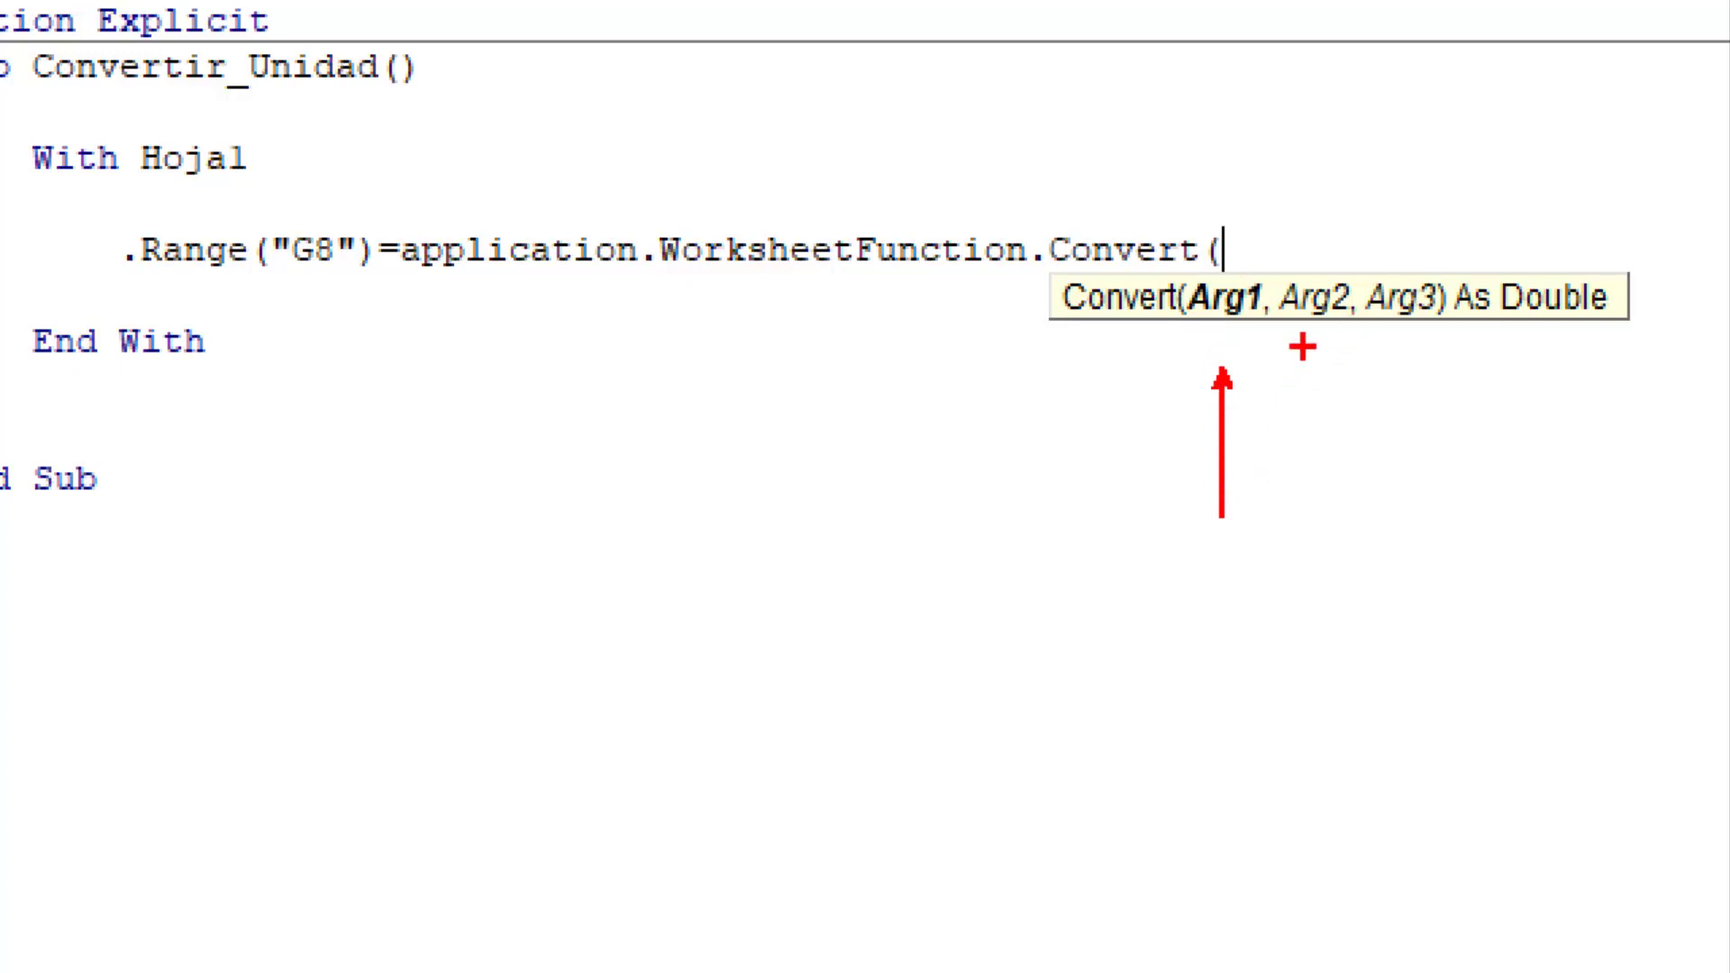
# - Pass .Range("E8") as the first Convert argument, the value to convert
pyautogui.moveTo(1314, 365); pyautogui.dragTo(1314, 601)
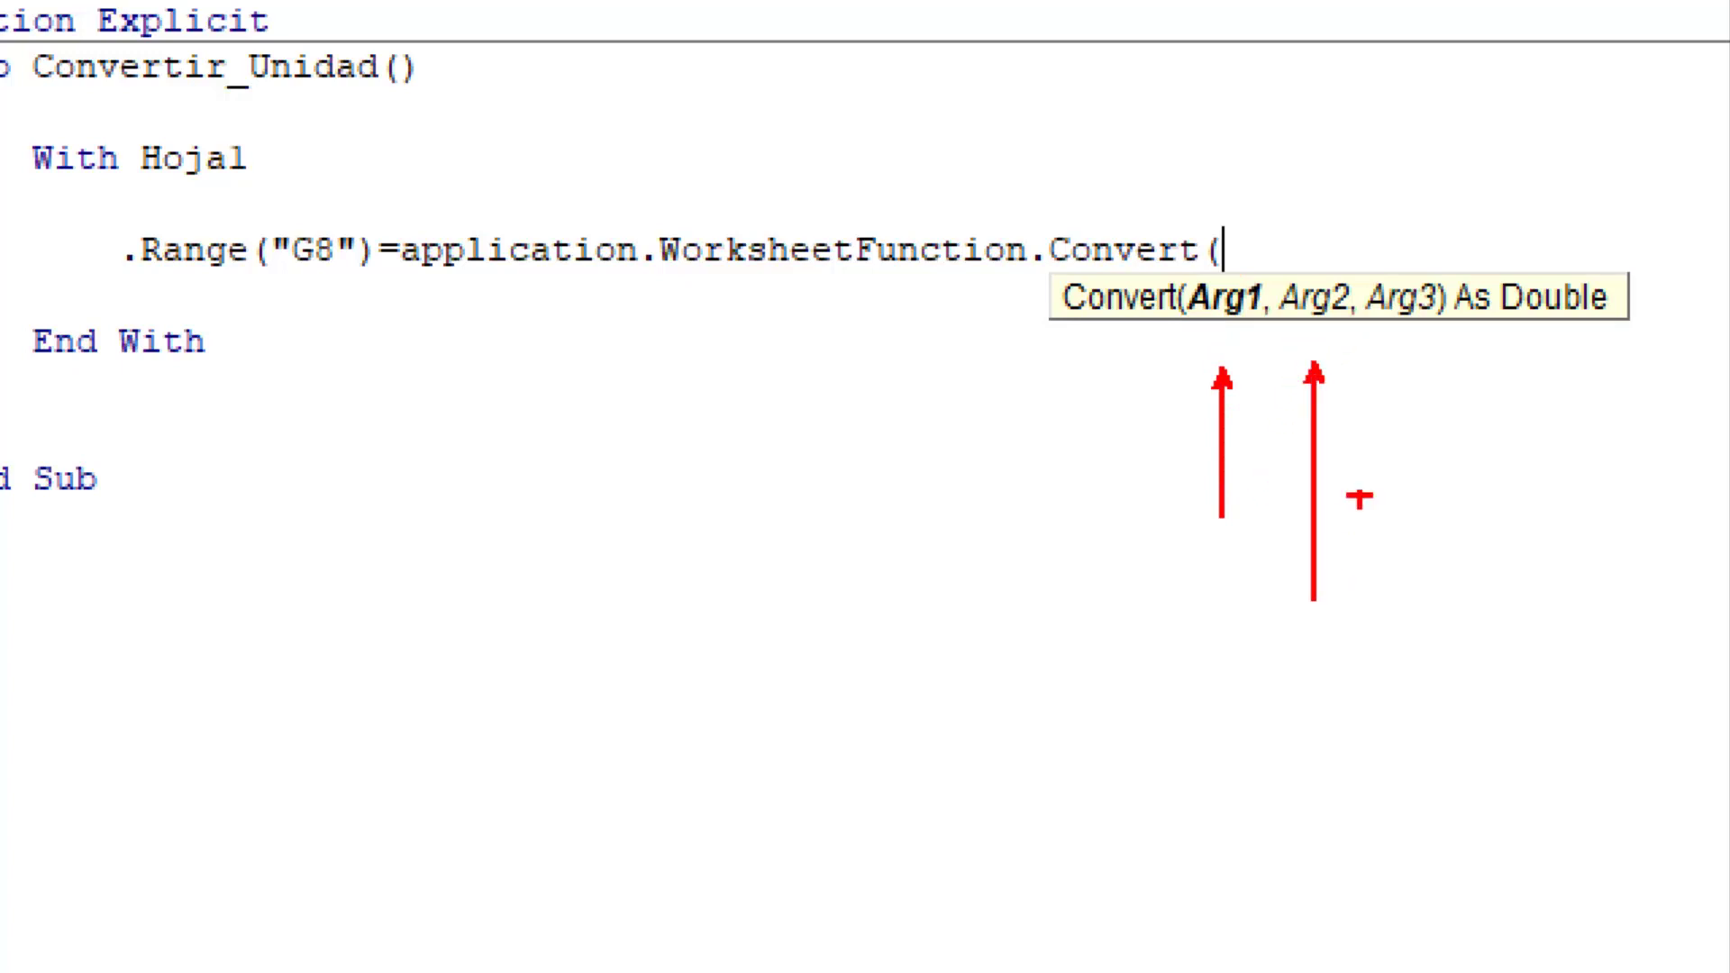
pyautogui.moveTo(1413, 359); pyautogui.dragTo(1413, 743)
pyautogui.press('Escape')
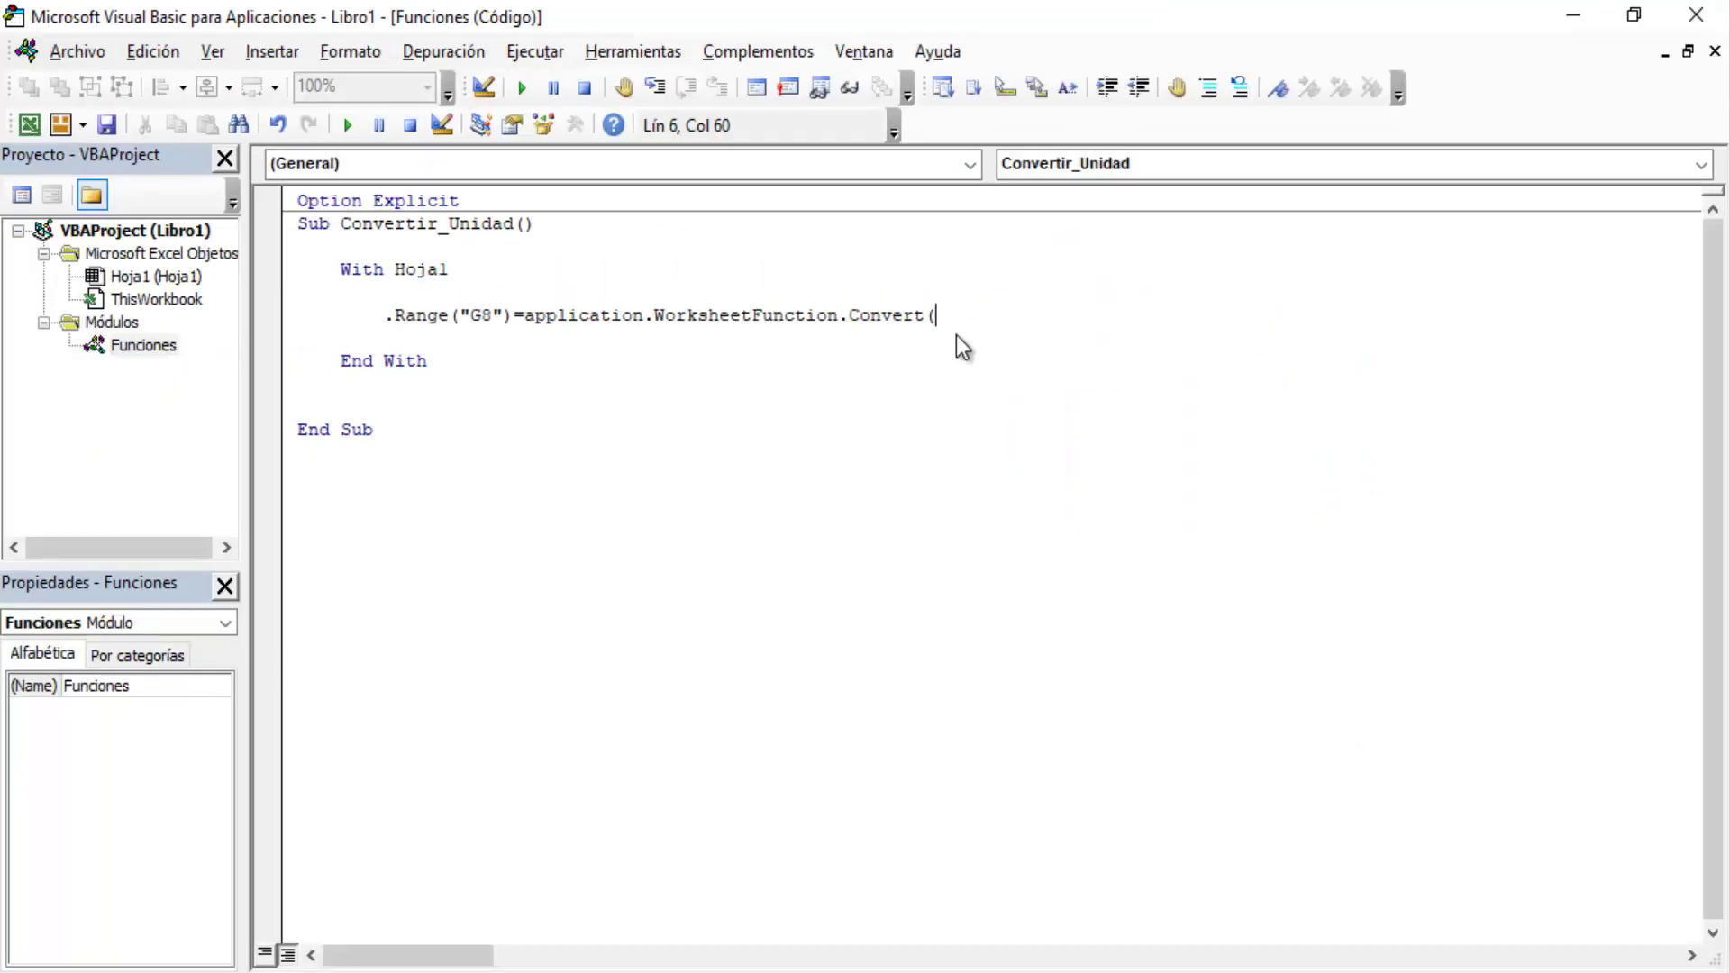
pyautogui.write('.R')
pyautogui.press('Tab')
pyautogui.write('(')
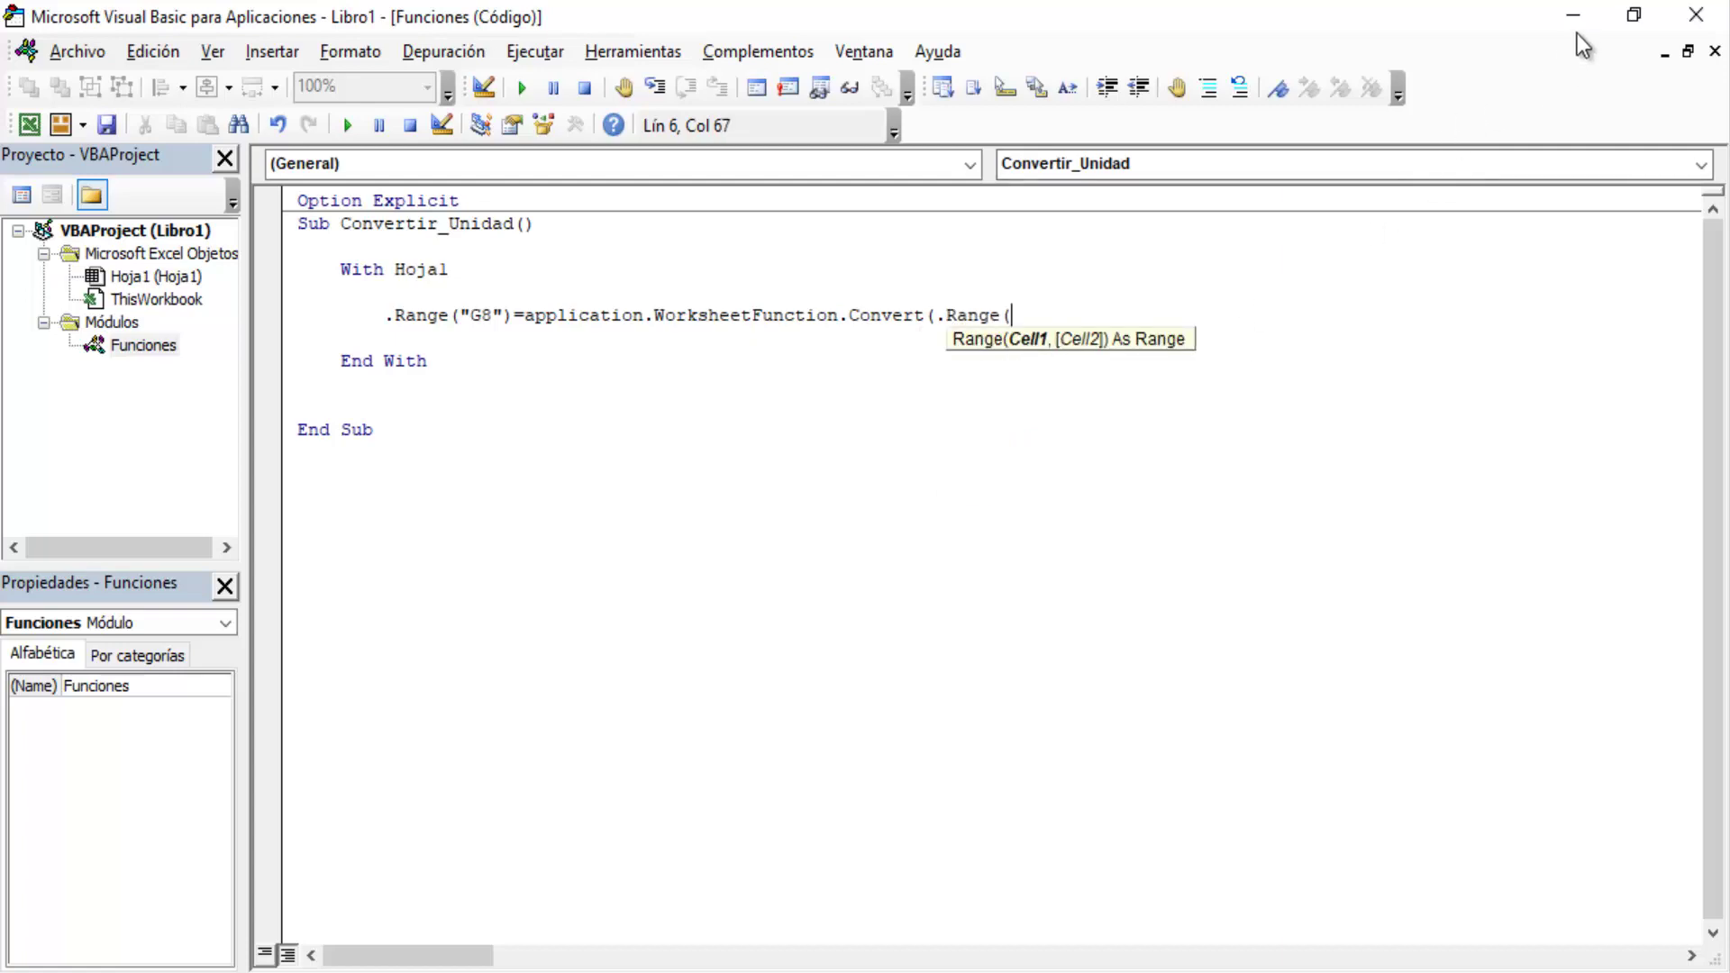
pyautogui.click(1577, 28)
pyautogui.click(505, 554)
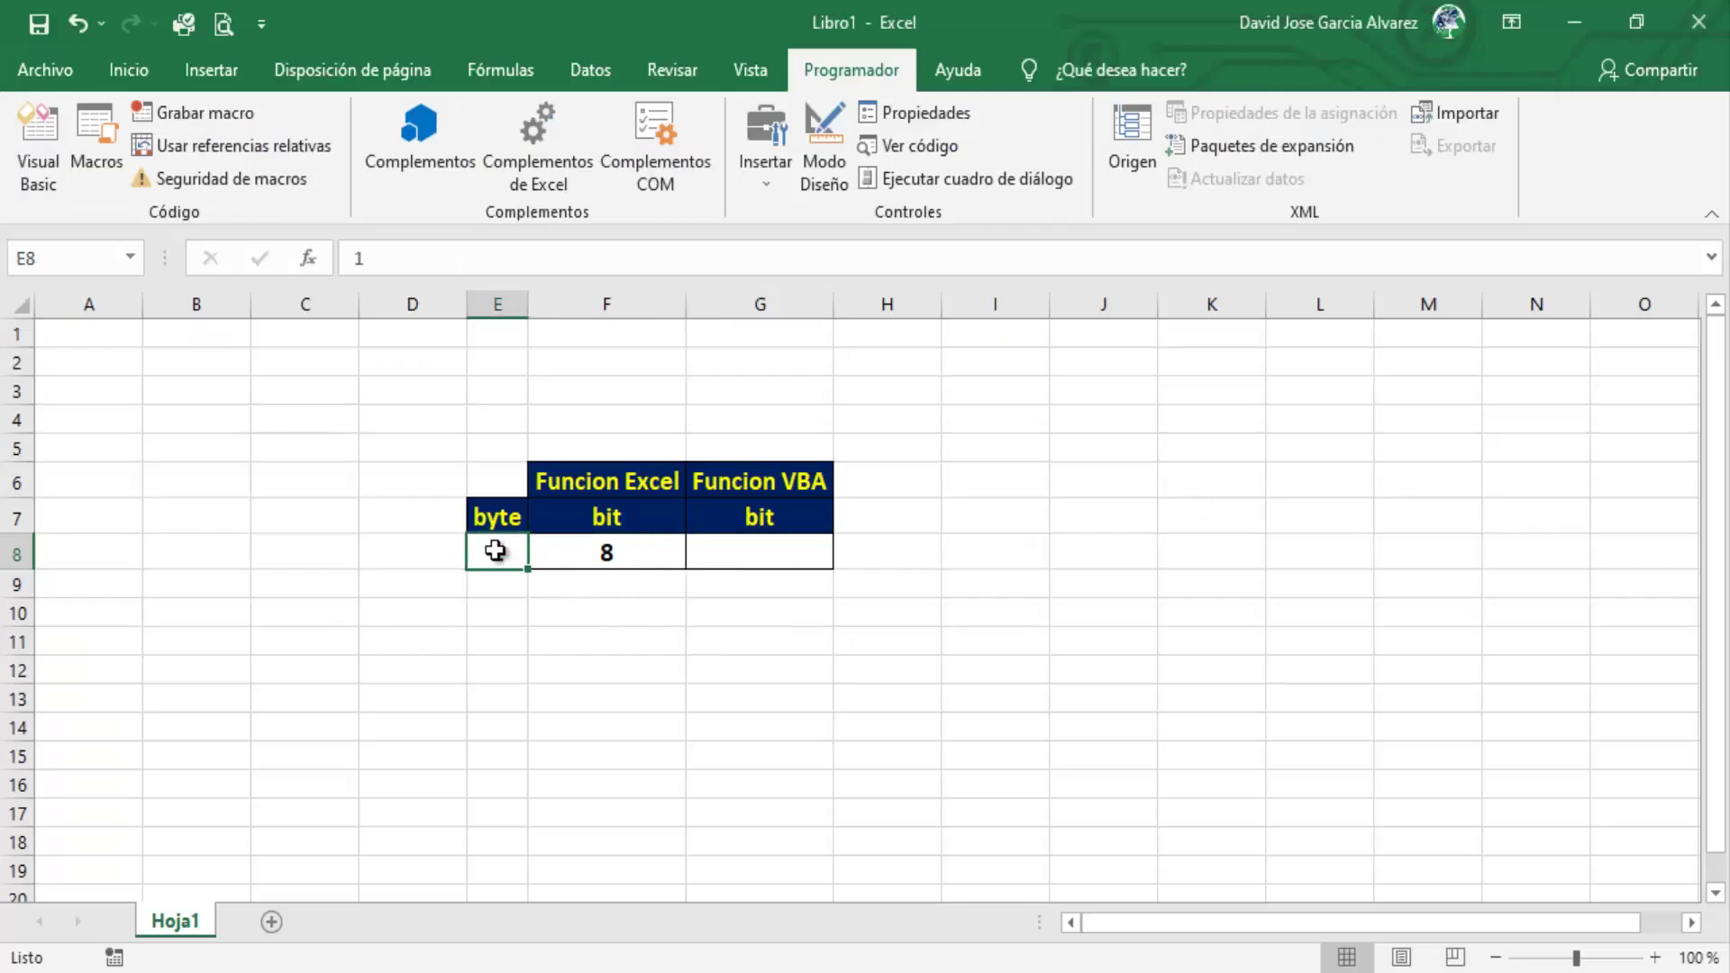
pyautogui.click(47, 176)
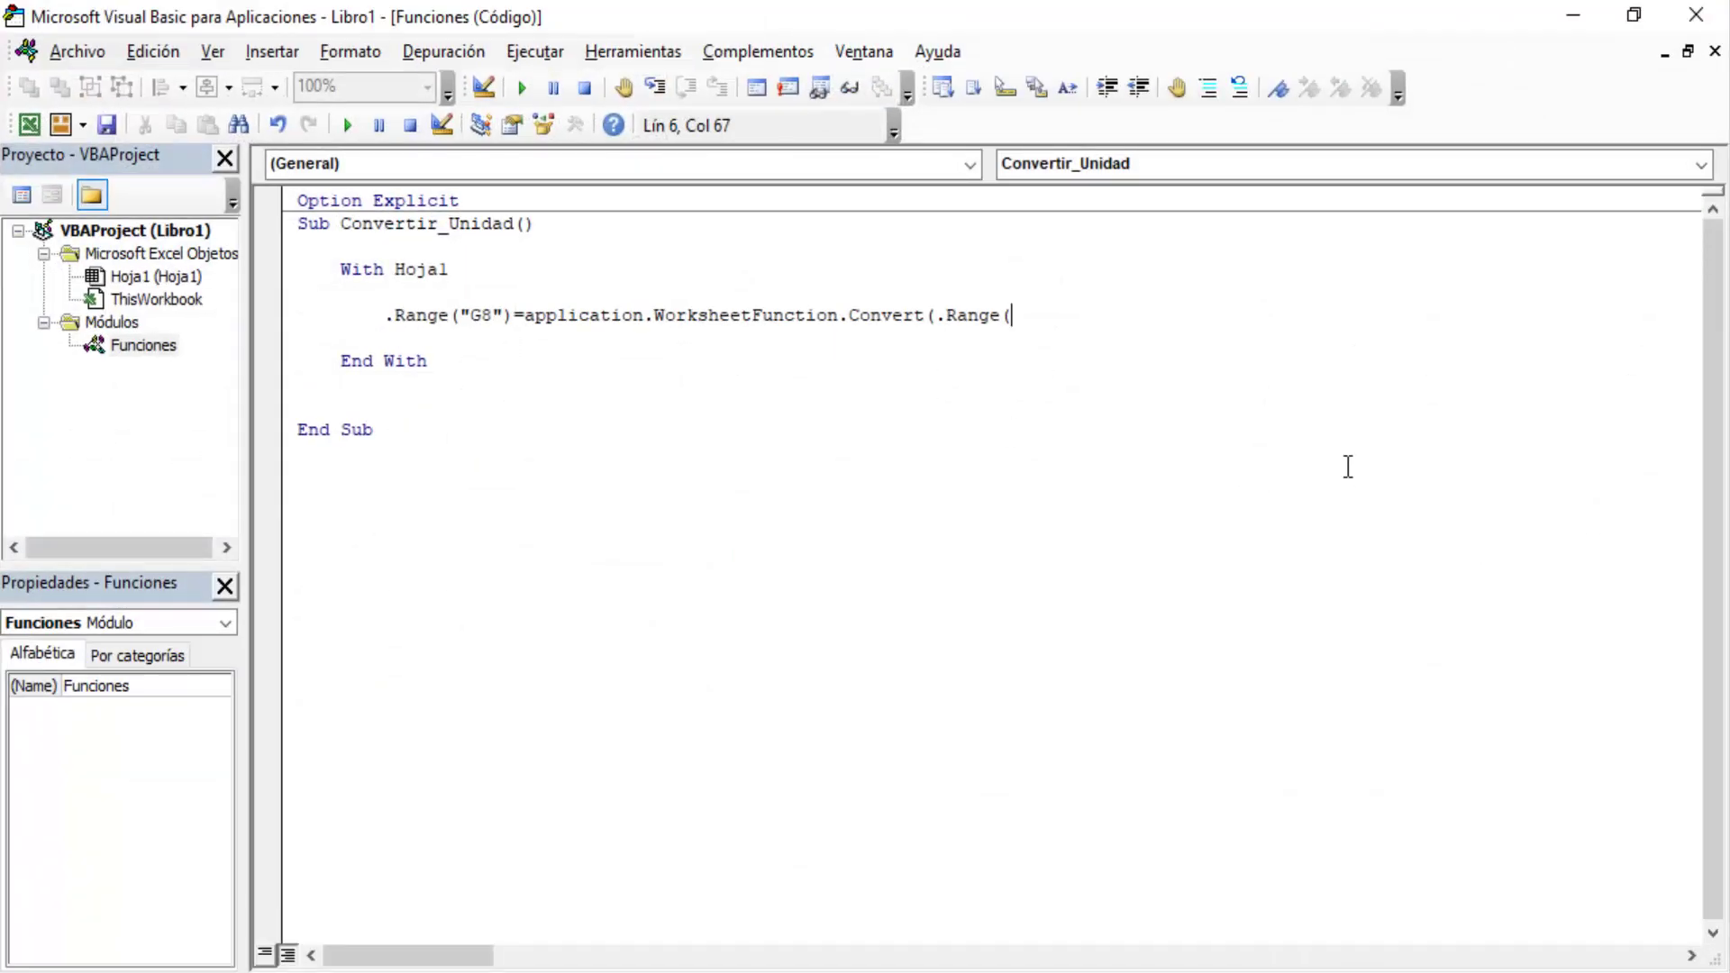
pyautogui.write('"')
pyautogui.write('E8')
pyautogui.write('")')
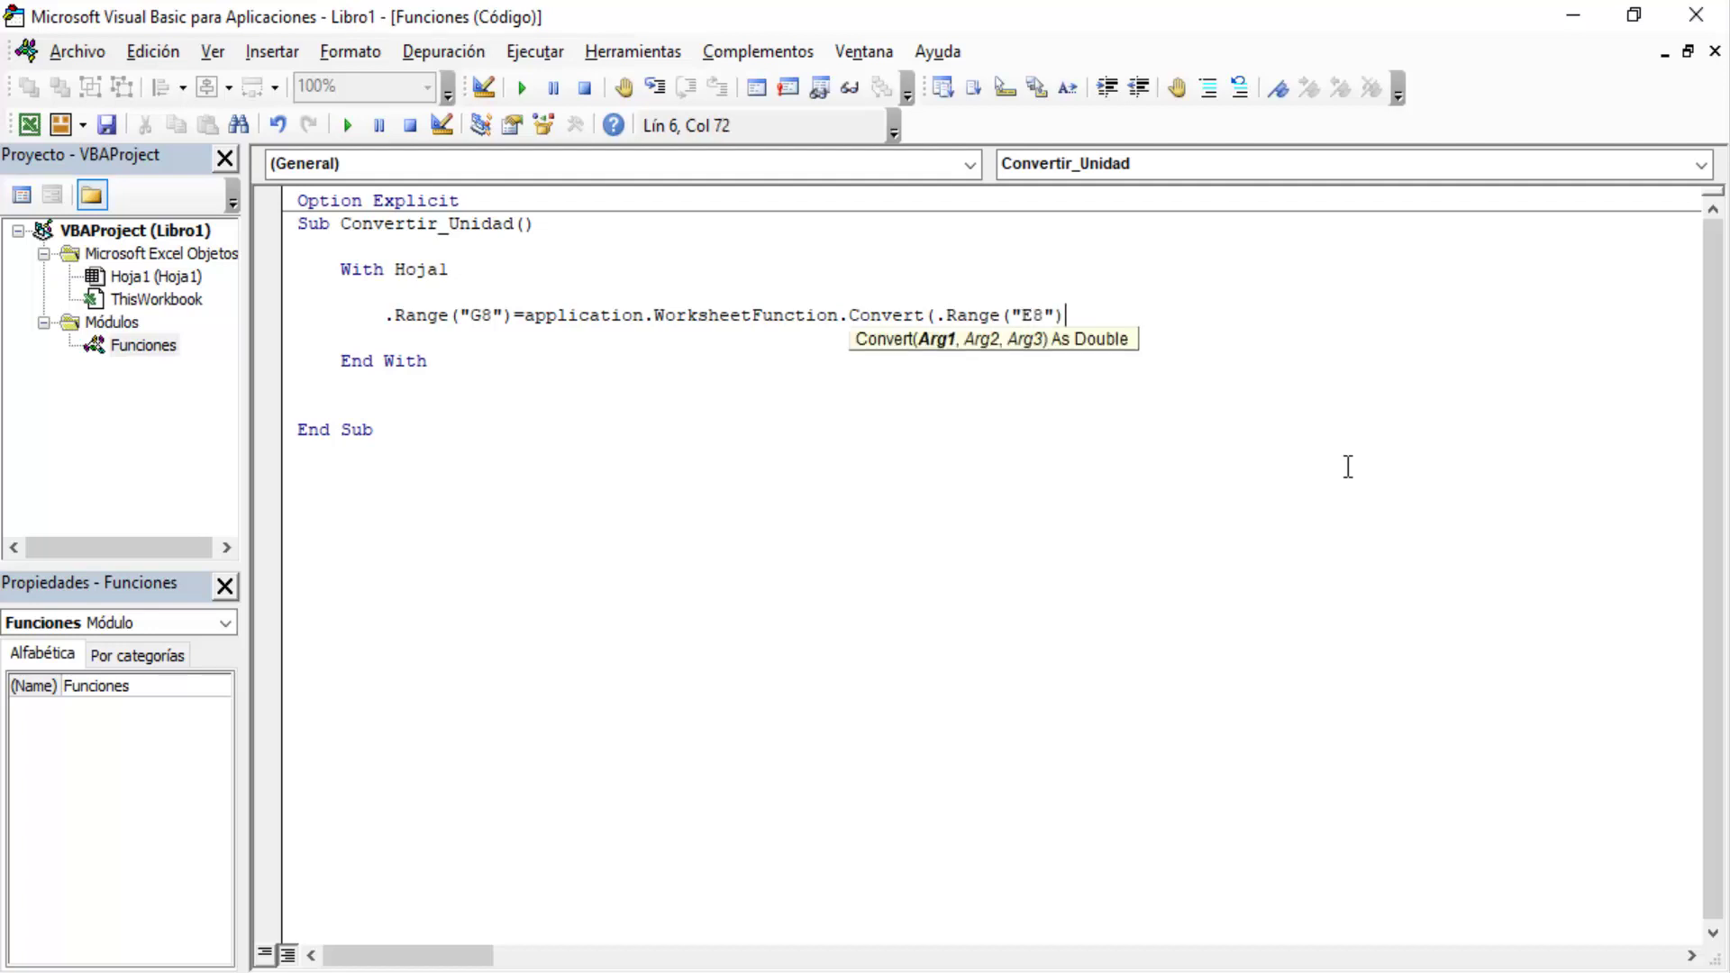
pyautogui.write(',')
# - Add .Range("E7") as the source-unit argument and begin the third Range reference
pyautogui.click(1575, 27)
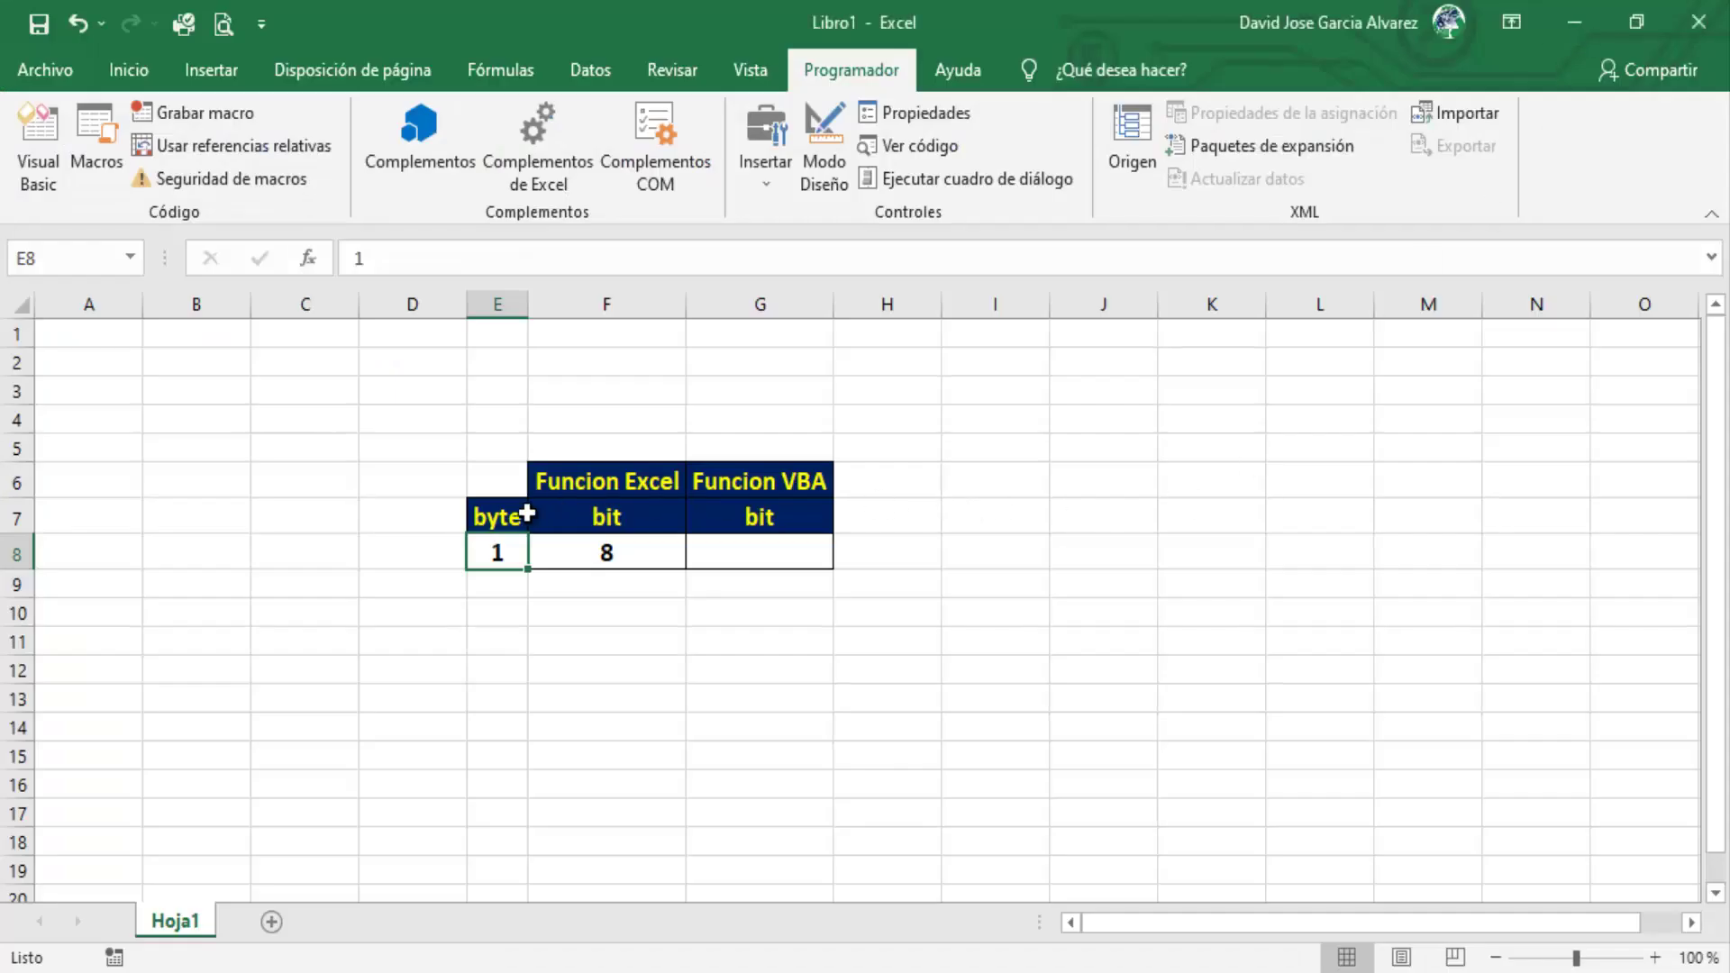
pyautogui.click(497, 518)
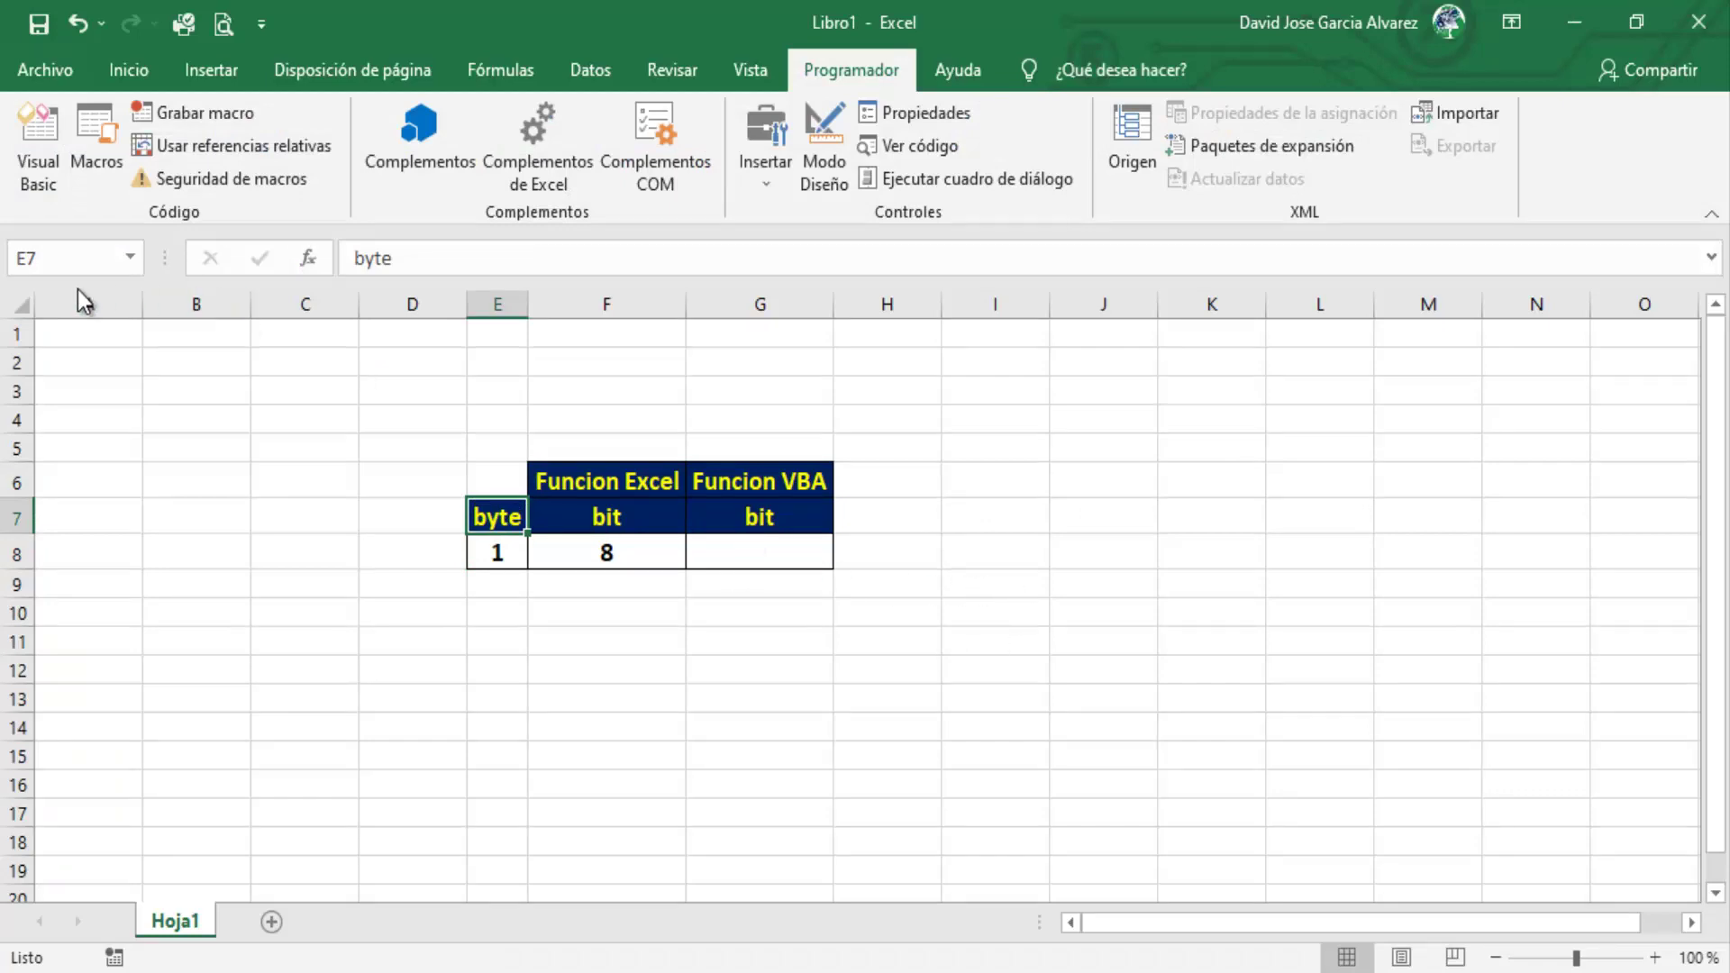
pyautogui.click(38, 148)
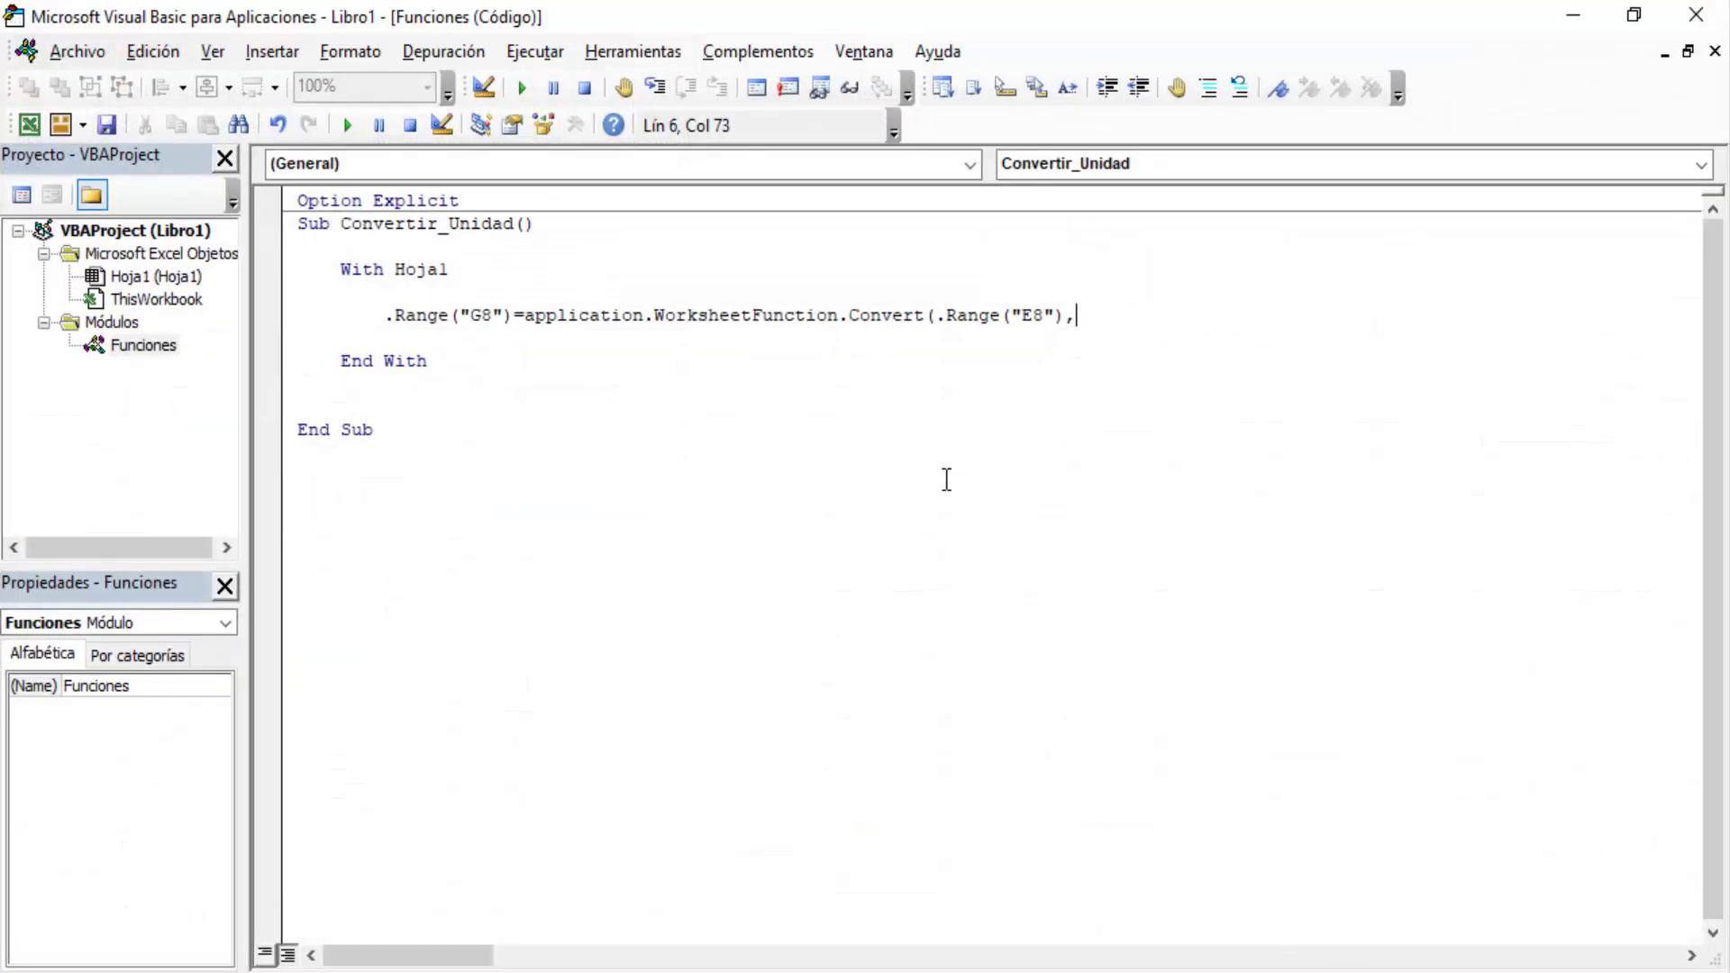
pyautogui.write('.Range(')
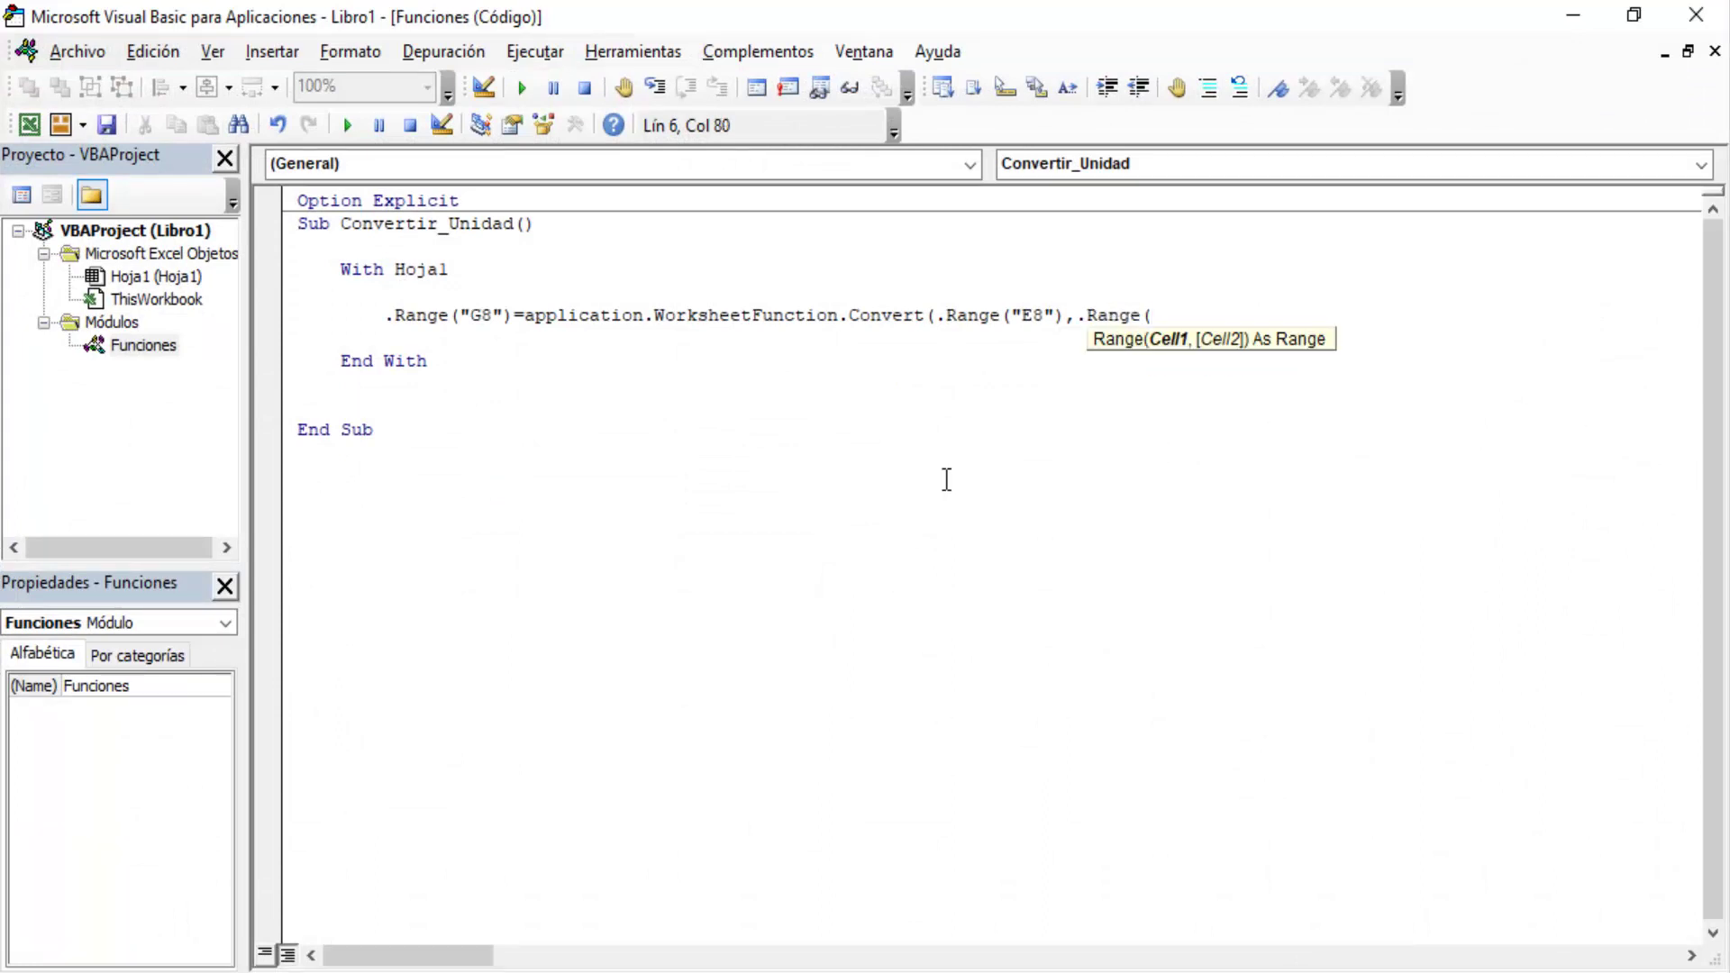
pyautogui.write('"E7')
pyautogui.write('")=')
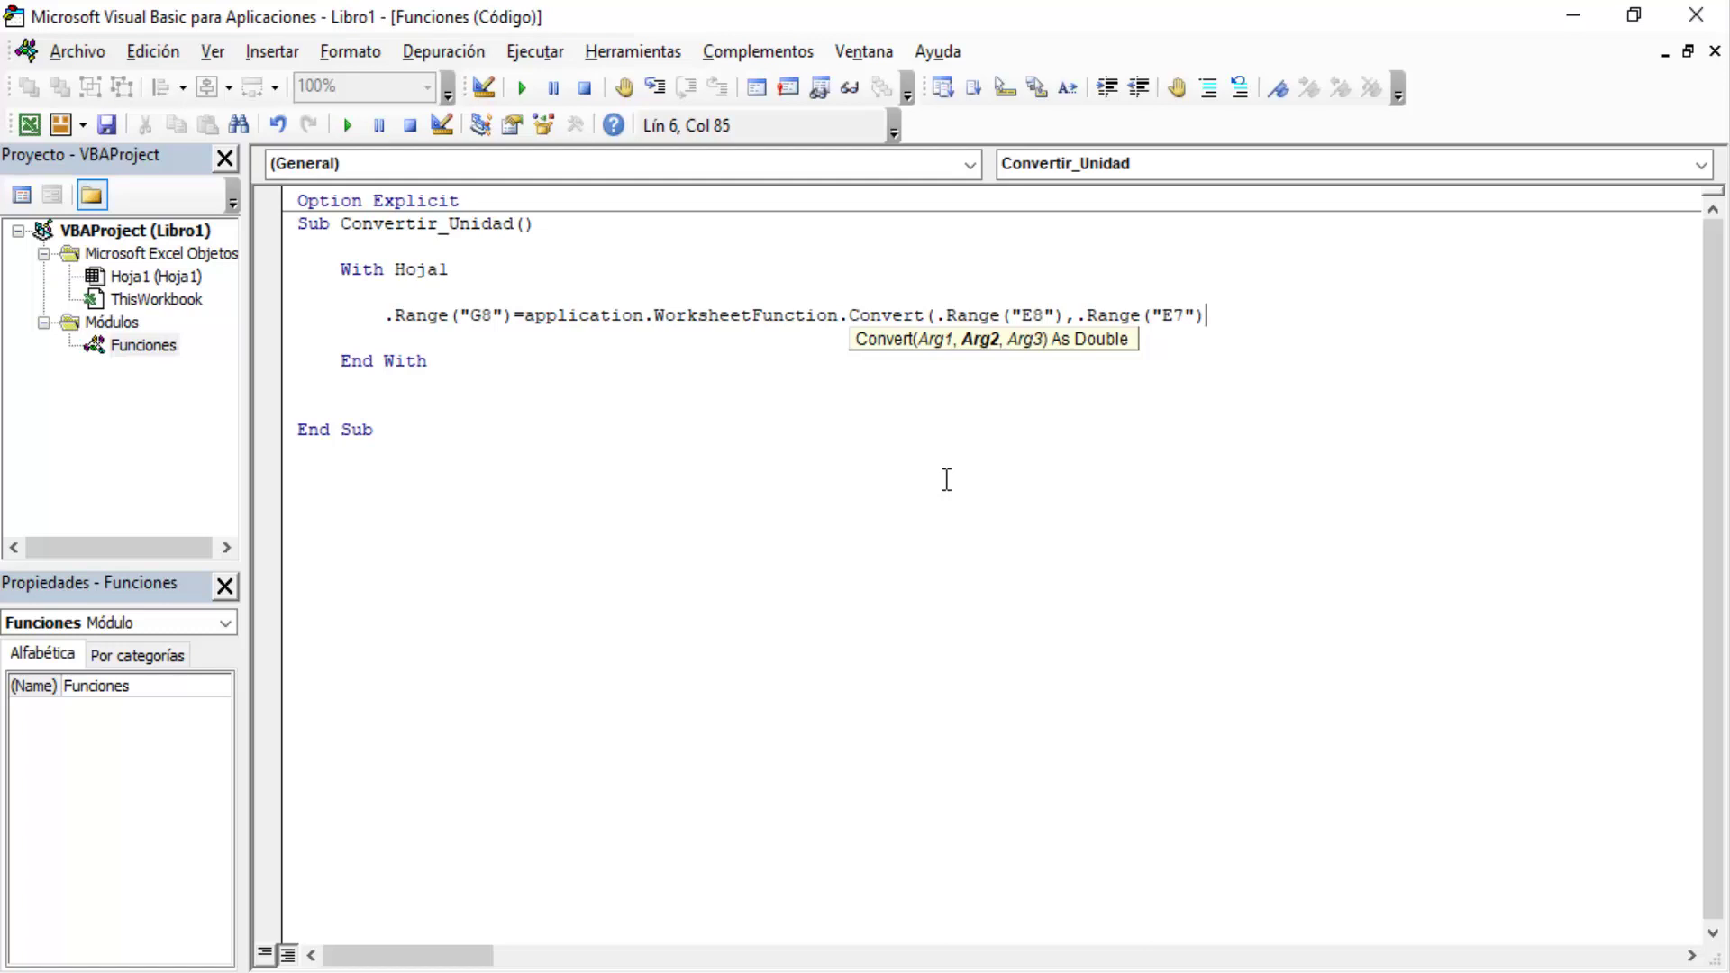
pyautogui.write(',')
pyautogui.write('.r')
pyautogui.press('Tab')
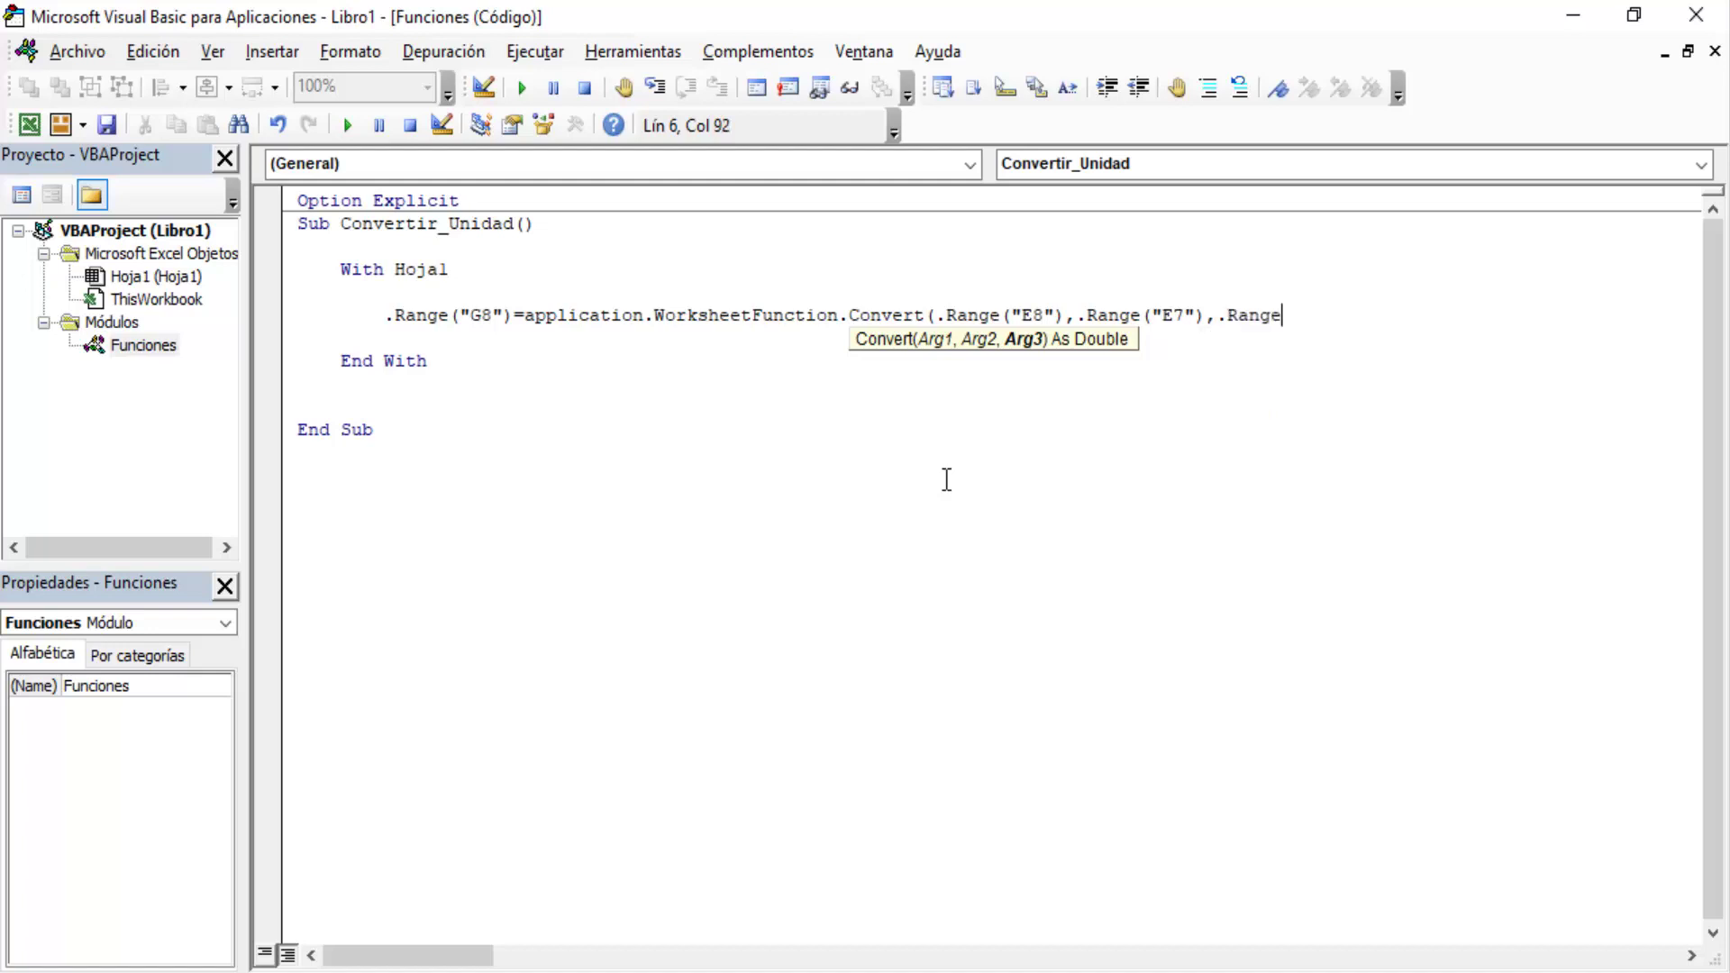
pyautogui.write('(')
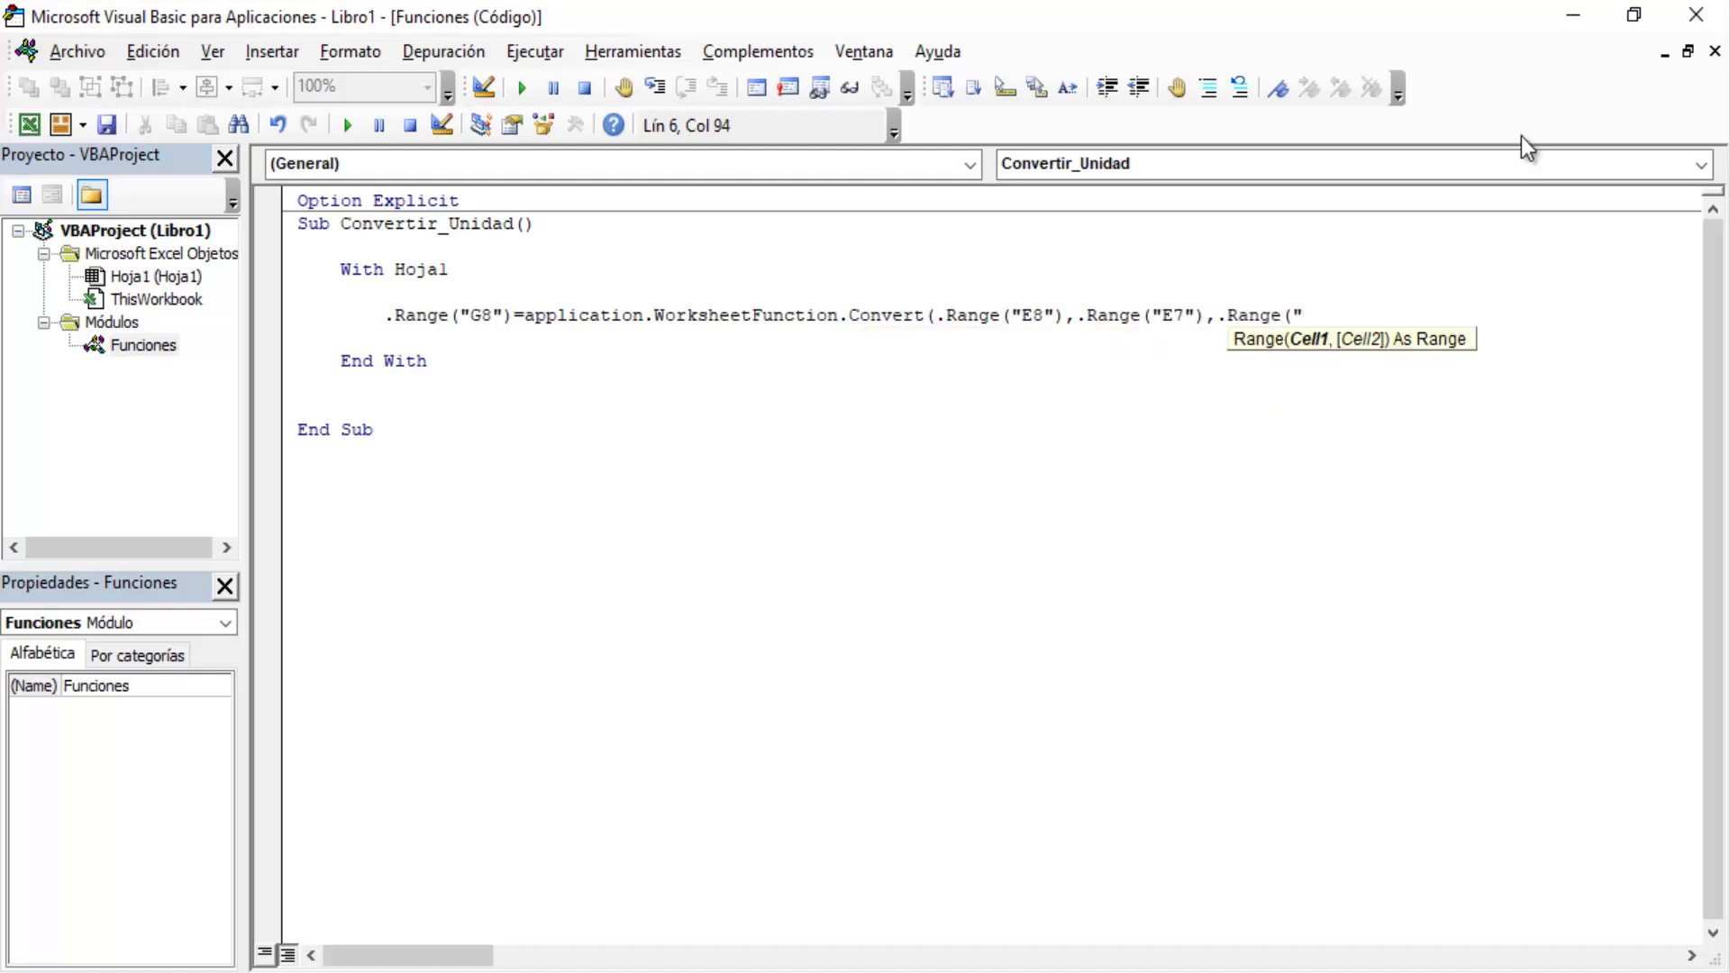
pyautogui.write('"')
# - Close the Convert call with .Range("F7") as the target unit and commit the line
pyautogui.hotkey('alt', 'F11')
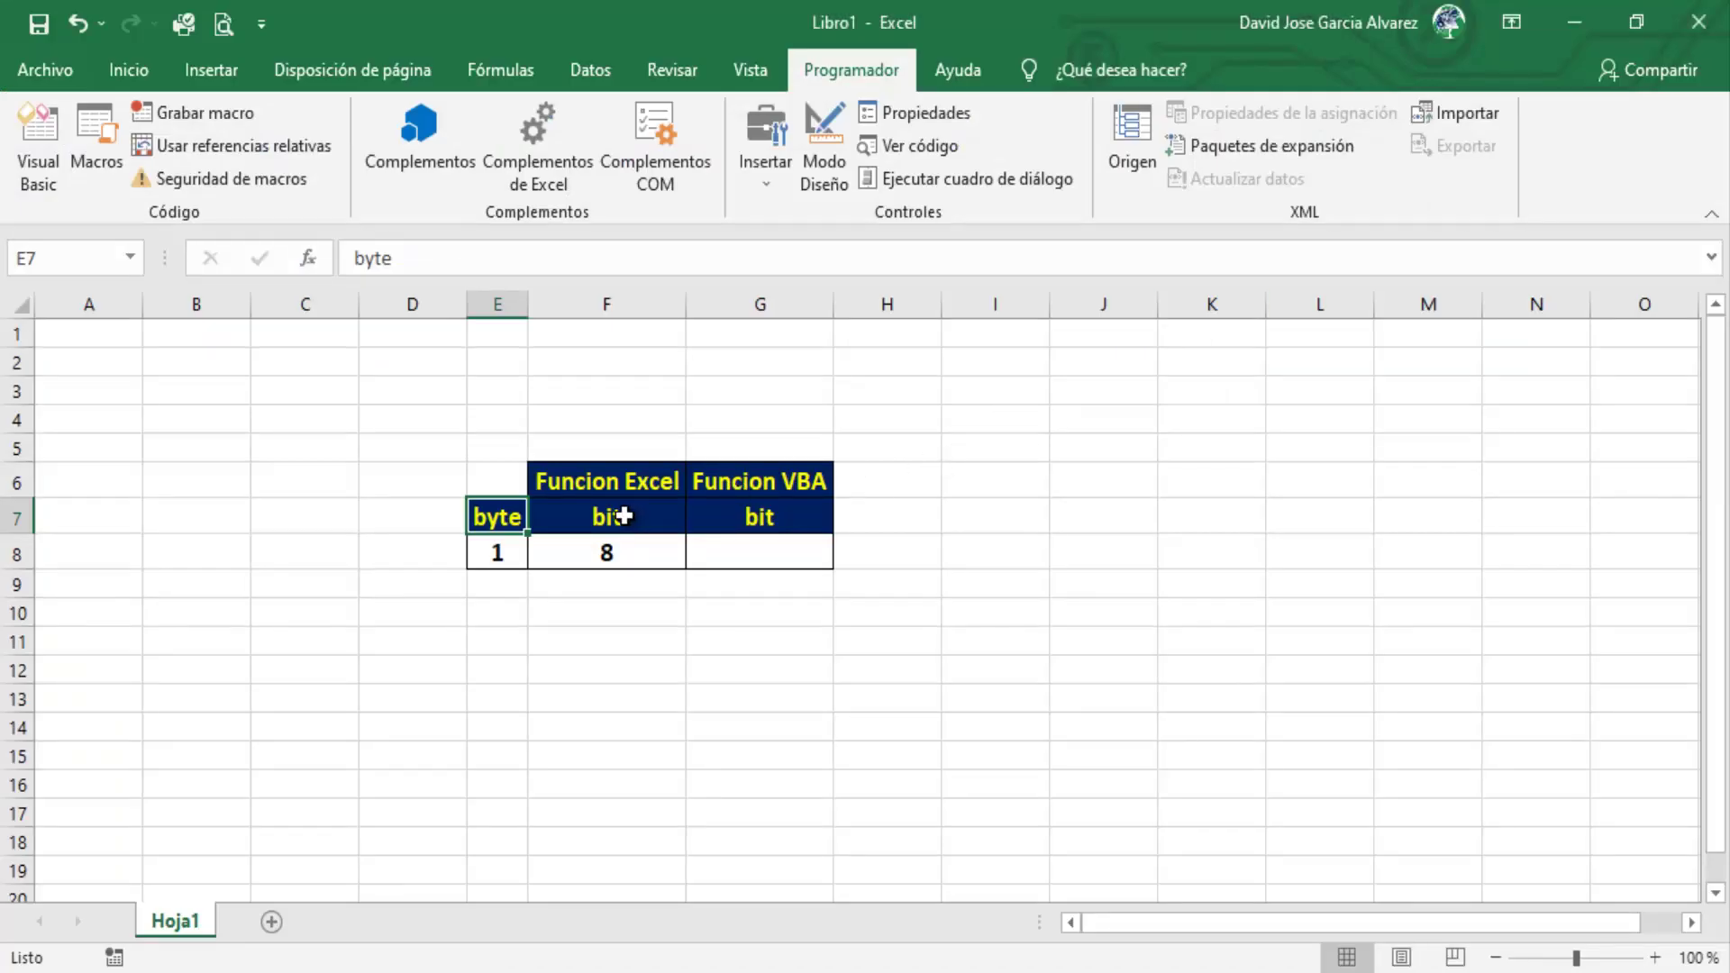
pyautogui.click(618, 514)
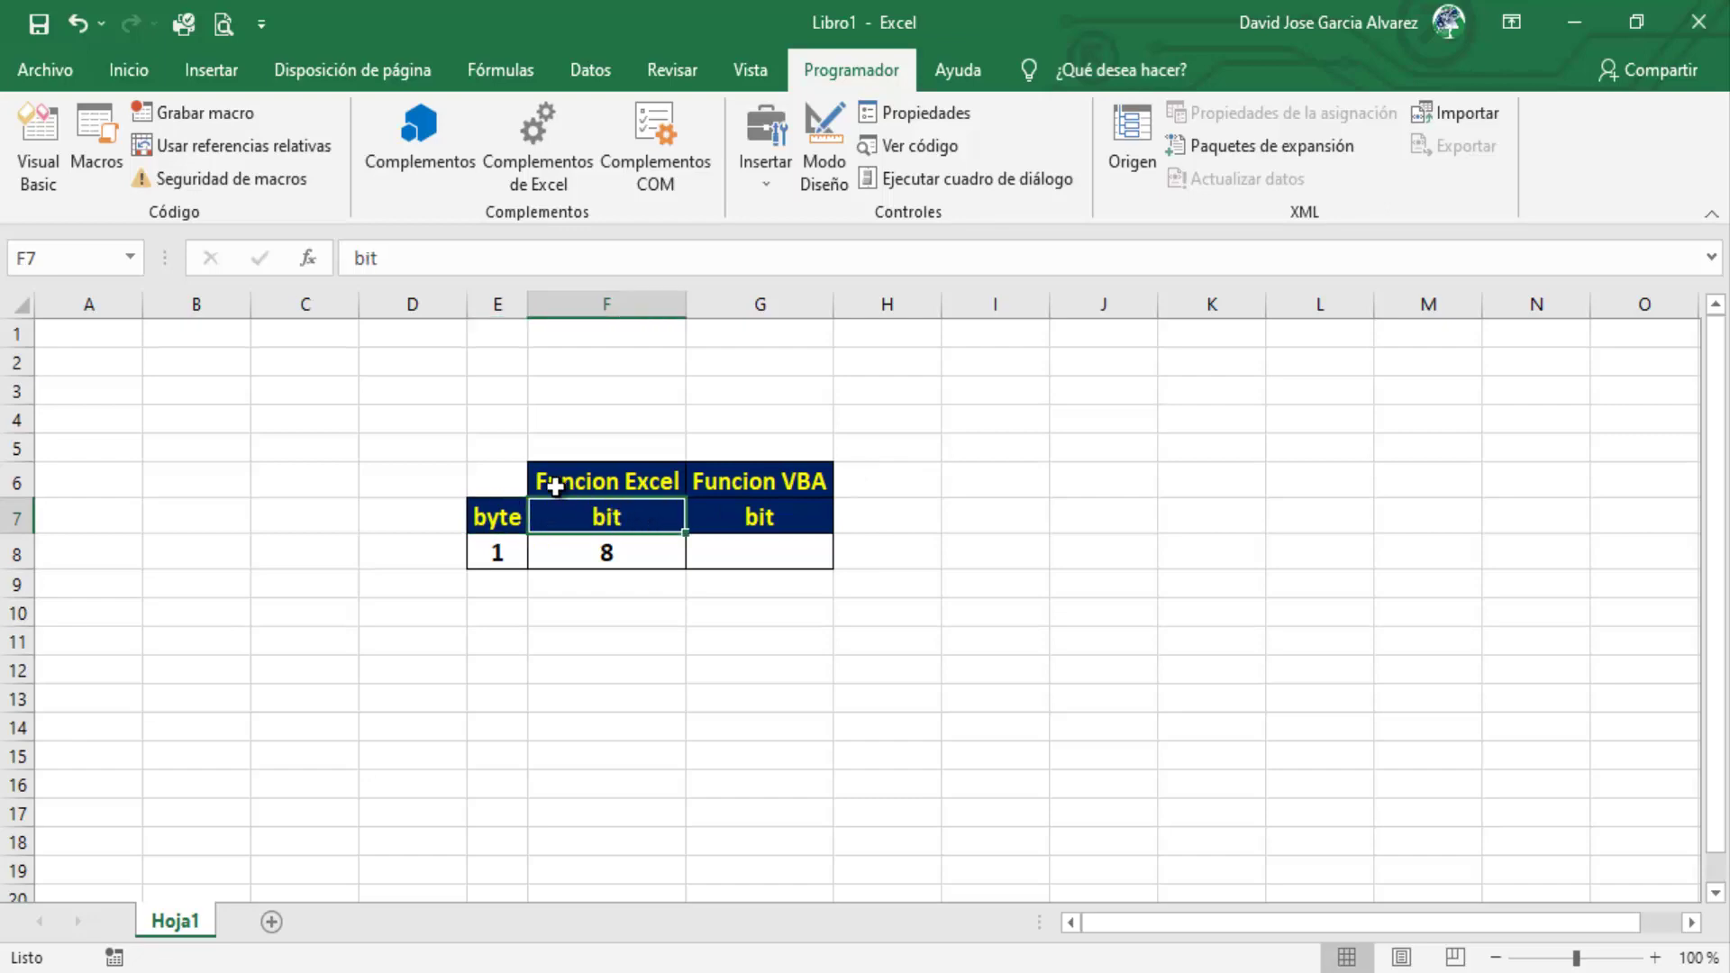
pyautogui.click(34, 158)
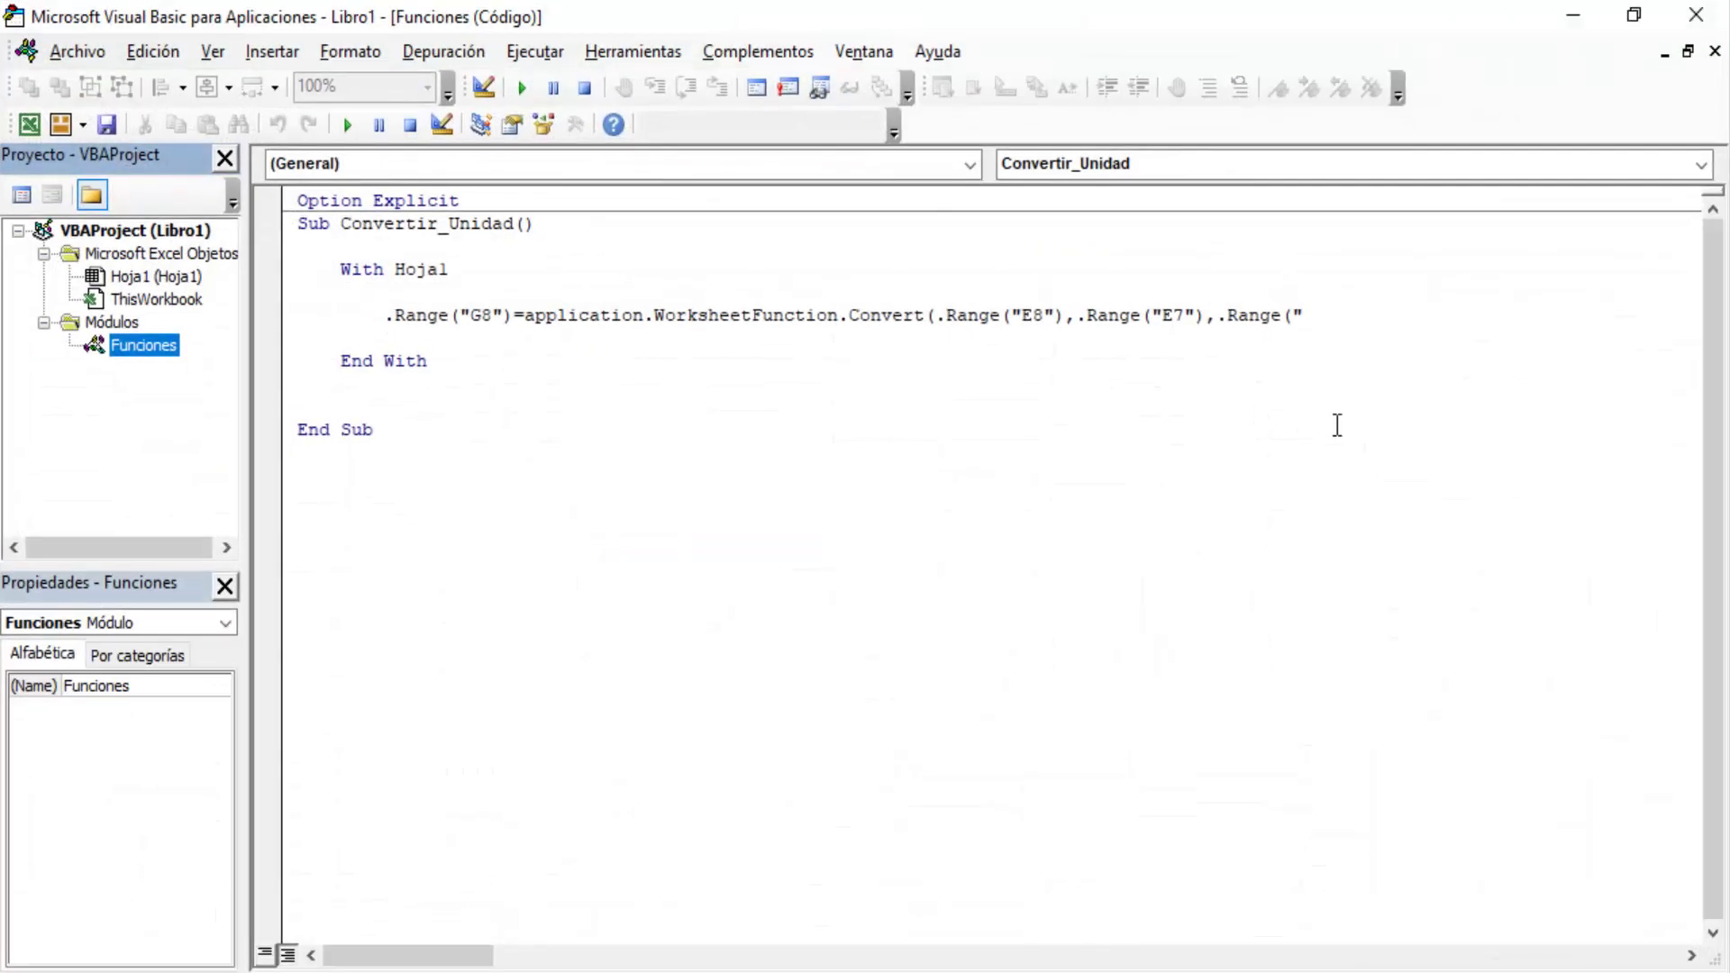
pyautogui.click(1379, 312)
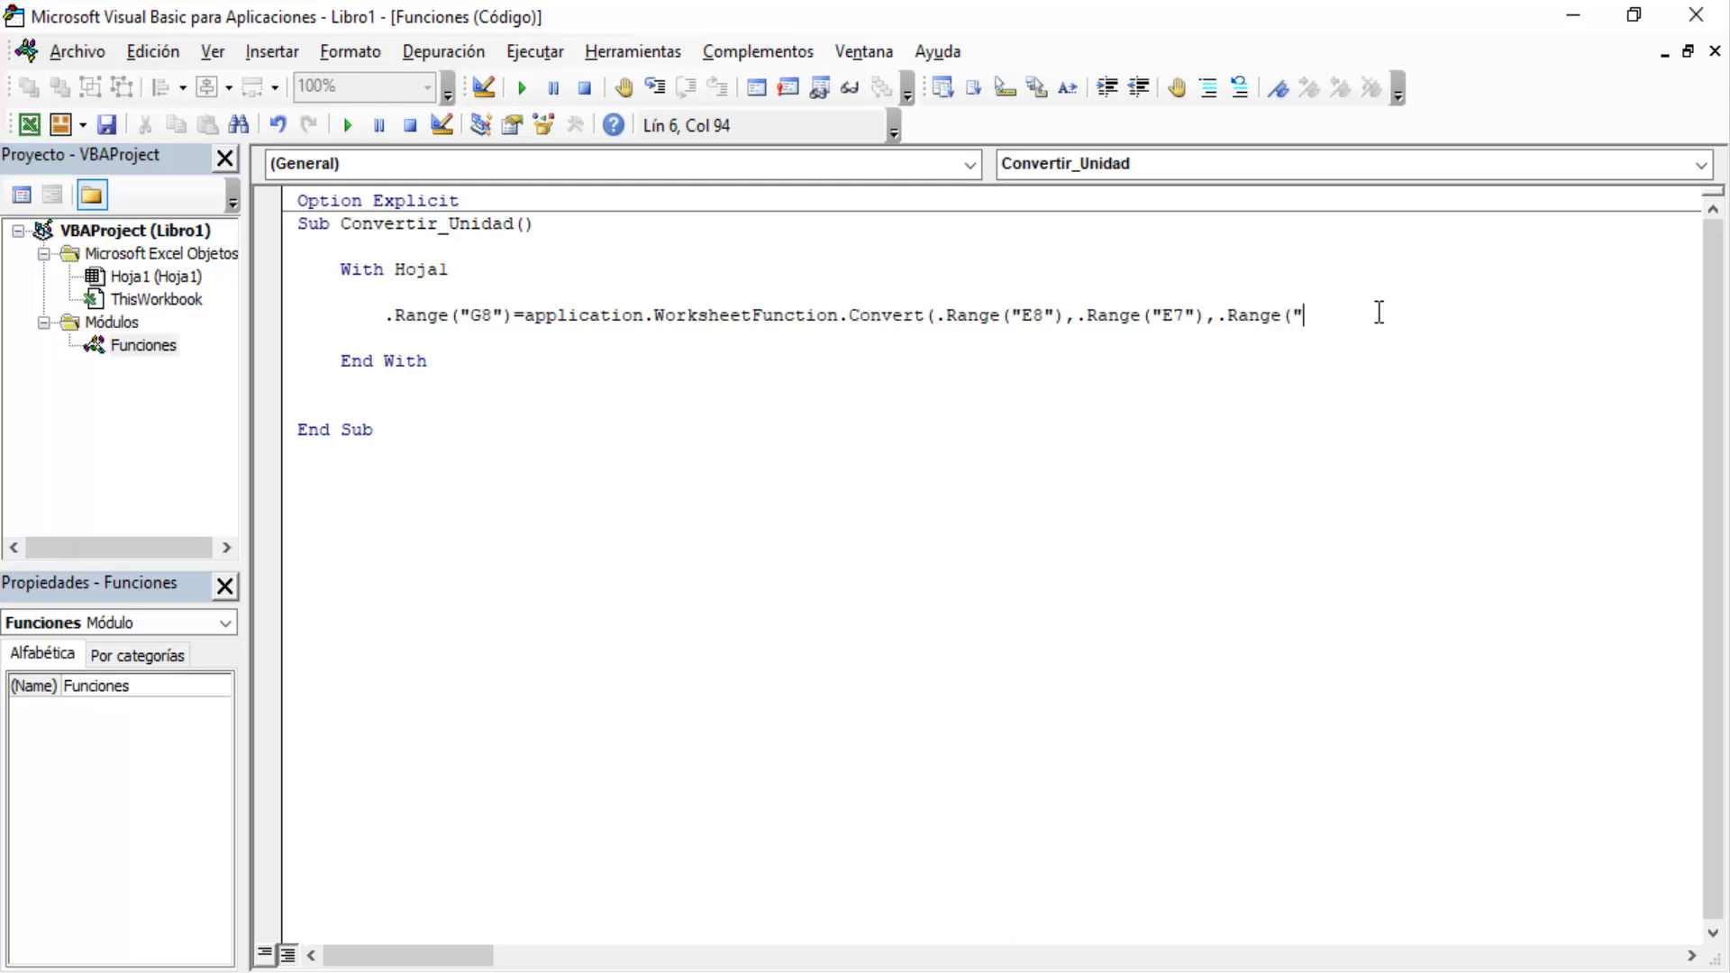
pyautogui.write('F7"')
pyautogui.write(')')
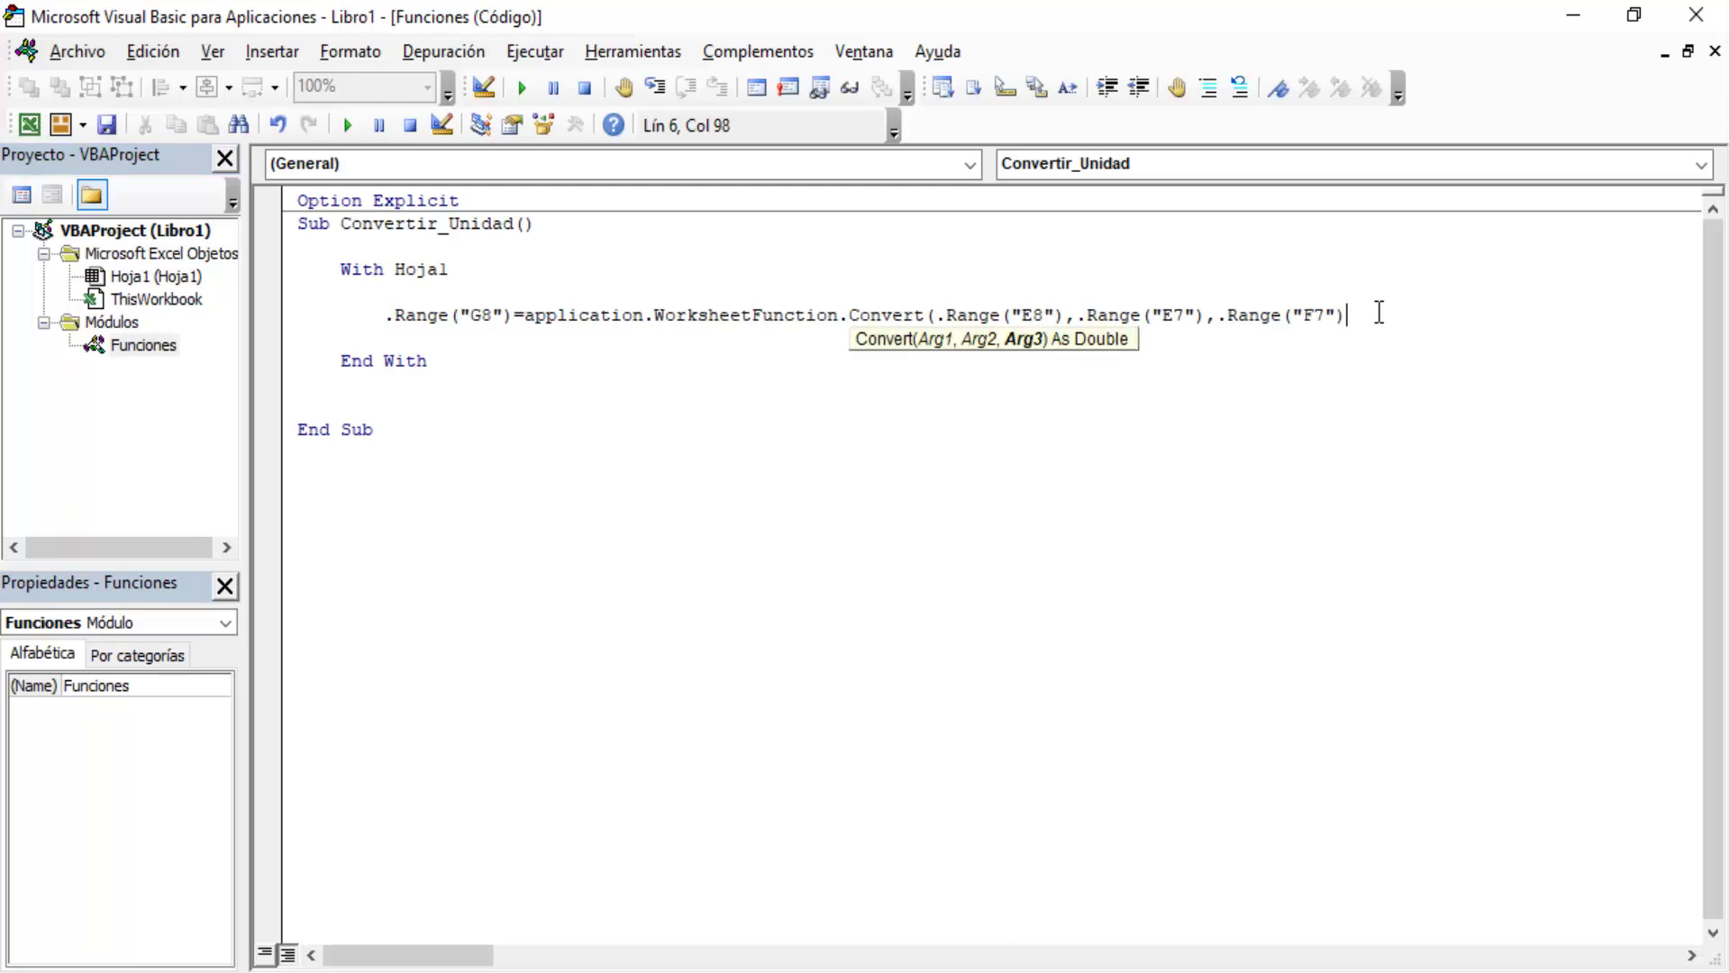
pyautogui.write(')')
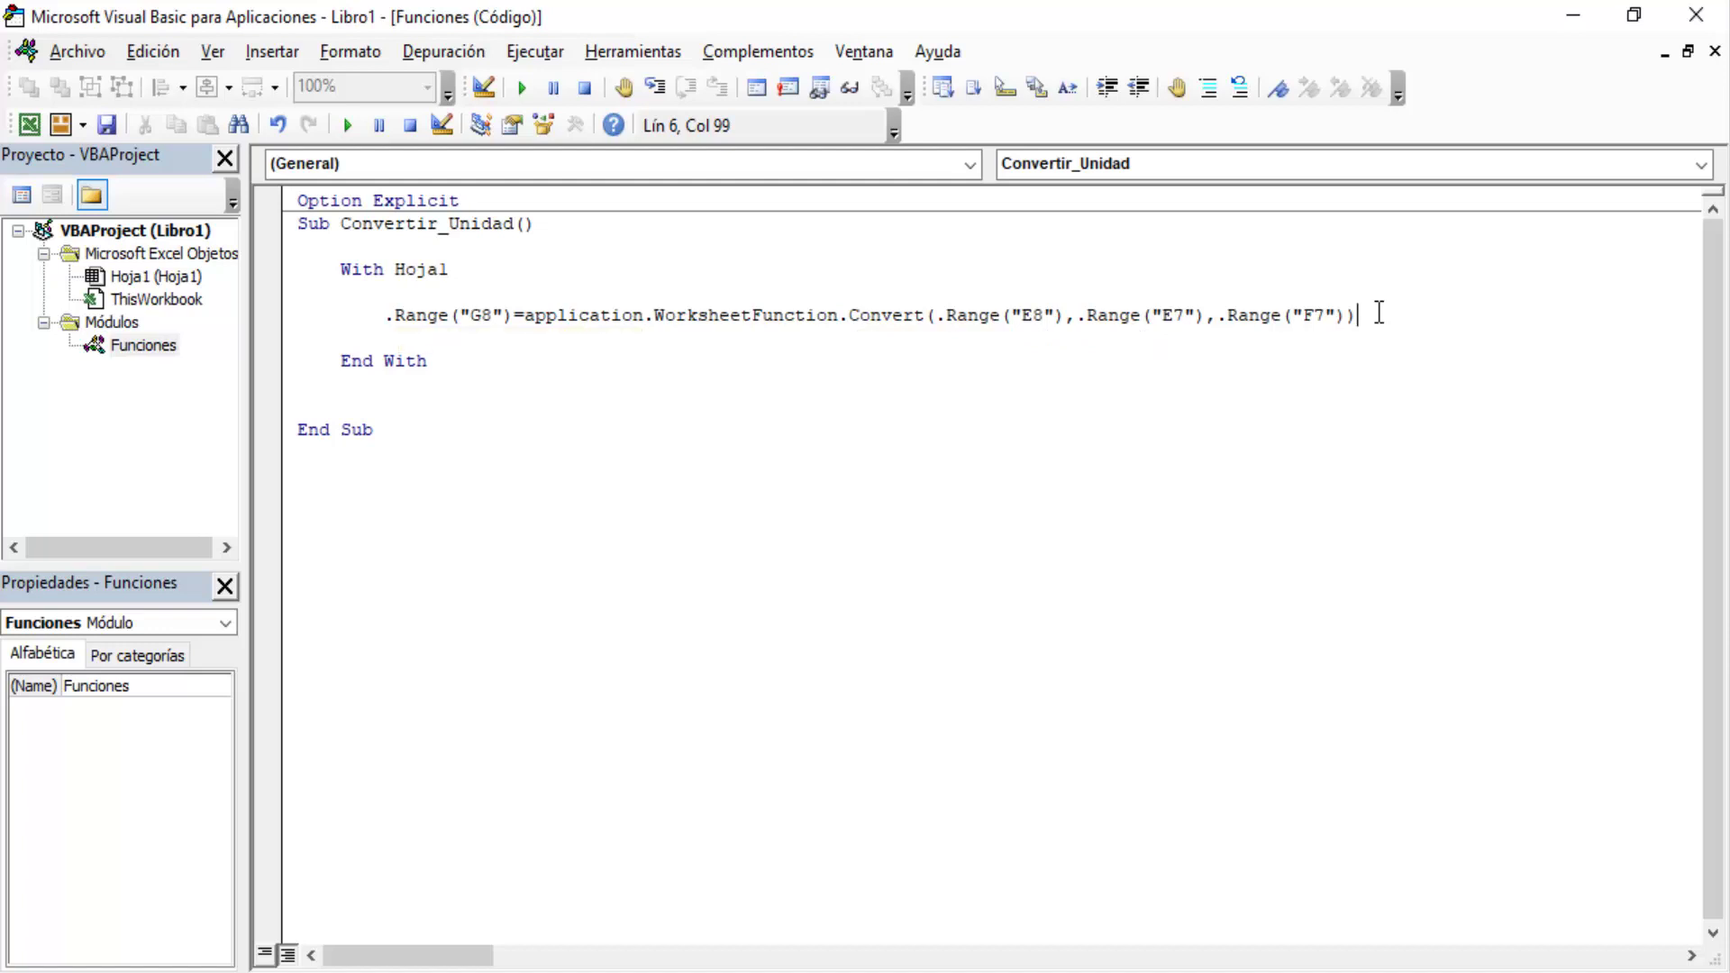
pyautogui.press('Down')
pyautogui.click(1266, 385)
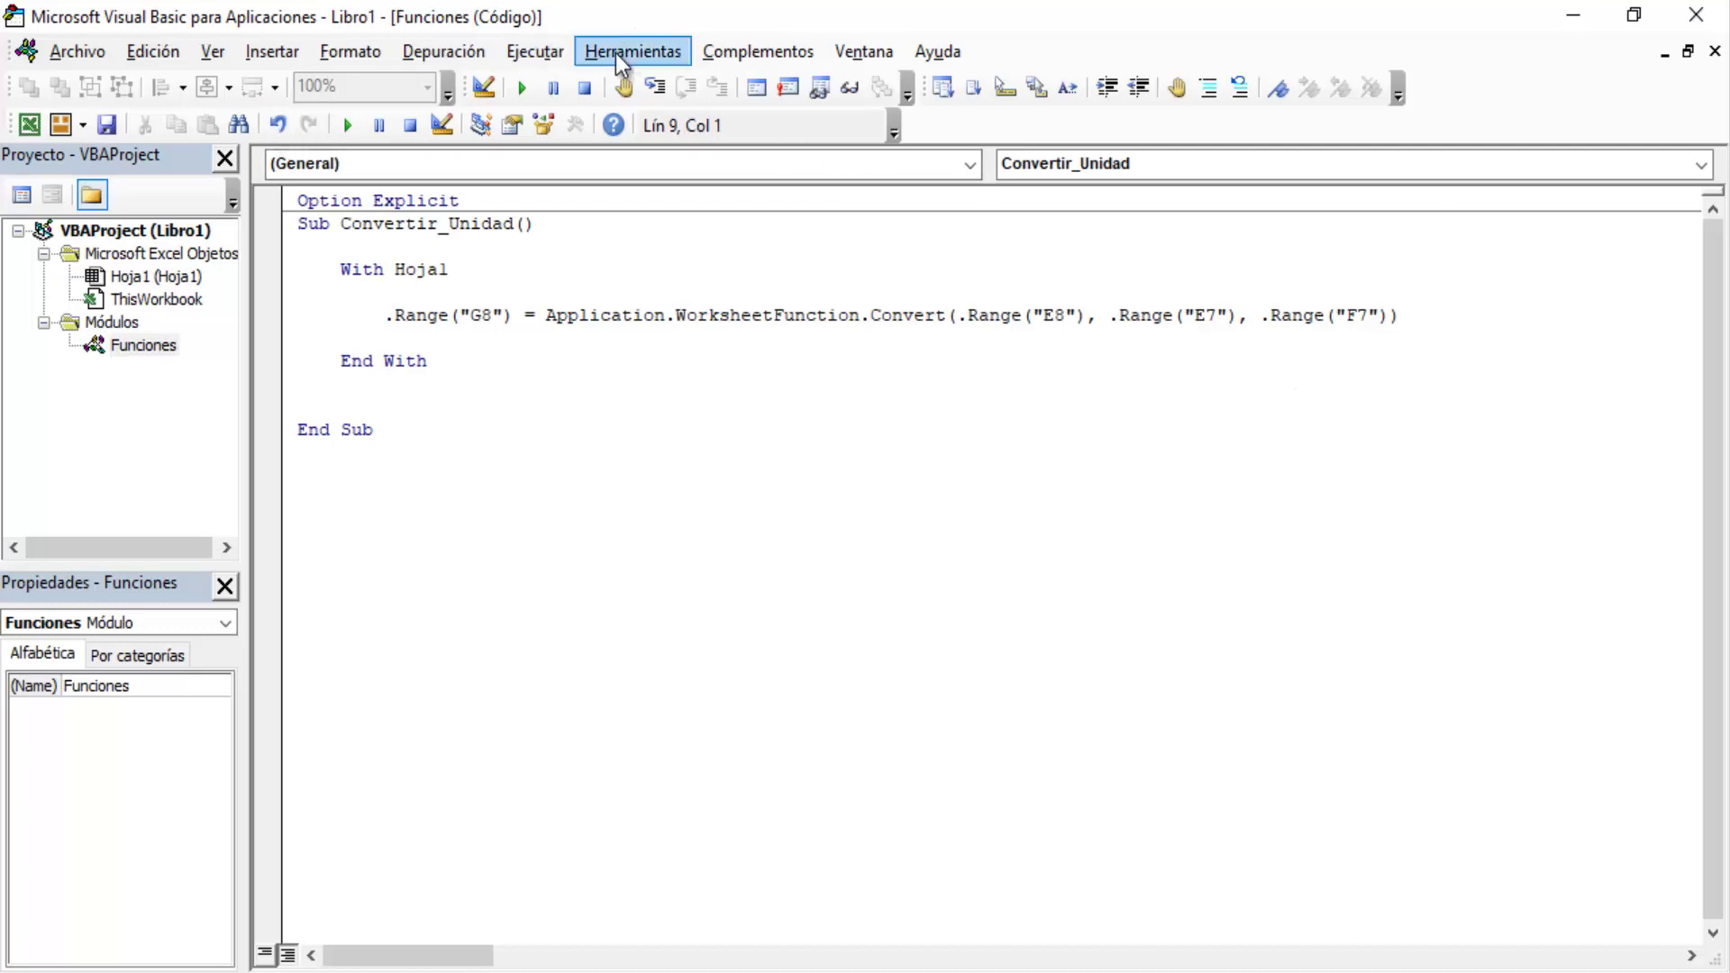
# - Place the VBA editor beside the sheet and step through Convertir_Unidad with F8
pyautogui.moveTo(699, 15); pyautogui.dragTo(1539, 63)
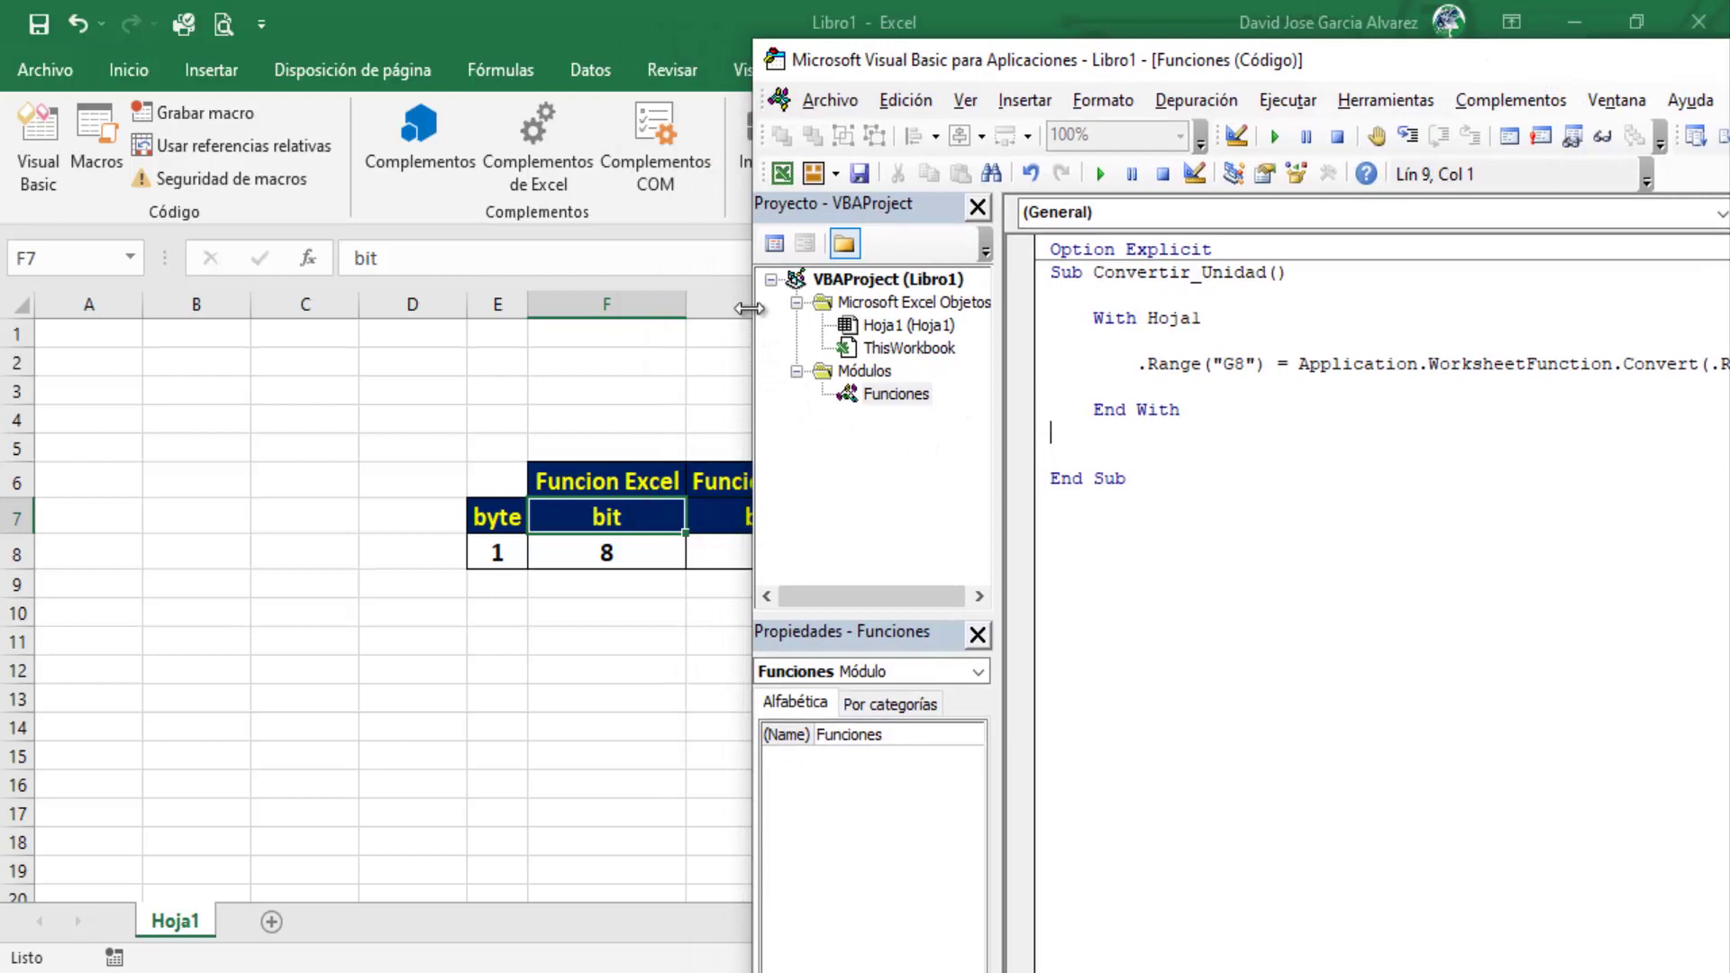
pyautogui.moveTo(753, 351)
pyautogui.mouseDown()
pyautogui.moveTo(905, 352)
pyautogui.moveTo(834, 390)
pyautogui.mouseUp()
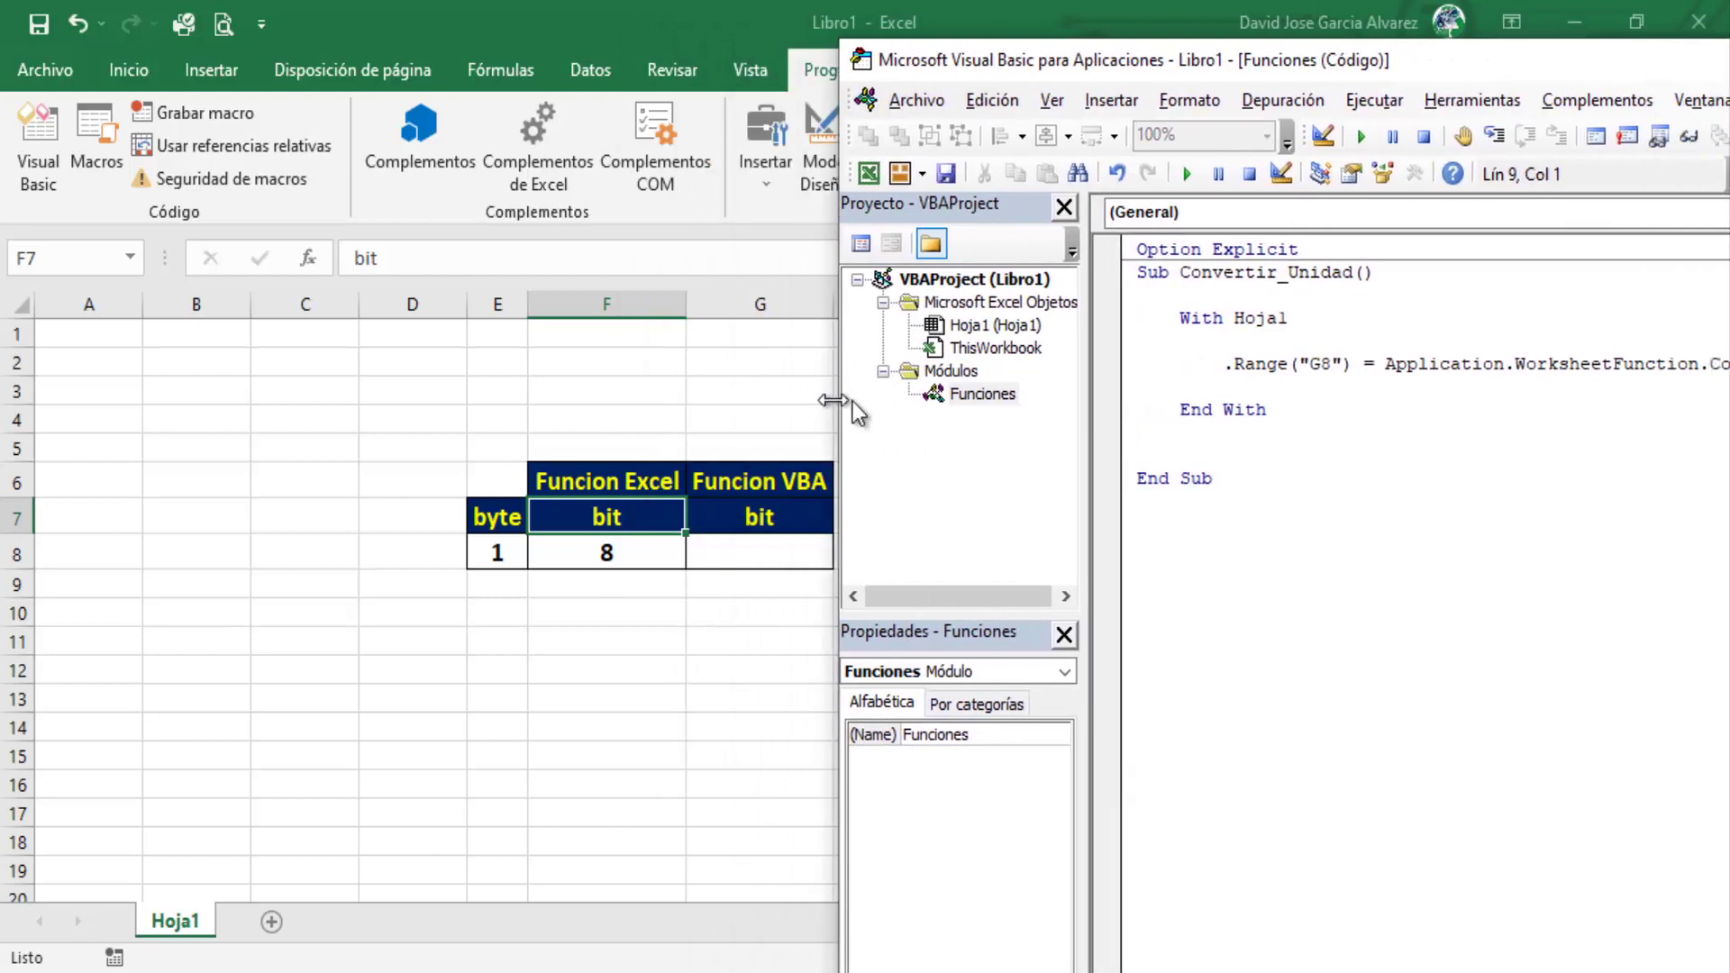
pyautogui.click(1266, 411)
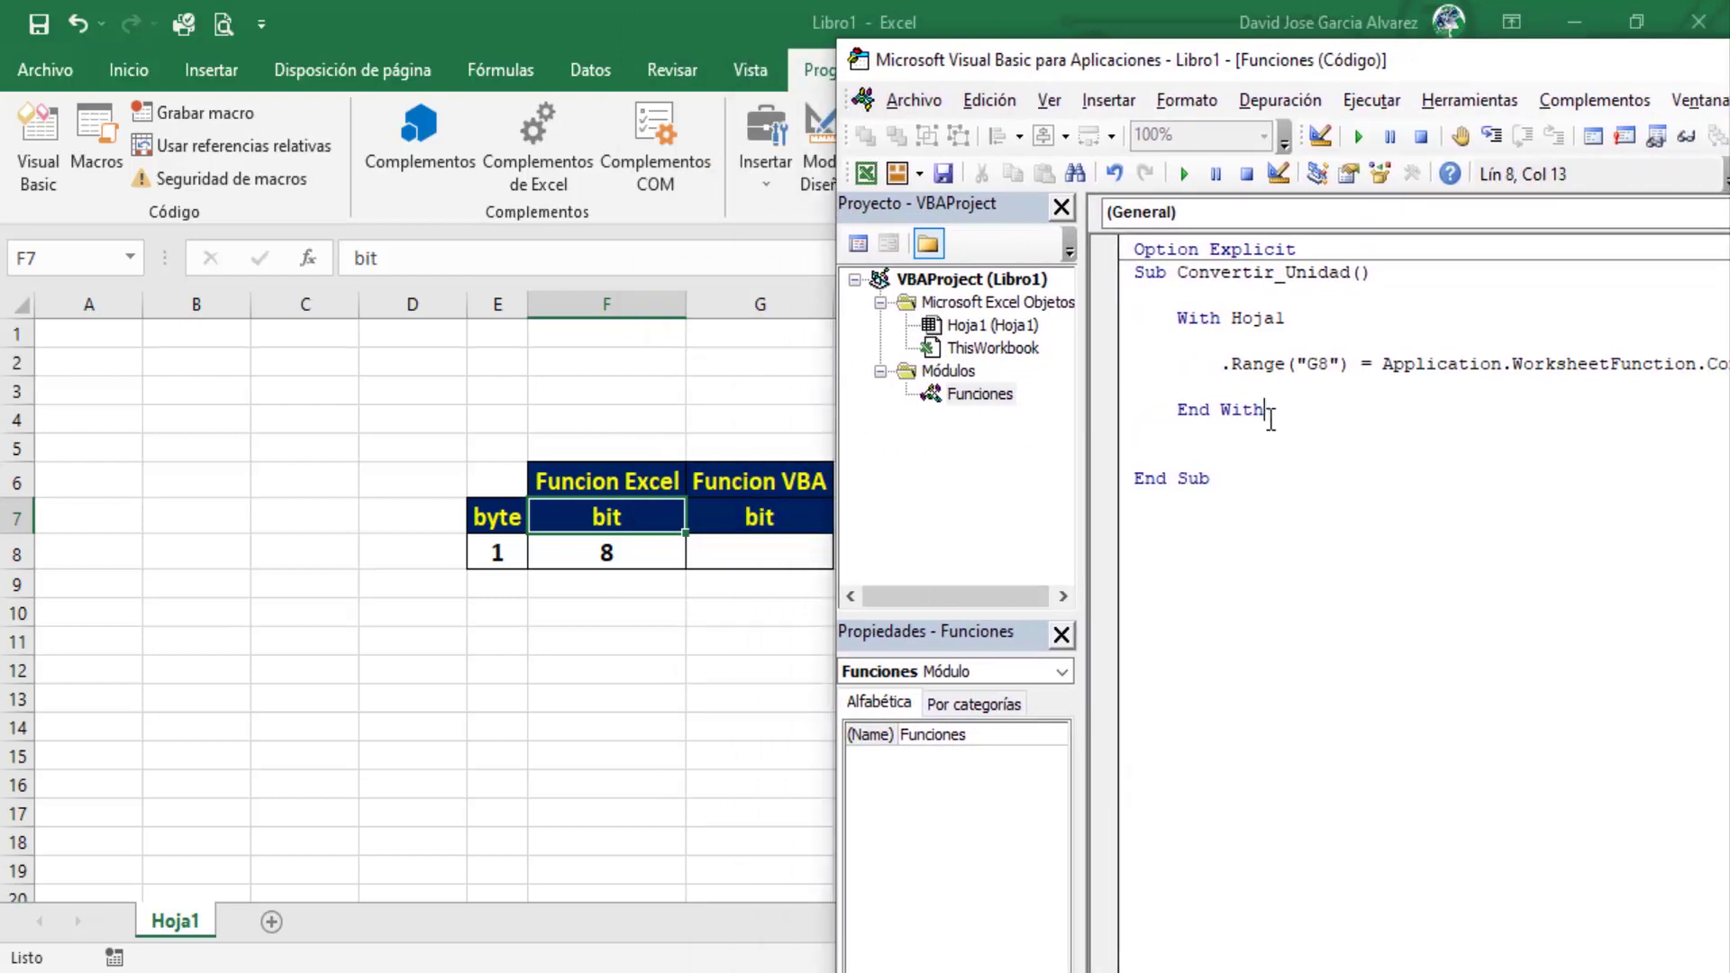
pyautogui.press('F8')
pyautogui.press('F8')
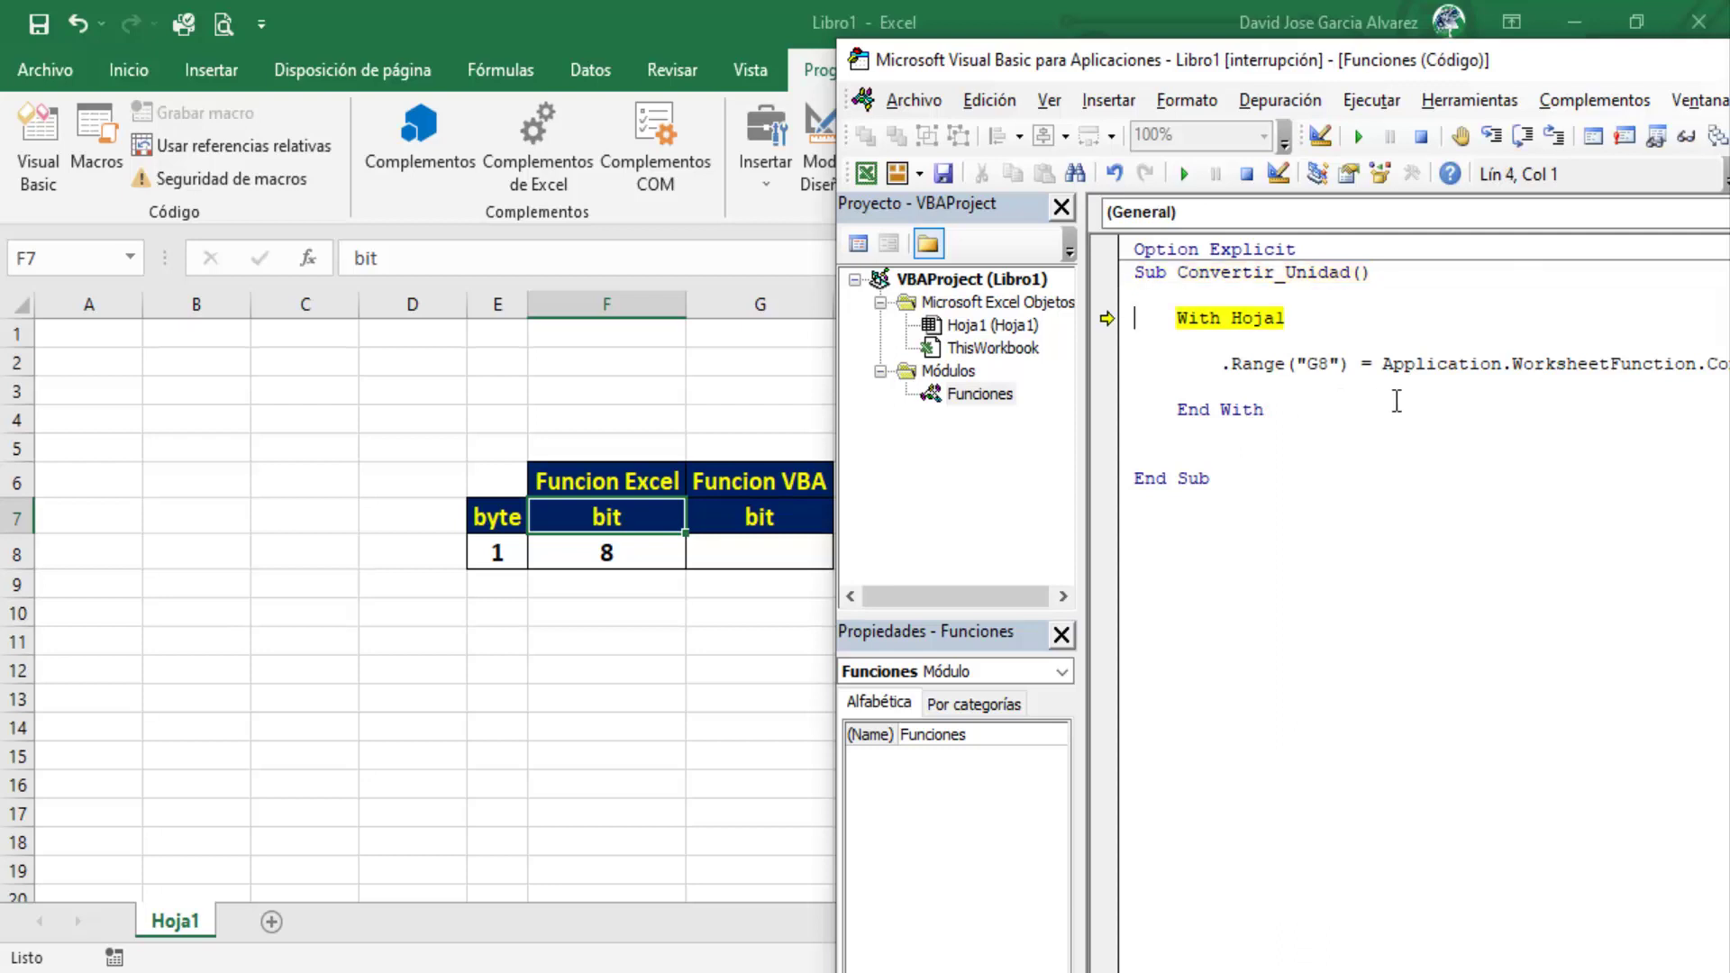
pyautogui.press('F8')
pyautogui.press('F8')
pyautogui.press('F8')
pyautogui.press('F8')
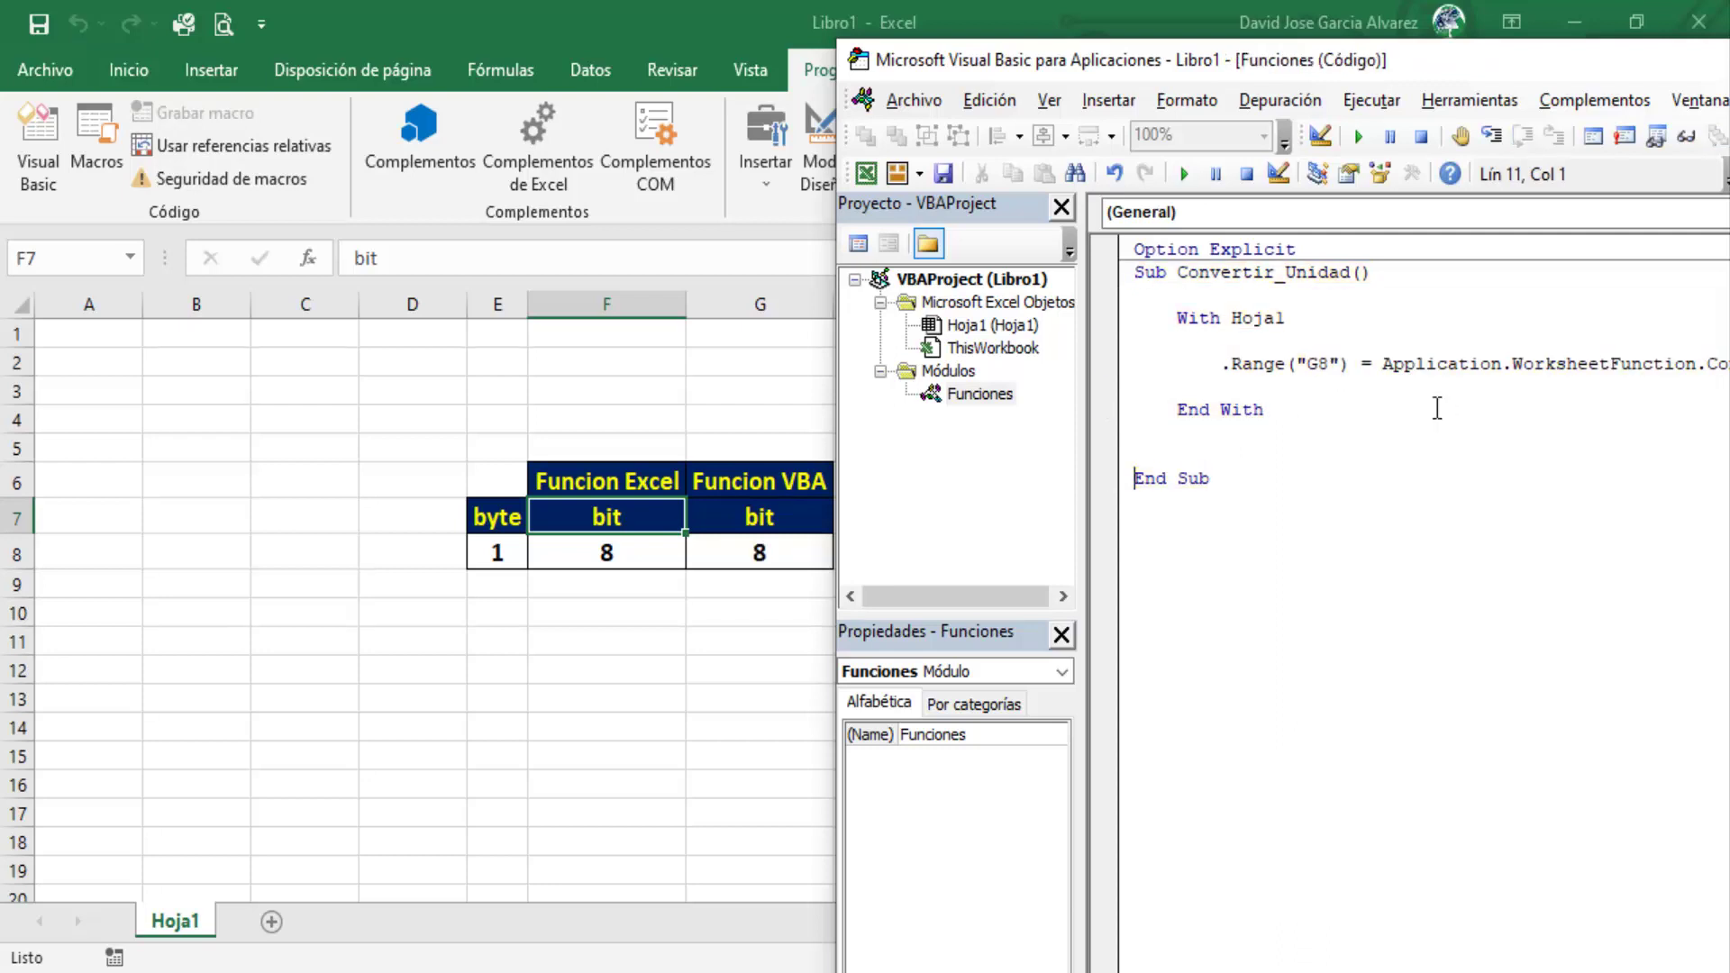
# - Back on the sheet, select G8 to confirm it now shows 8 bits
pyautogui.doubleClick(1512, 78)
pyautogui.click(1589, 22)
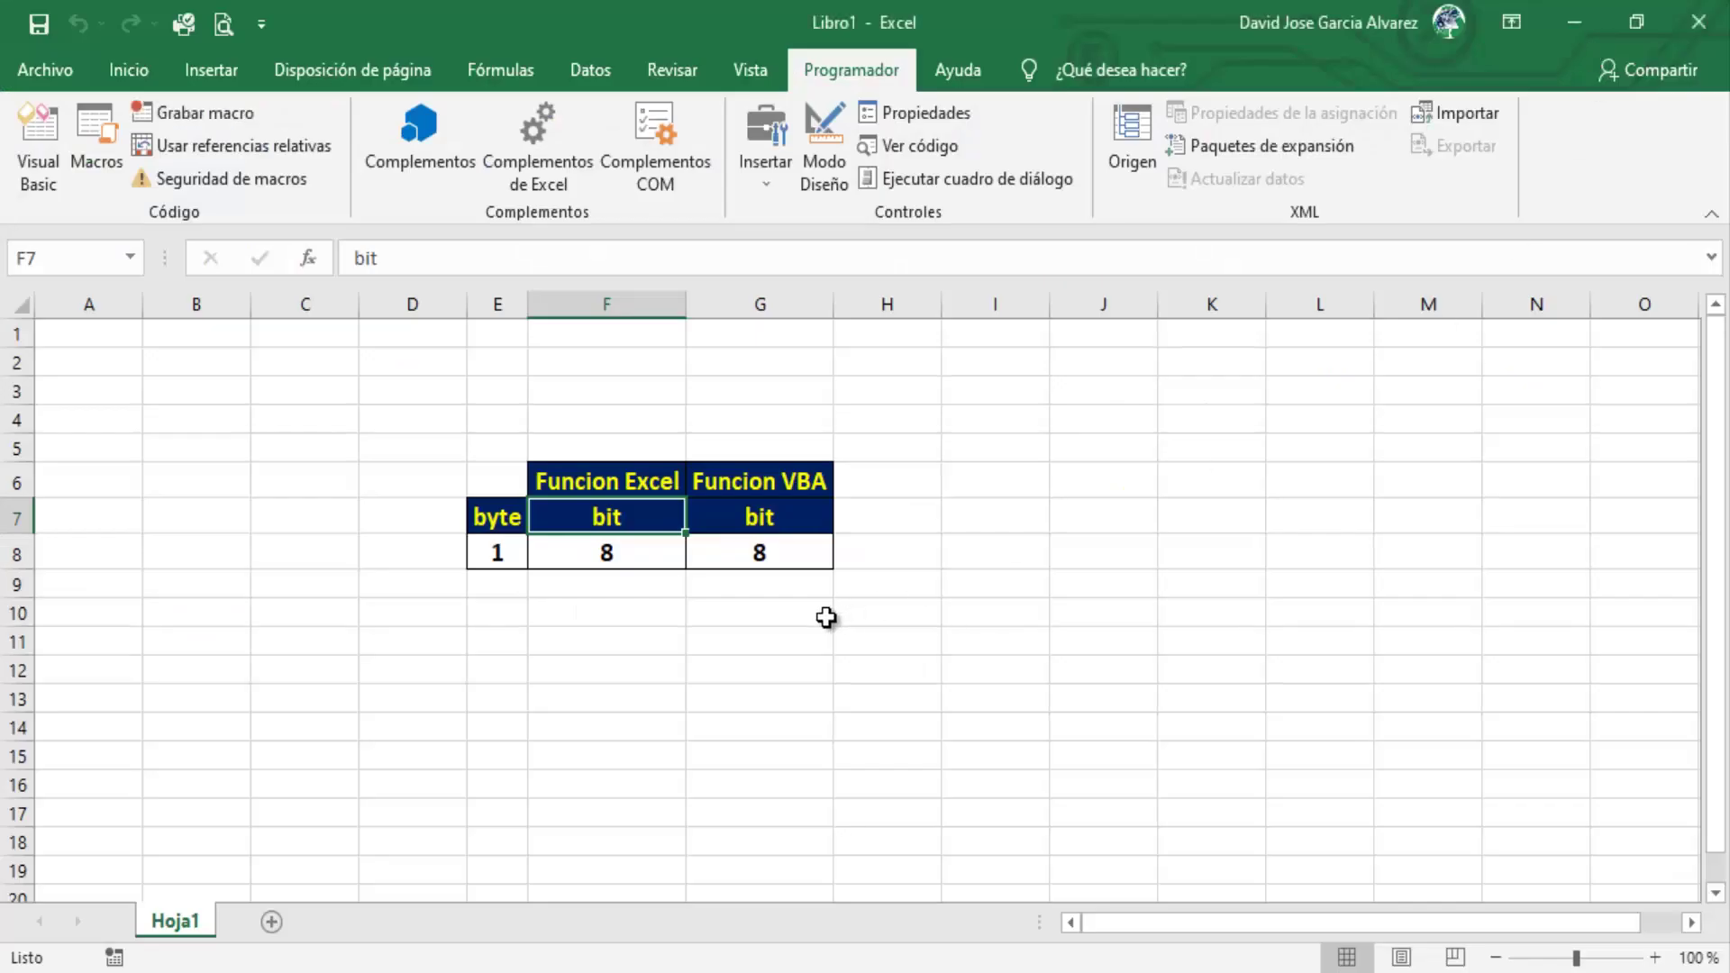
pyautogui.click(760, 550)
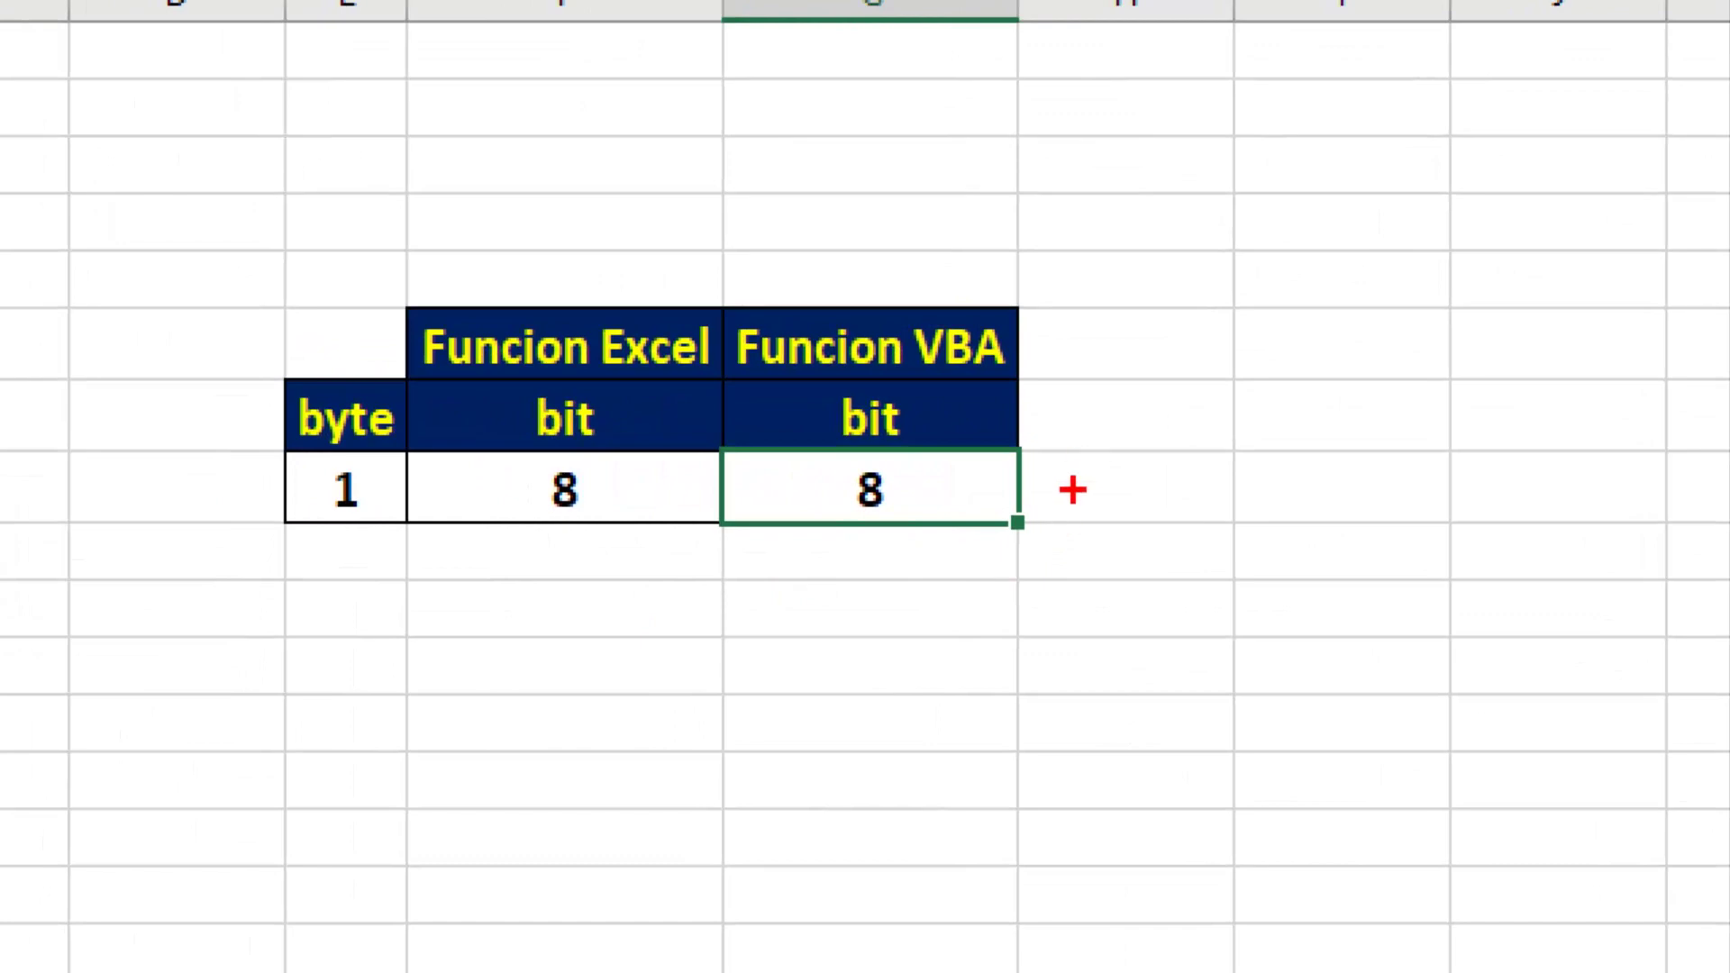
pyautogui.moveTo(1072, 490); pyautogui.dragTo(1251, 490)
pyautogui.moveTo(587, 572); pyautogui.dragTo(582, 805)
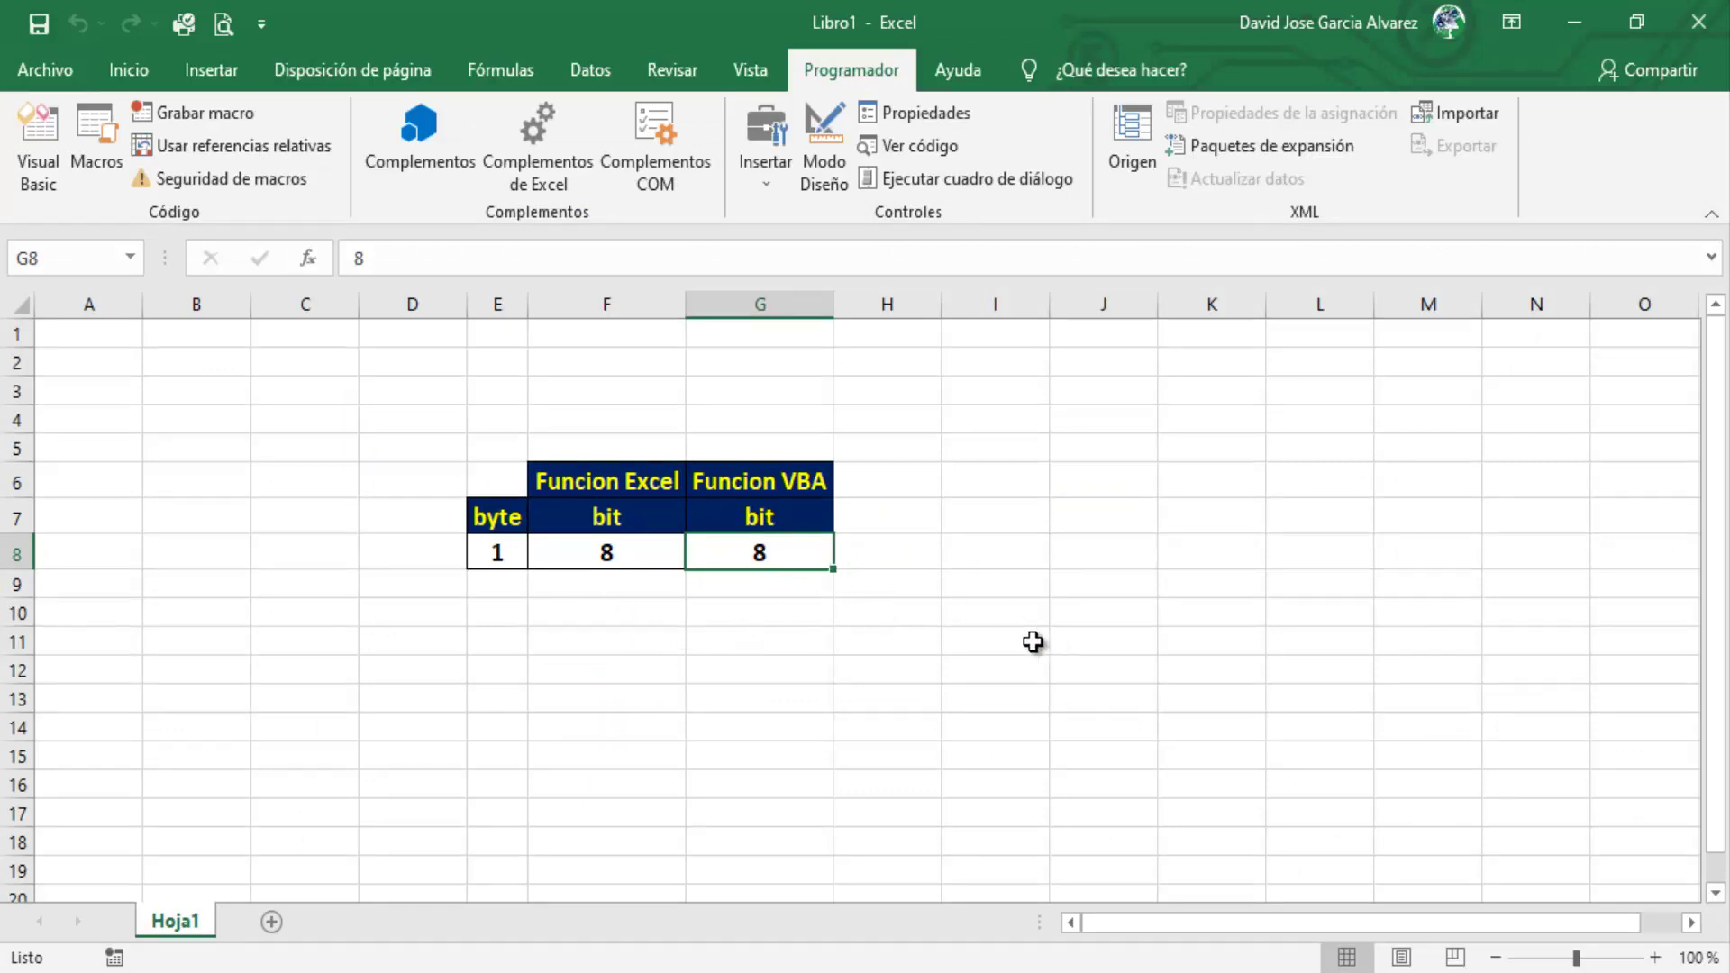
# - Open Hoja1's code and add a Worksheet_Change event procedure from the Worksheet dropdowns
pyautogui.click(25, 159)
pyautogui.doubleClick(149, 279)
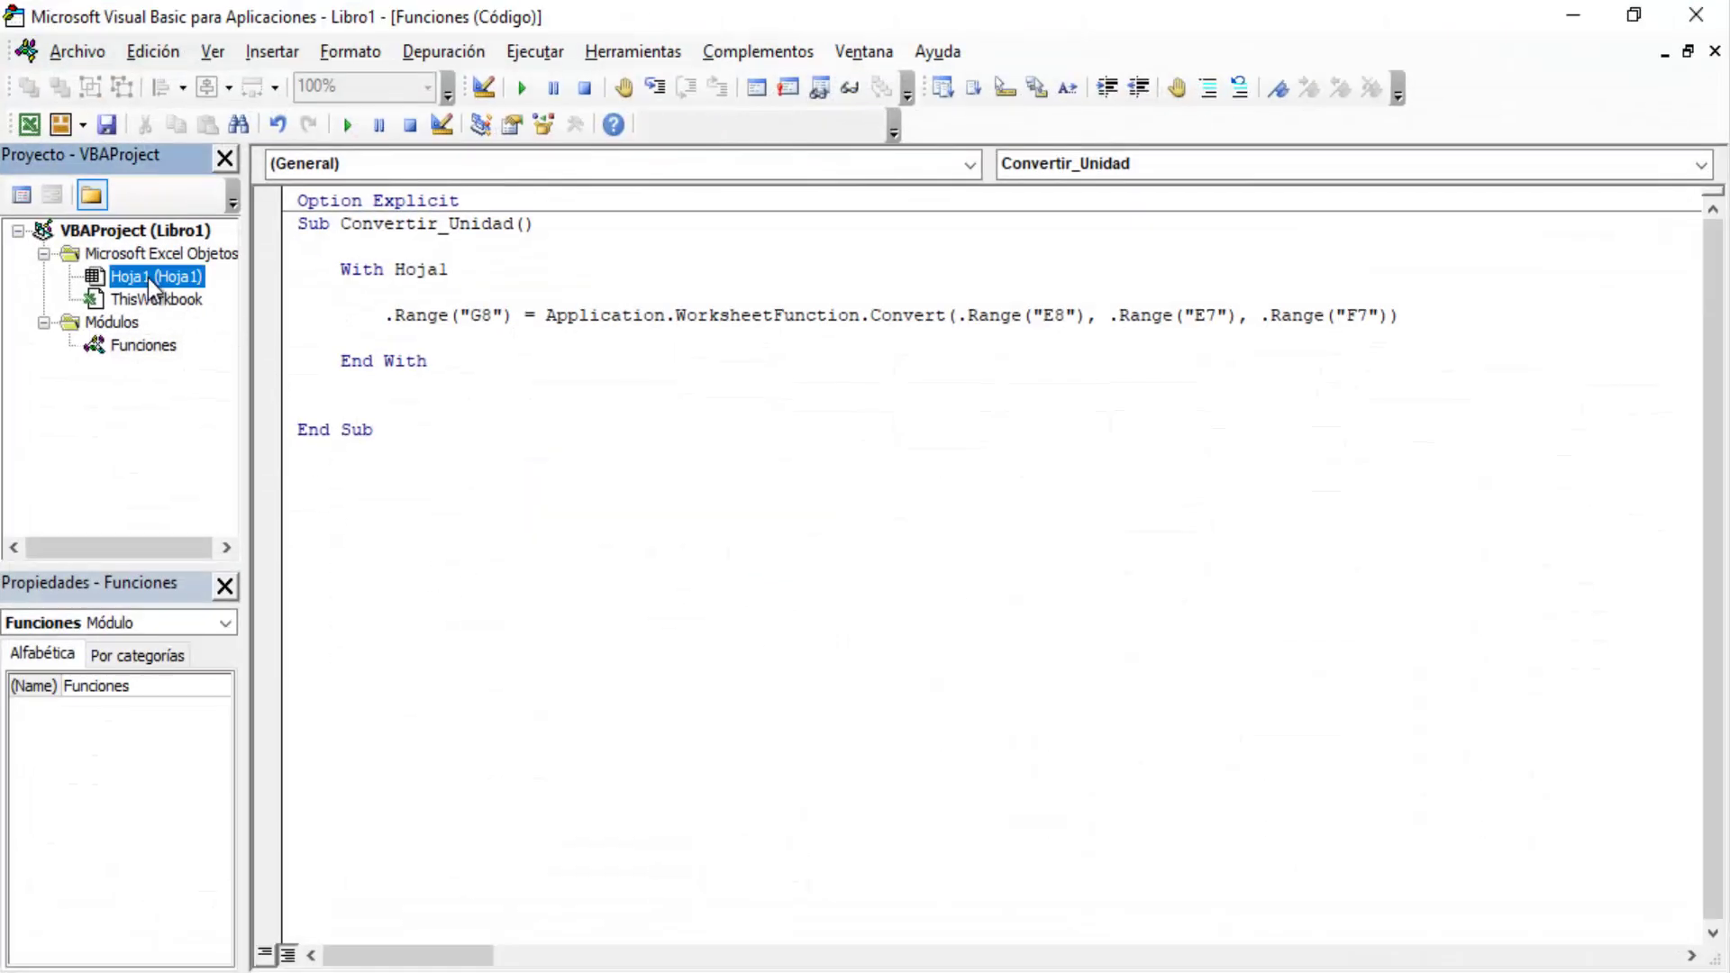
pyautogui.click(962, 166)
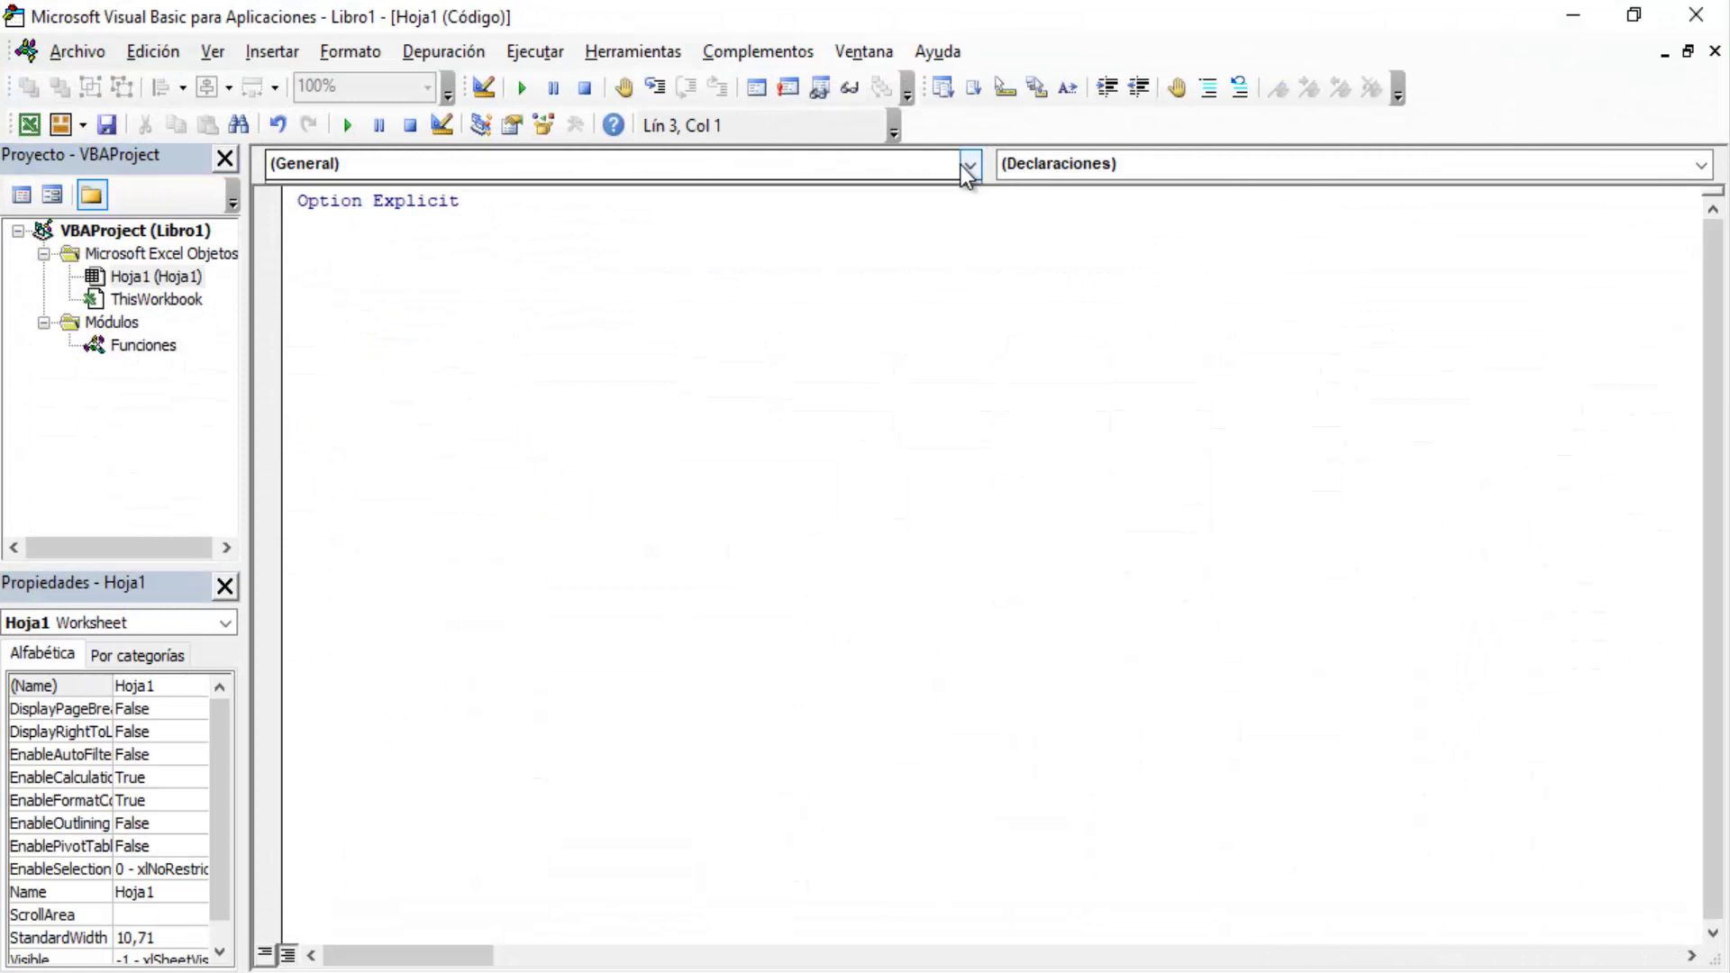
pyautogui.click(330, 212)
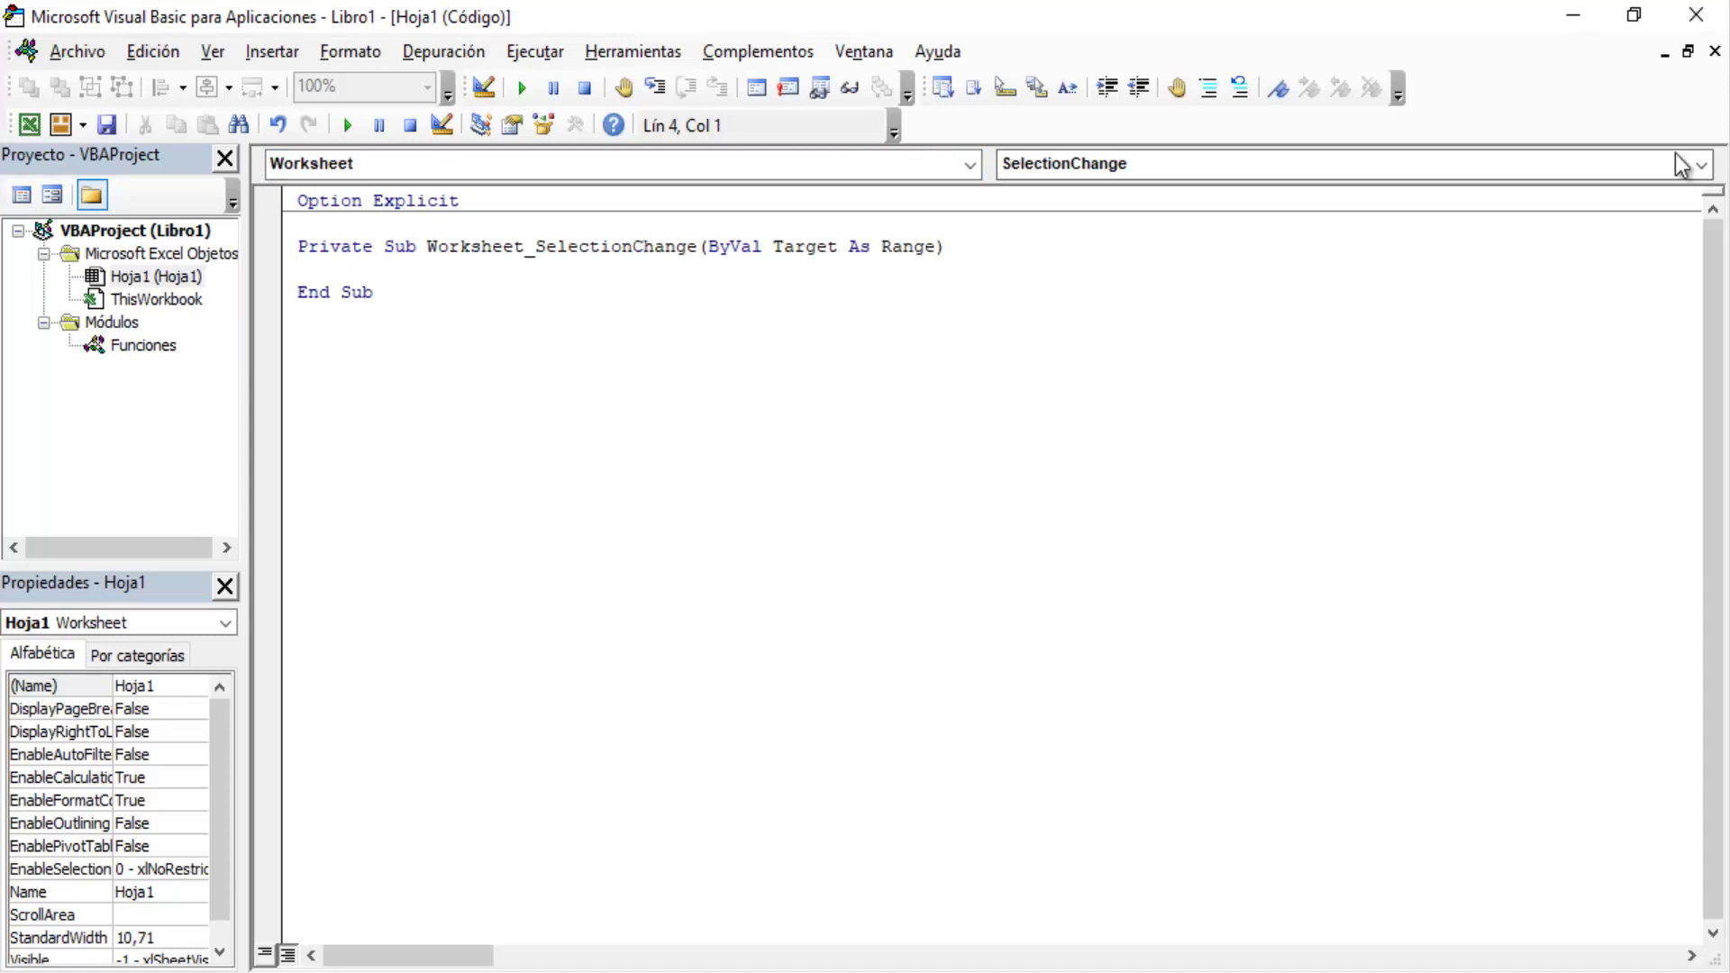
pyautogui.click(1700, 164)
pyautogui.click(1028, 292)
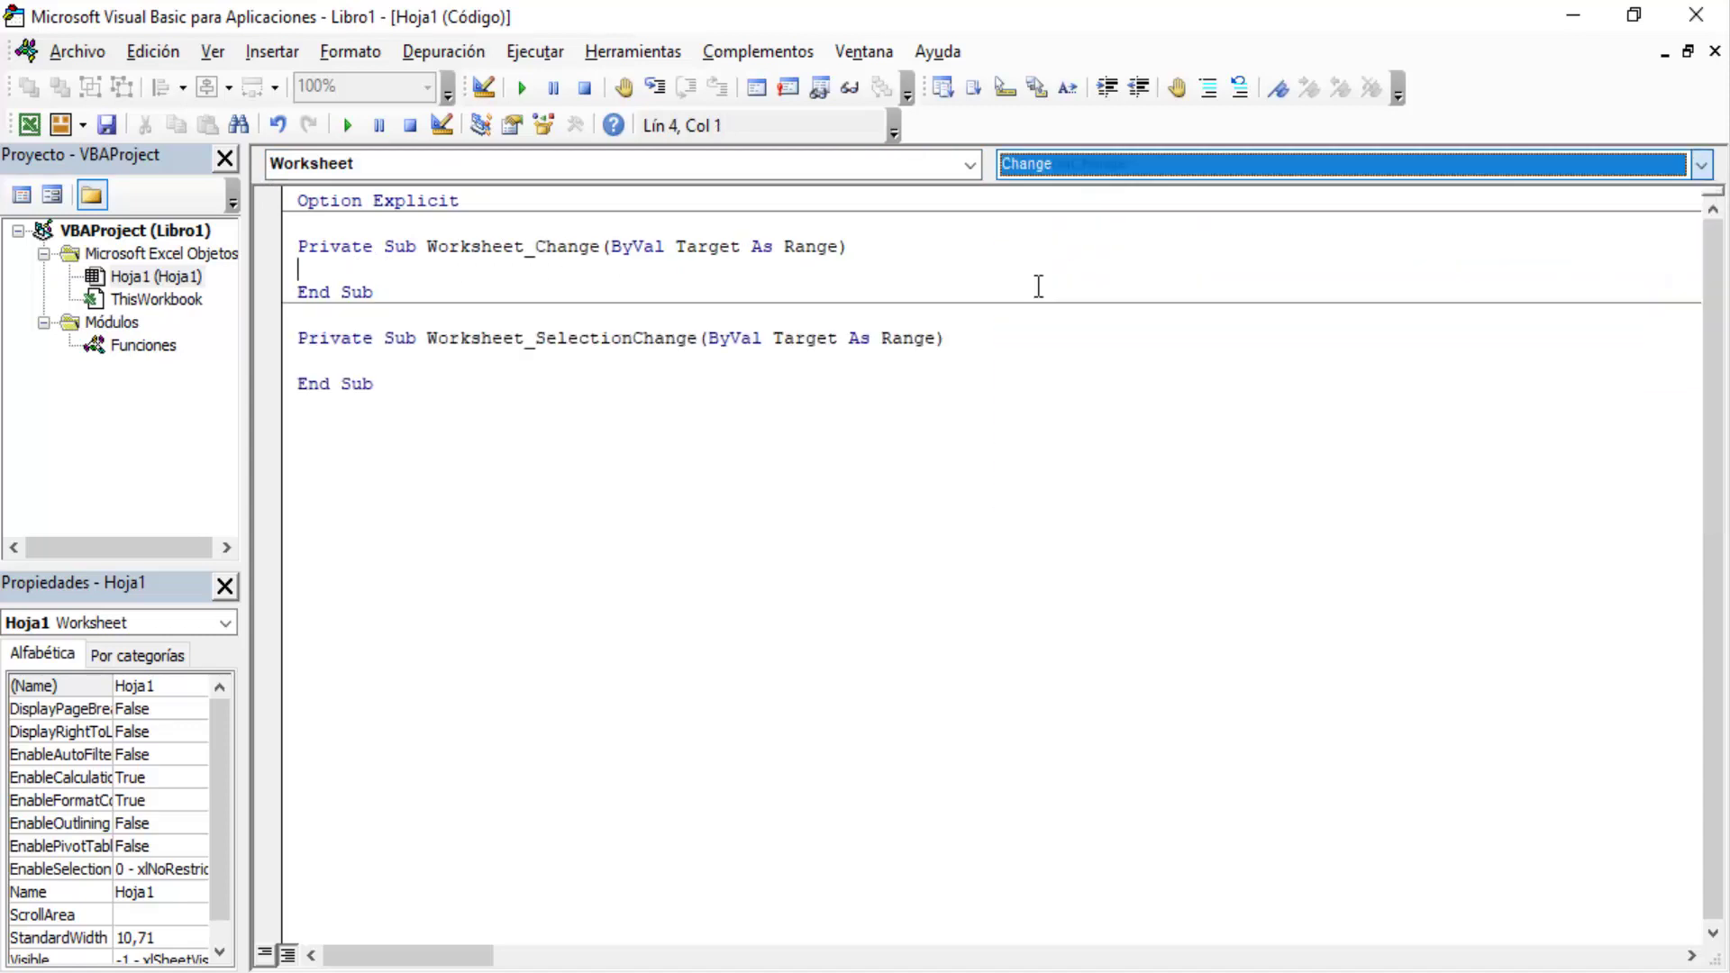
# - Delete the SelectionChange stub and begin the line If Target.Address= in Worksheet_Change
pyautogui.click(537, 413)
pyautogui.moveTo(261, 383); pyautogui.dragTo(262, 343)
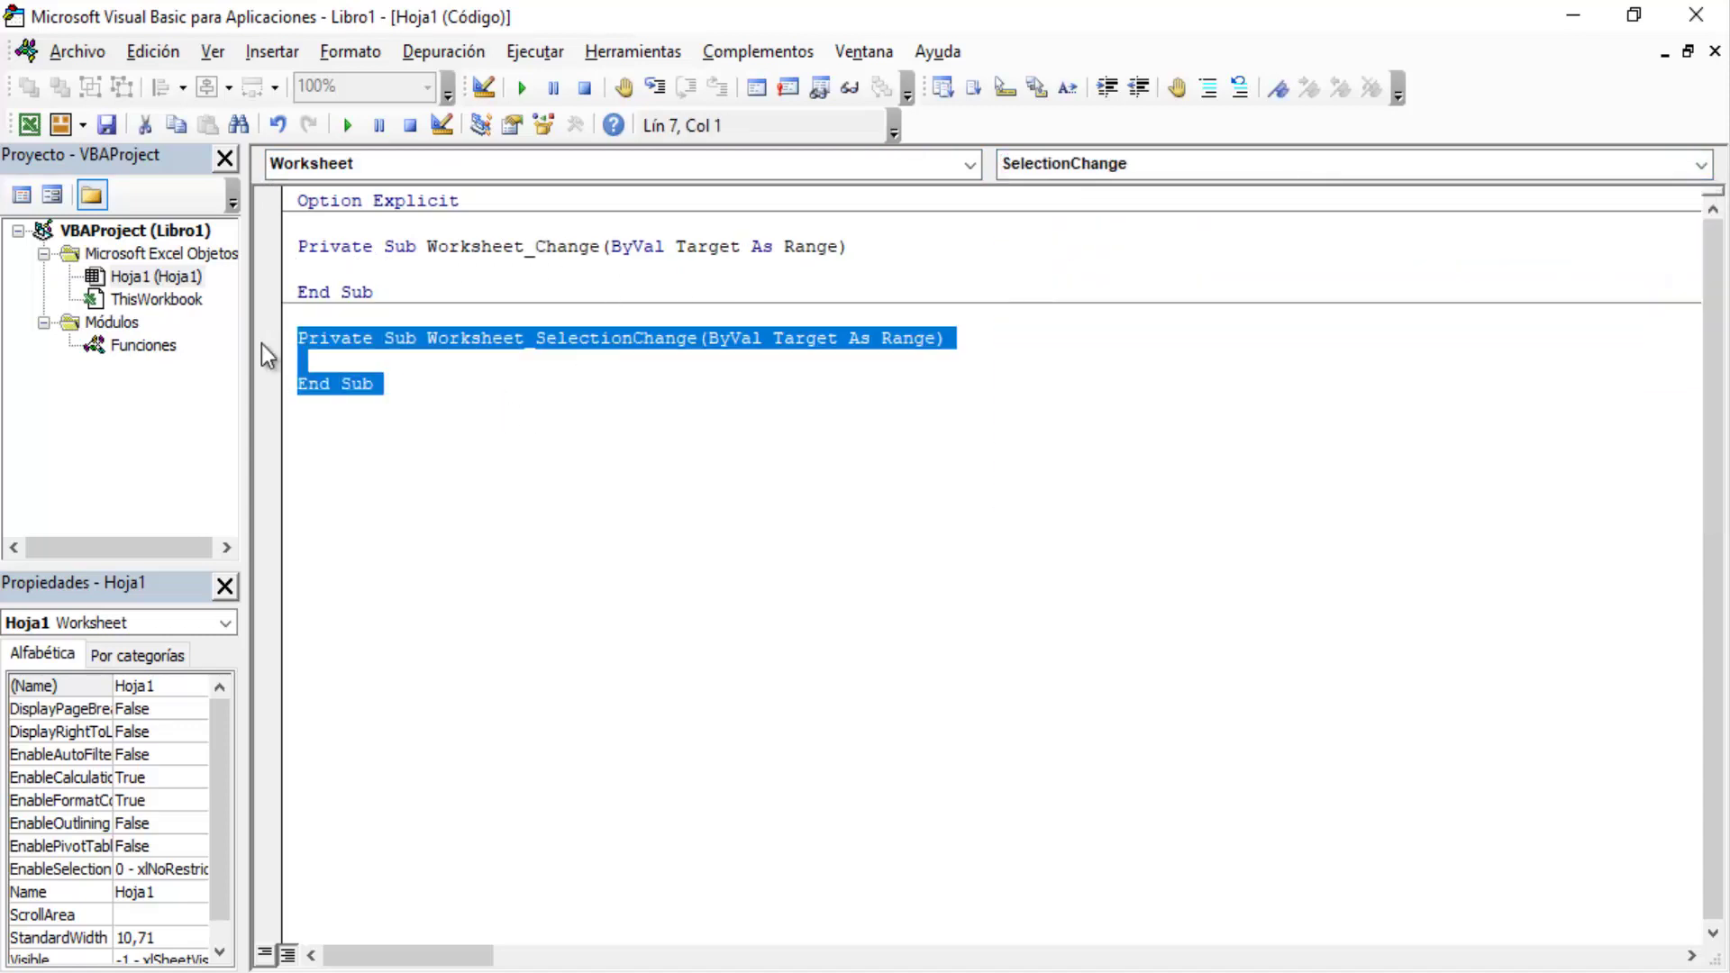
pyautogui.press('Delete')
pyautogui.press('Up')
pyautogui.press('Up')
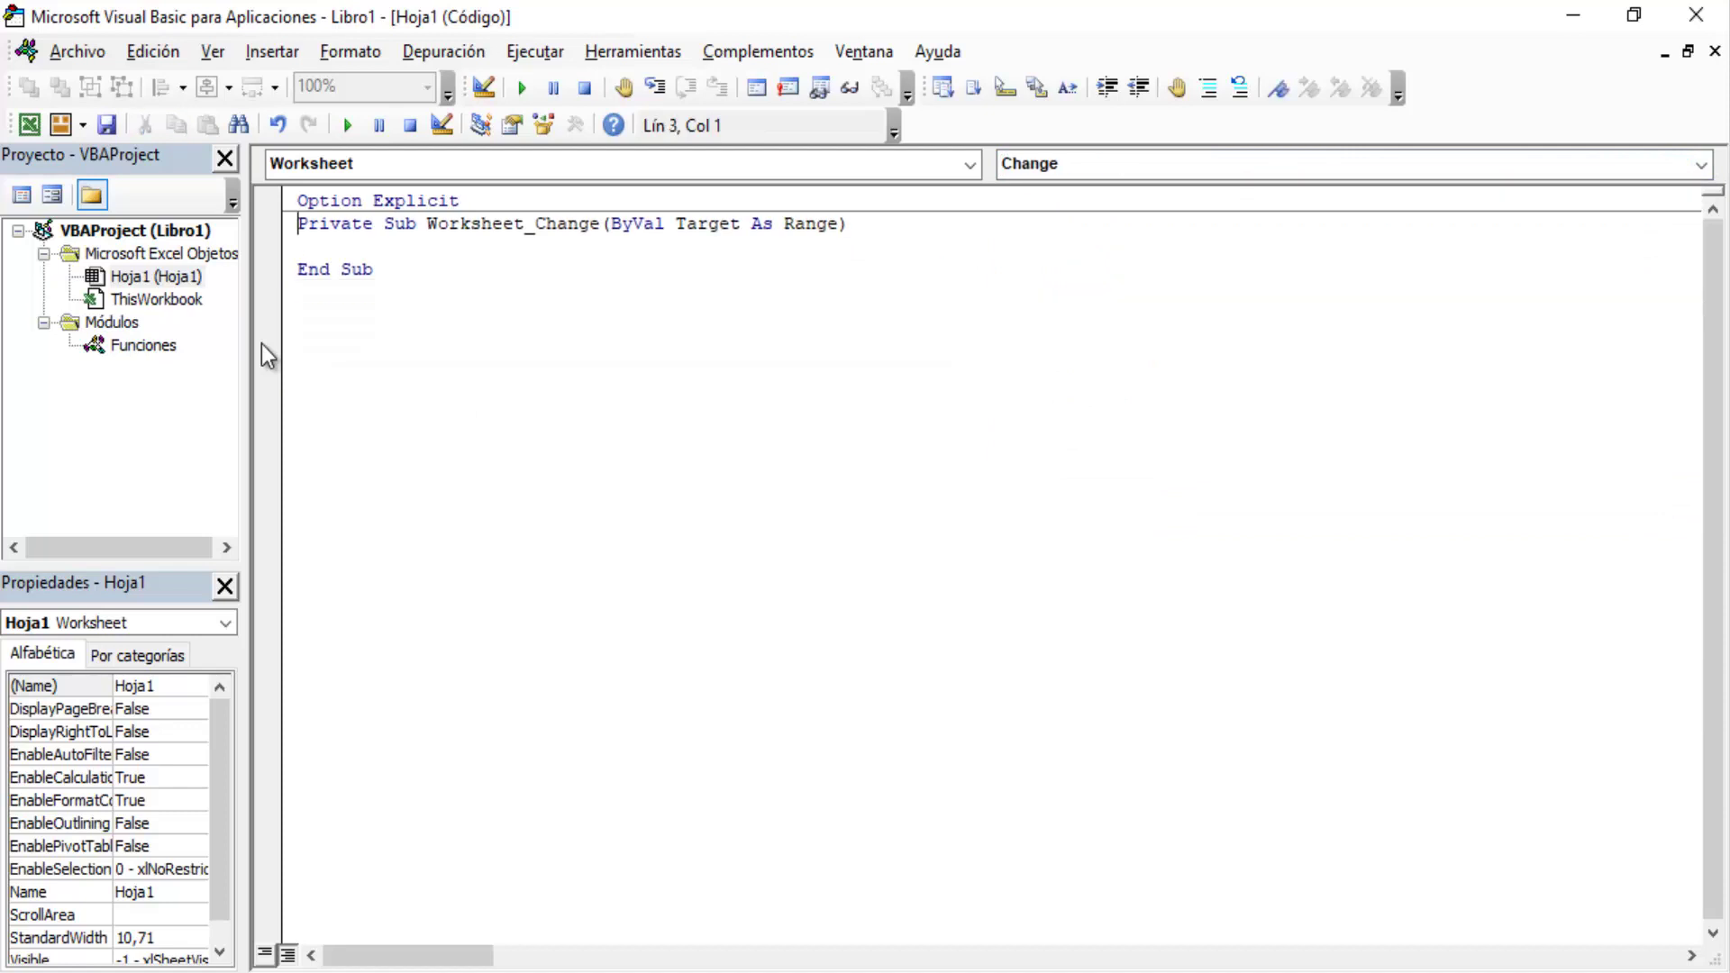
pyautogui.press('Return')
pyautogui.press('Return')
pyautogui.press('Return')
pyautogui.press('Up')
pyautogui.press('Up')
pyautogui.press('Tab')
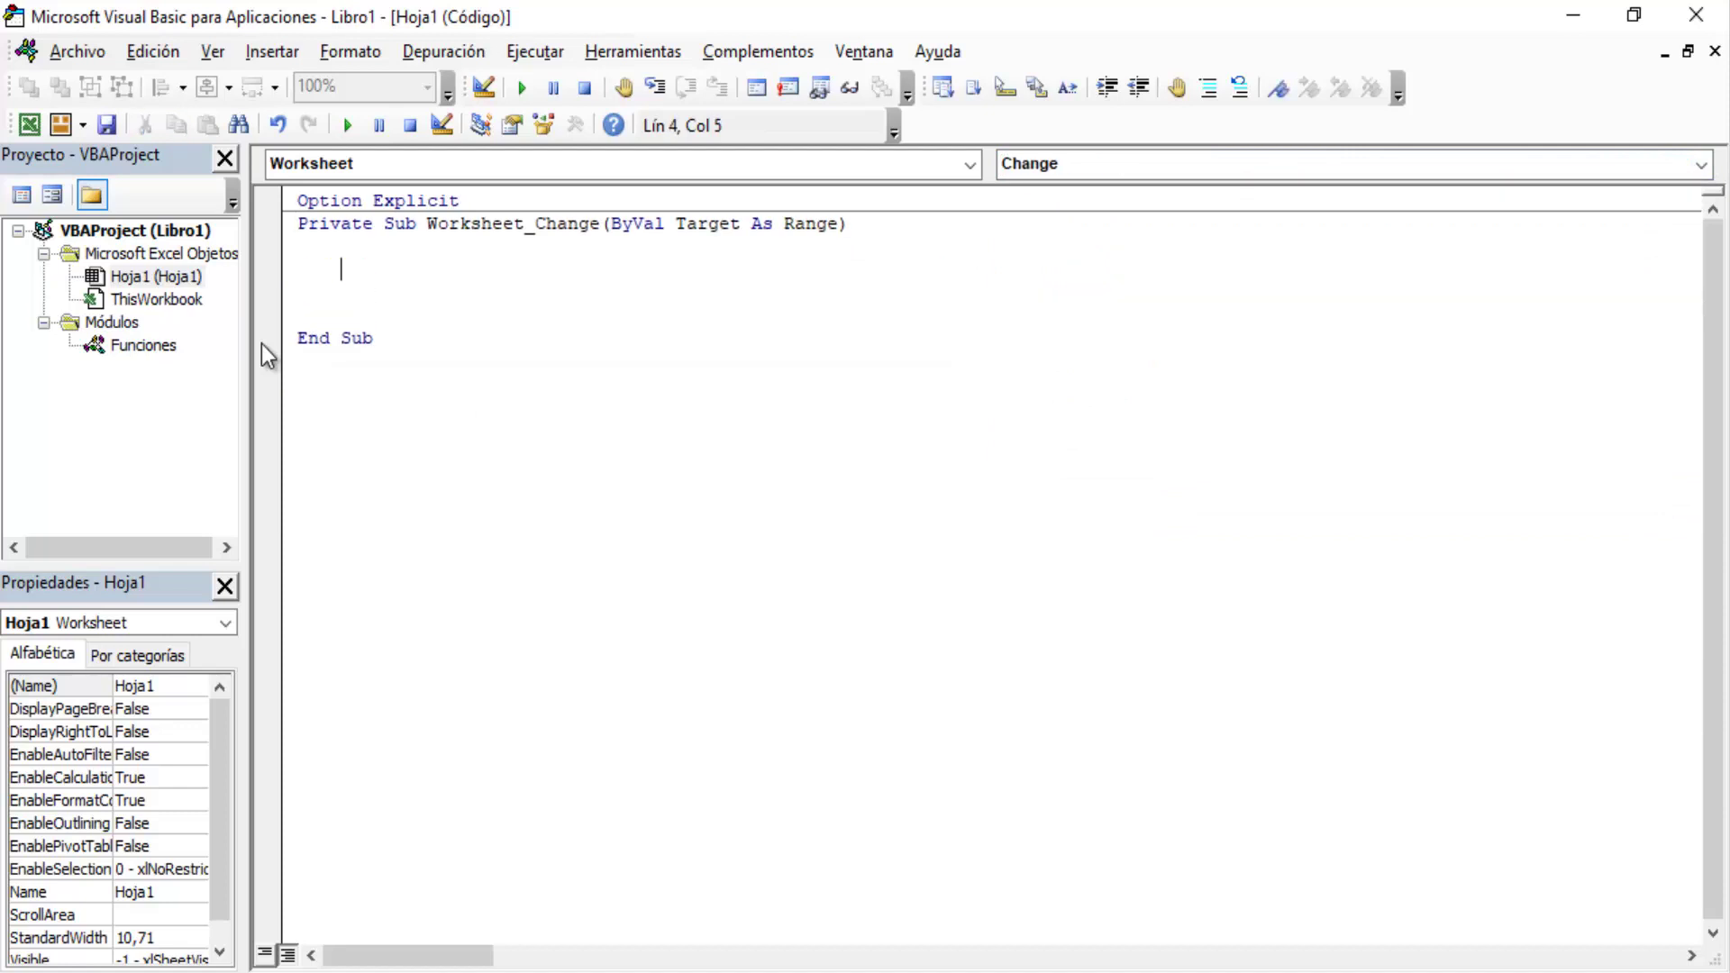
pyautogui.write('if targ')
pyautogui.write('et.ad')
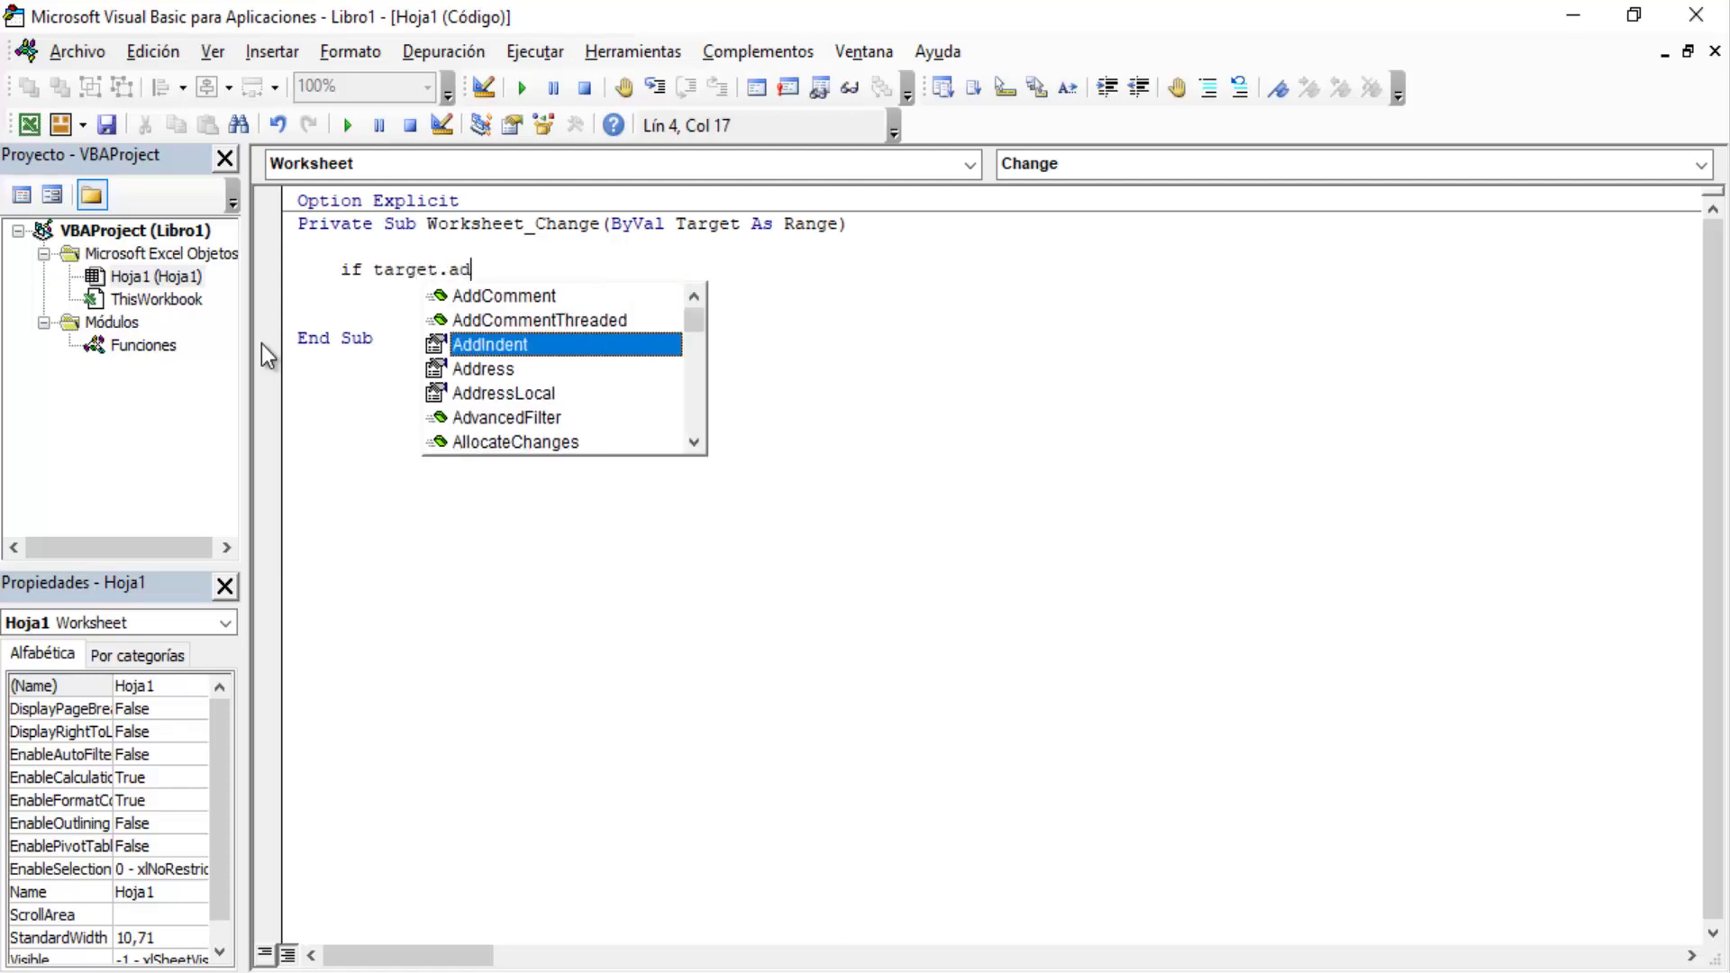
pyautogui.write('dr')
pyautogui.press('Tab')
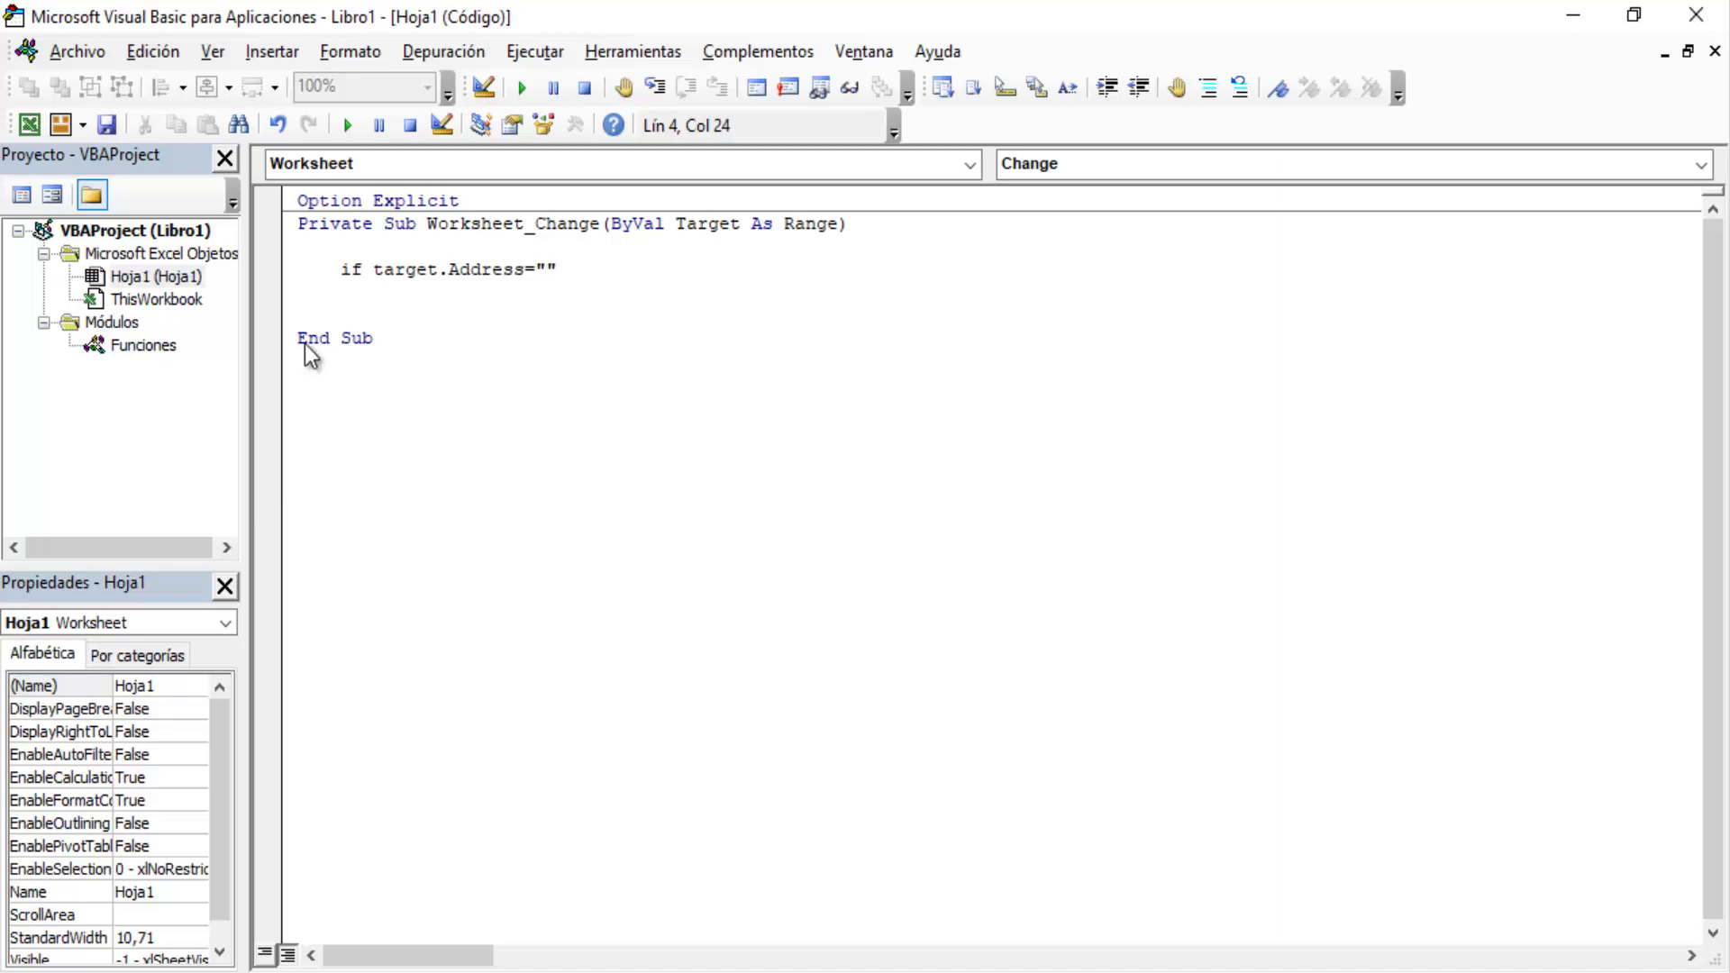
# - Complete the condition If Target.Address = "$E$8" Then and close it with End If
pyautogui.click(1572, 16)
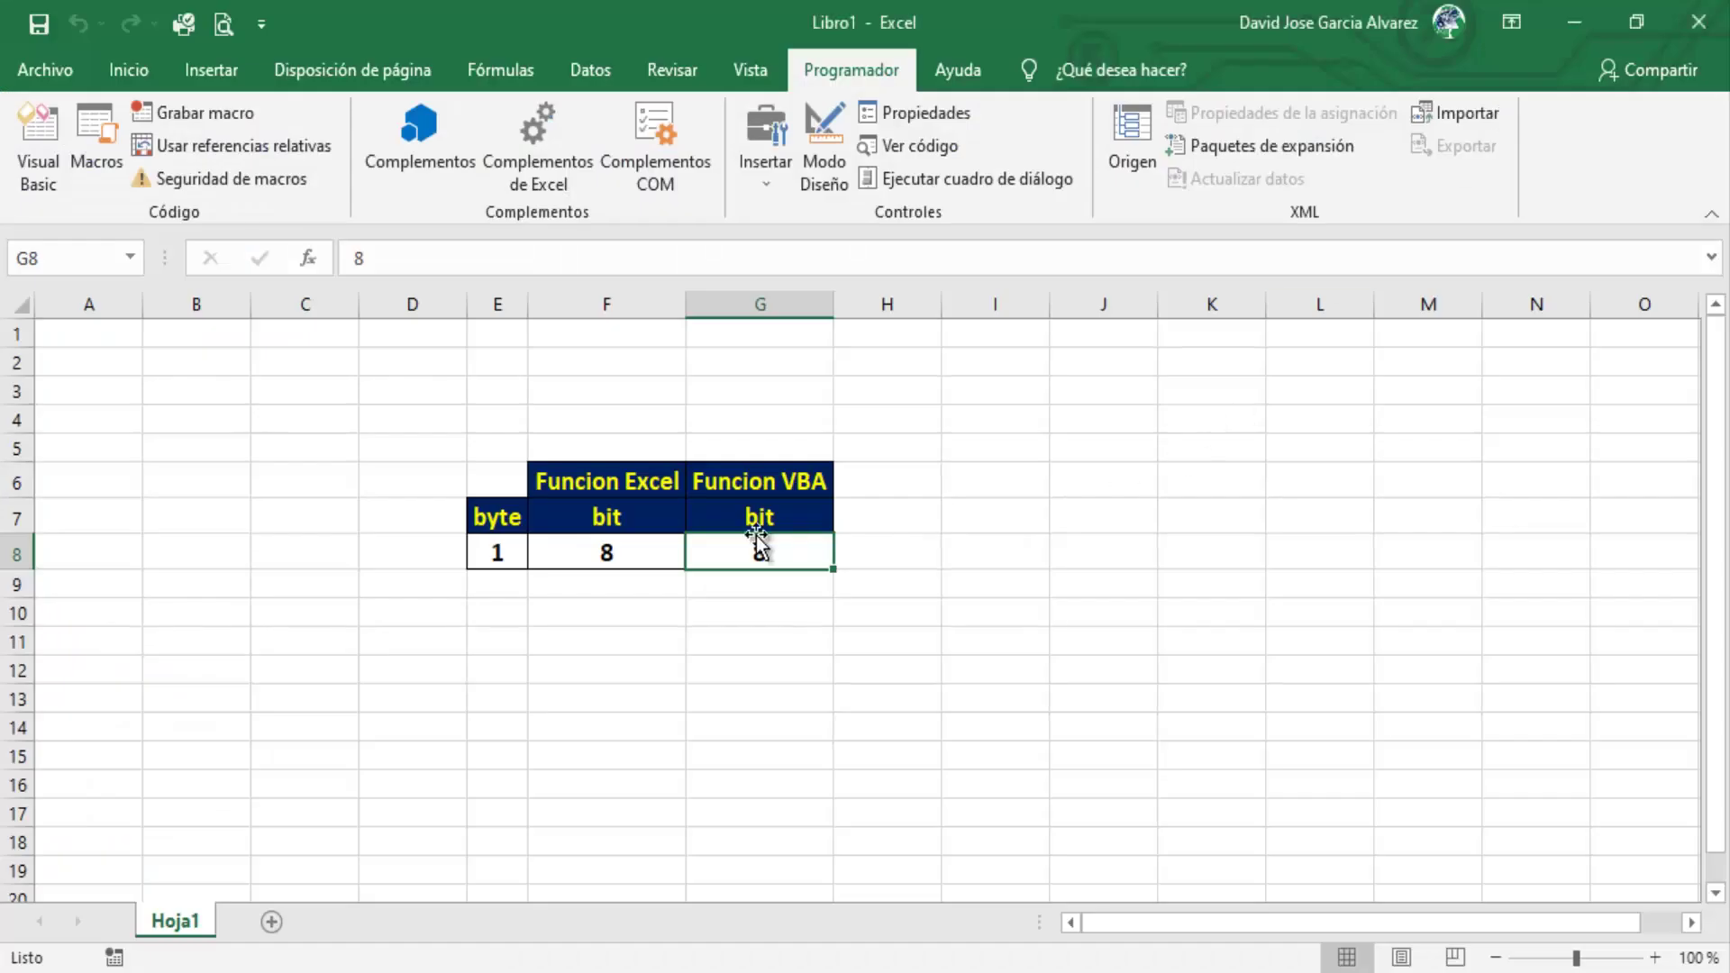
pyautogui.click(514, 551)
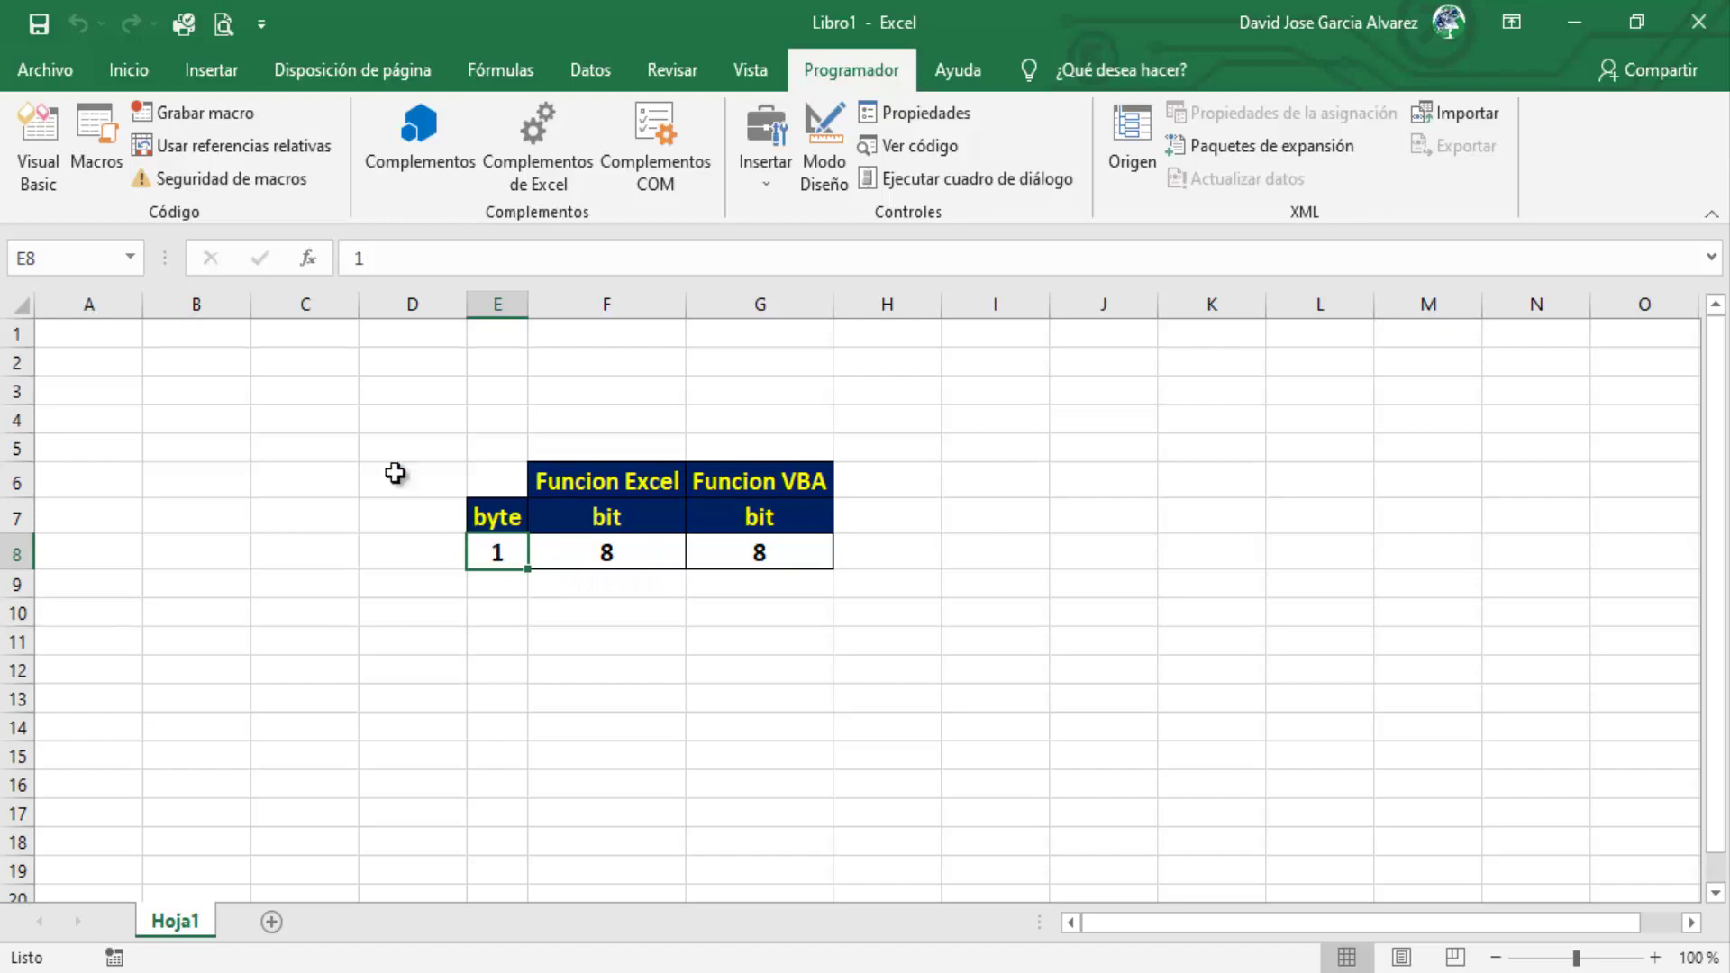
pyautogui.click(38, 149)
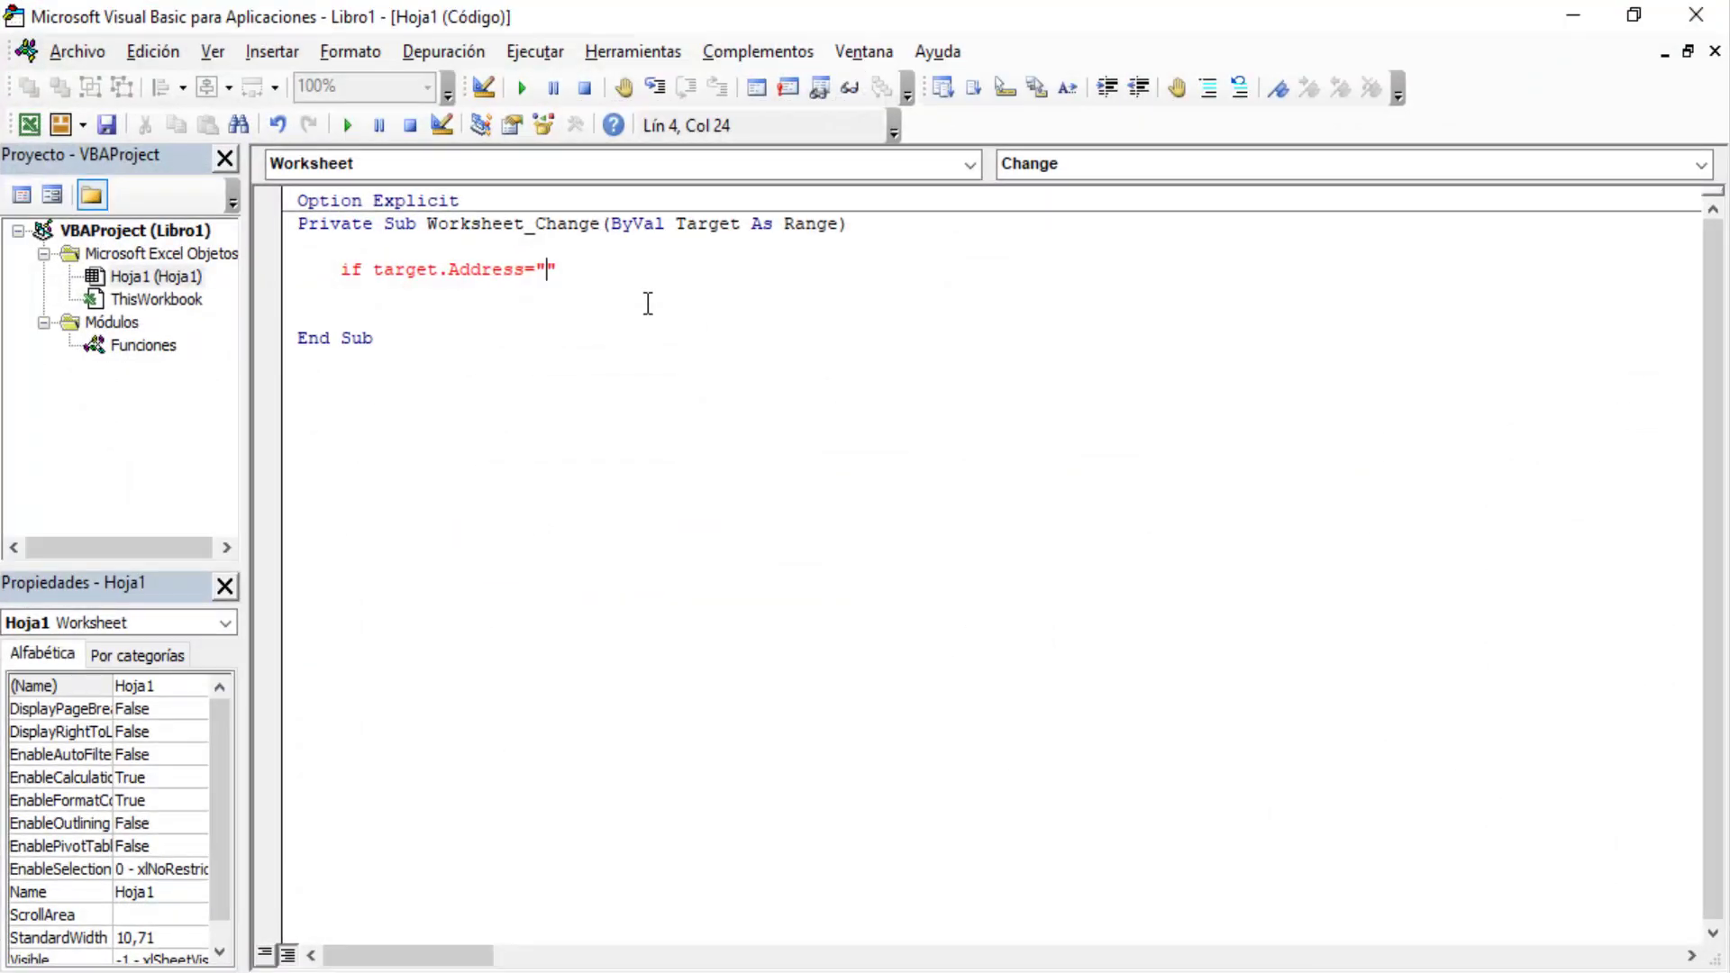
pyautogui.write('$')
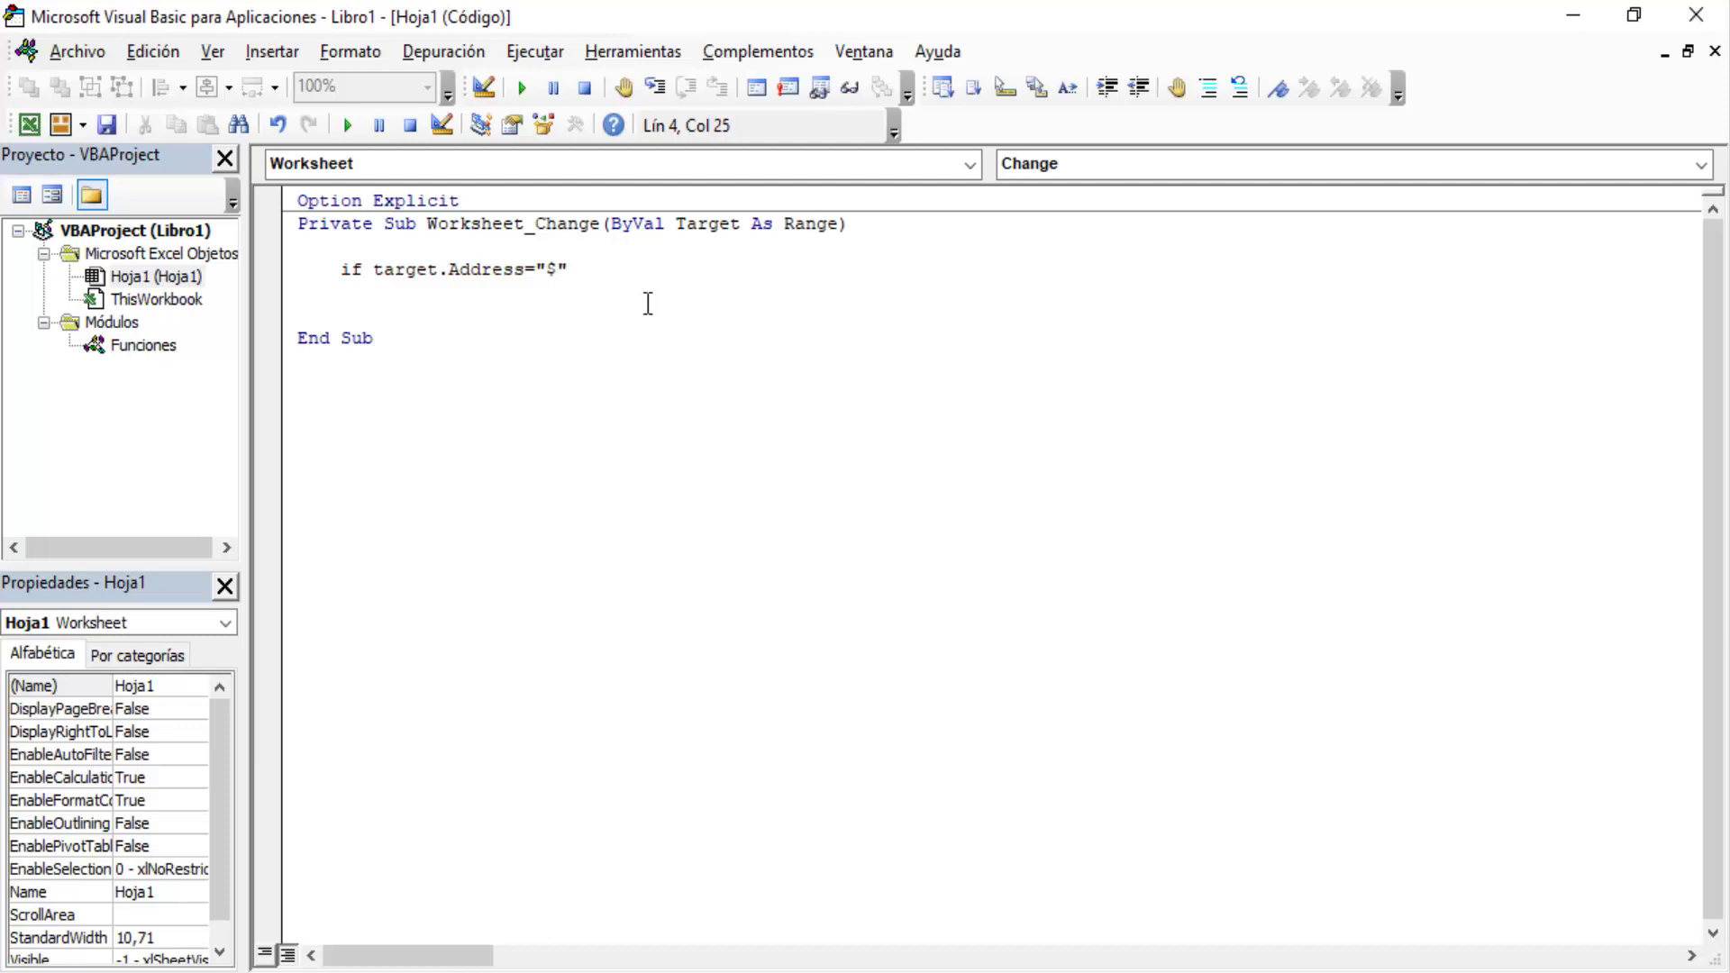
pyautogui.write('E$')
pyautogui.write('8')
pyautogui.write(' then')
pyautogui.press('Return')
pyautogui.press('Return')
pyautogui.press('Return')
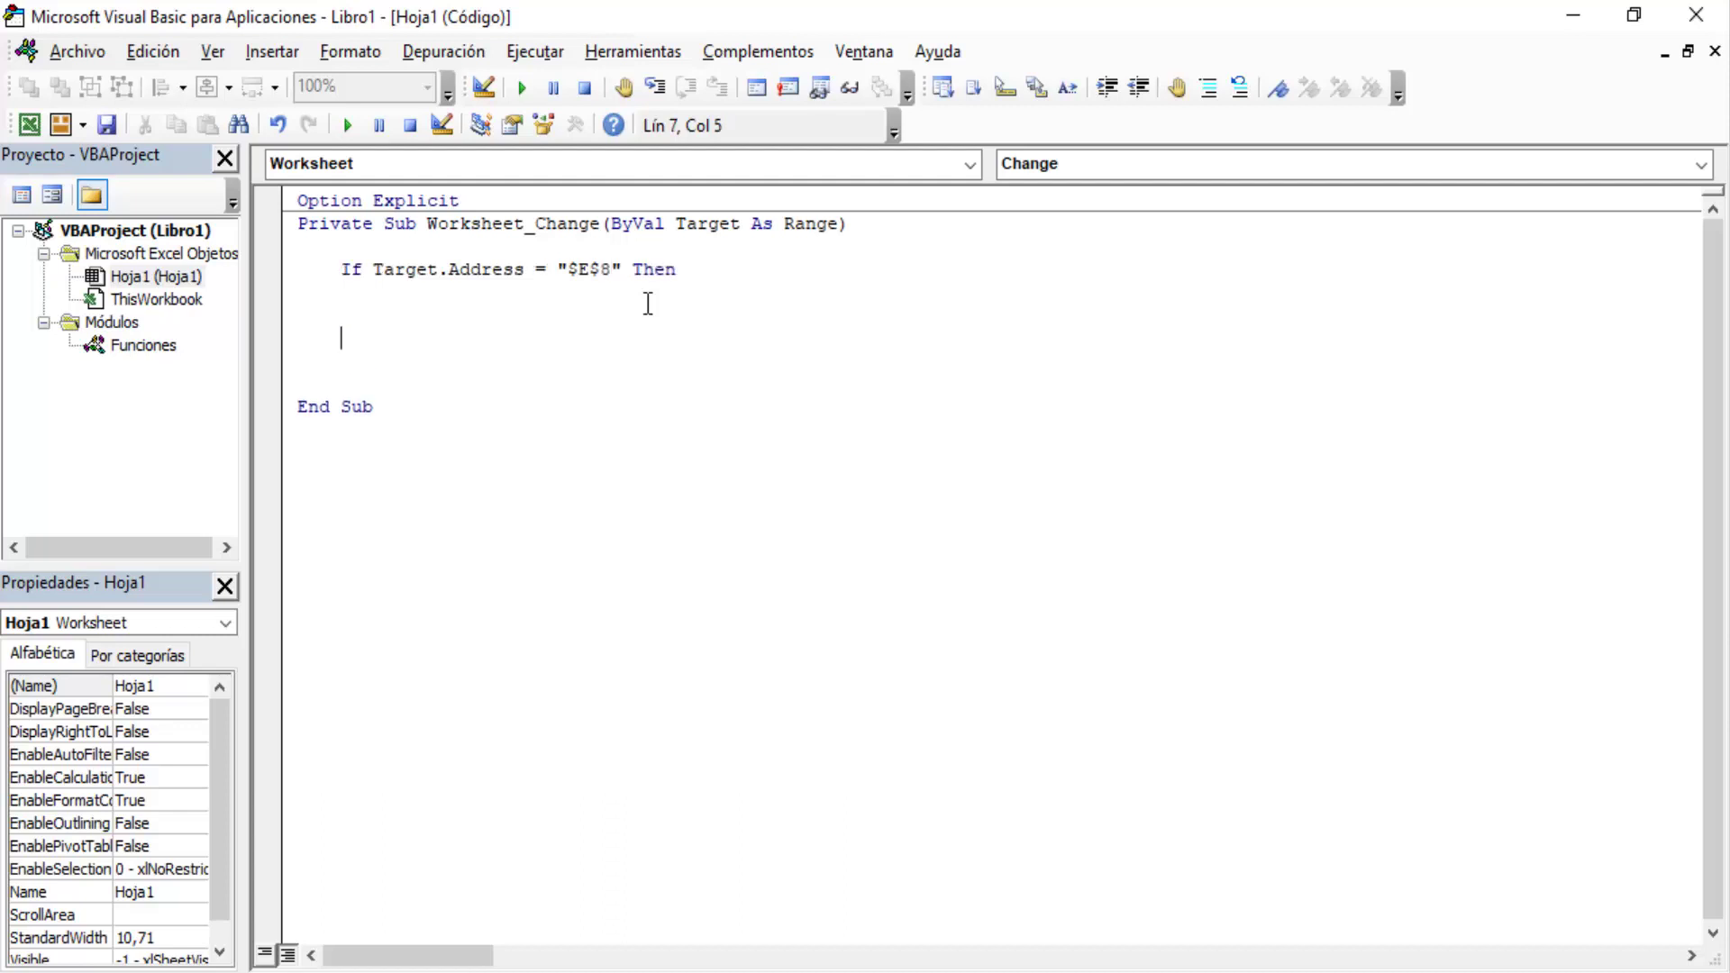
pyautogui.press('Return')
pyautogui.write('end if')
pyautogui.press('Up')
pyautogui.press('Up')
pyautogui.press('Tab')
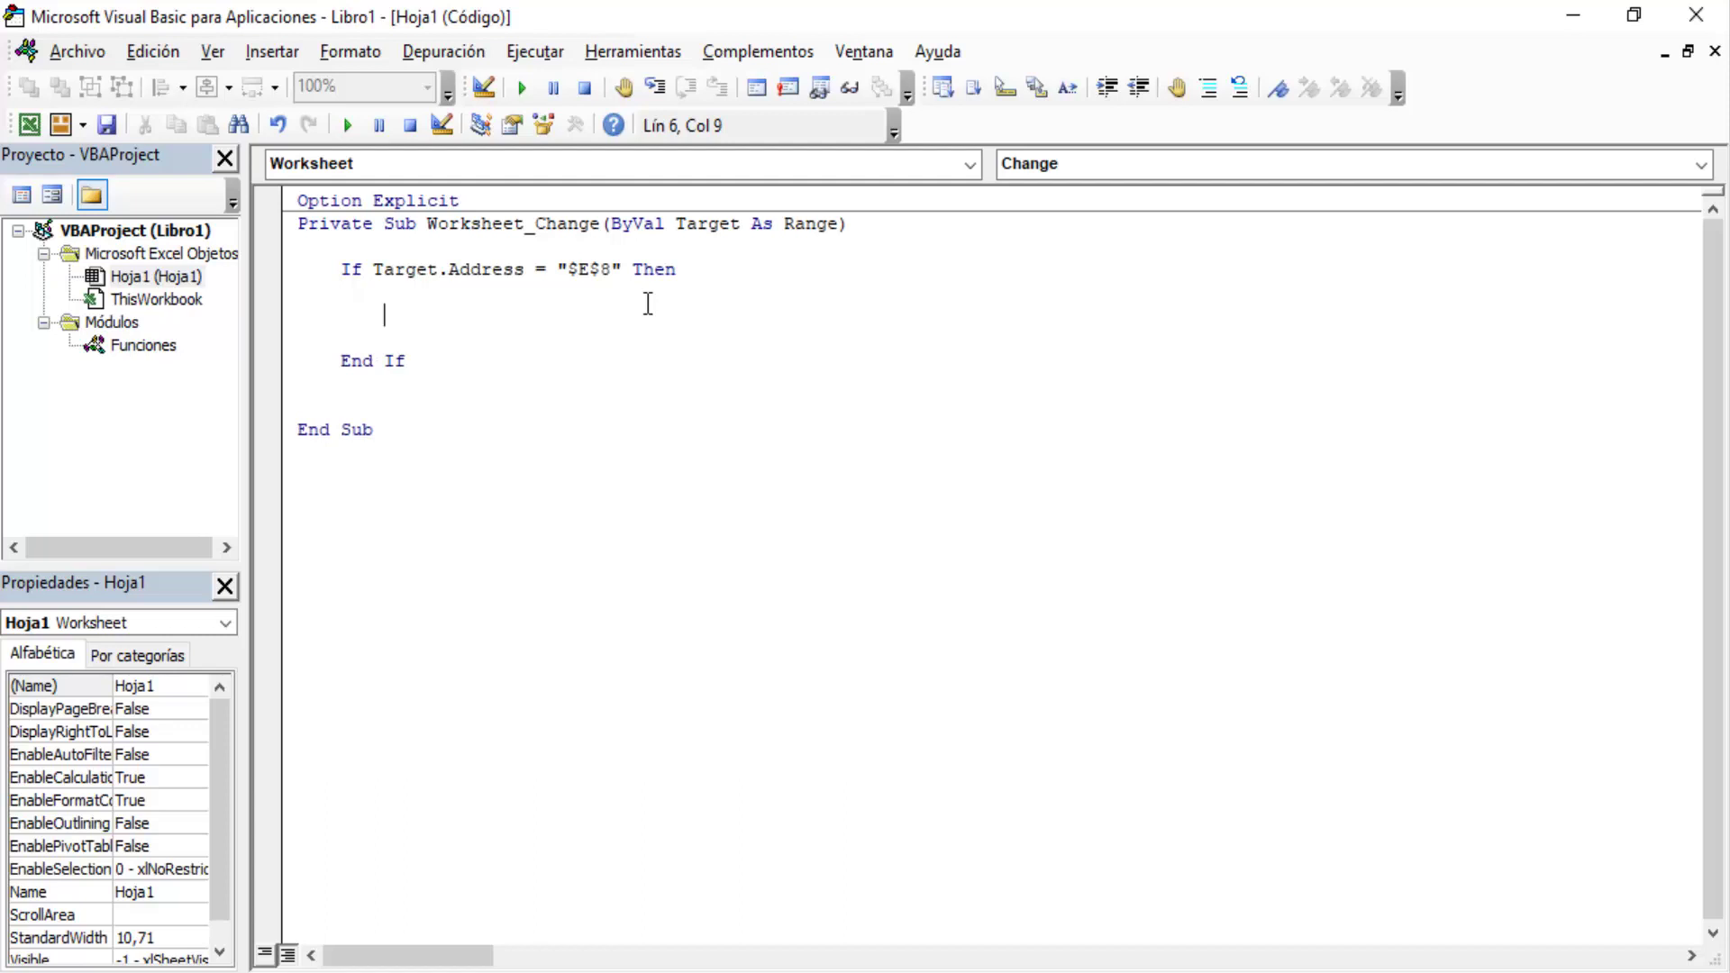
# - Insert Call Funciones.Convertir_Unidad inside the If block and minimize the editor
pyautogui.write('call fun')
pyautogui.write('cion')
pyautogui.write('es.')
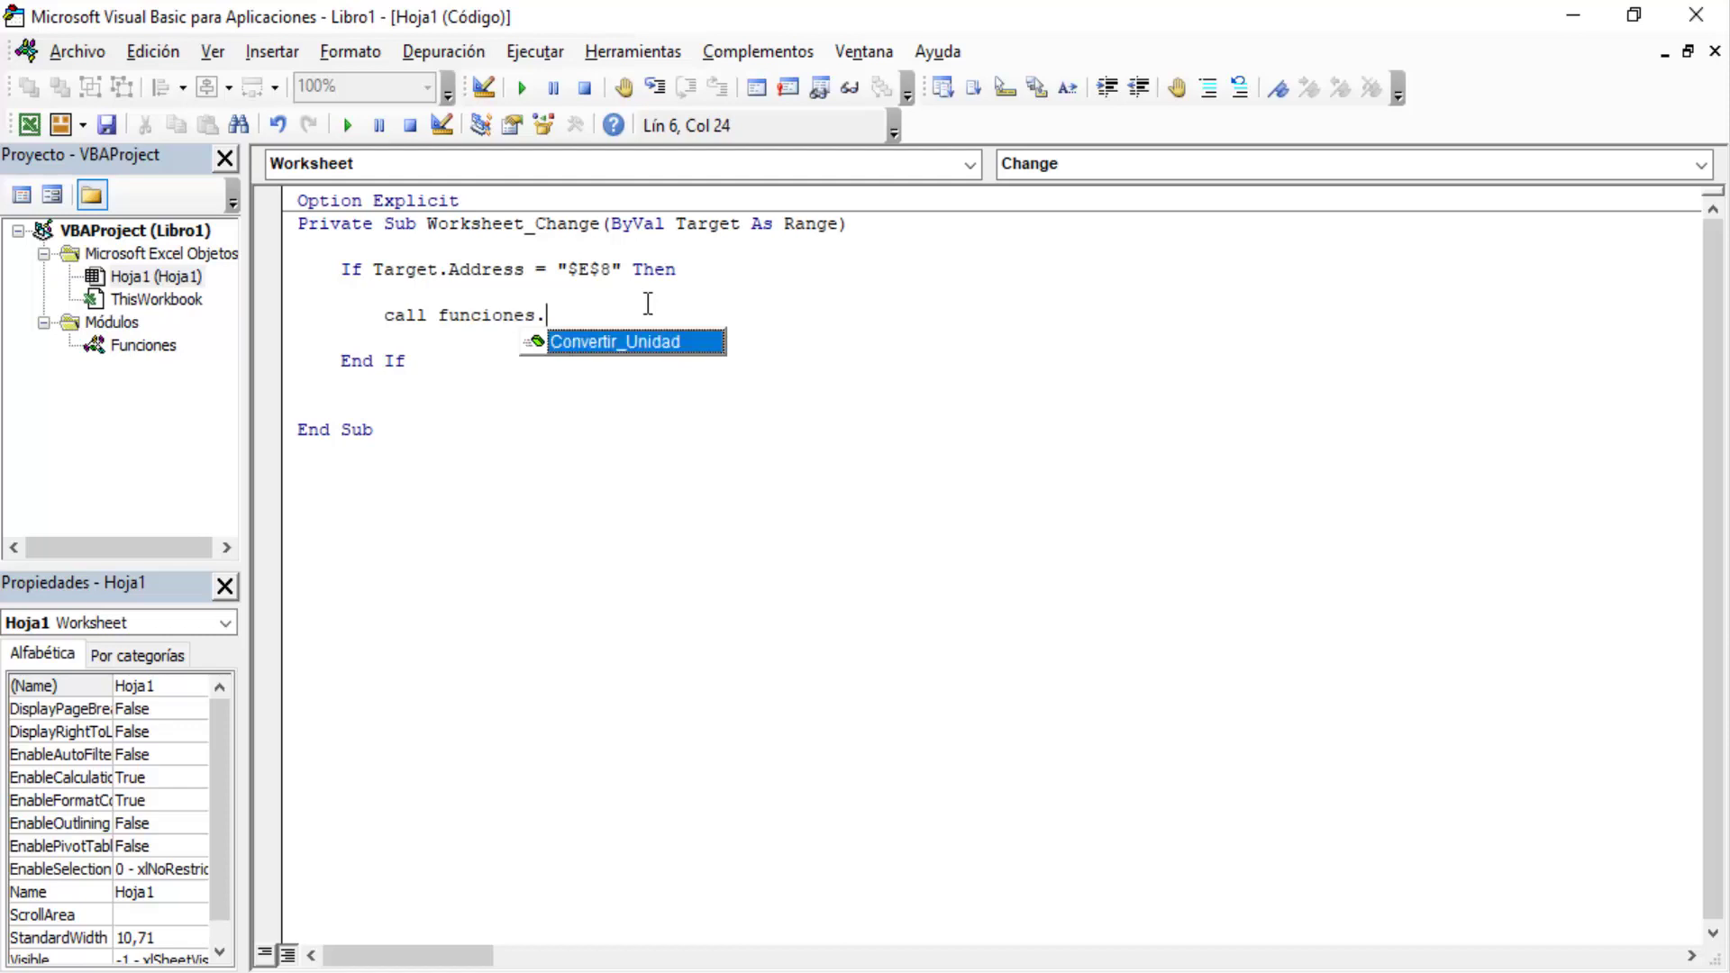
pyautogui.press('Tab')
pyautogui.click(728, 387)
pyautogui.click(726, 352)
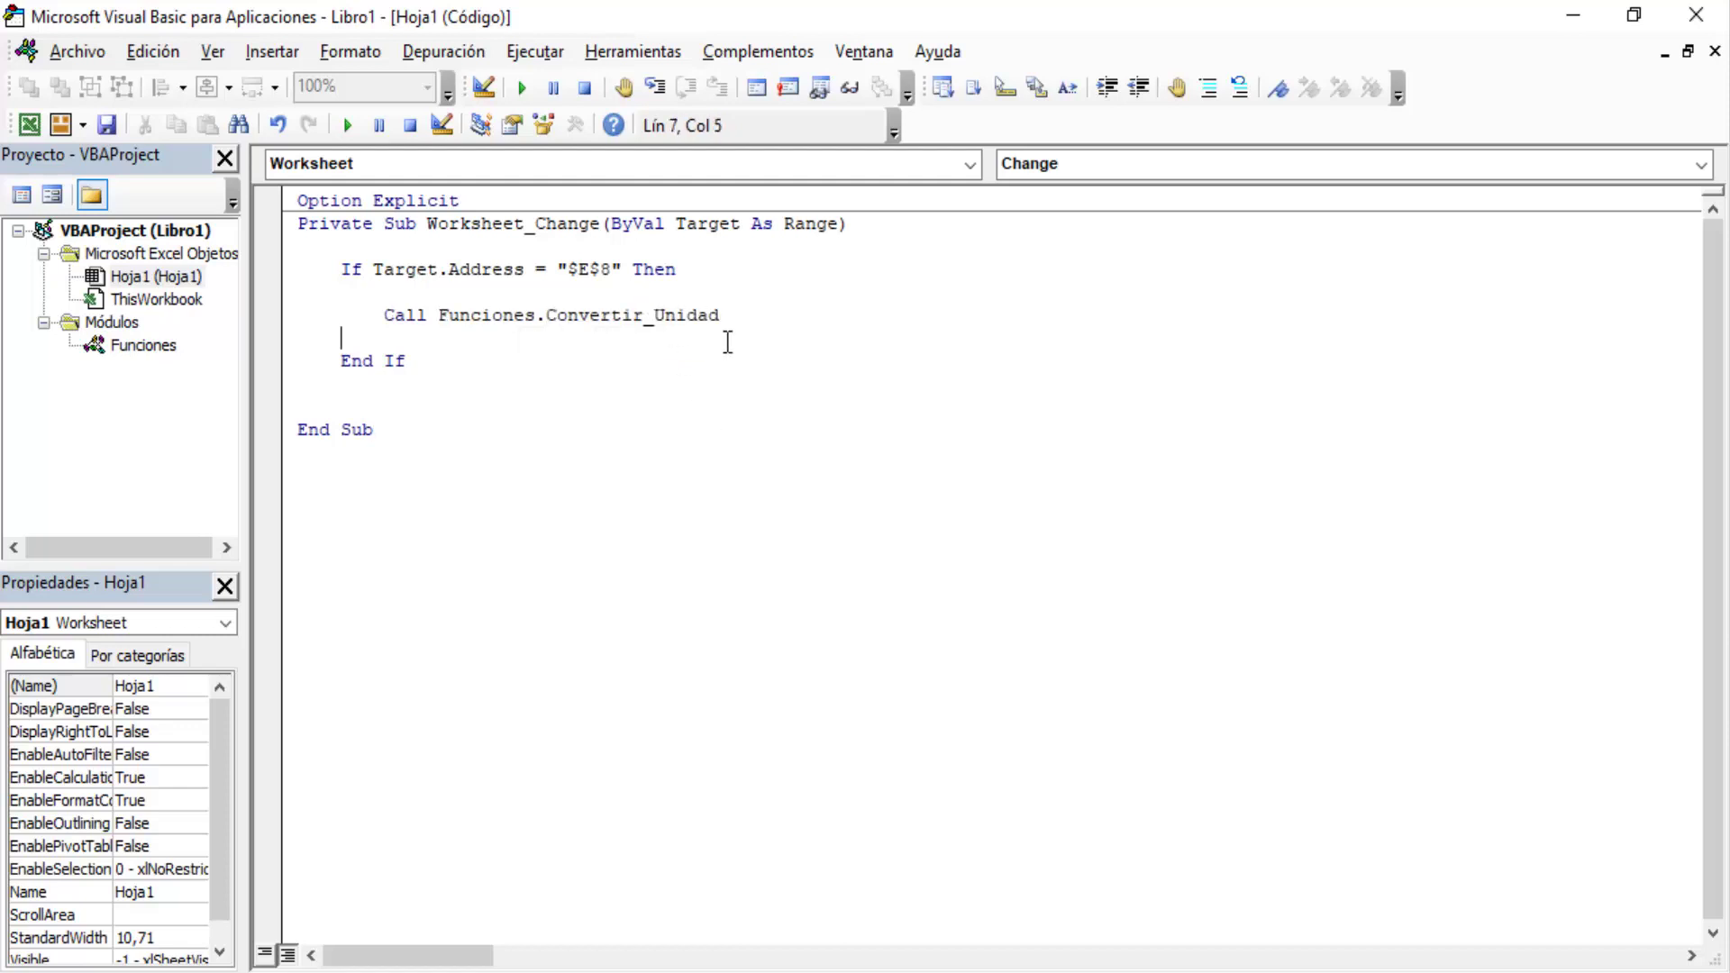
pyautogui.click(1574, 14)
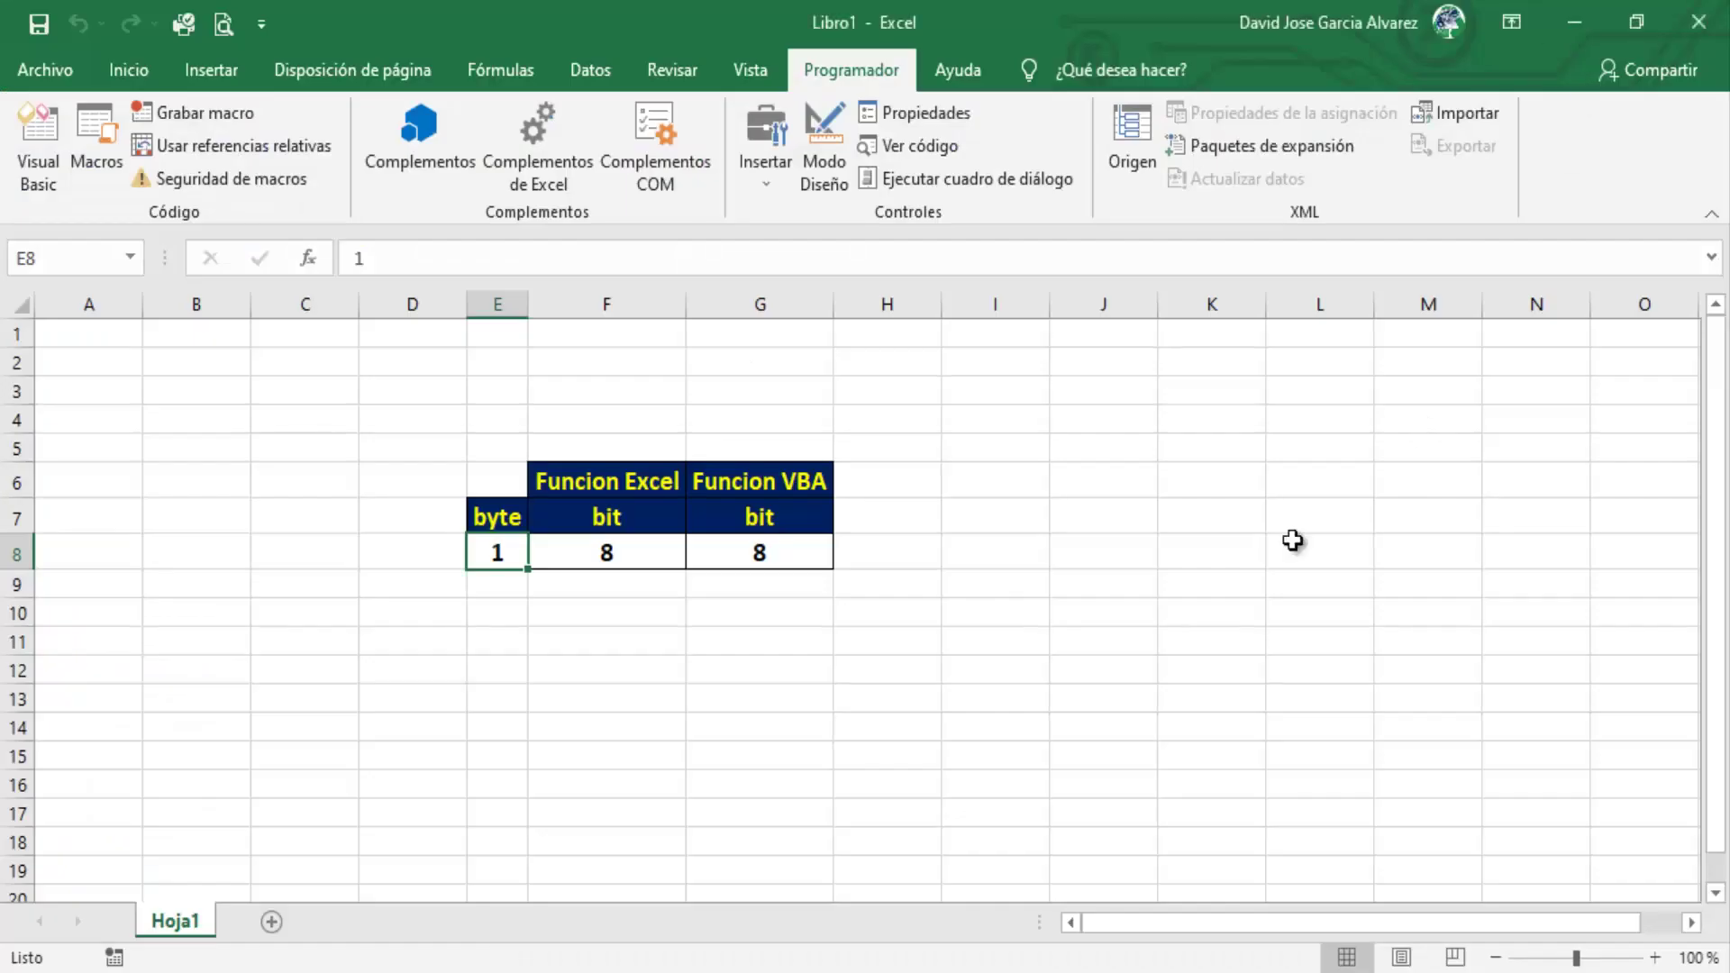
# - Switch to the Inicio tab and mark the E8 input and G8 result with an outline and arrows
pyautogui.click(124, 71)
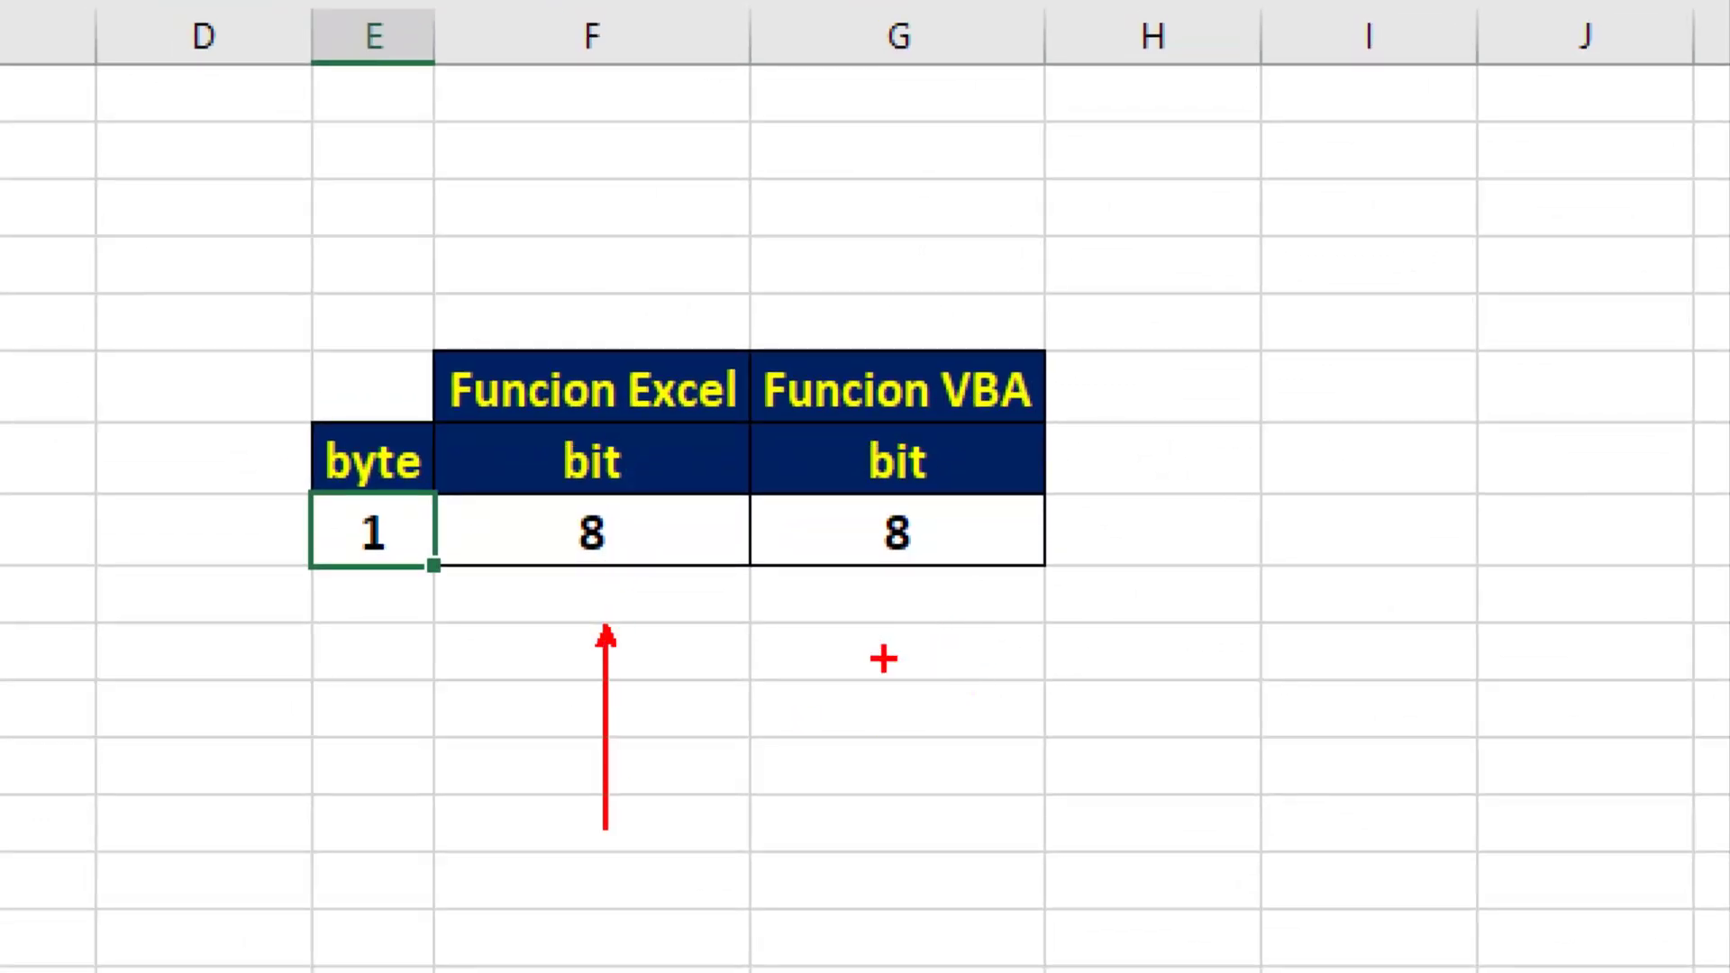
pyautogui.moveTo(892, 632); pyautogui.dragTo(895, 946)
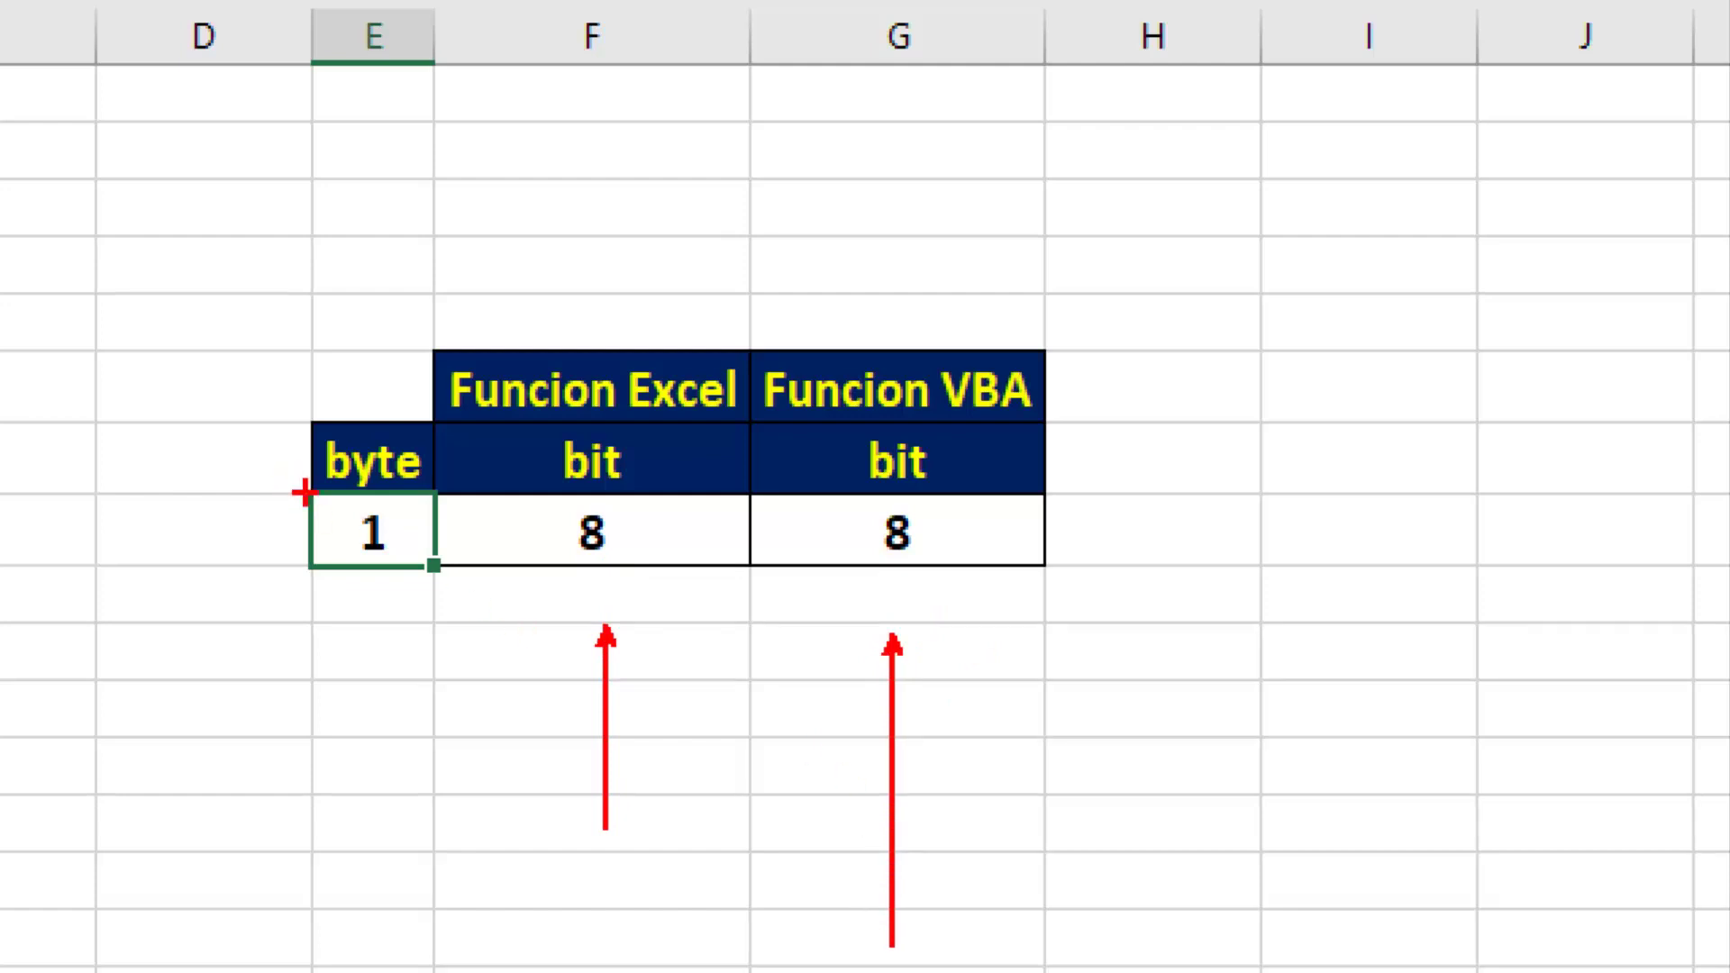
pyautogui.moveTo(304, 492); pyautogui.dragTo(440, 571)
pyautogui.moveTo(388, 622); pyautogui.dragTo(394, 839)
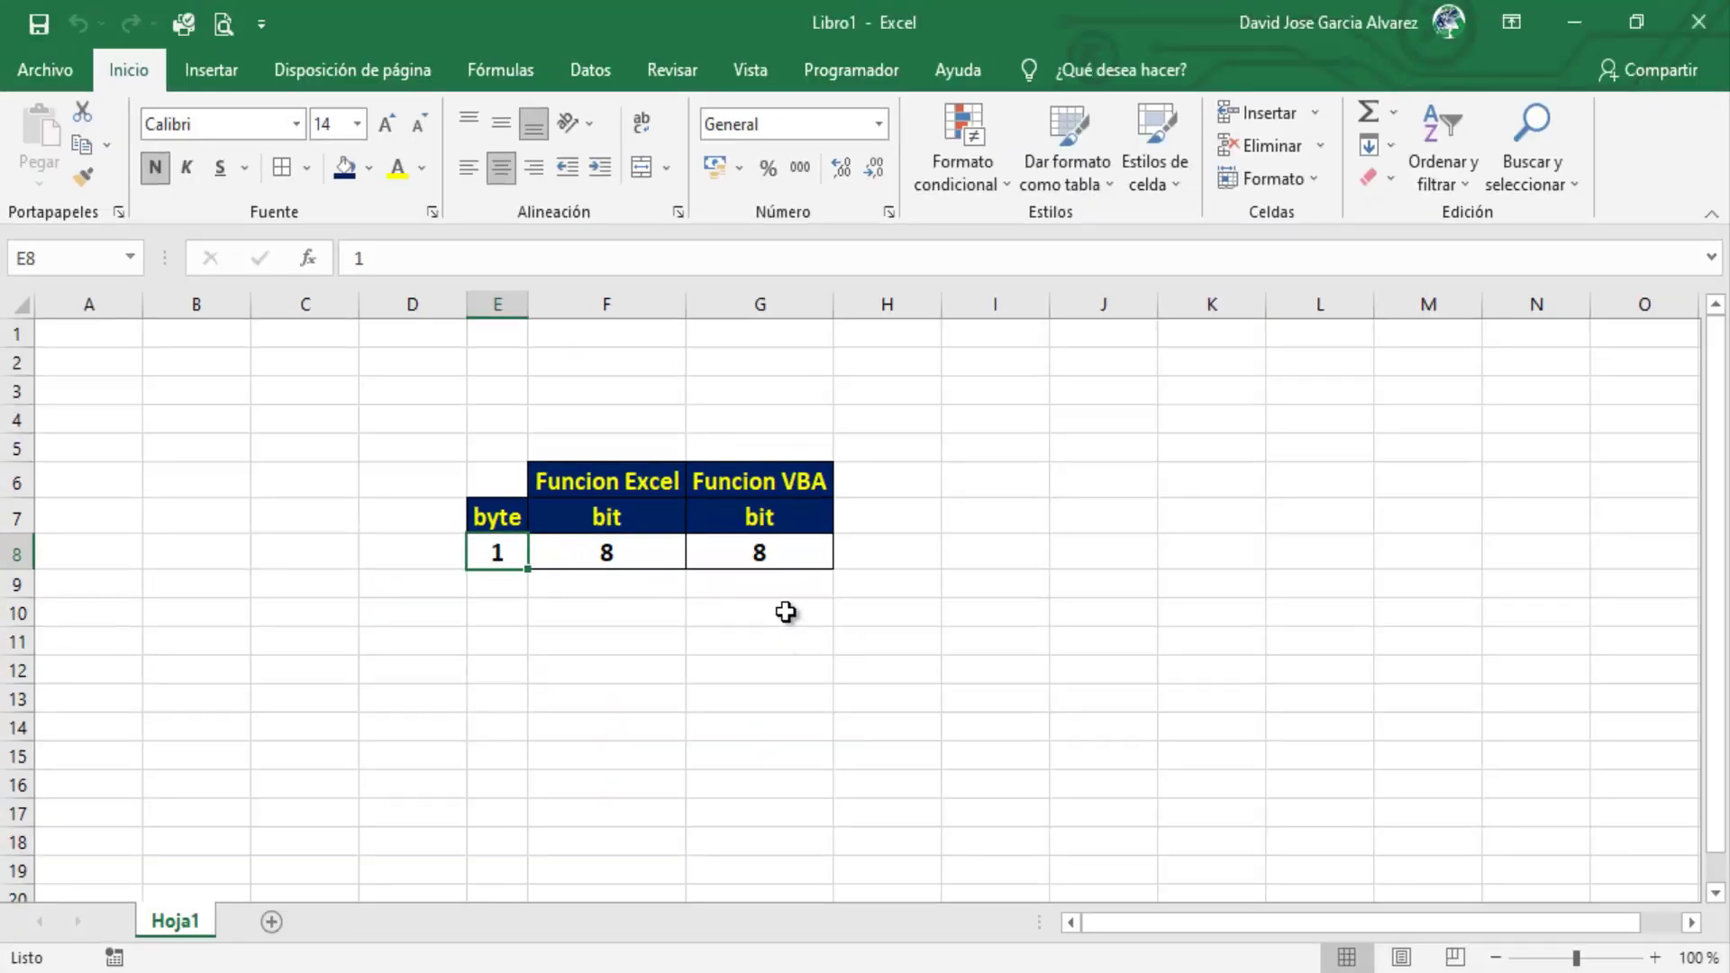
# - Enter 2, 6, 48 and 256 in E8, checking that G8 recalculates with F8
pyautogui.write('2')
pyautogui.press('Return')
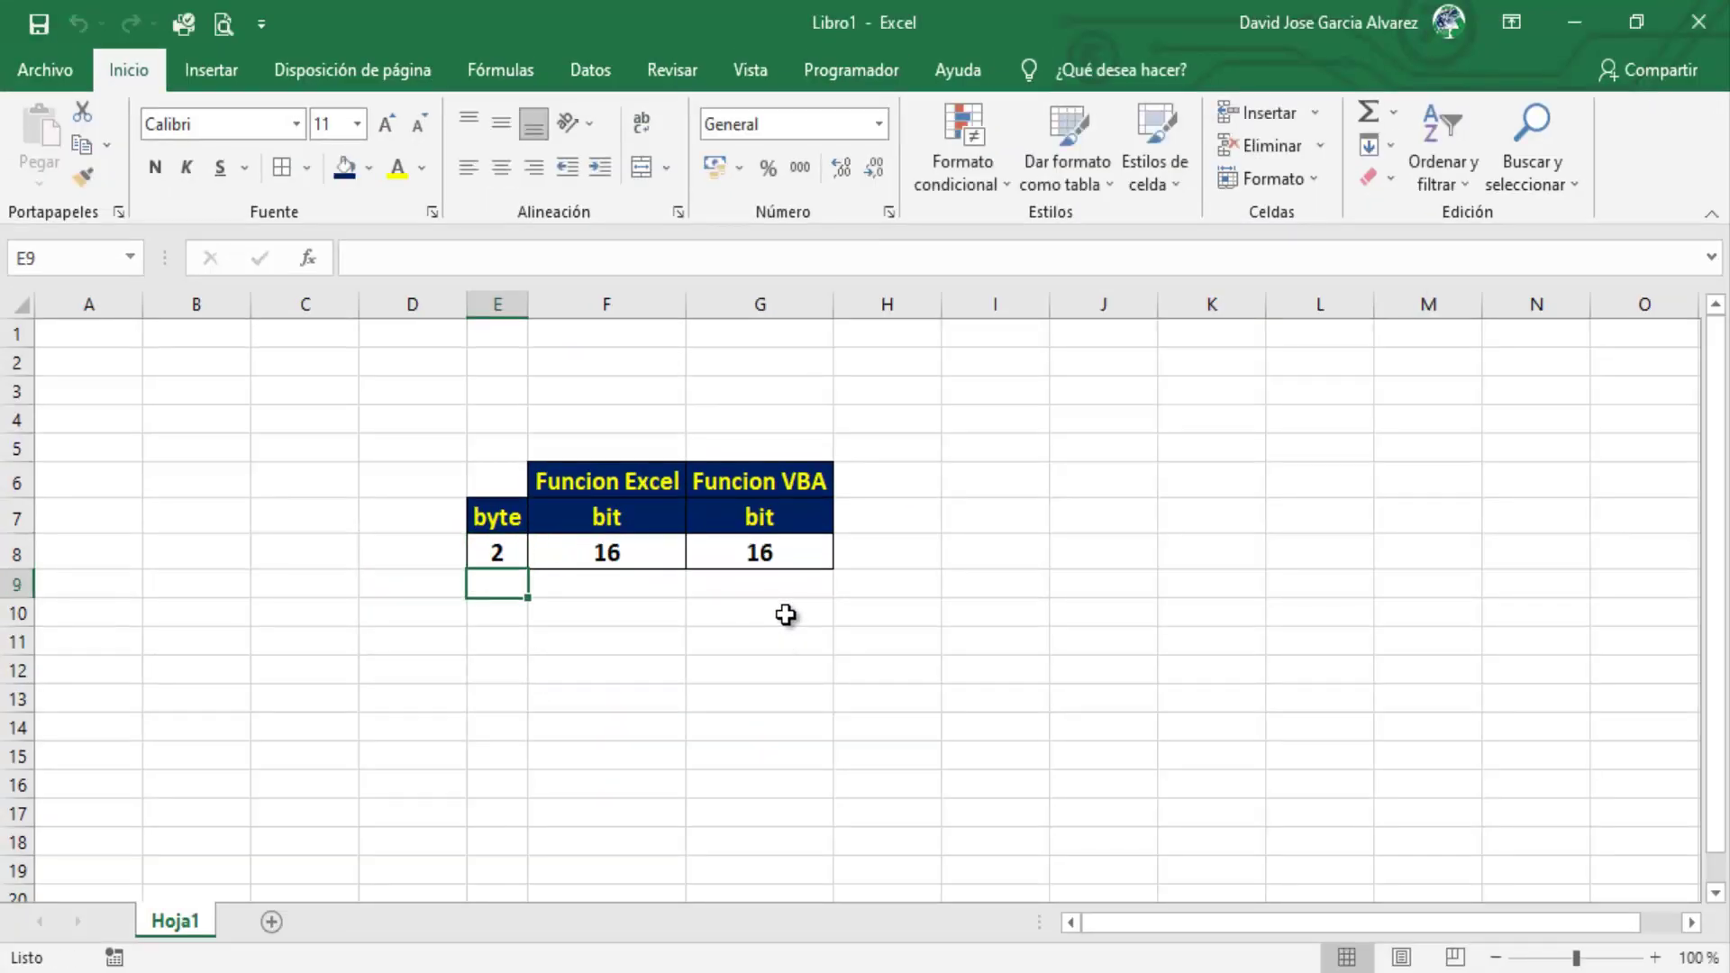
pyautogui.press('Up')
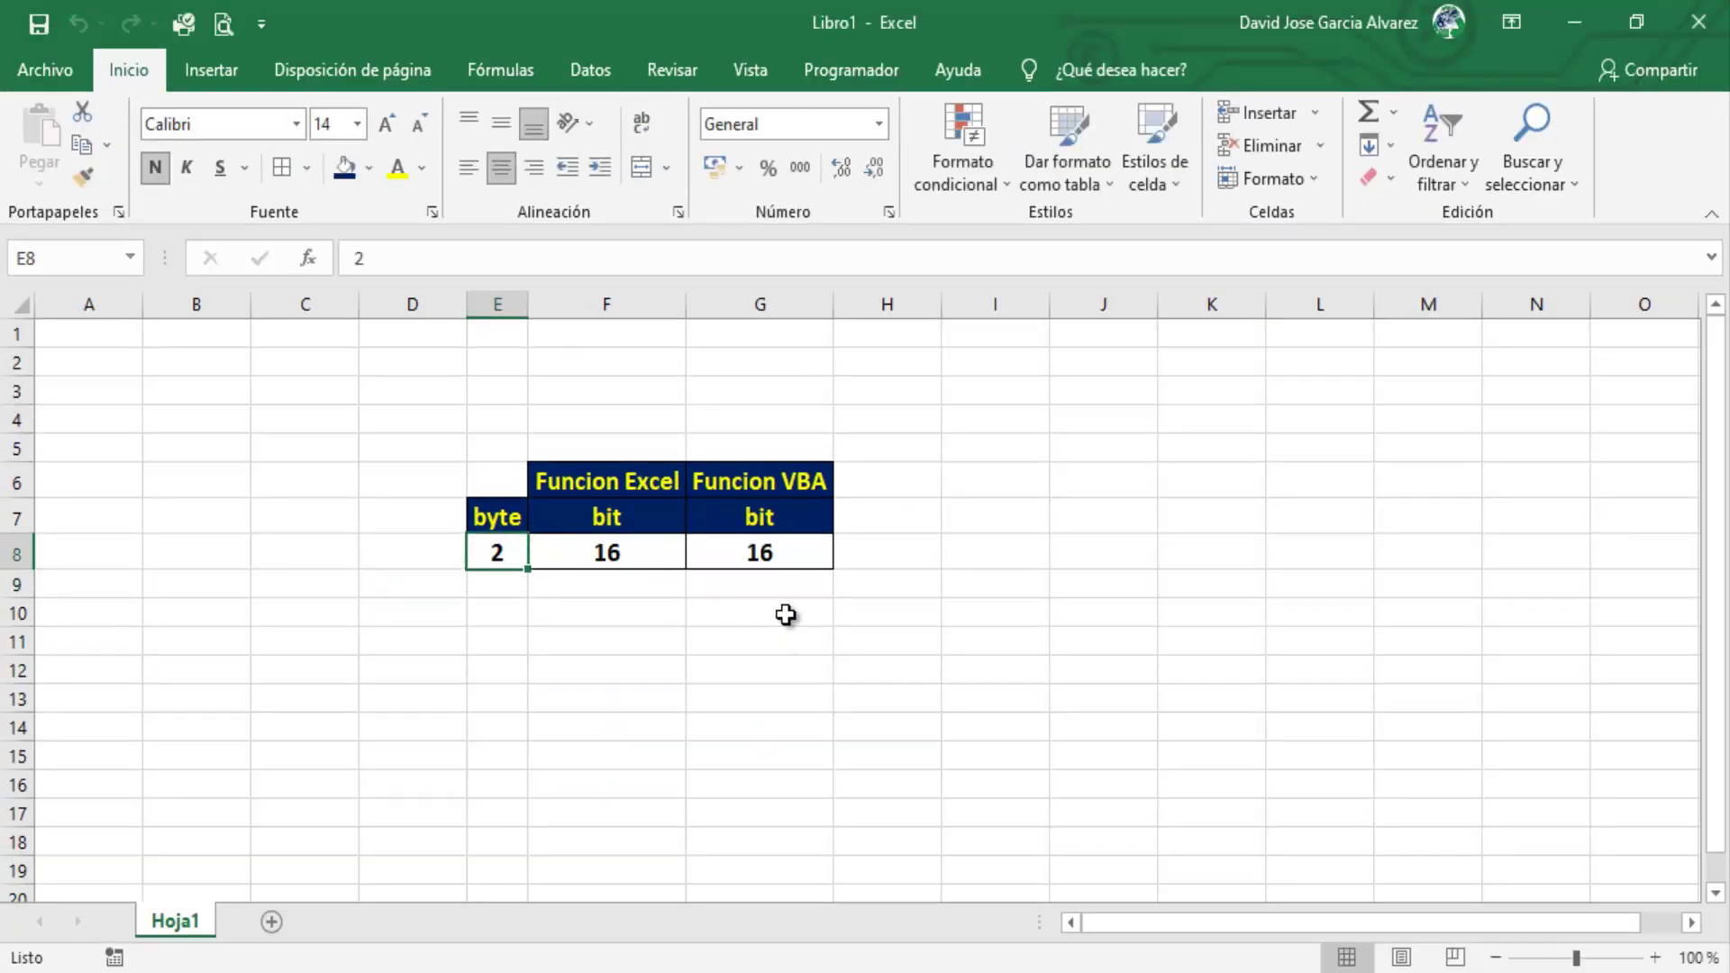
pyautogui.write('6')
pyautogui.press('Return')
pyautogui.press('Up')
pyautogui.write('48')
pyautogui.press('Return')
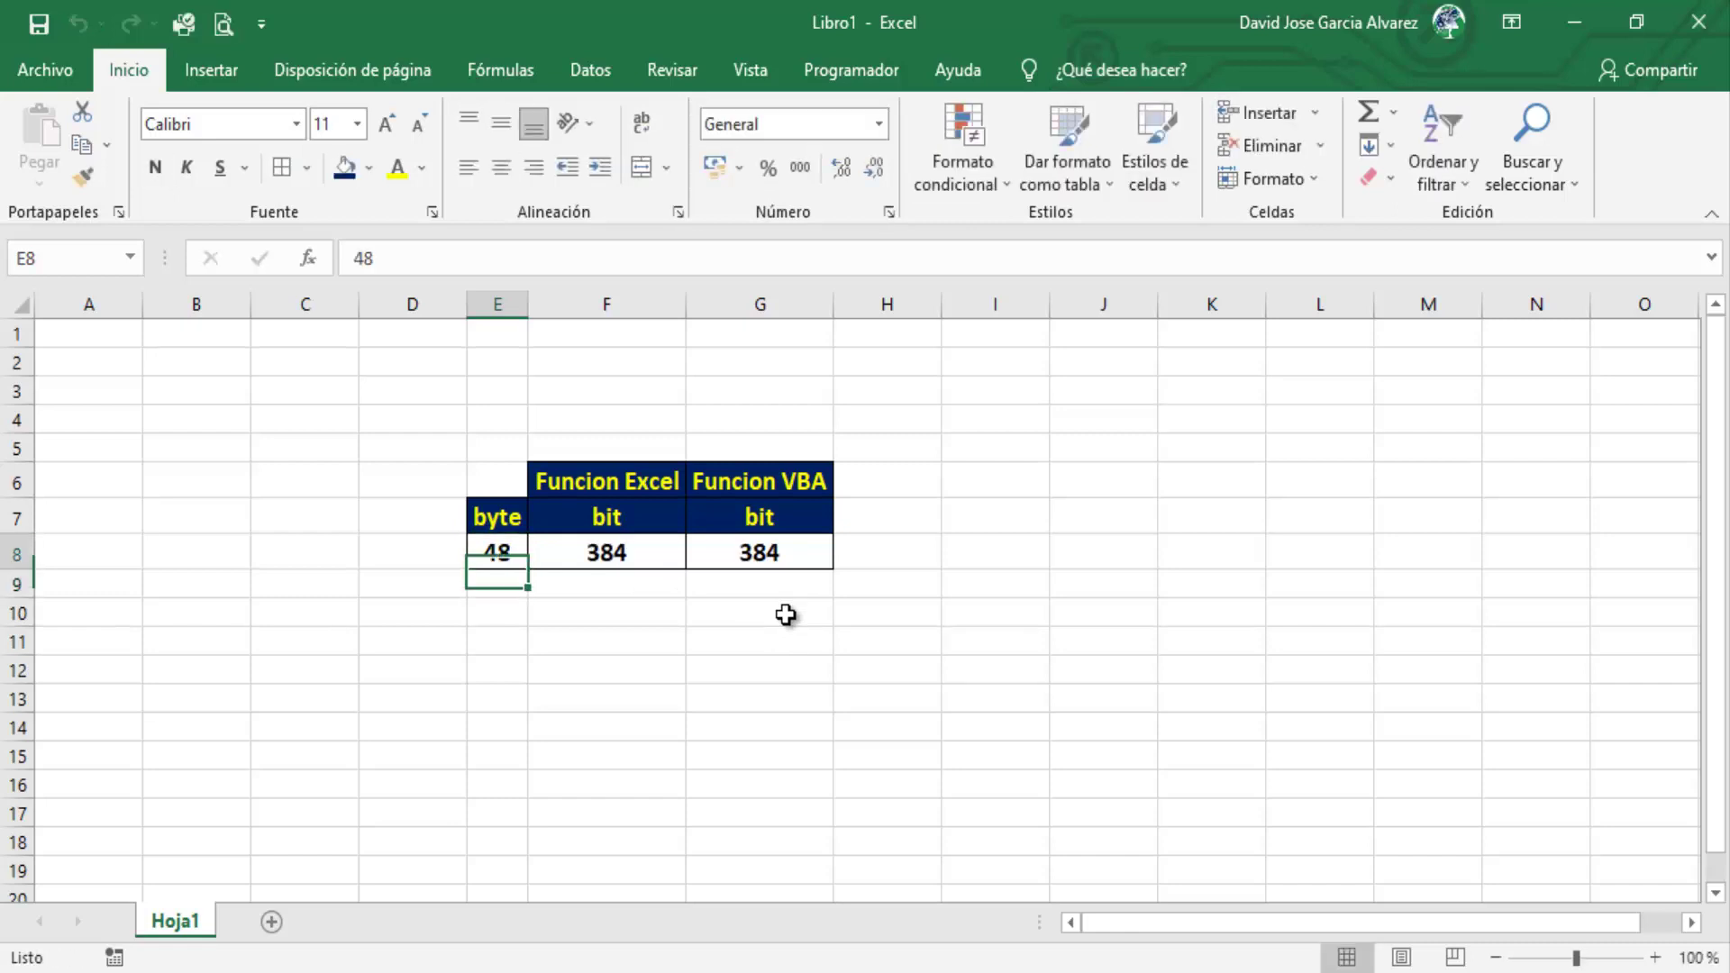
pyautogui.press('Up')
pyautogui.press('F2')
pyautogui.write('256')
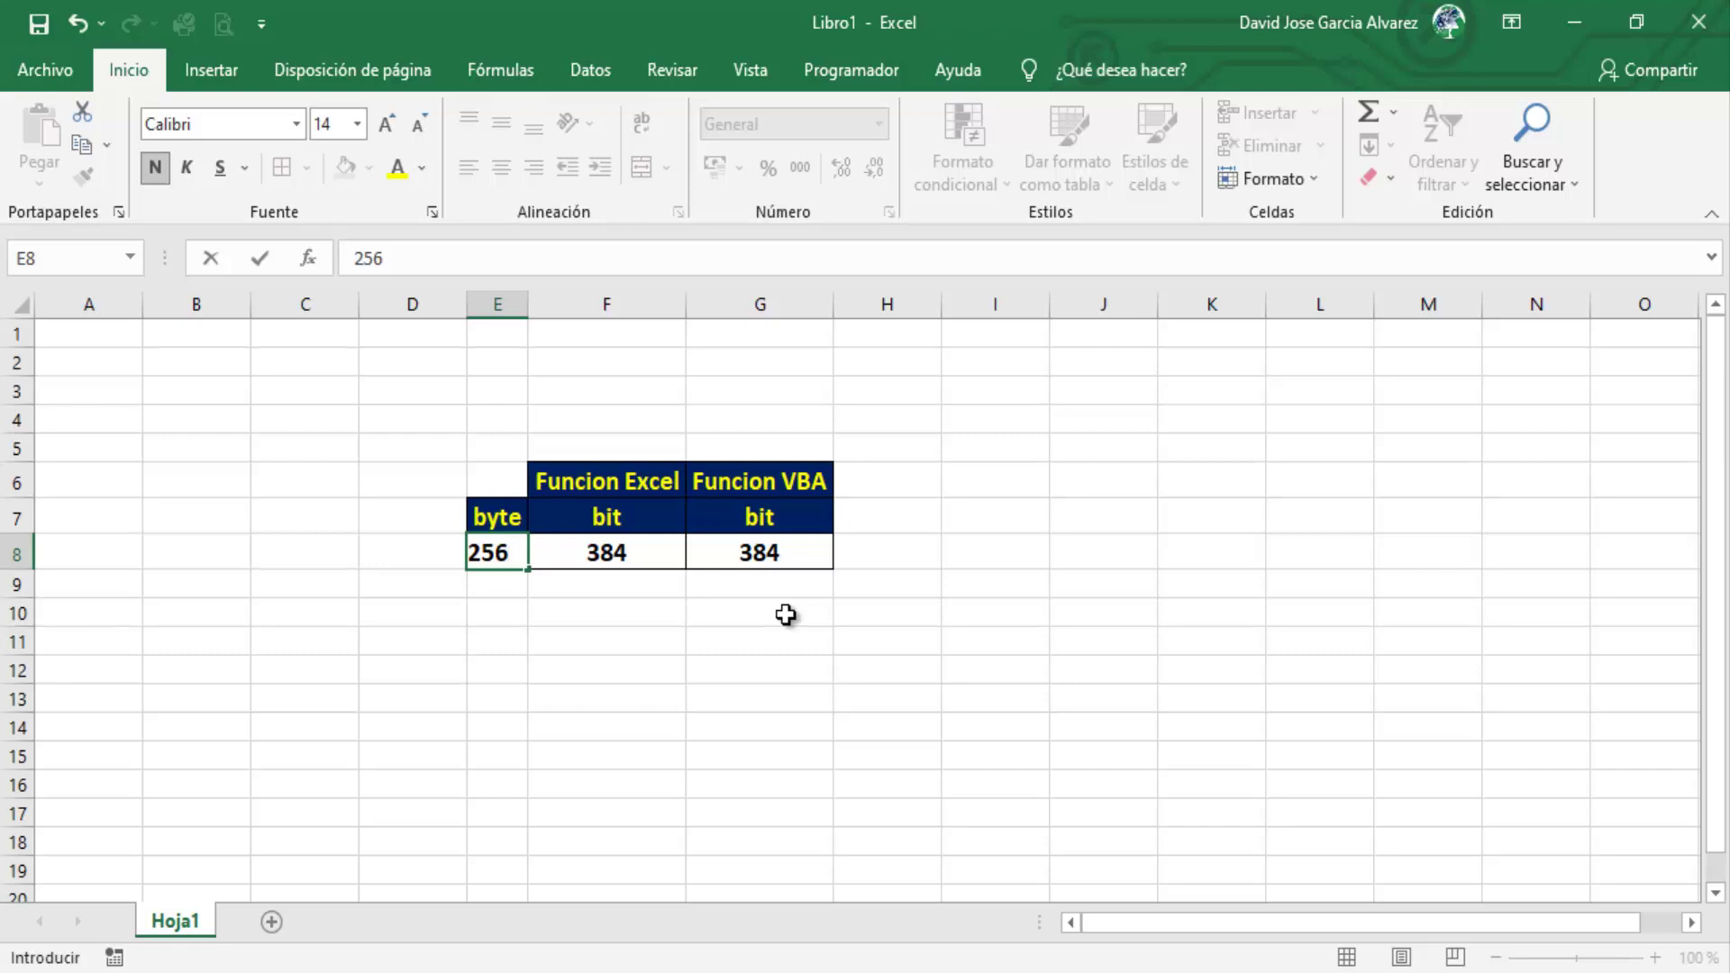
pyautogui.press('Return')
# - Try 56, 48 and 12 in E8, then reset it to 1 byte
pyautogui.press('Up')
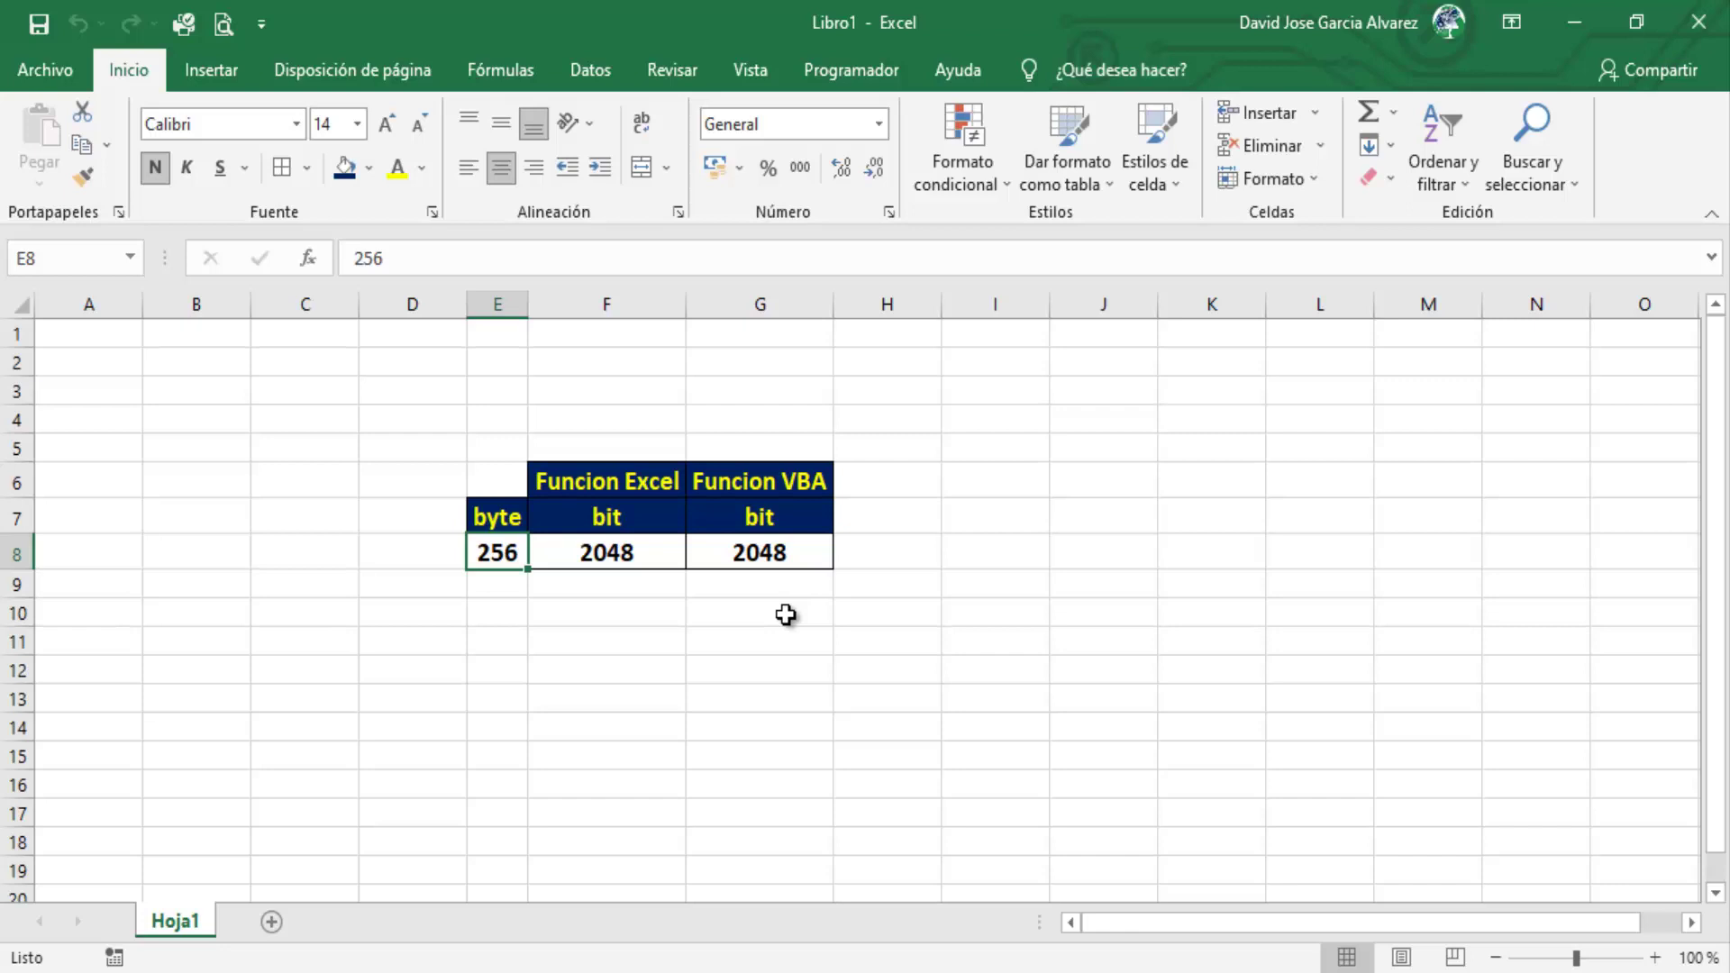
pyautogui.write('56')
pyautogui.press('Return')
pyautogui.press('Up')
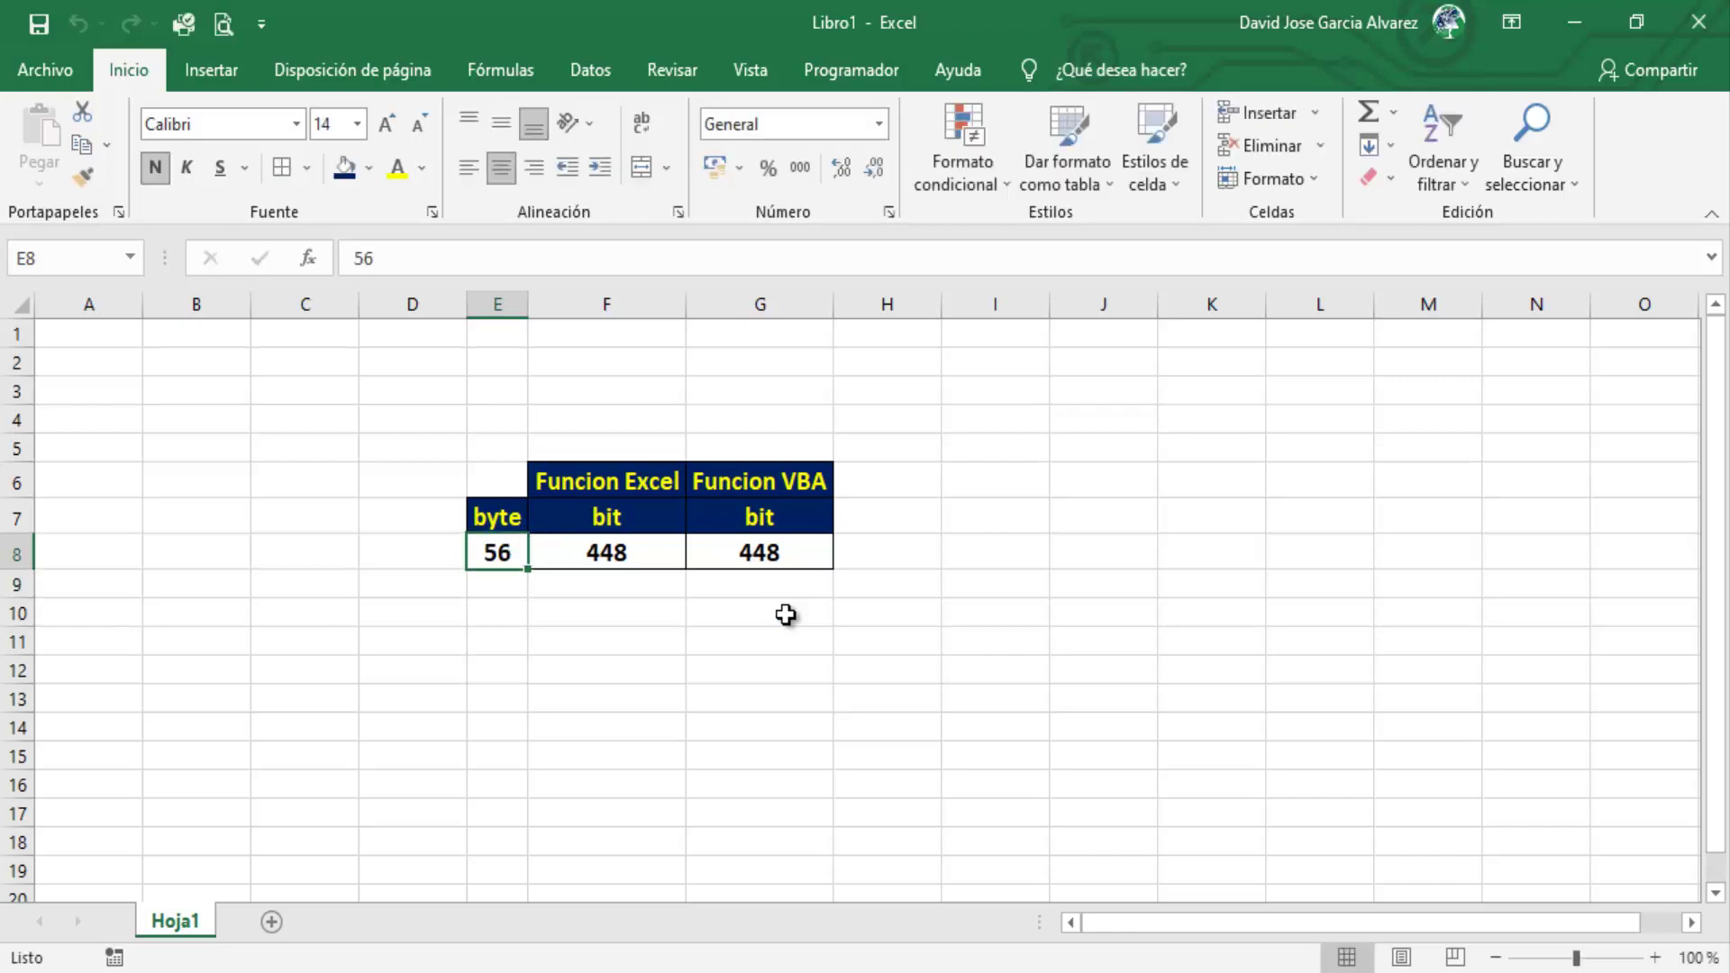
pyautogui.press('F2')
pyautogui.press('BackSpace')
pyautogui.press('BackSpace')
pyautogui.write('48')
pyautogui.press('Return')
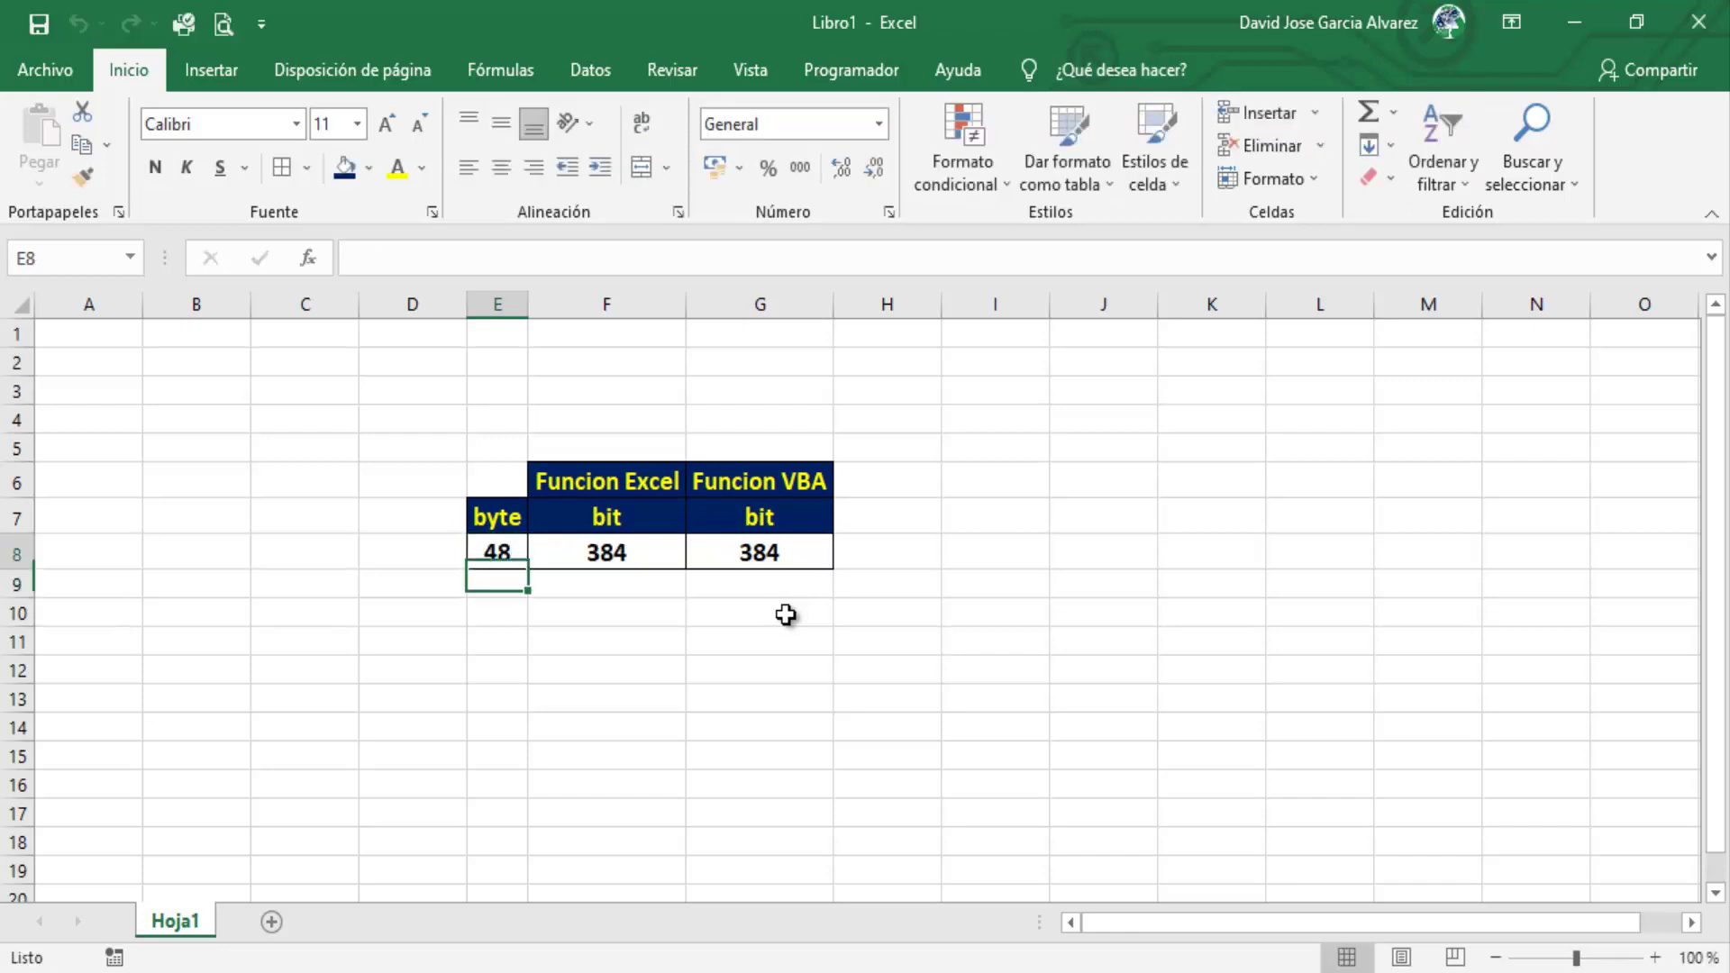
pyautogui.press('Up')
pyautogui.write('12')
pyautogui.press('Return')
pyautogui.press('Up')
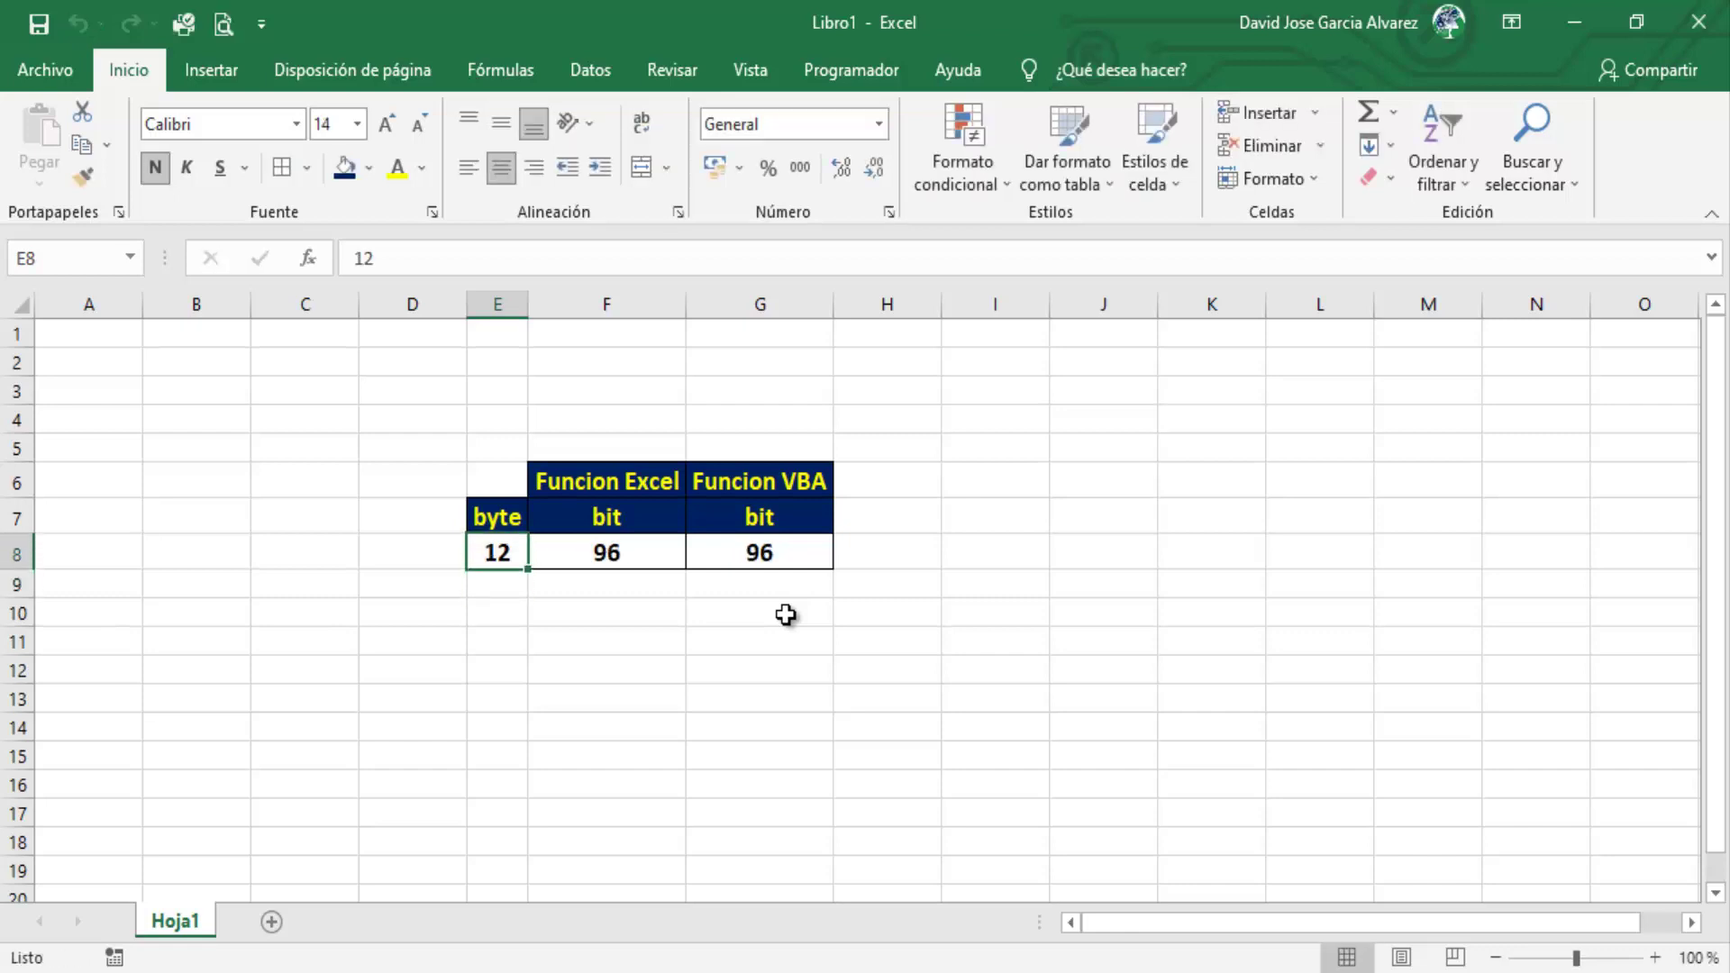
pyautogui.write('1')
pyautogui.press('Return')
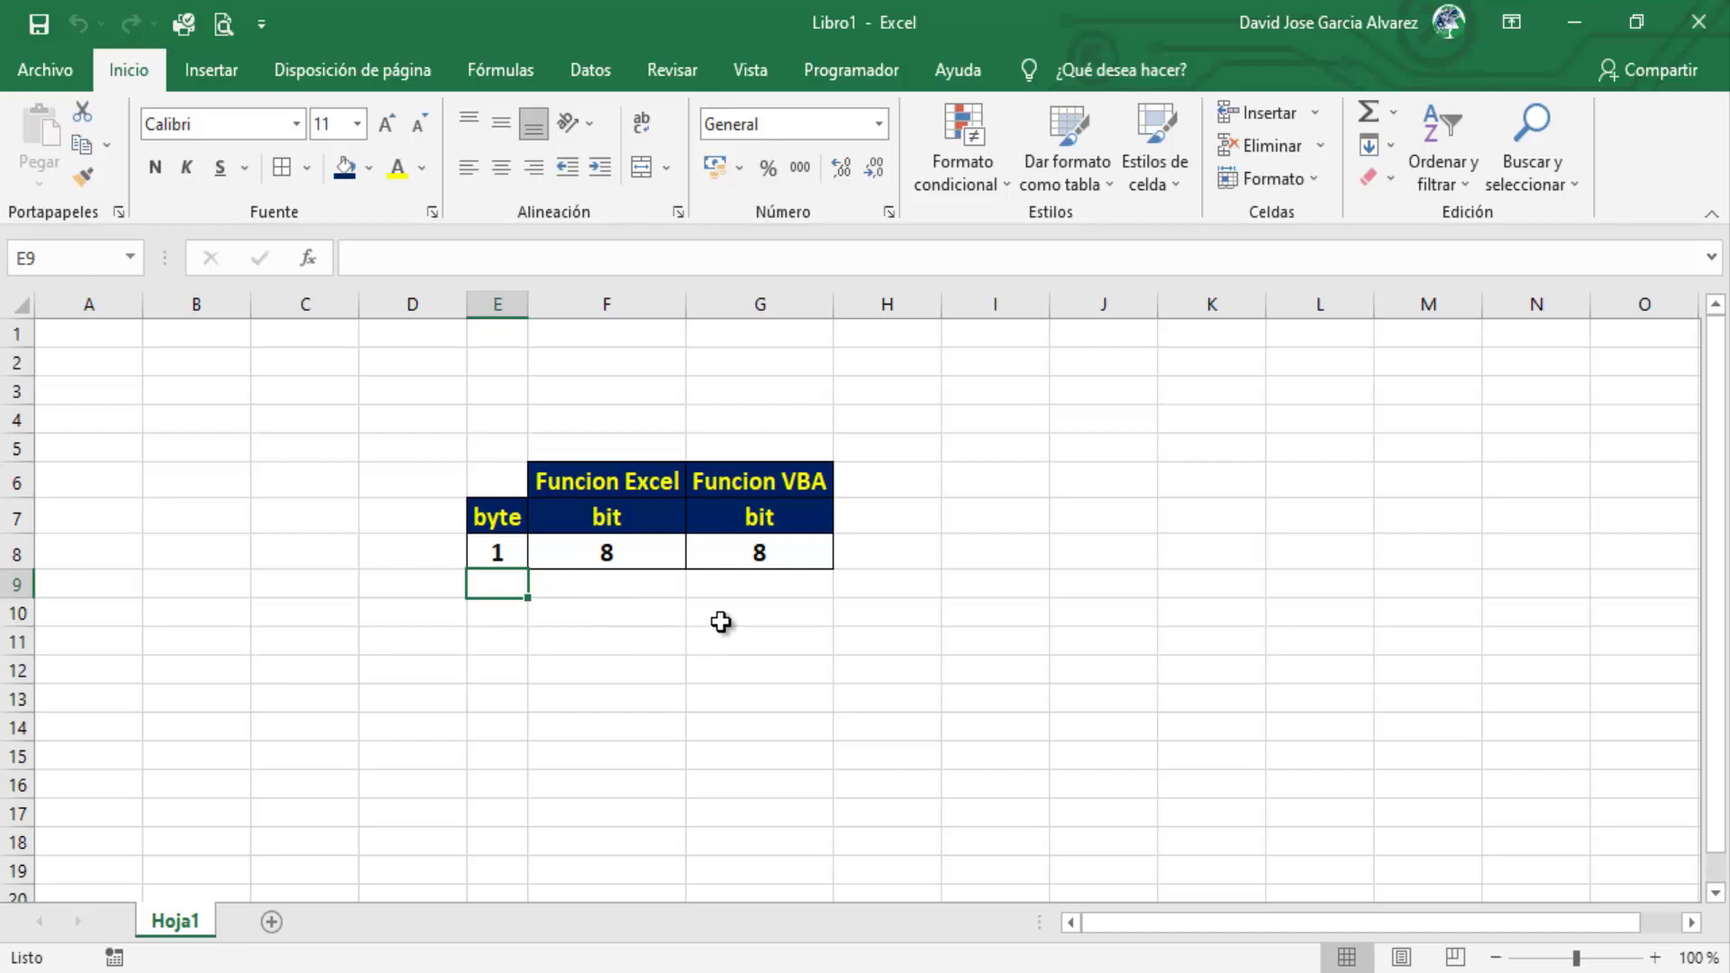
# - Change the unit headers to kg in E7 and g in F7
pyautogui.click(505, 523)
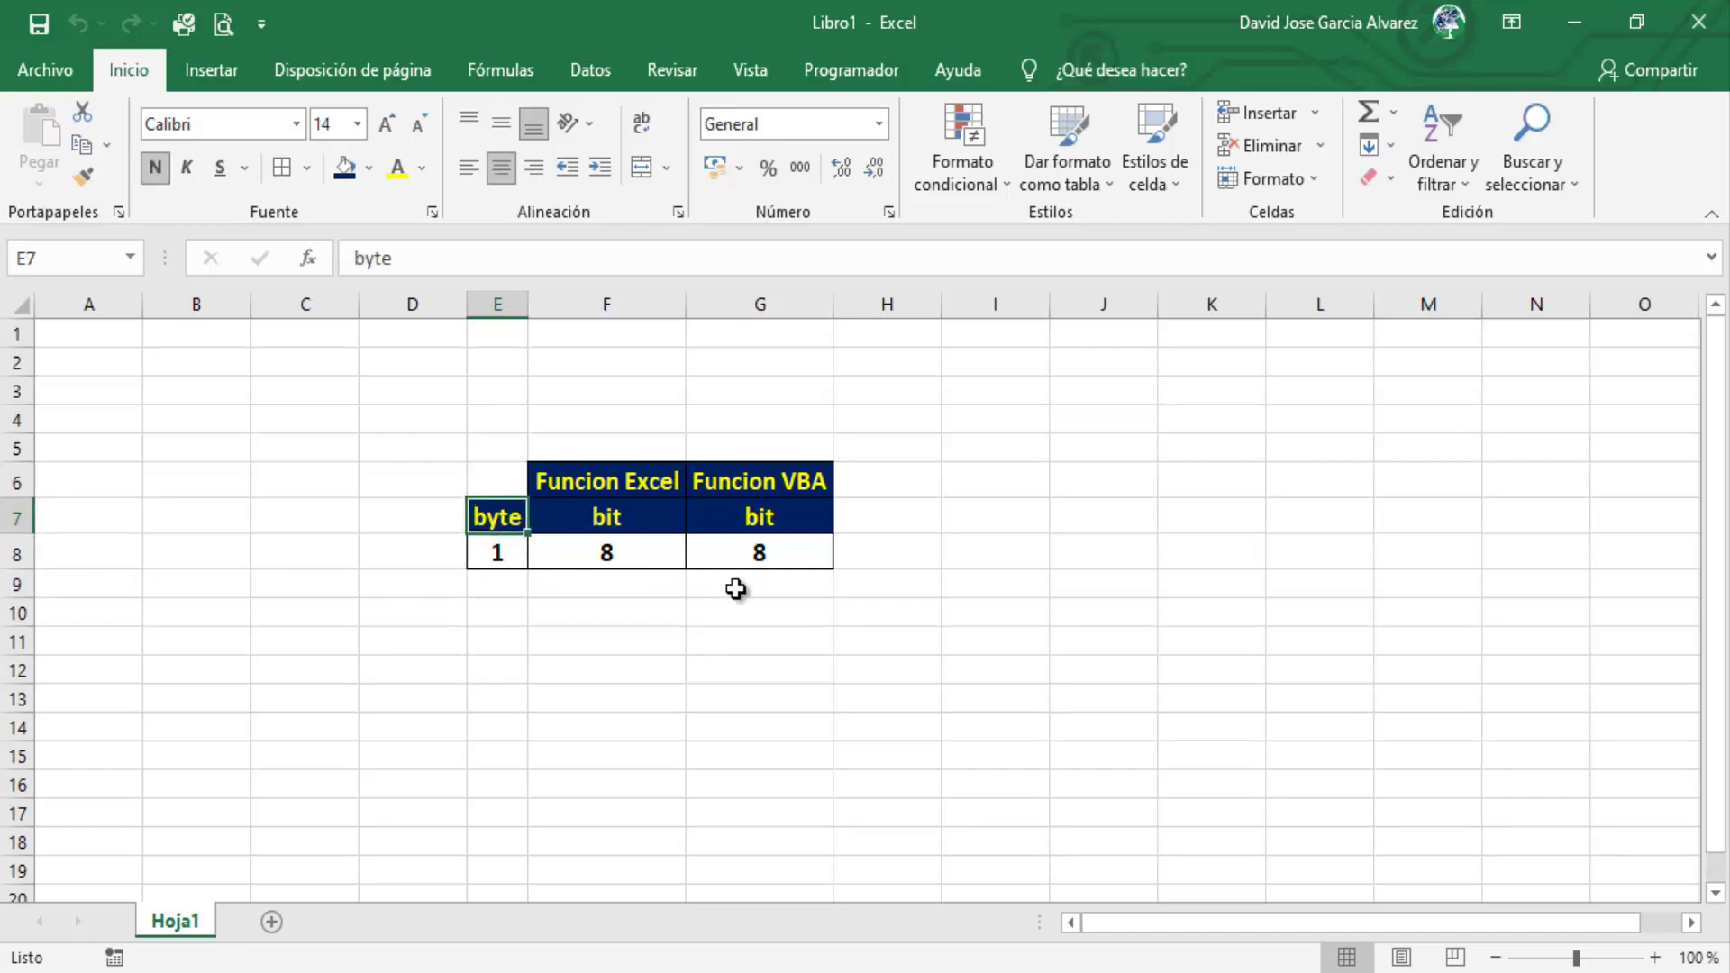
pyautogui.write('kg')
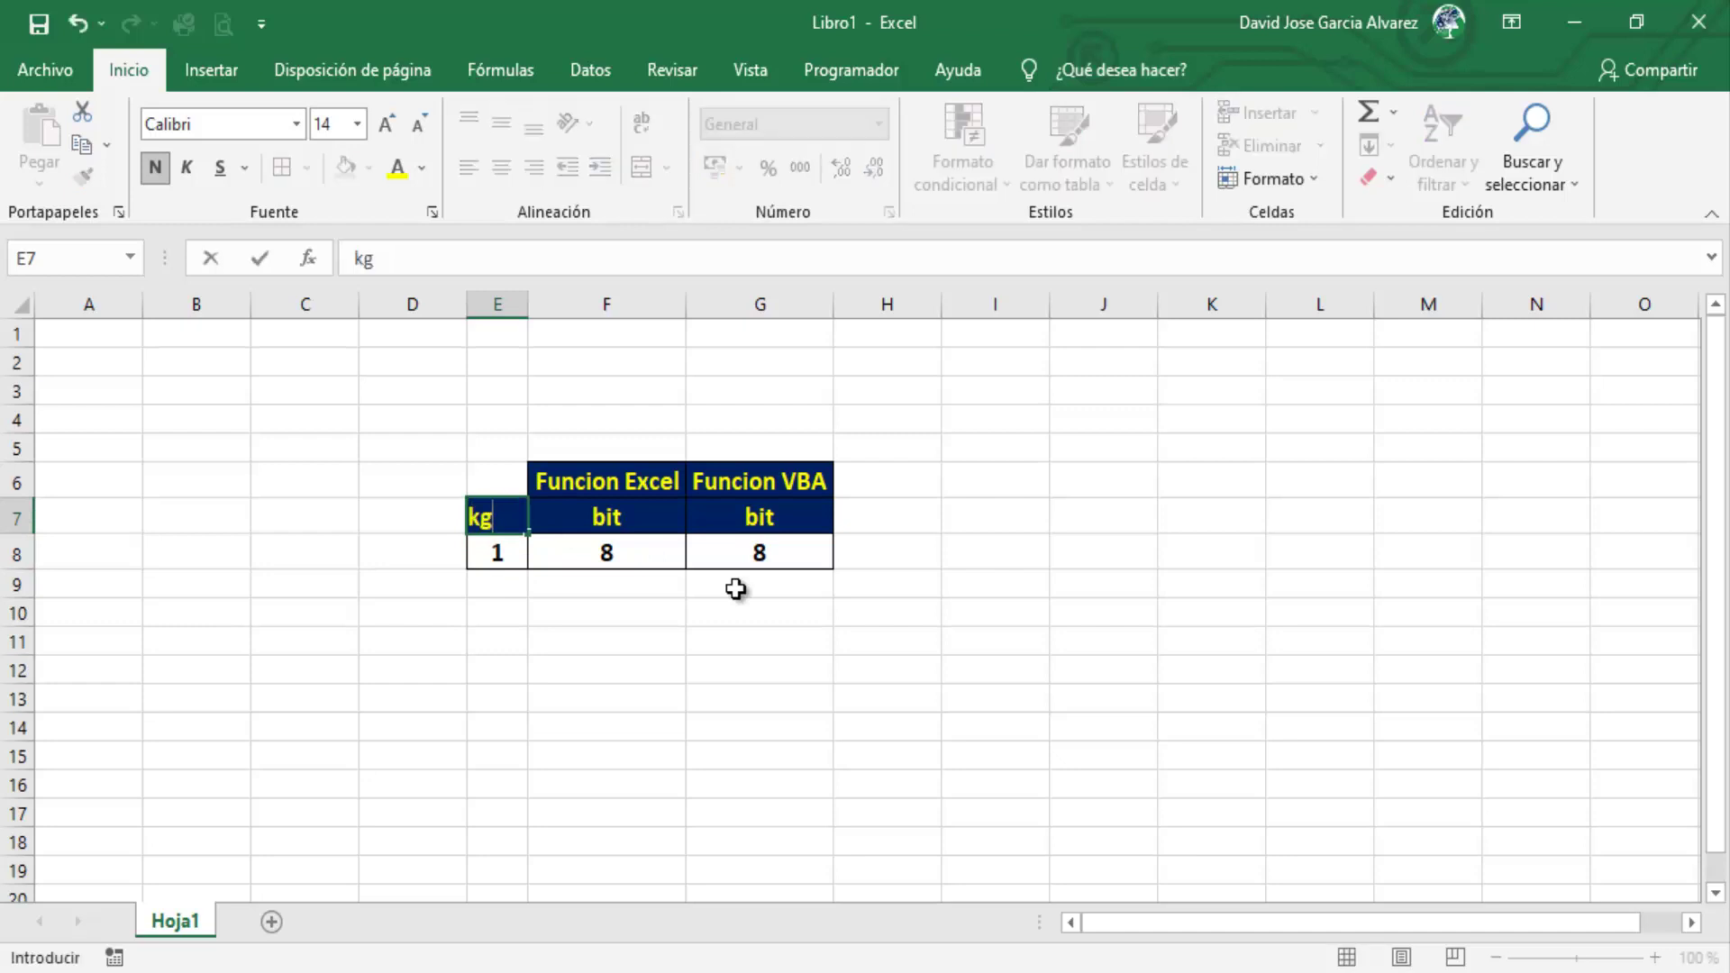
pyautogui.press('Tab')
pyautogui.write('g')
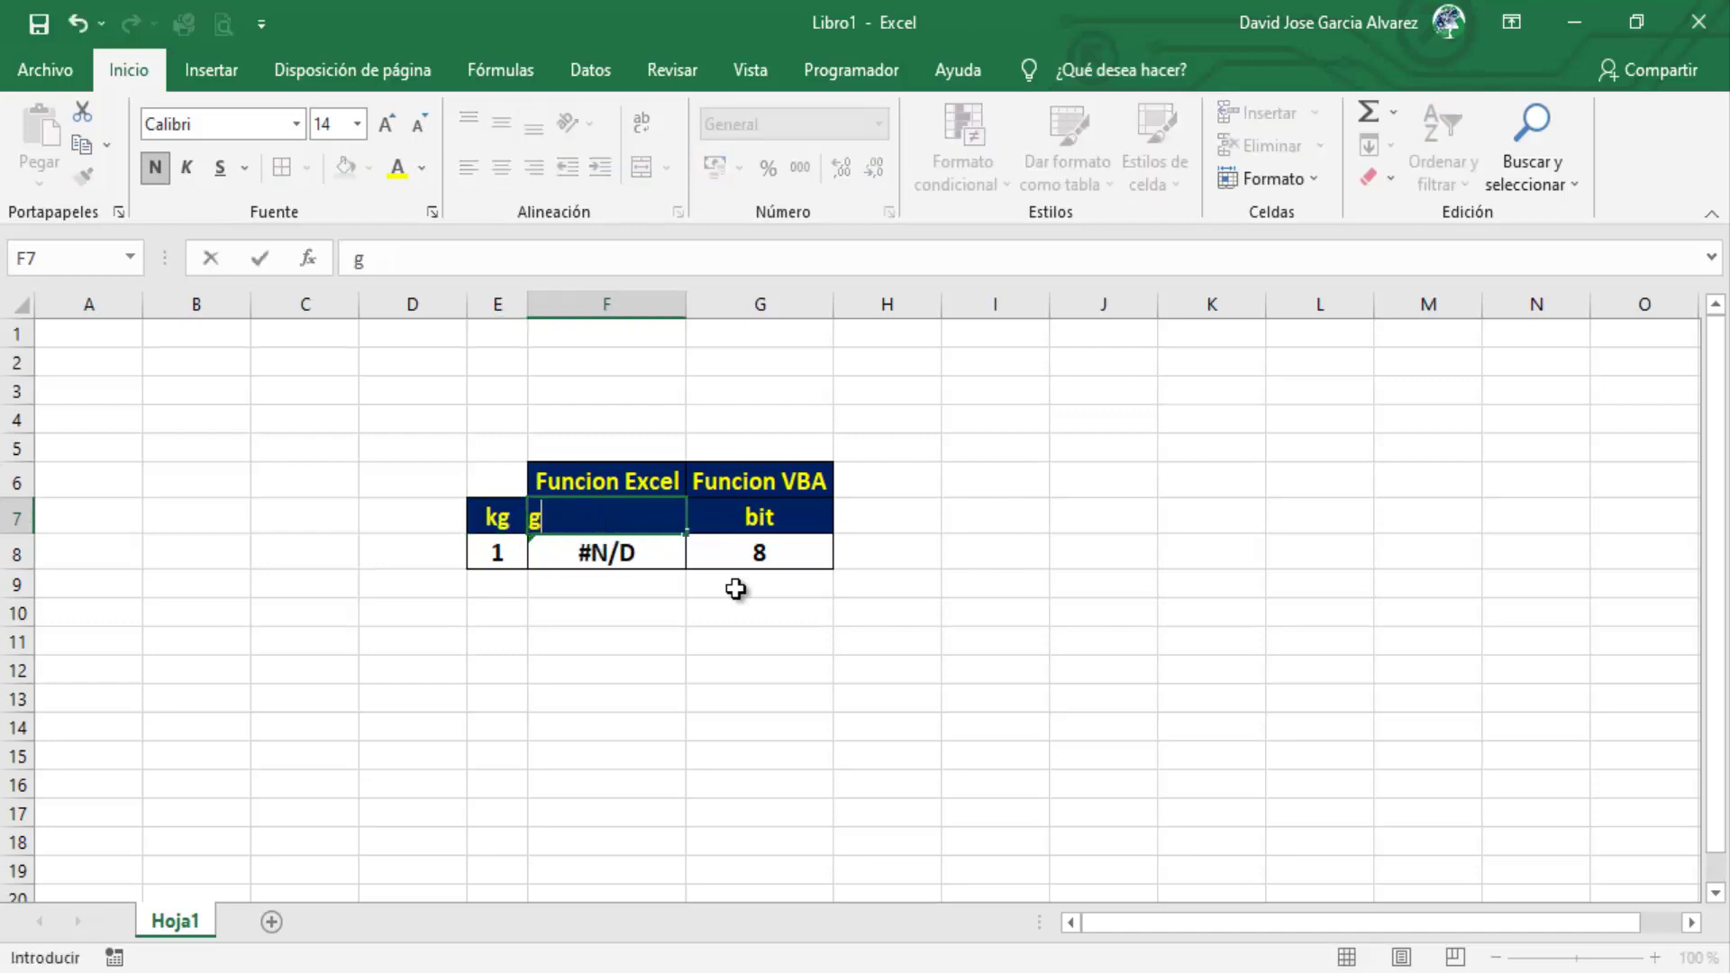
pyautogui.press('Tab')
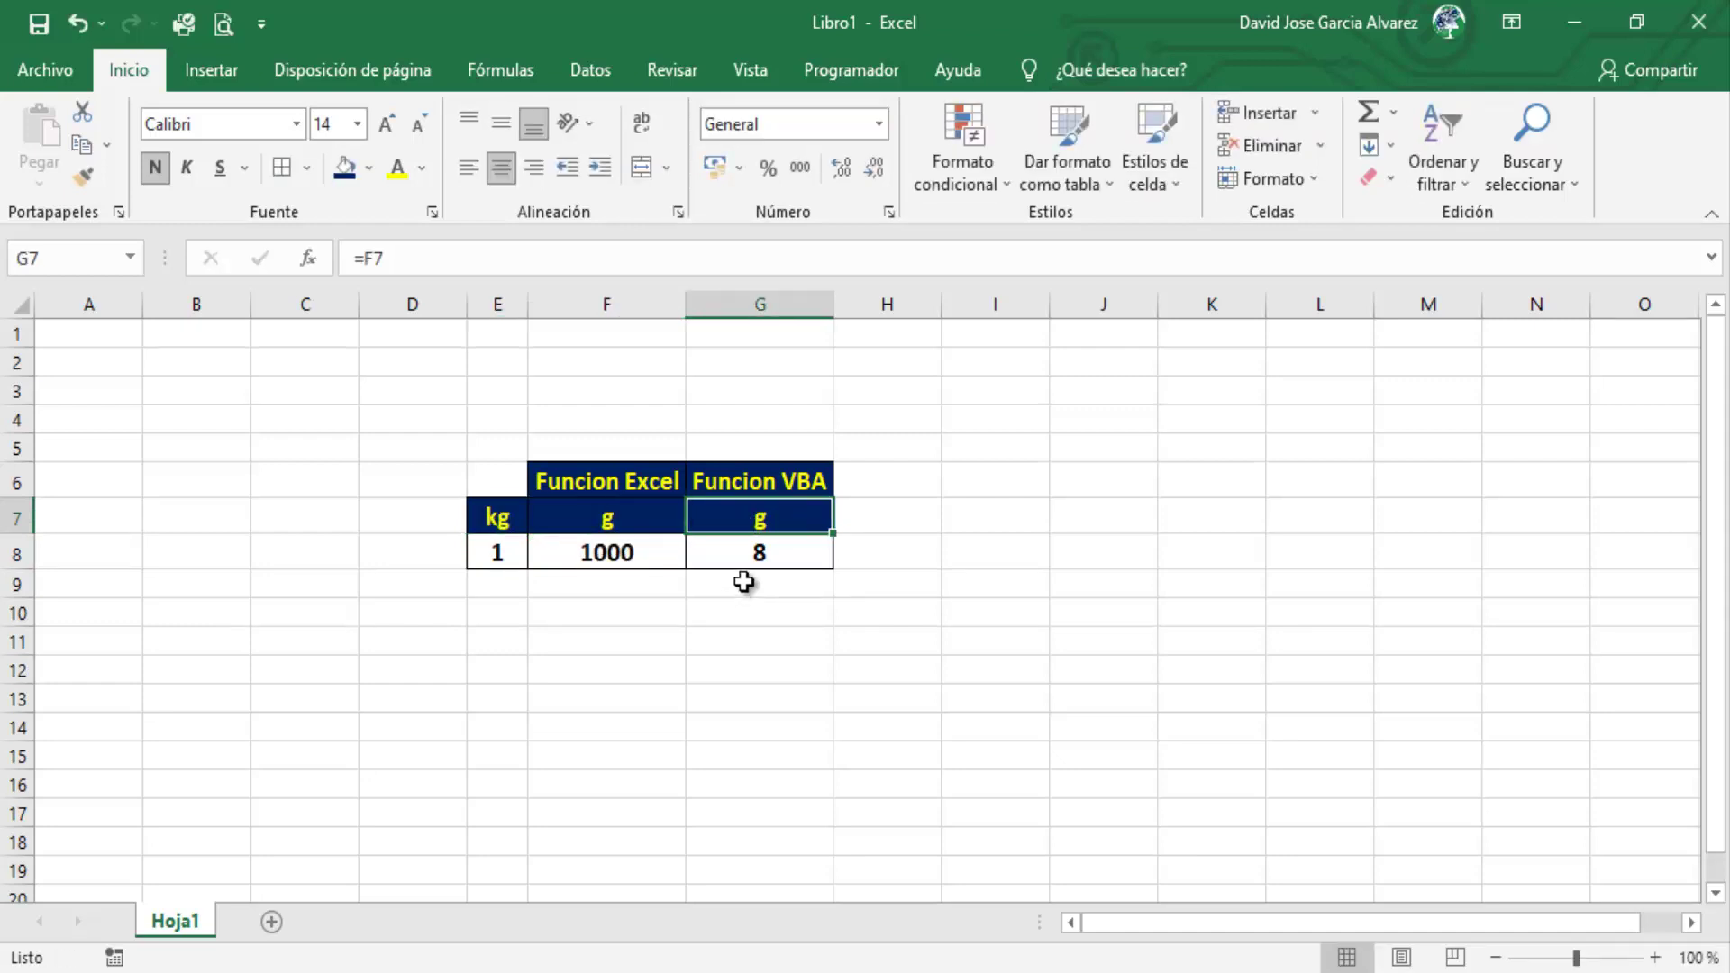
# - Re-enter 1 in E8 so G8 updates to 1000 grams
pyautogui.click(509, 518)
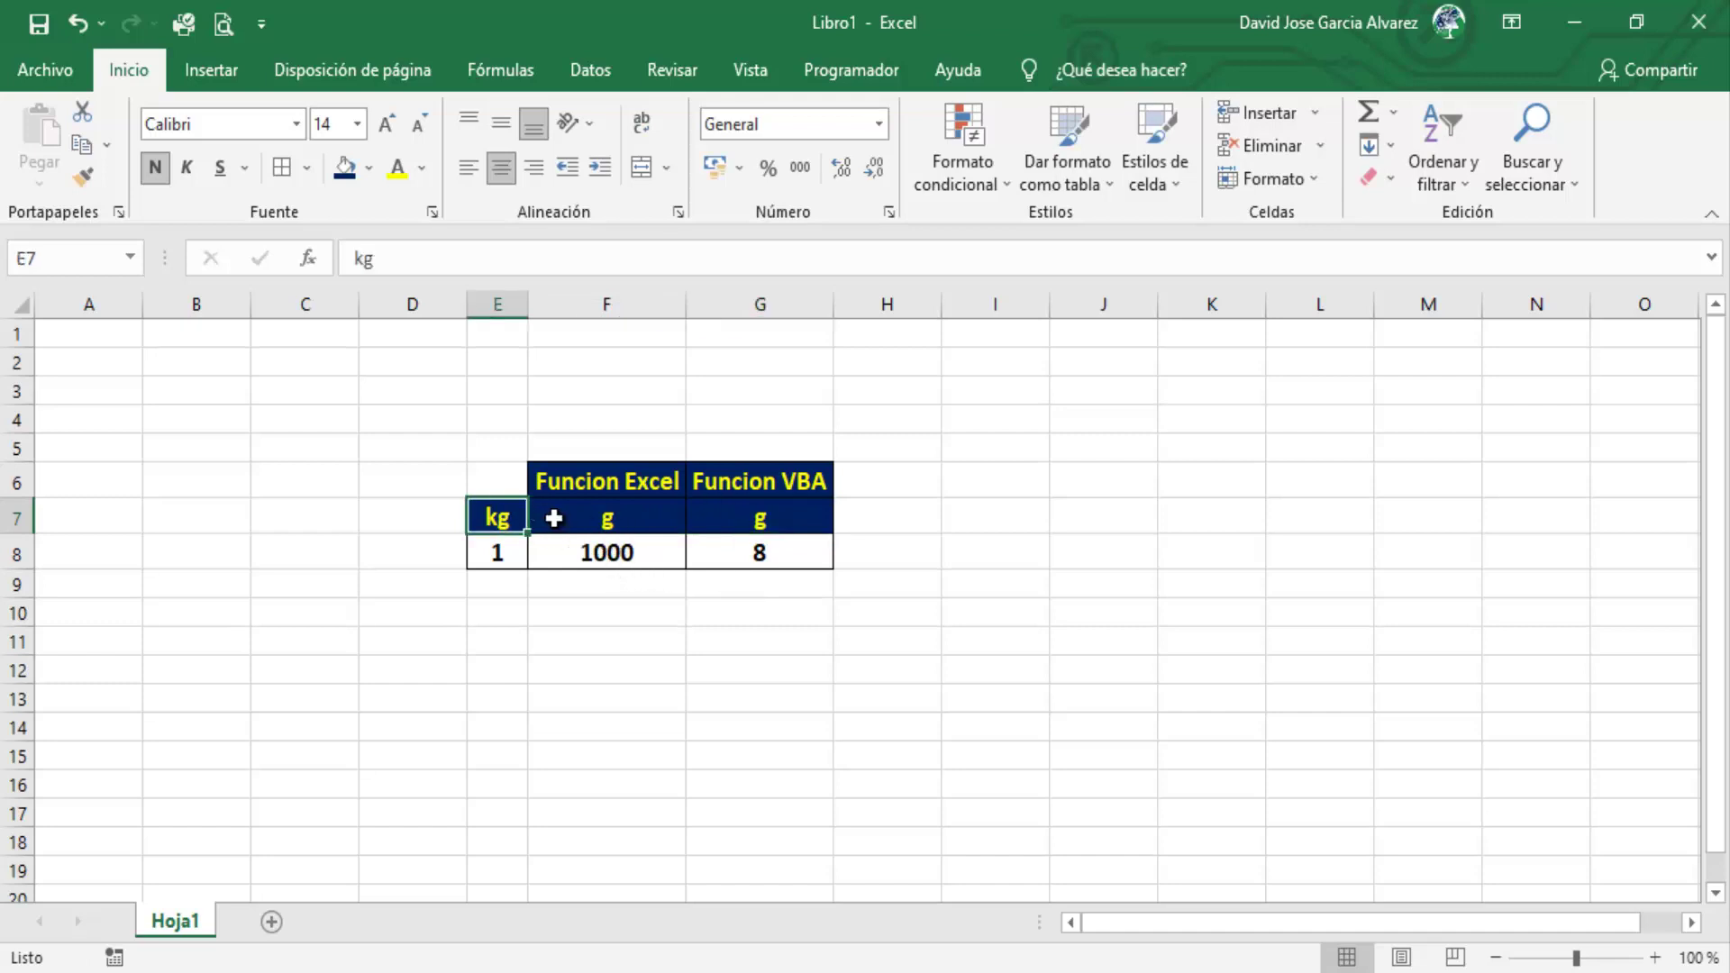
pyautogui.click(564, 515)
pyautogui.click(761, 545)
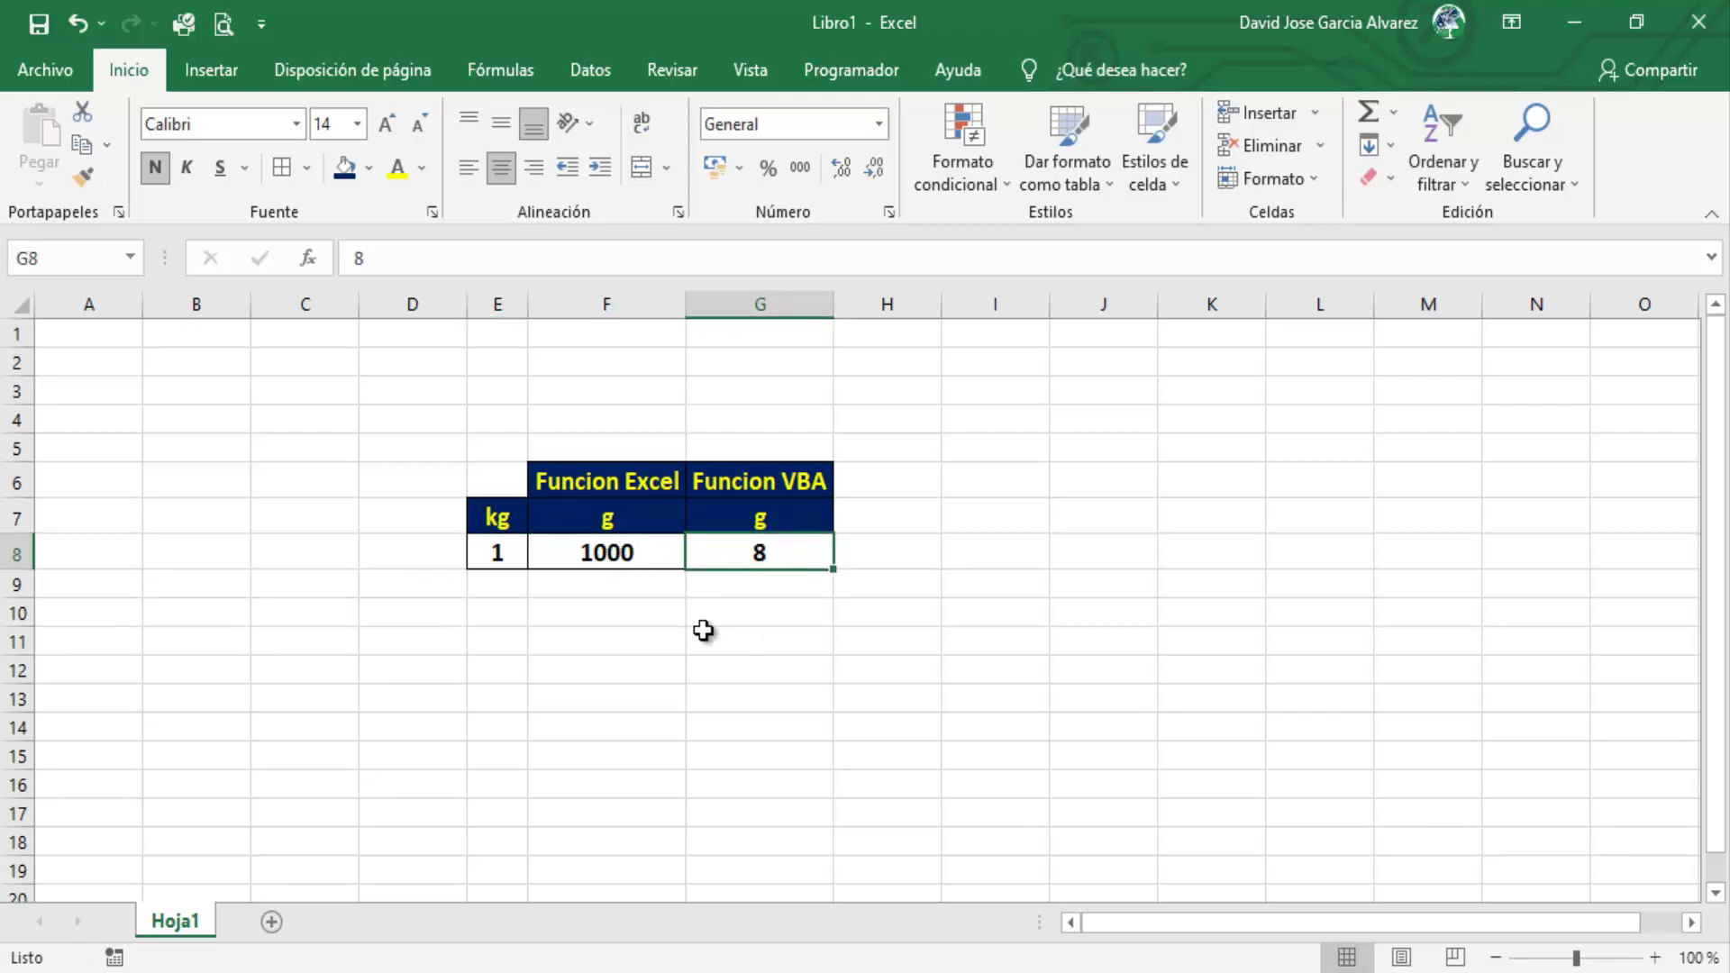
pyautogui.click(501, 551)
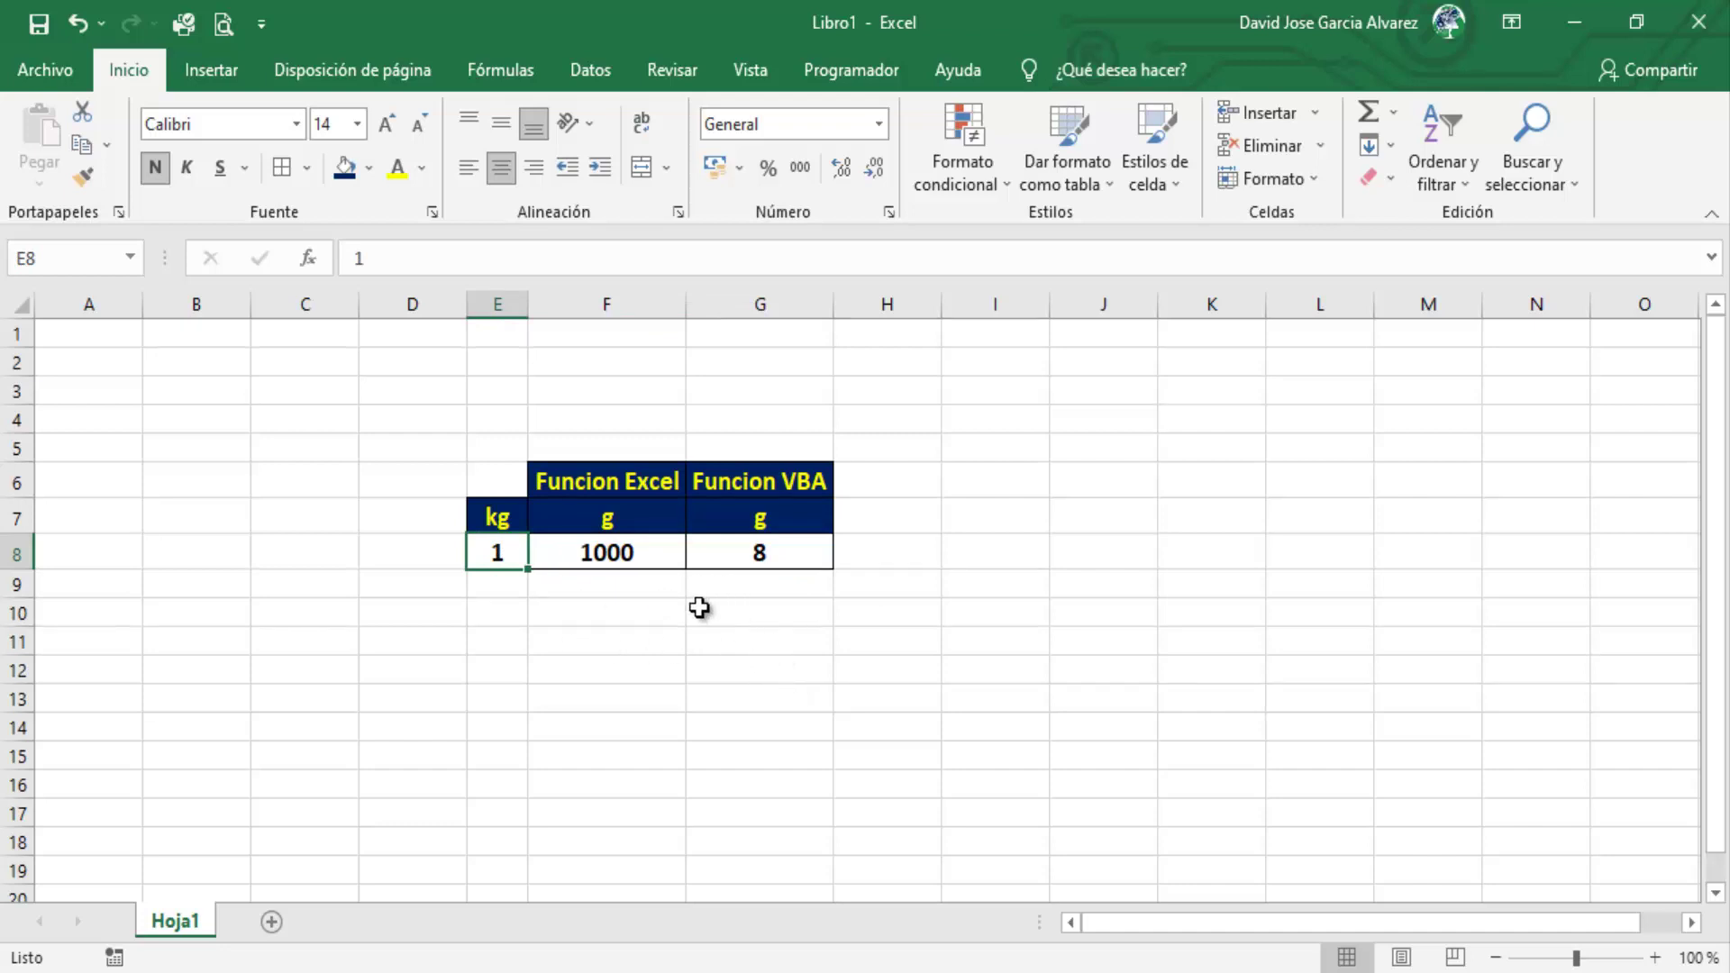
pyautogui.write('1')
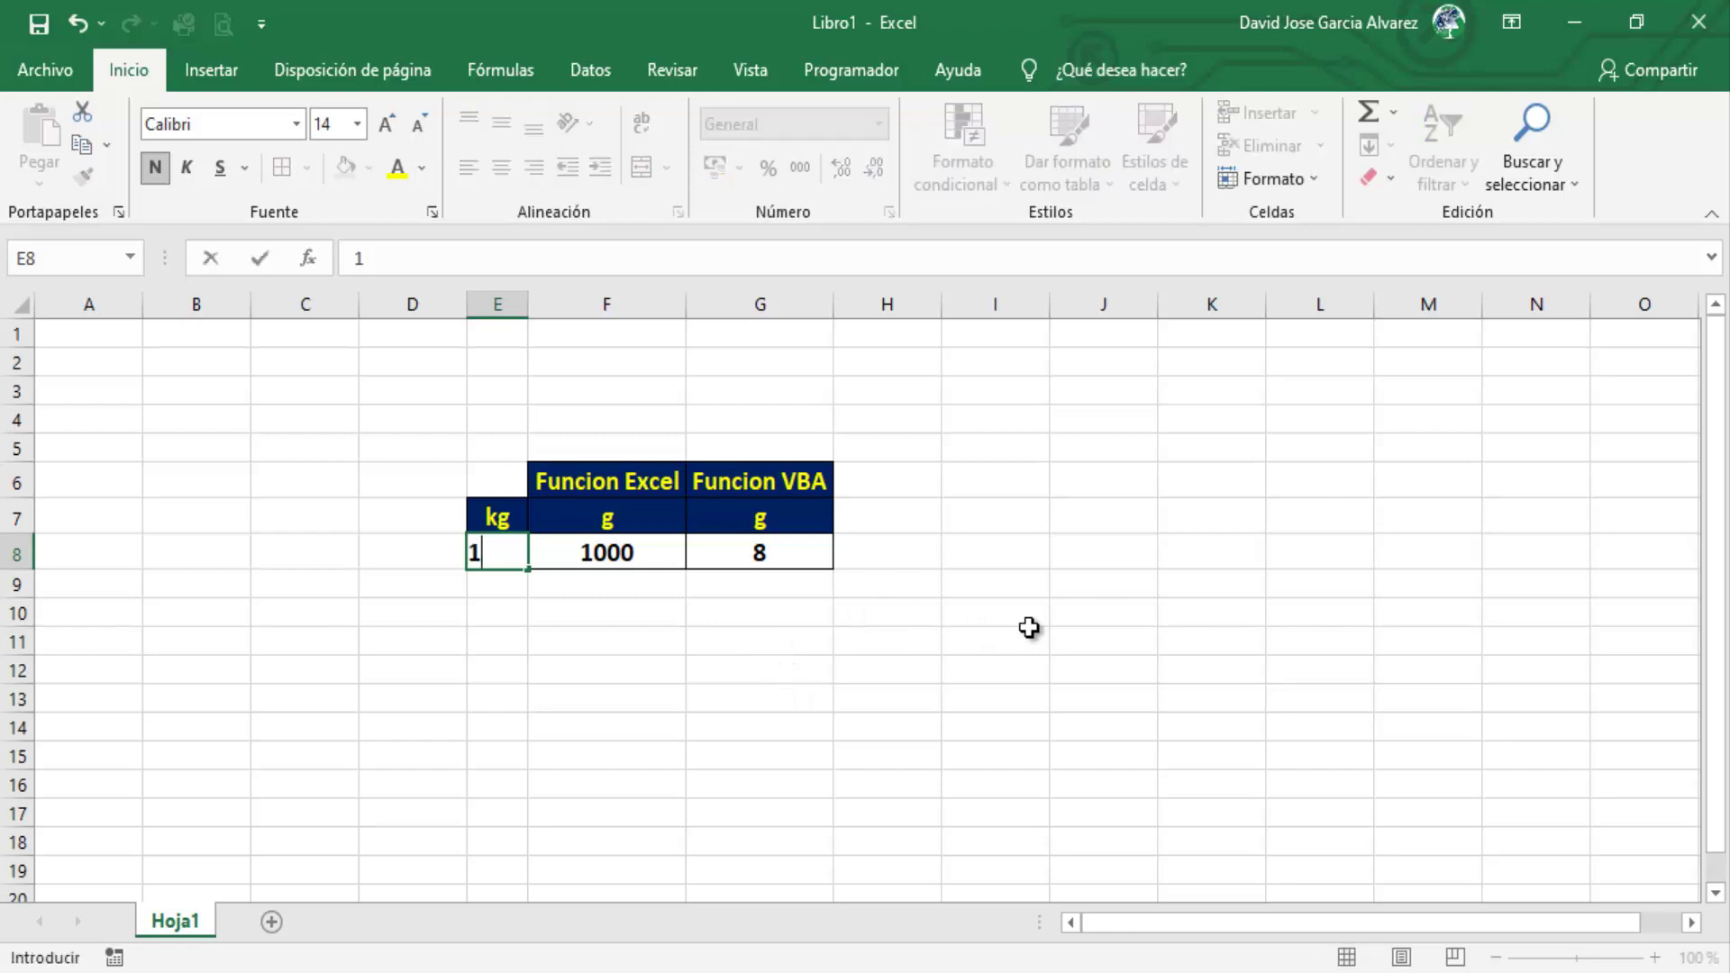
pyautogui.press('Return')
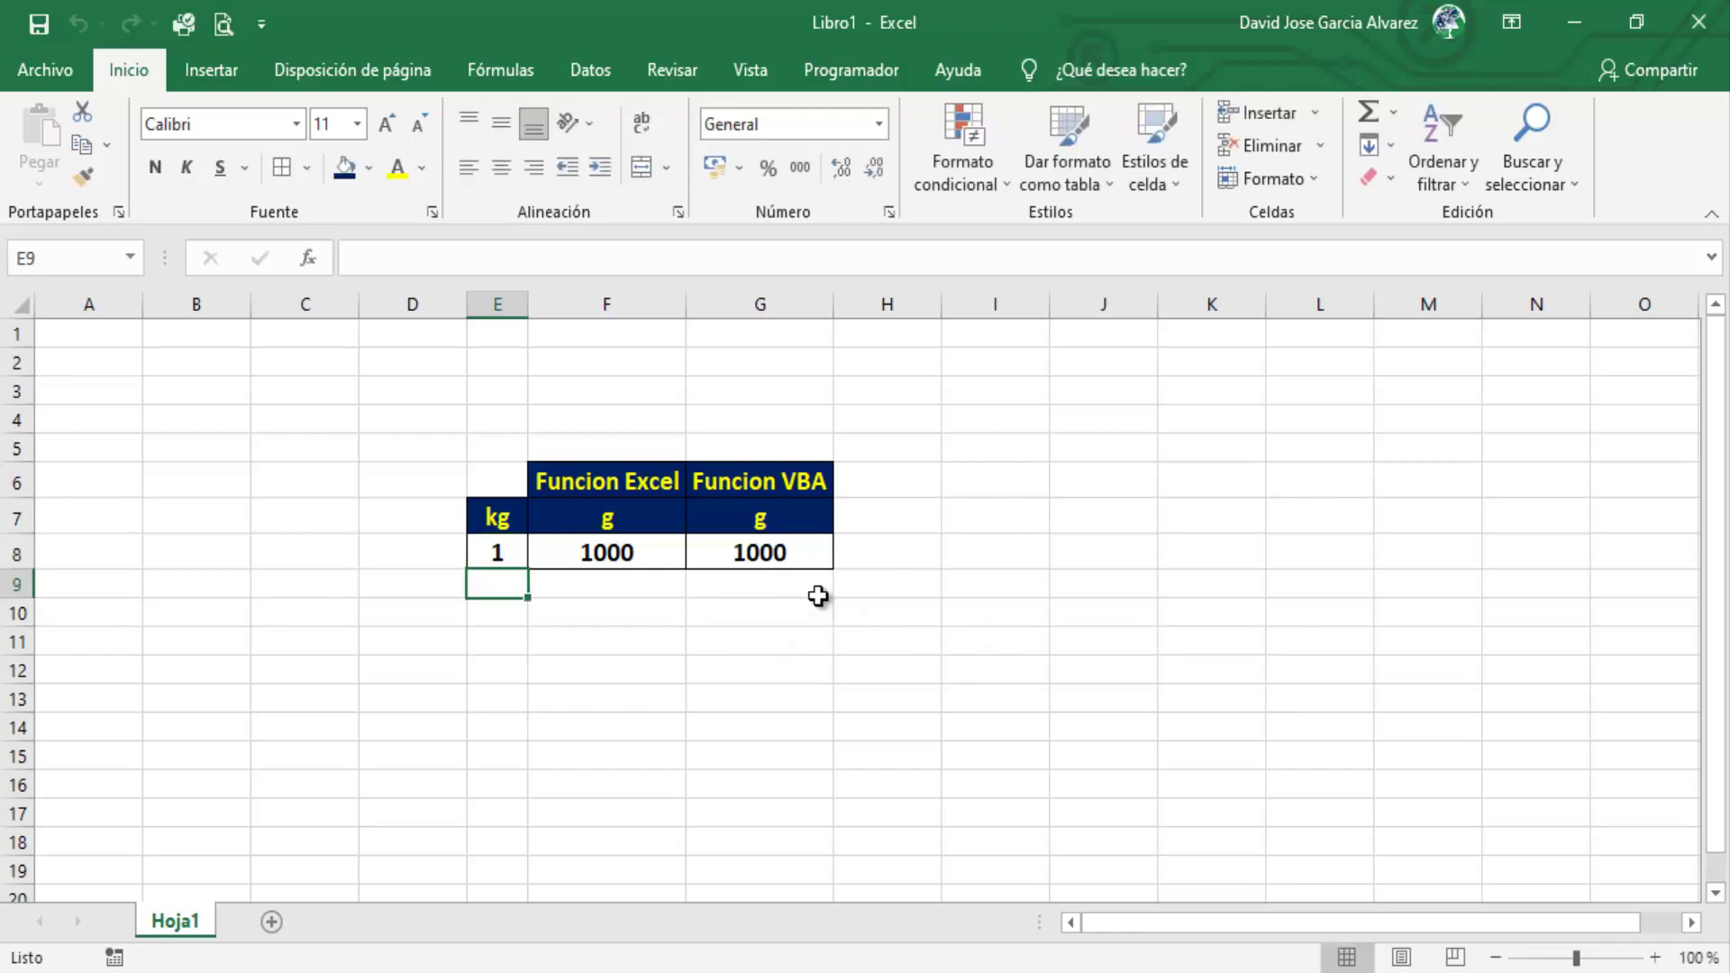
# - Point out the kg and g headers against the matching 1000 results
pyautogui.click(494, 514)
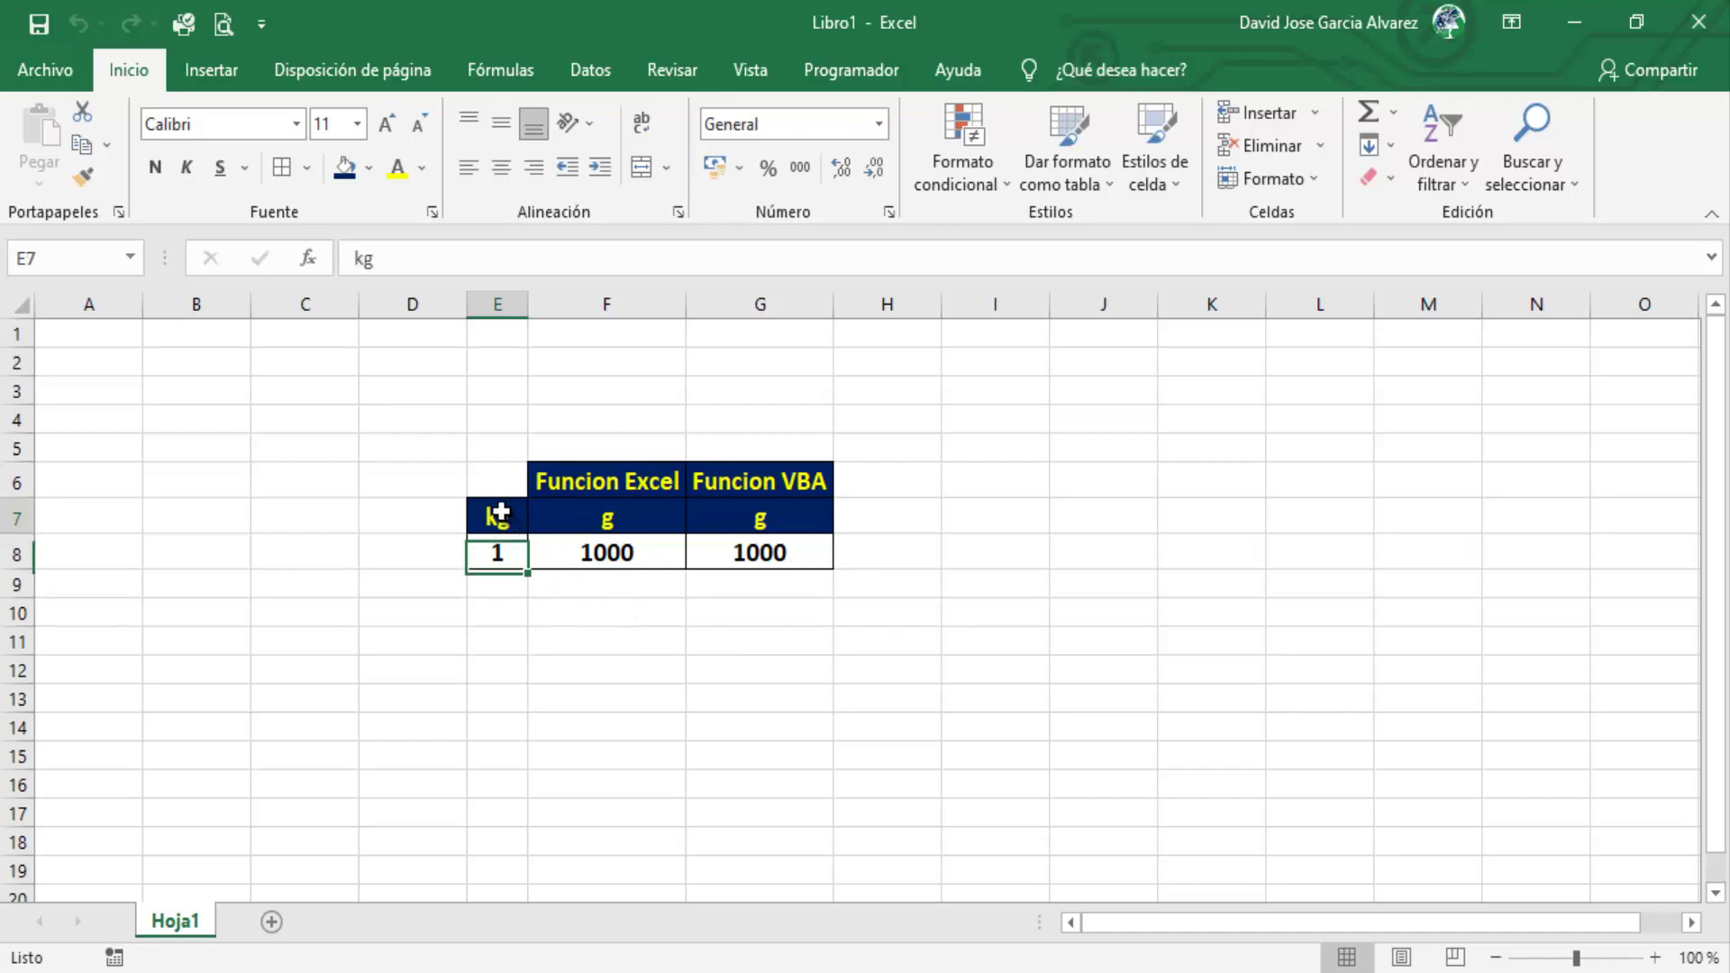
pyautogui.click(566, 507)
pyautogui.click(504, 515)
pyautogui.click(568, 516)
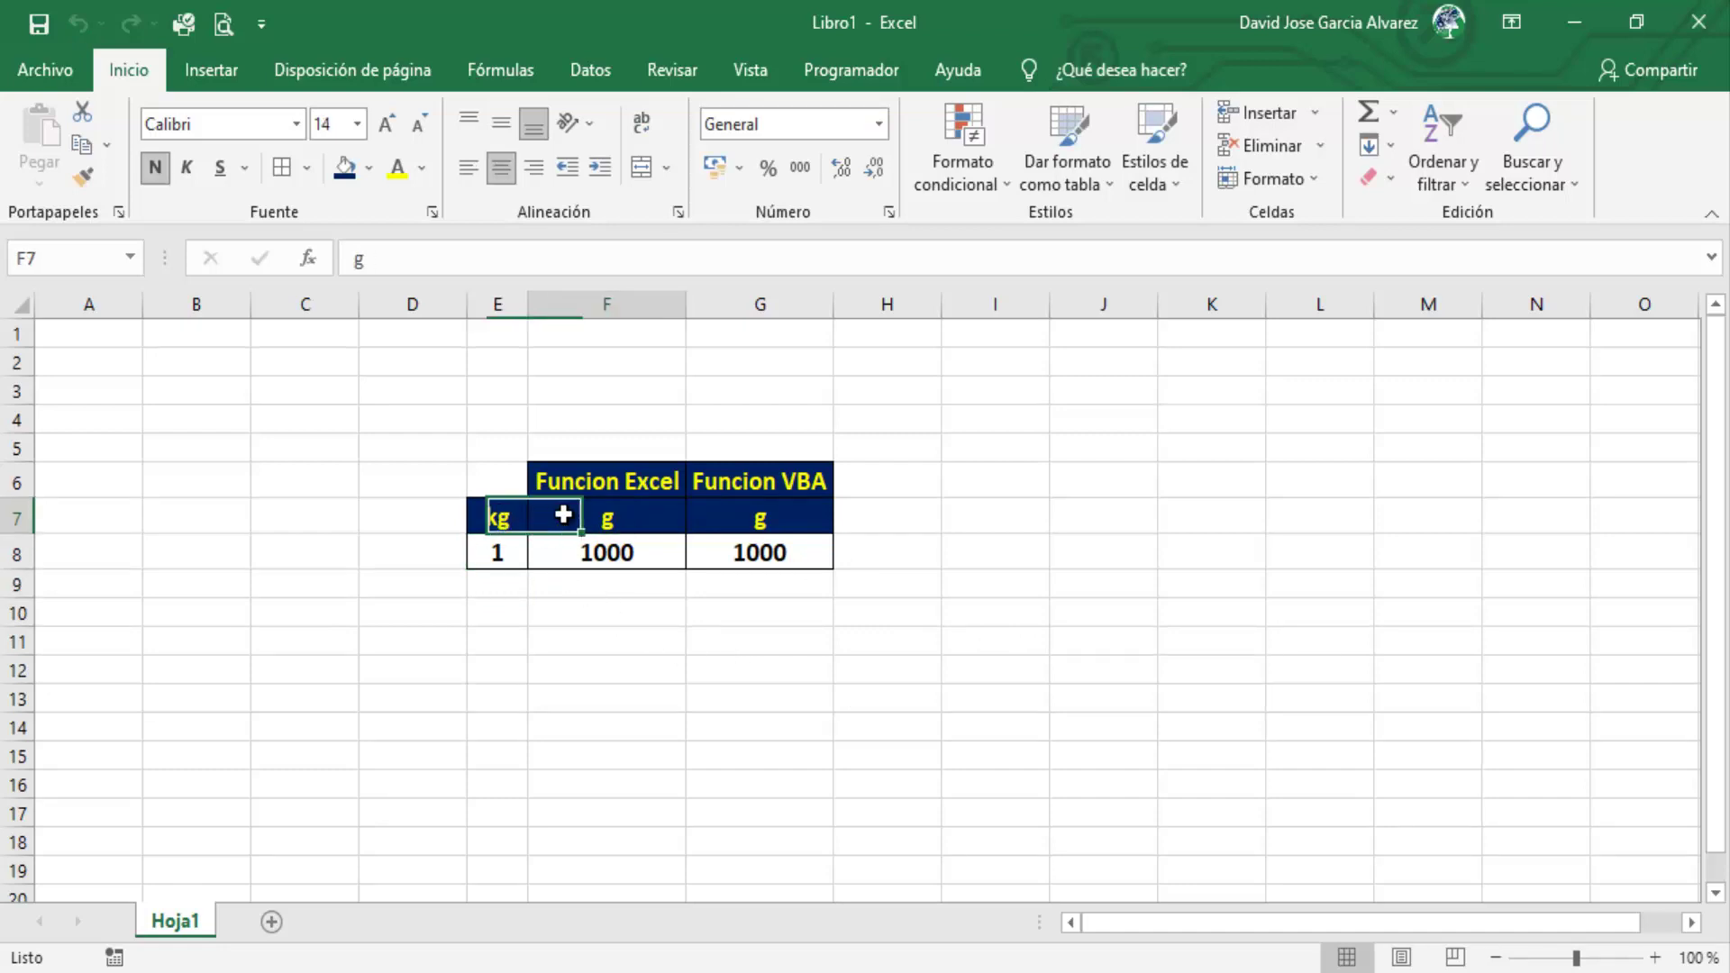
pyautogui.click(496, 516)
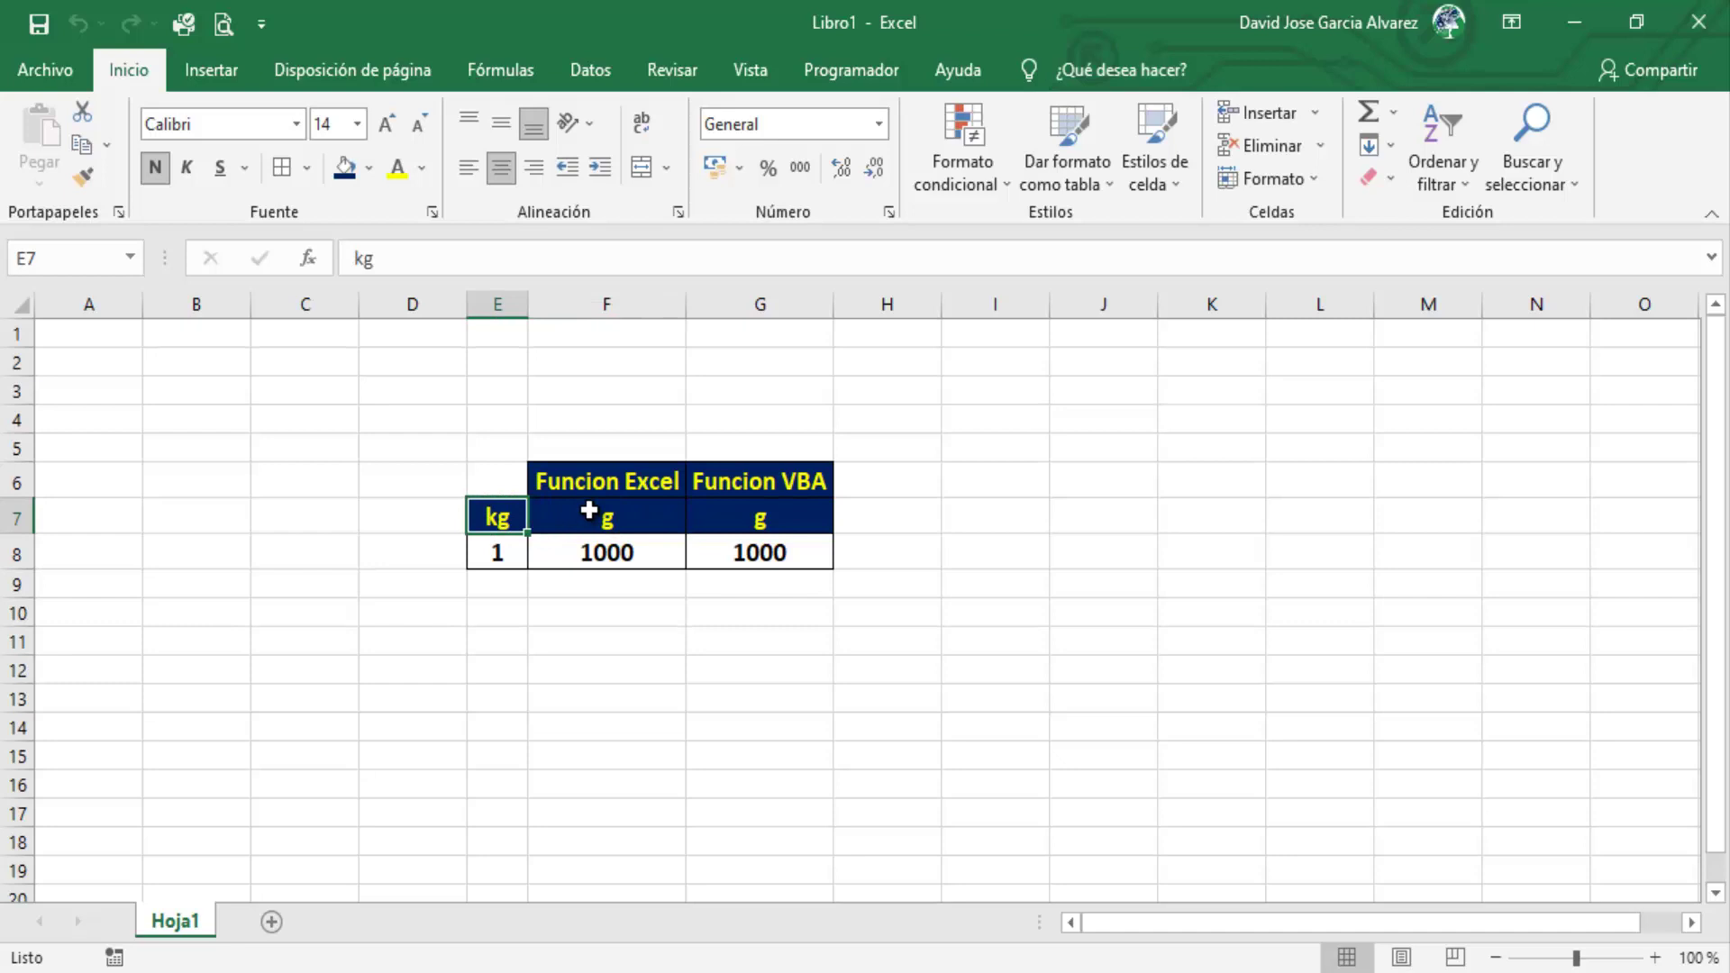
pyautogui.click(589, 511)
pyautogui.click(491, 515)
pyautogui.click(572, 516)
pyautogui.click(494, 516)
pyautogui.click(815, 72)
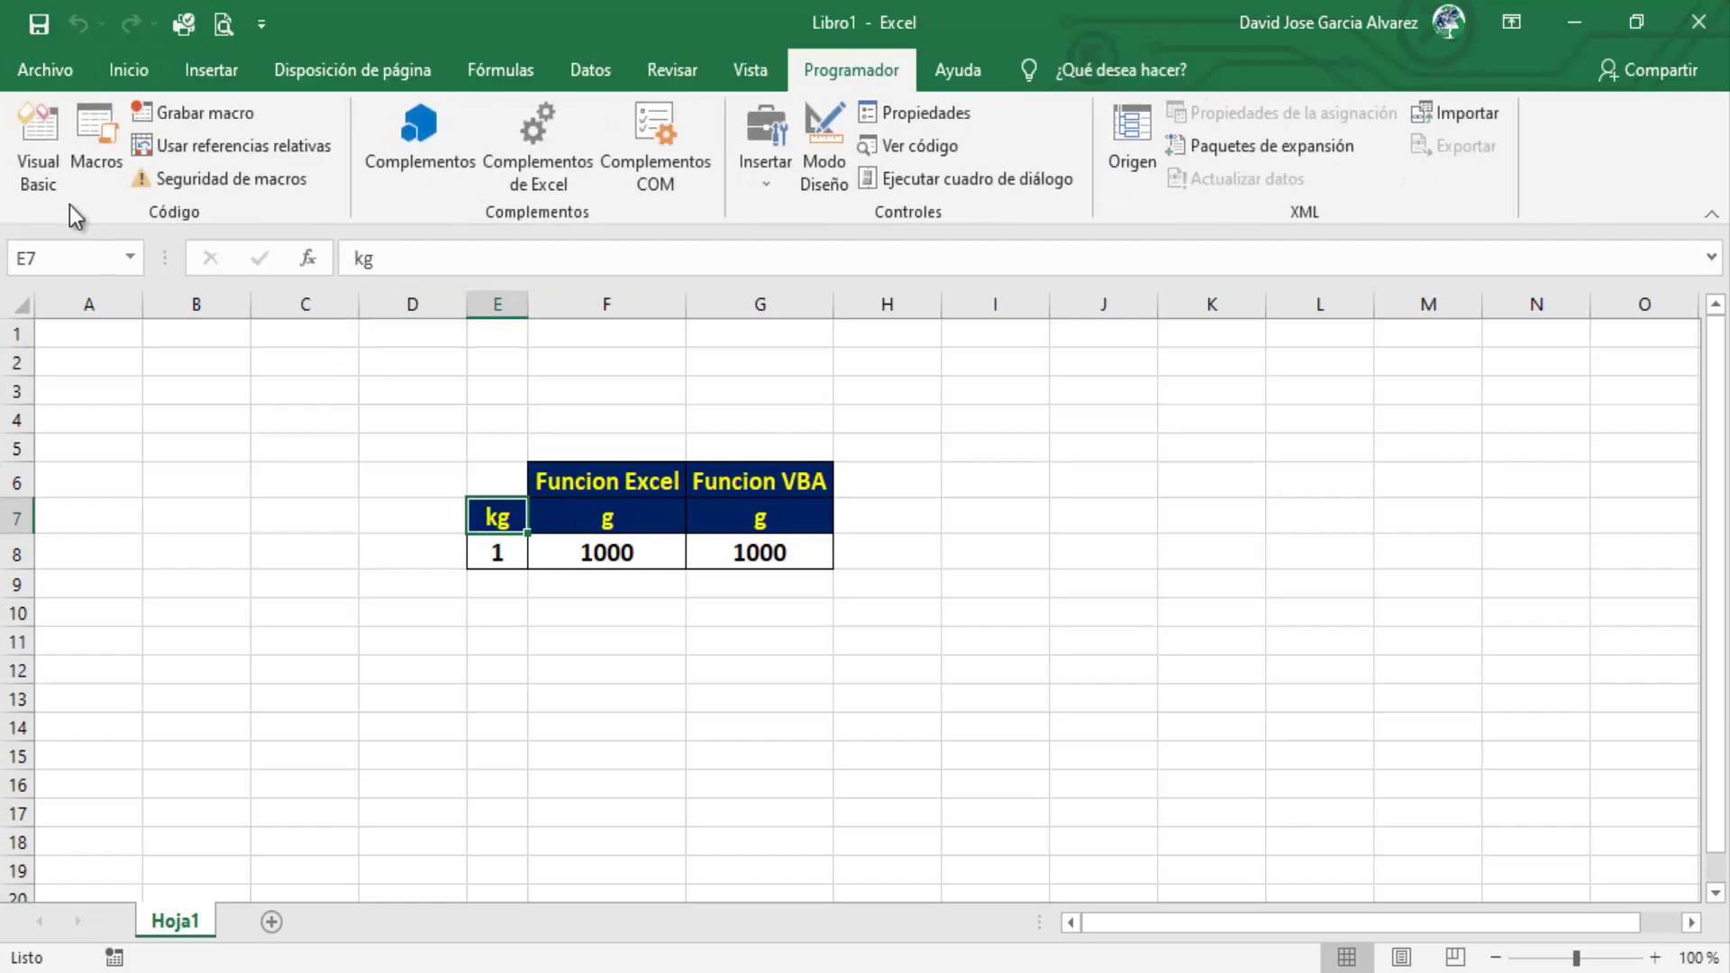
# - In Worksheet_Change, add an Or Target.Address = "$E$7" test after the $E$8 check
pyautogui.click(38, 153)
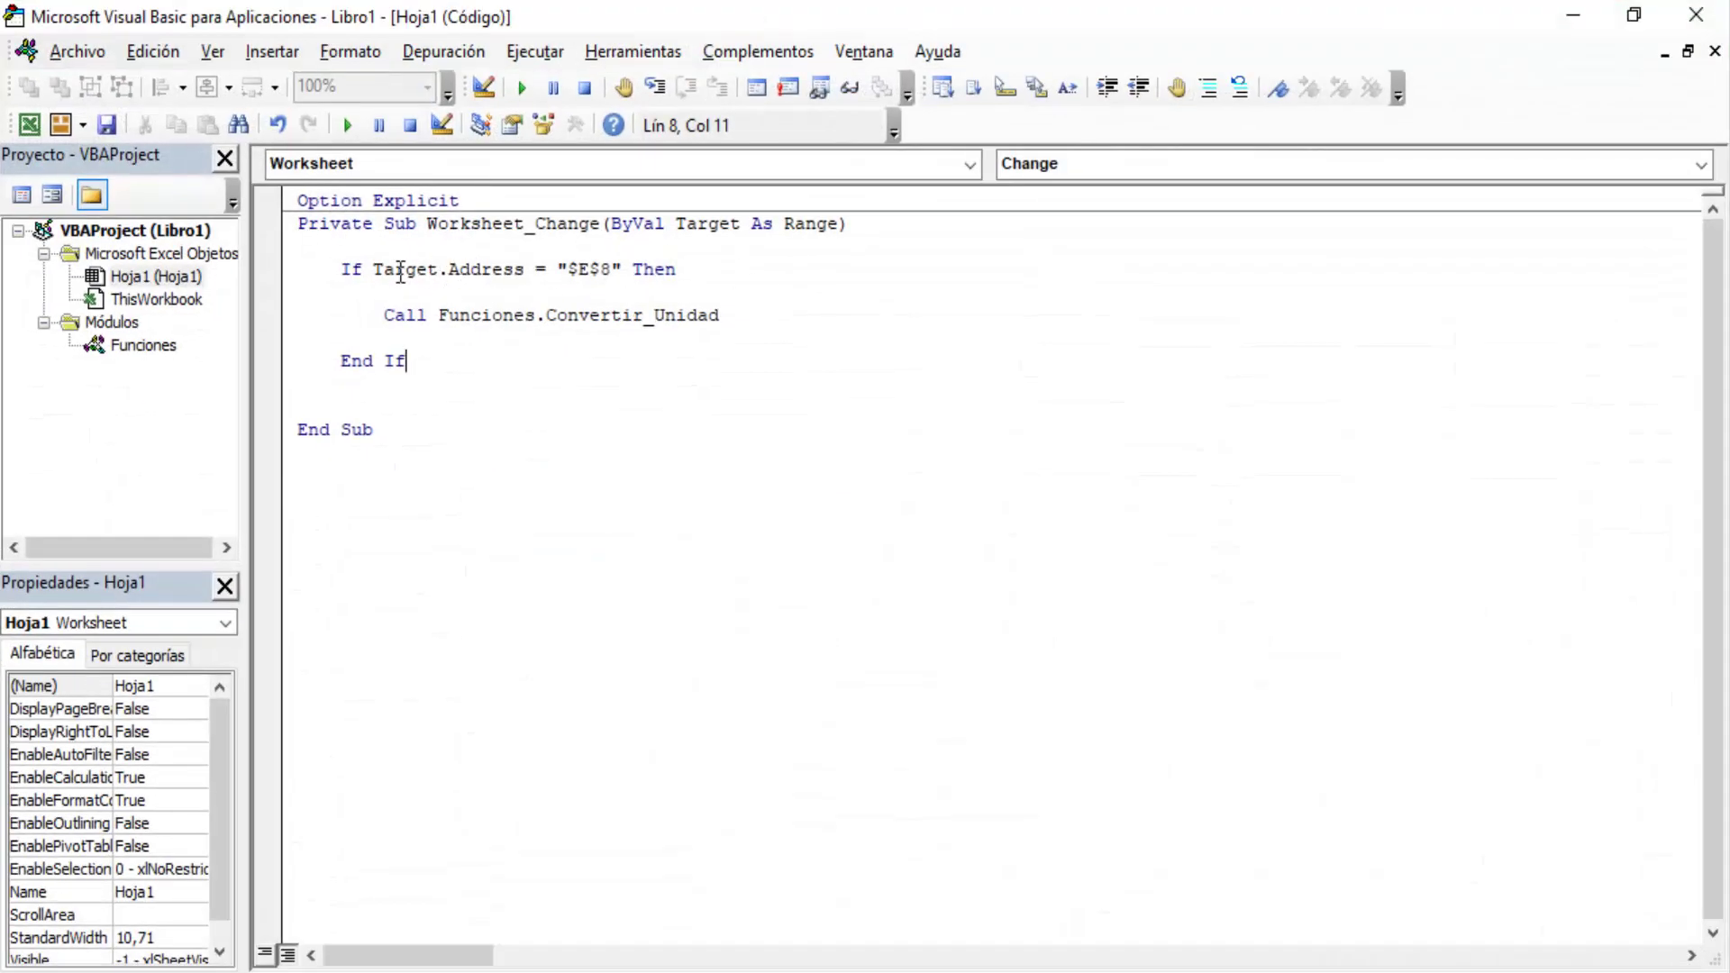
pyautogui.moveTo(373, 270); pyautogui.dragTo(621, 271)
pyautogui.hotkey('ctrl', 'c')
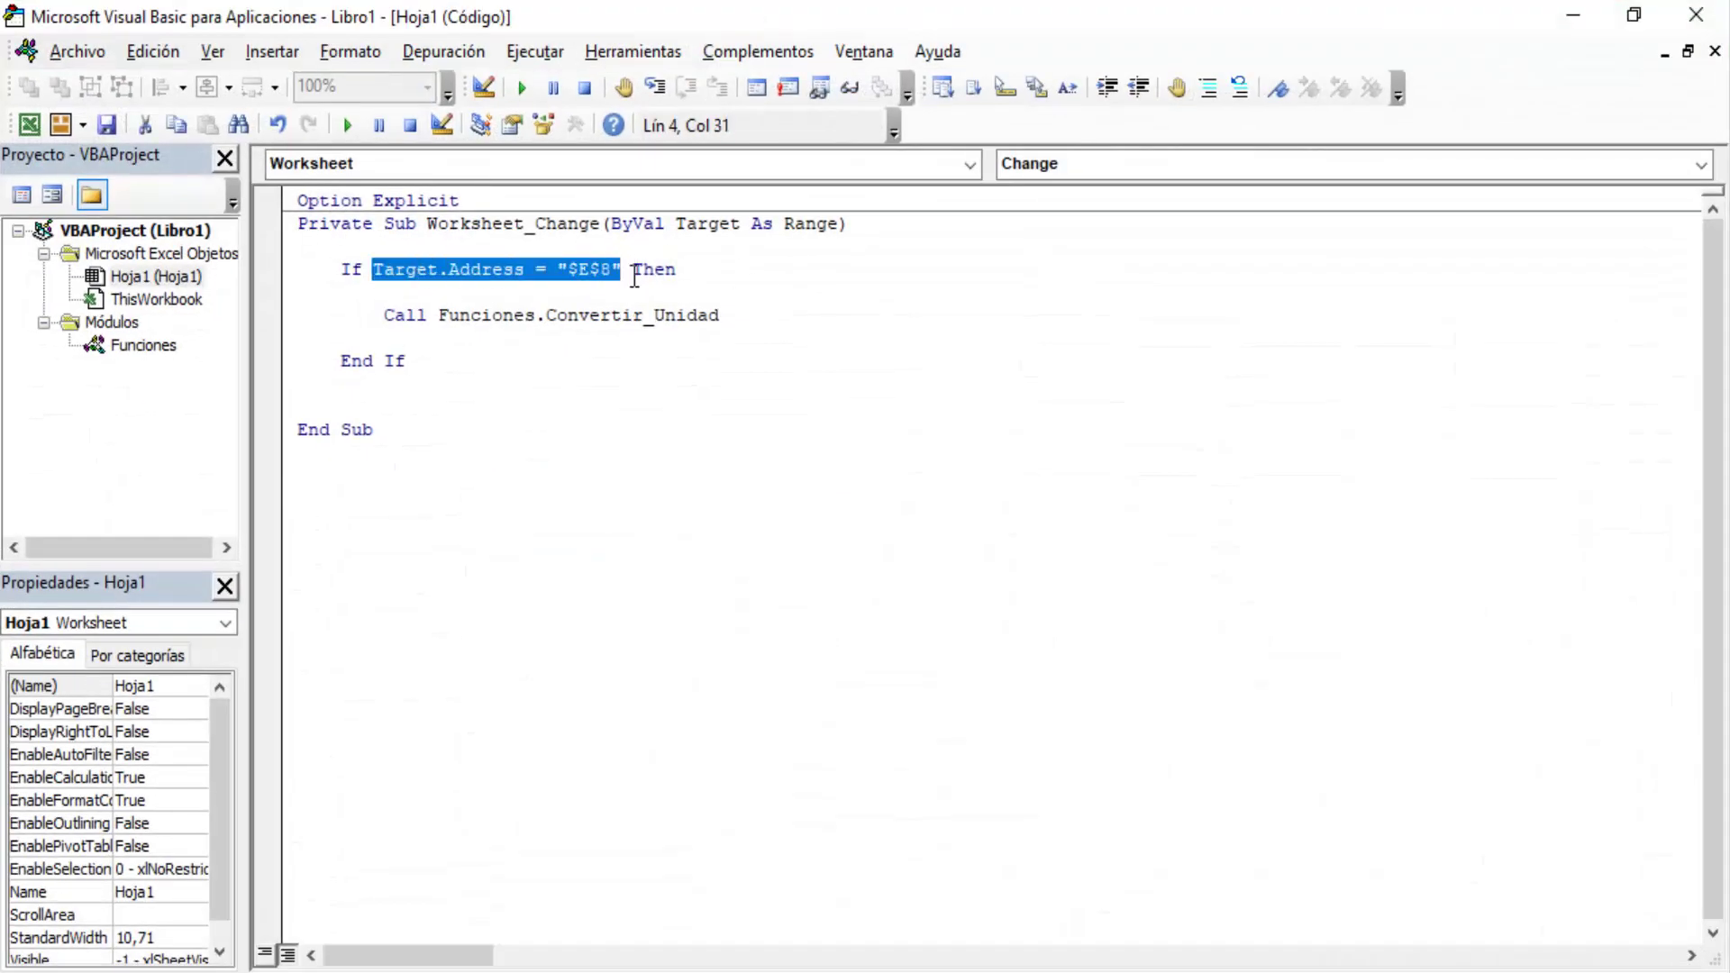
pyautogui.click(634, 277)
pyautogui.write('a ')
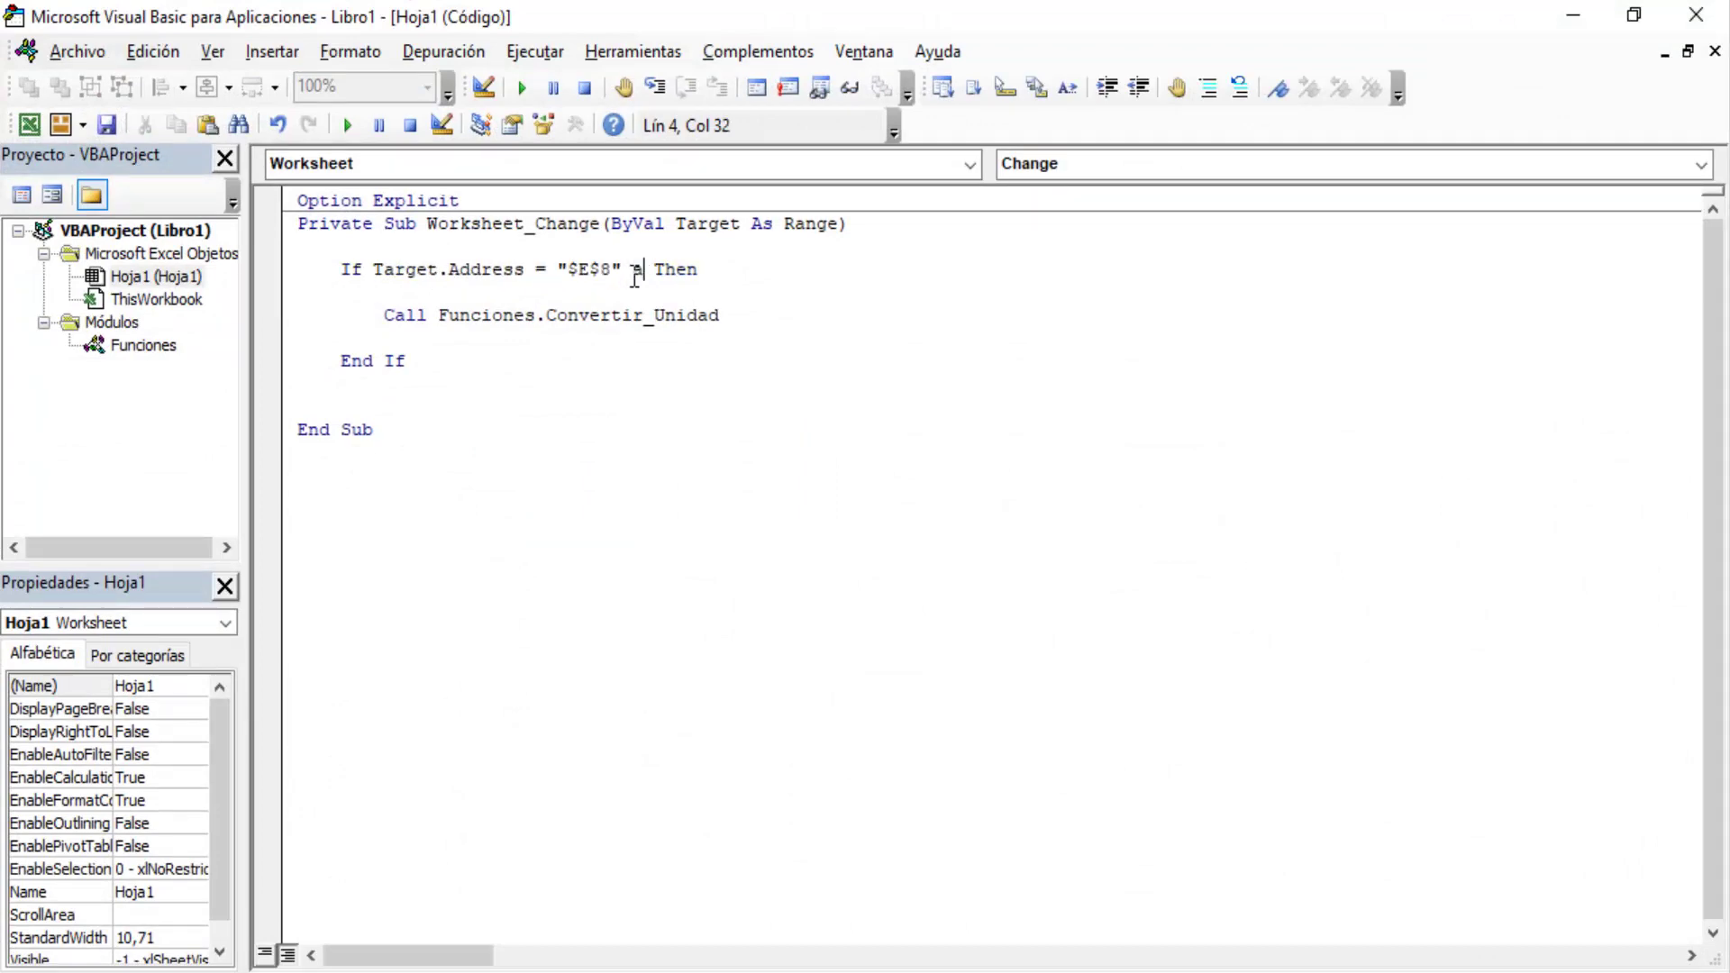
pyautogui.write('nd')
pyautogui.press('BackSpace')
pyautogui.press('BackSpace')
pyautogui.press('BackSpace')
pyautogui.write('o')
pyautogui.write('r')
pyautogui.hotkey('ctrl', 'v')
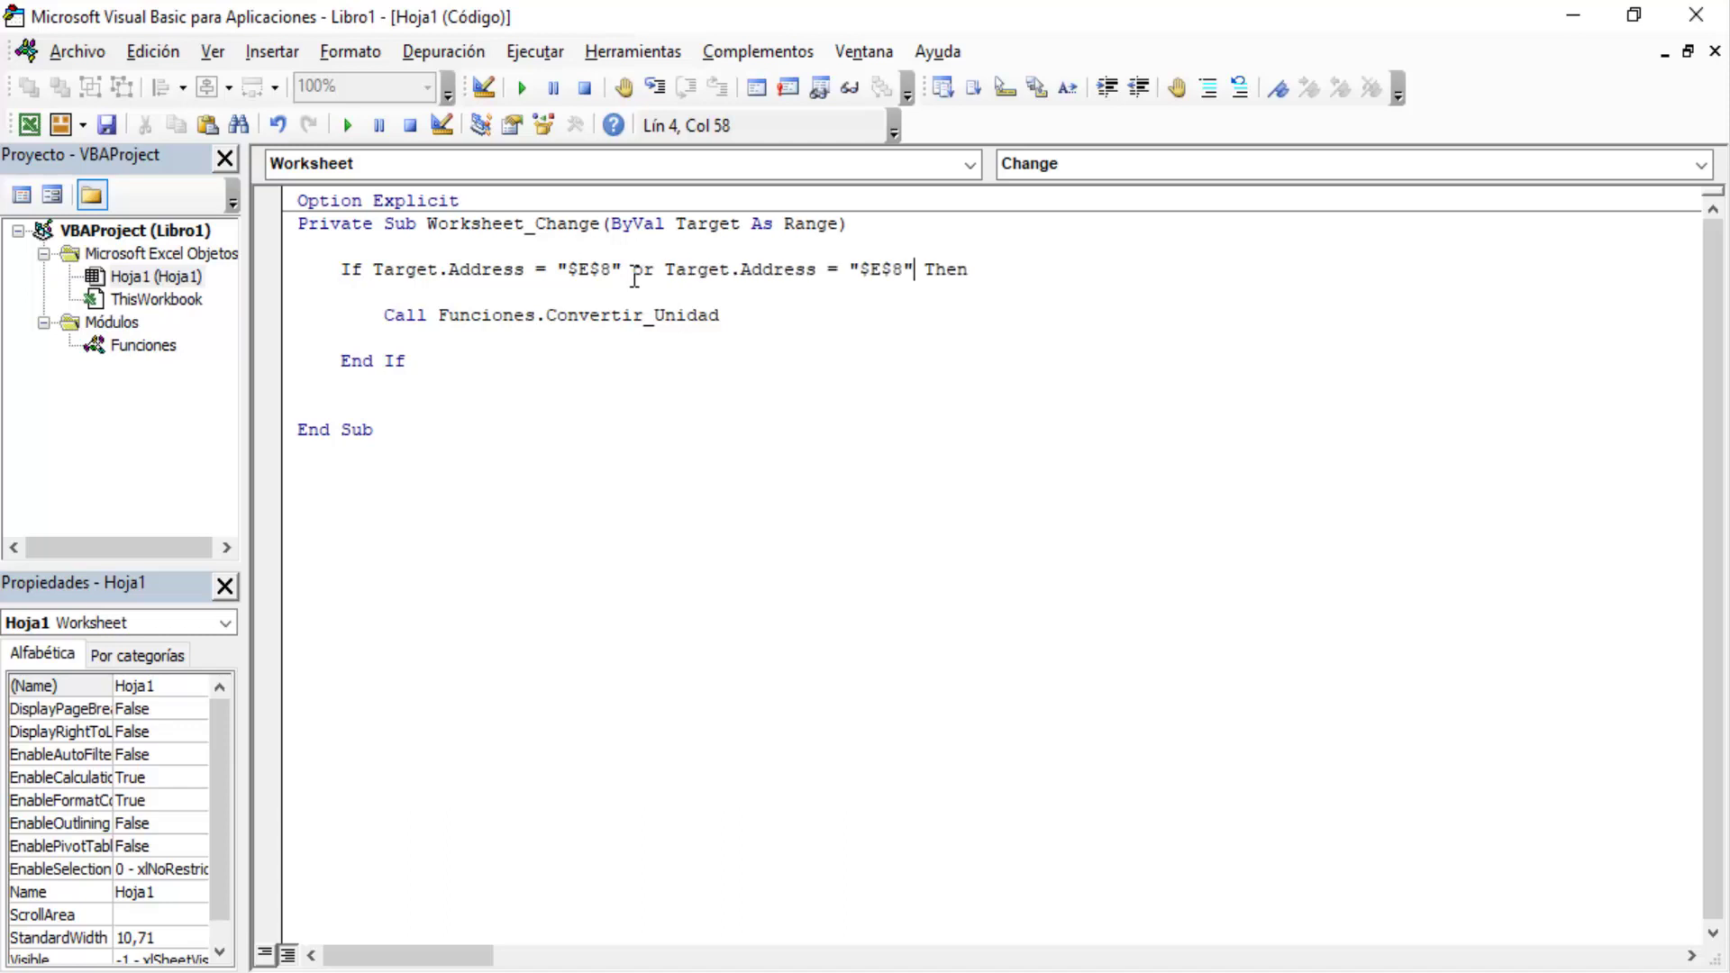
pyautogui.press('Left')
pyautogui.press('BackSpace')
pyautogui.write('7')
pyautogui.press('Right')
pyautogui.press('Right')
# - Append Or Target.Address = "$F$7" to the If condition and return to the worksheet
pyautogui.write('or  Target.Address = "$E$8"')
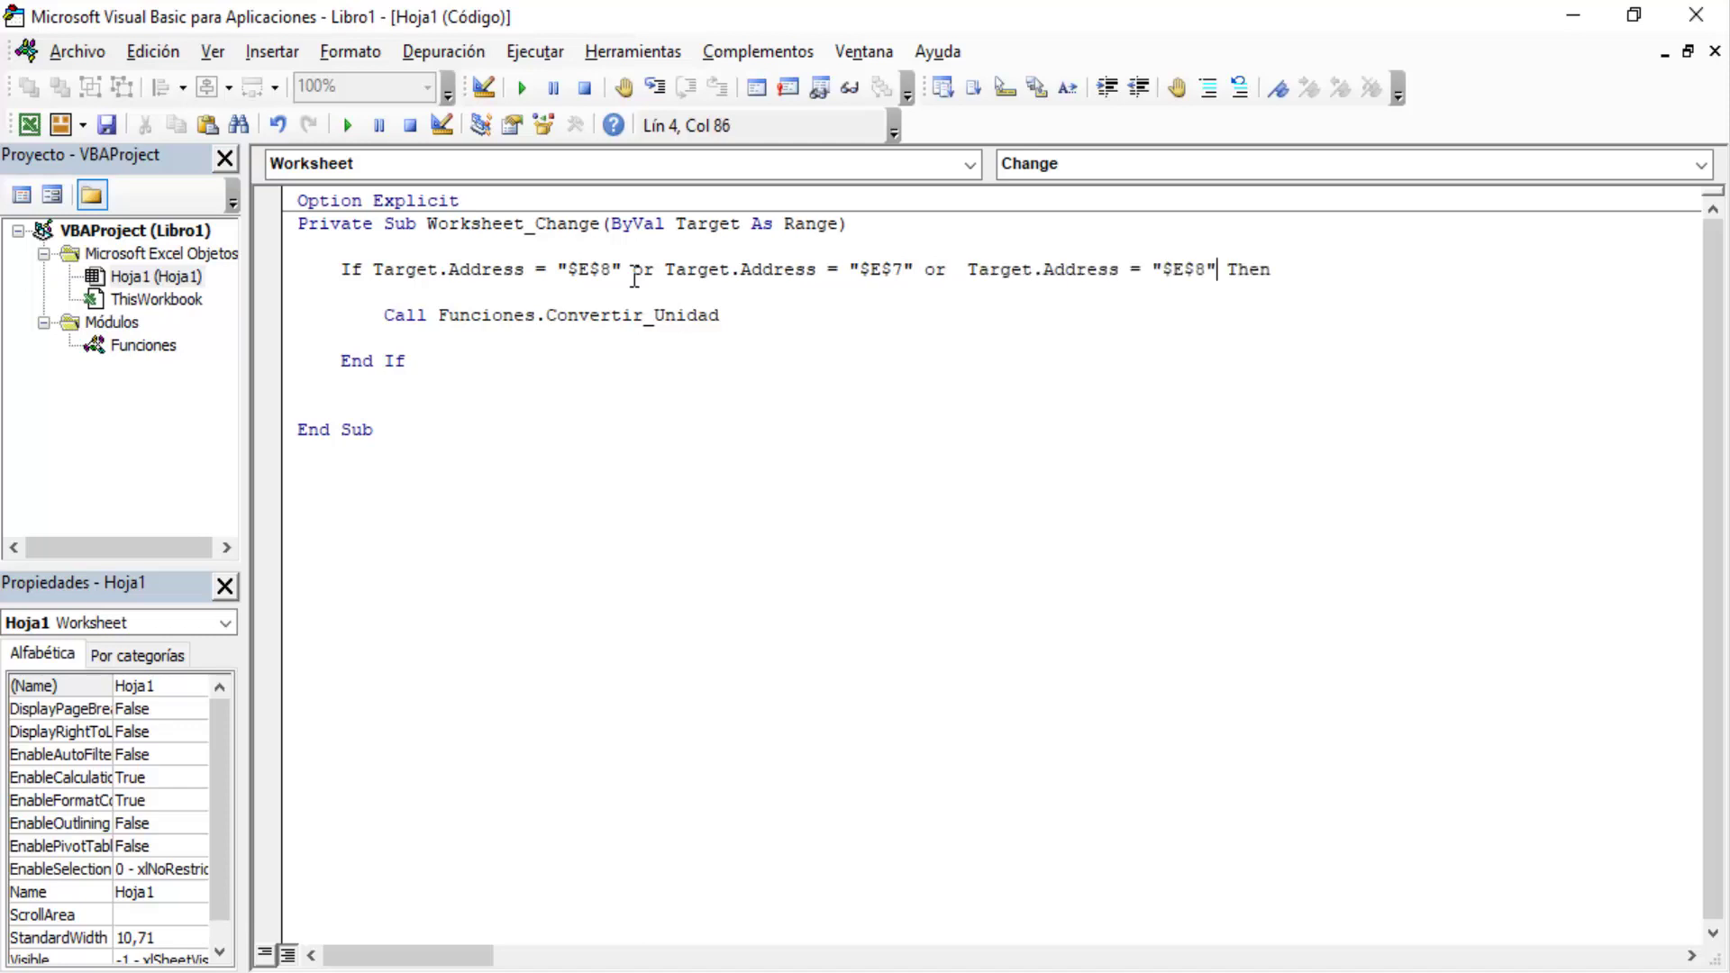
pyautogui.press('Delete')
pyautogui.write('7')
pyautogui.press('Left')
pyautogui.press('Left')
pyautogui.press('Delete')
pyautogui.write('F')
pyautogui.press('Down')
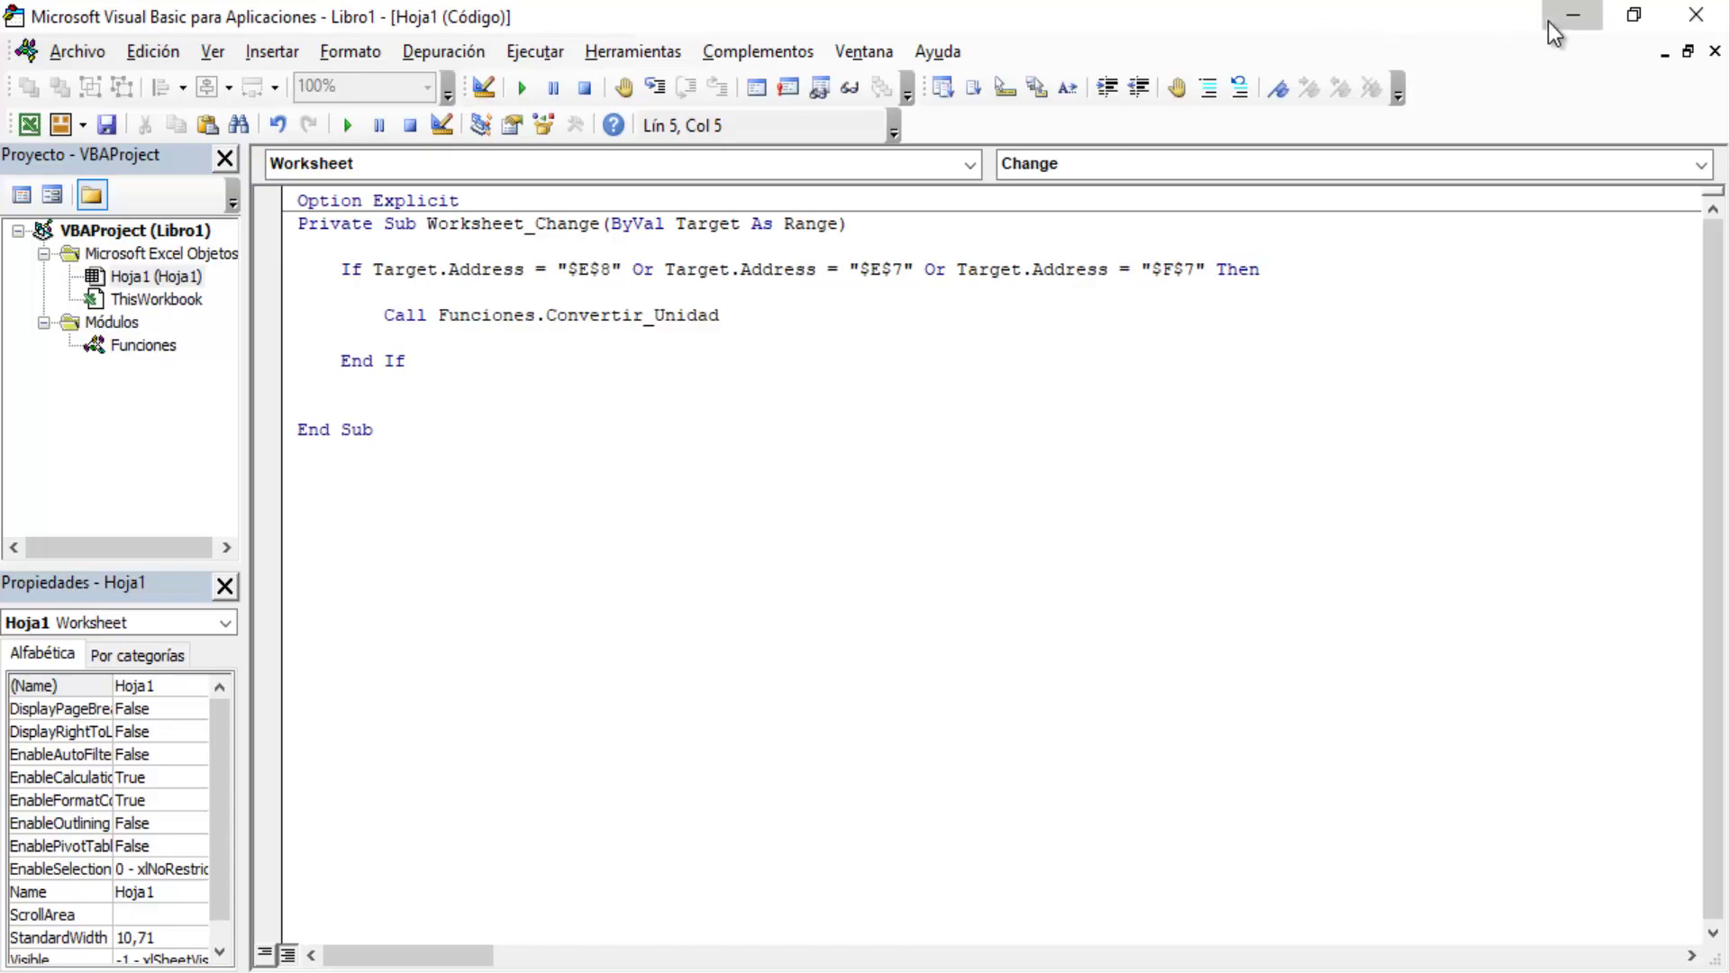
pyautogui.click(1573, 15)
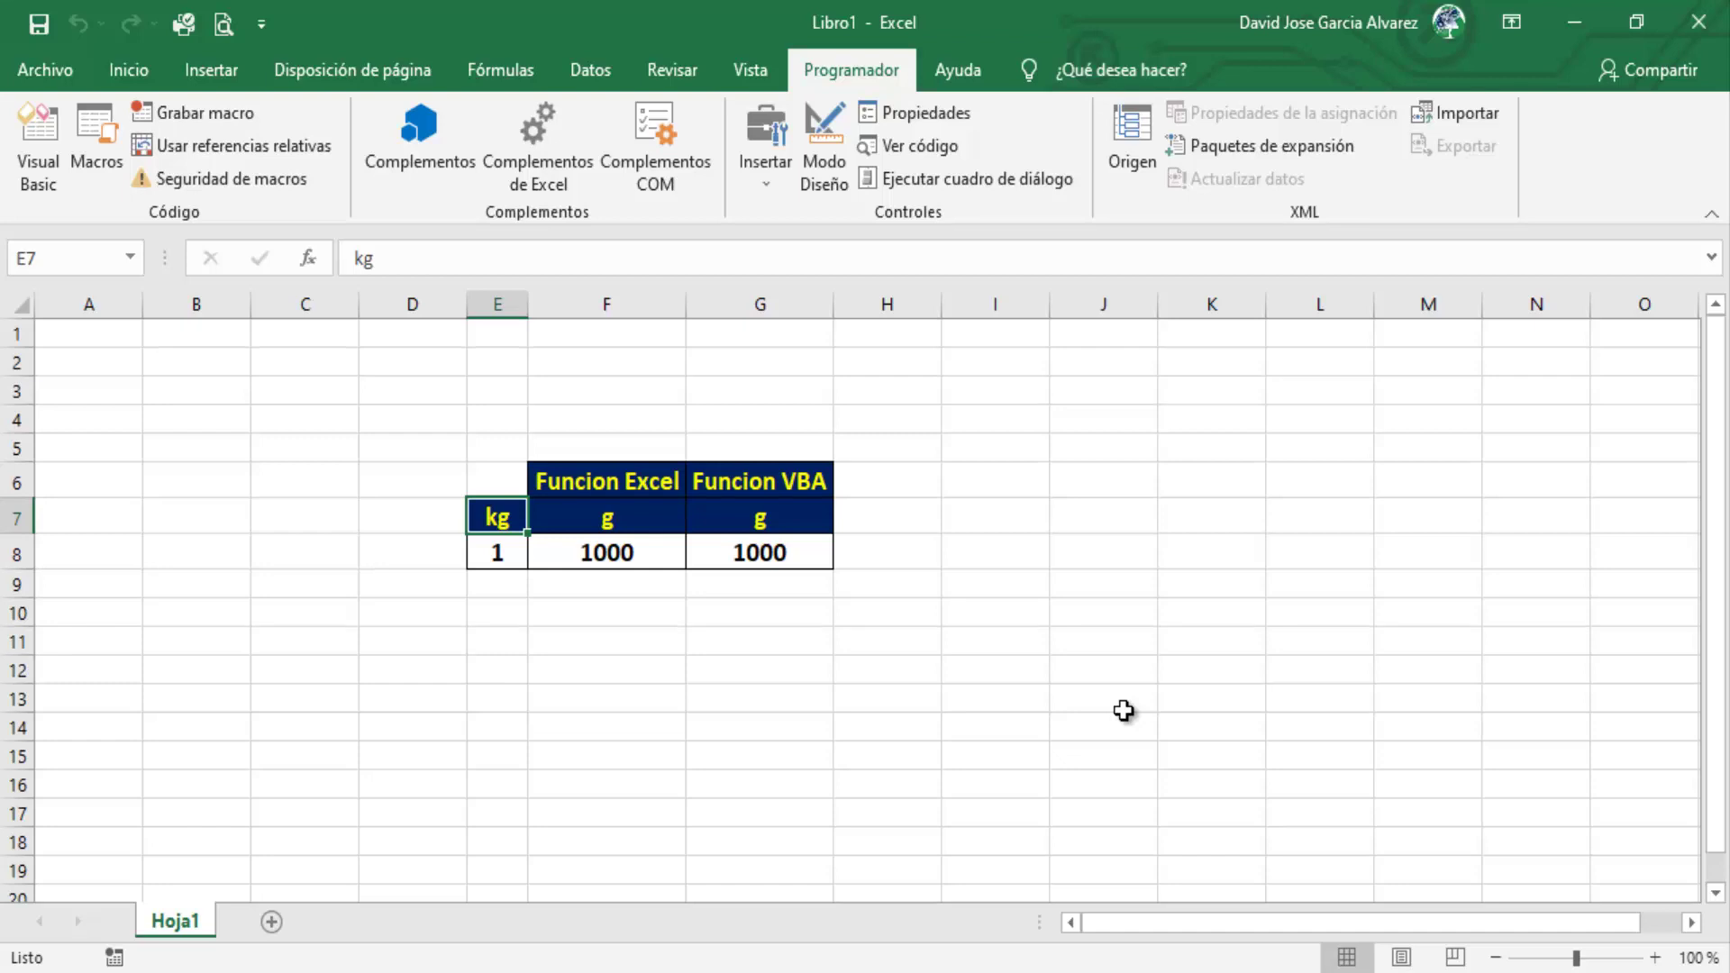
# - Enter byte in E7, then debug and reset the error 1004 and open Hoja1's code
pyautogui.write('byte')
pyautogui.press('Tab')
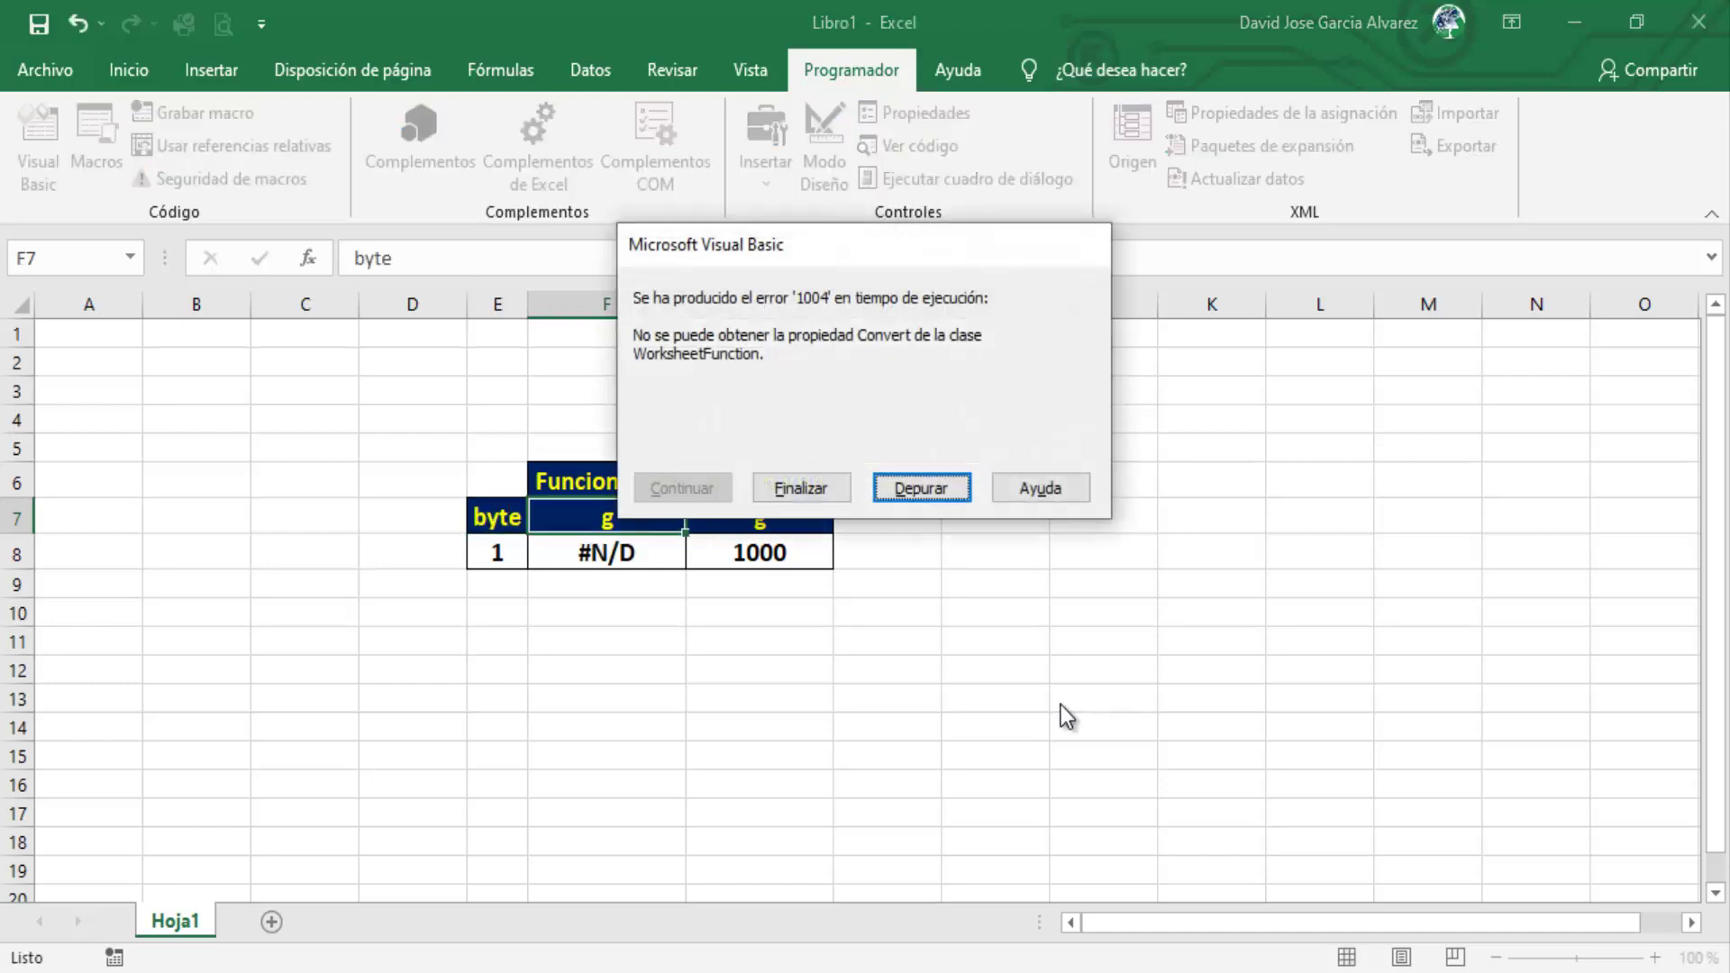
pyautogui.click(943, 495)
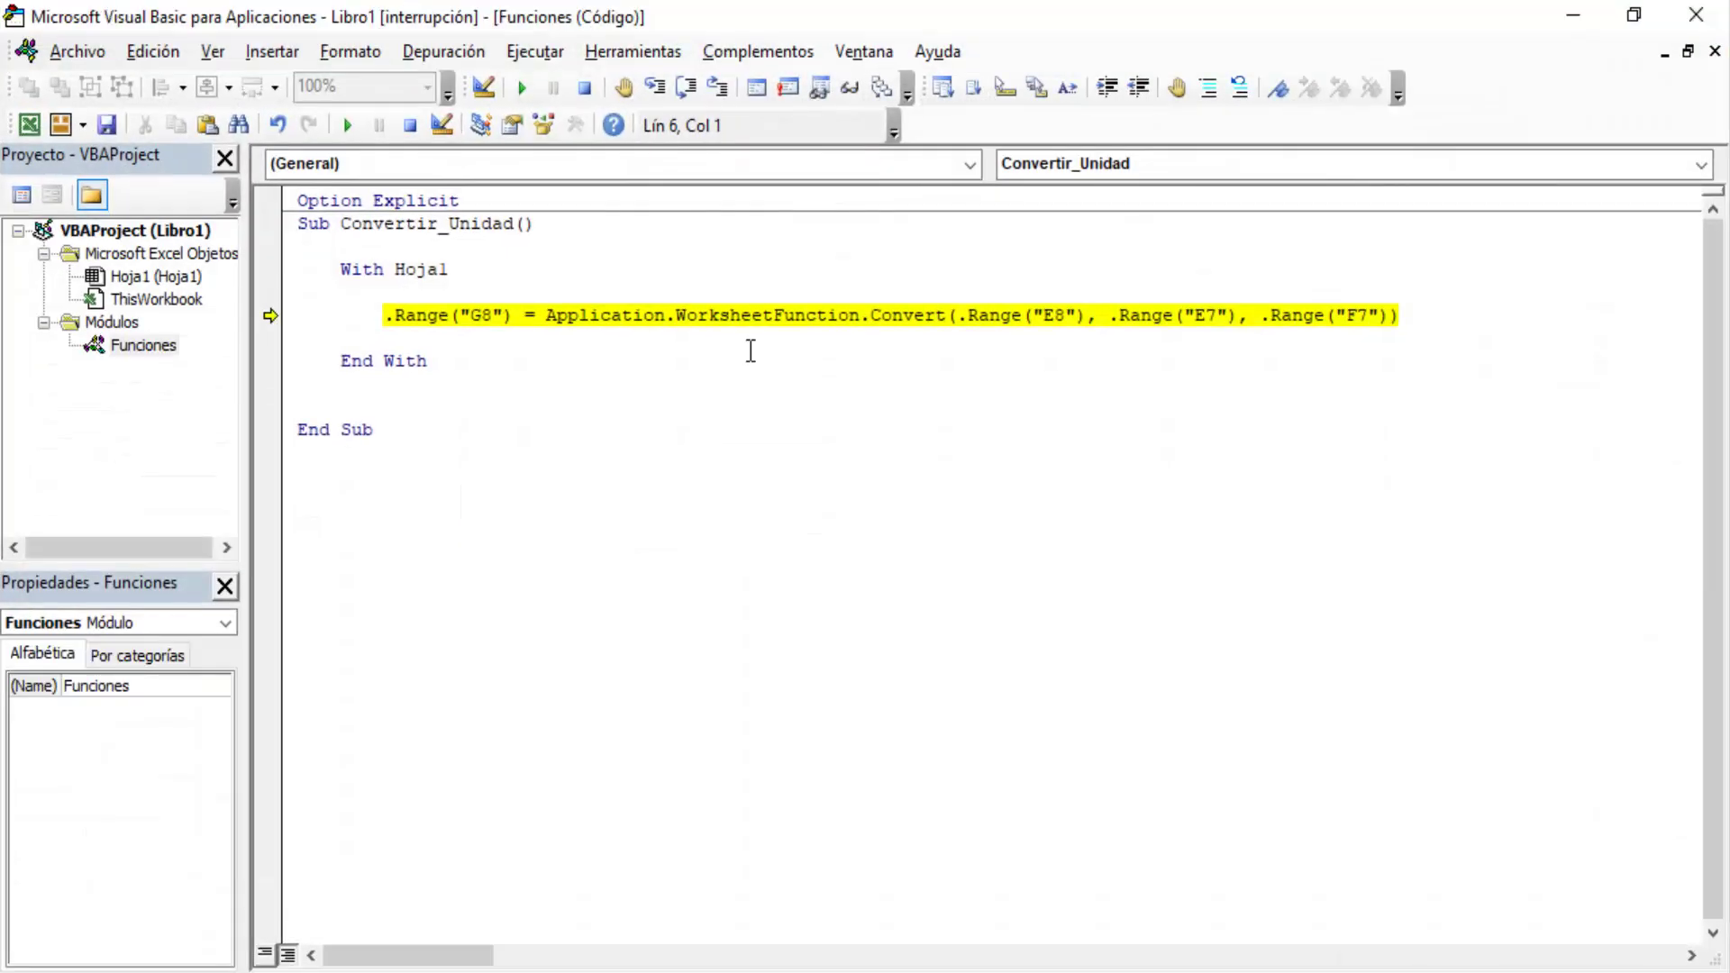
pyautogui.click(415, 136)
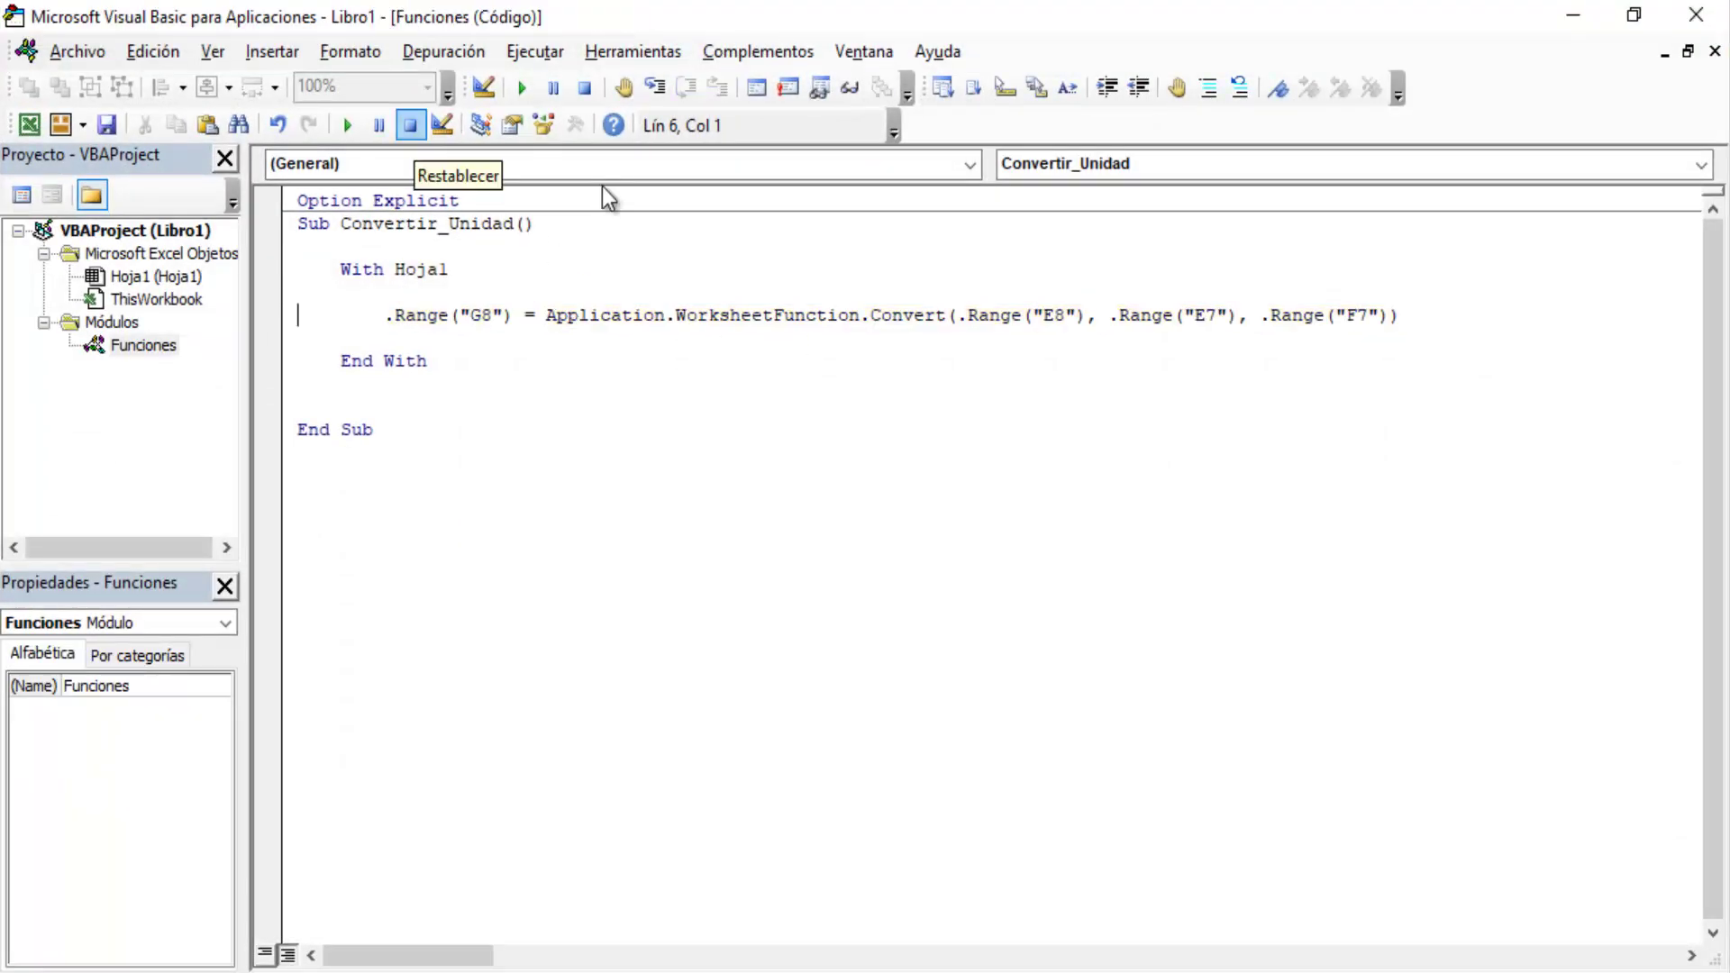
pyautogui.doubleClick(144, 276)
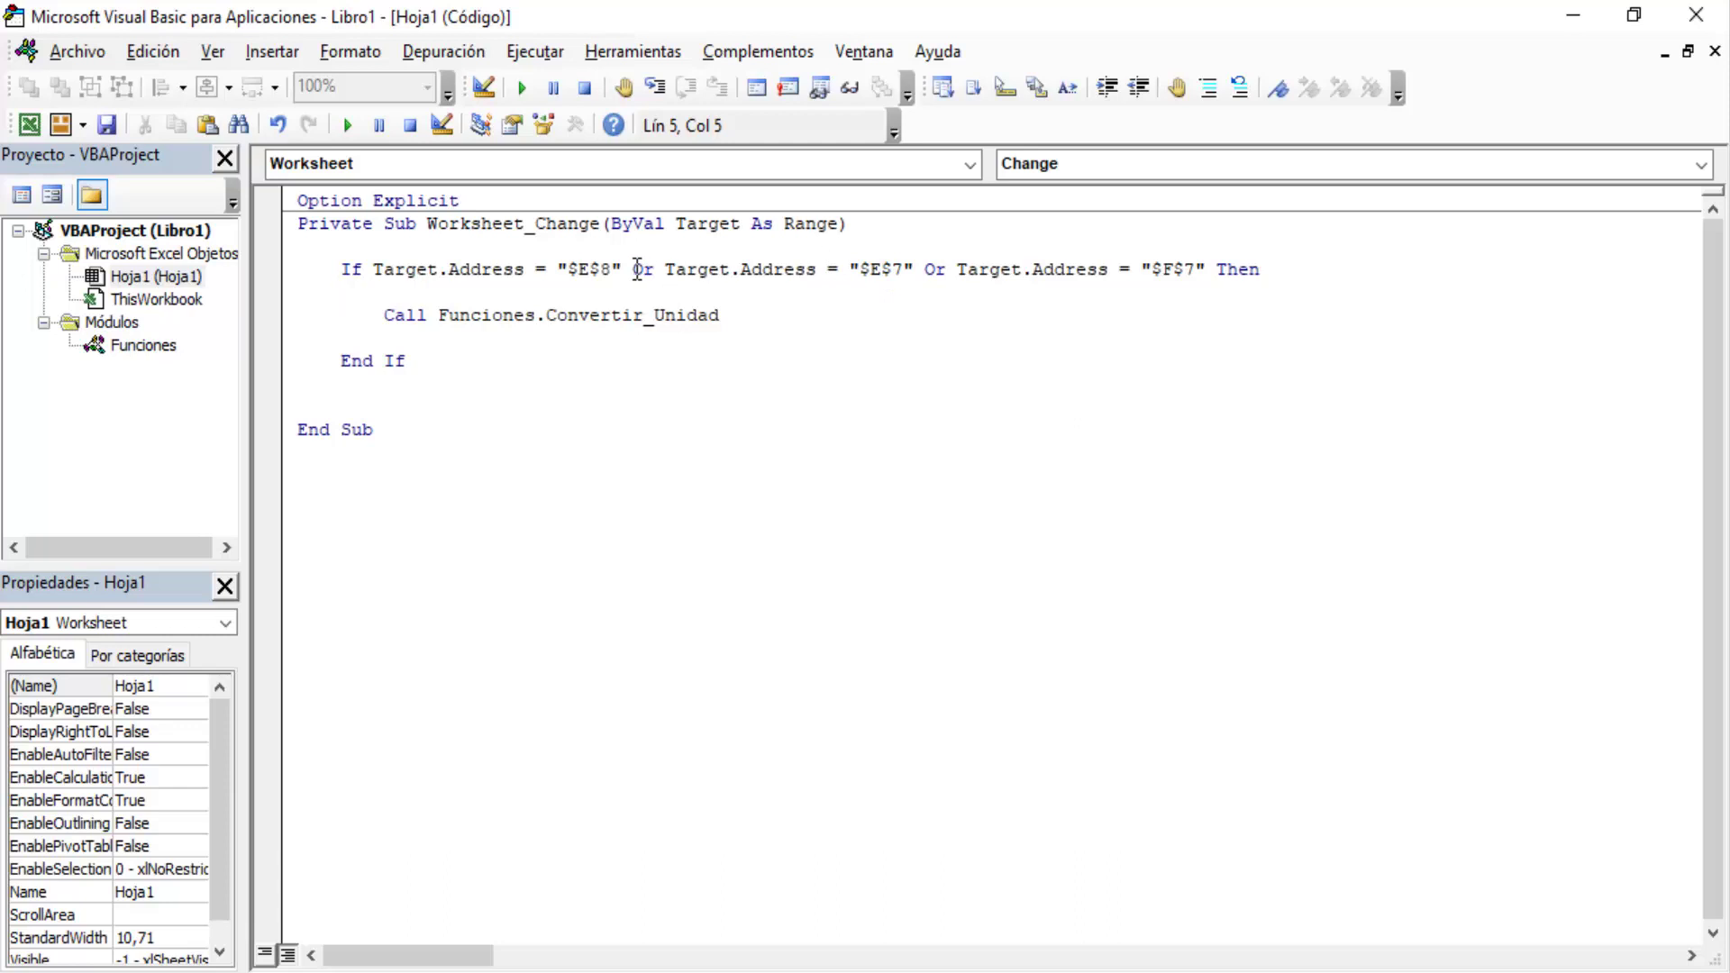
# - Delete Or Target.Address = "$E$7" so the If checks only $E$8 or $F$7
pyautogui.click(633, 270)
pyautogui.moveTo(690, 270); pyautogui.dragTo(793, 269)
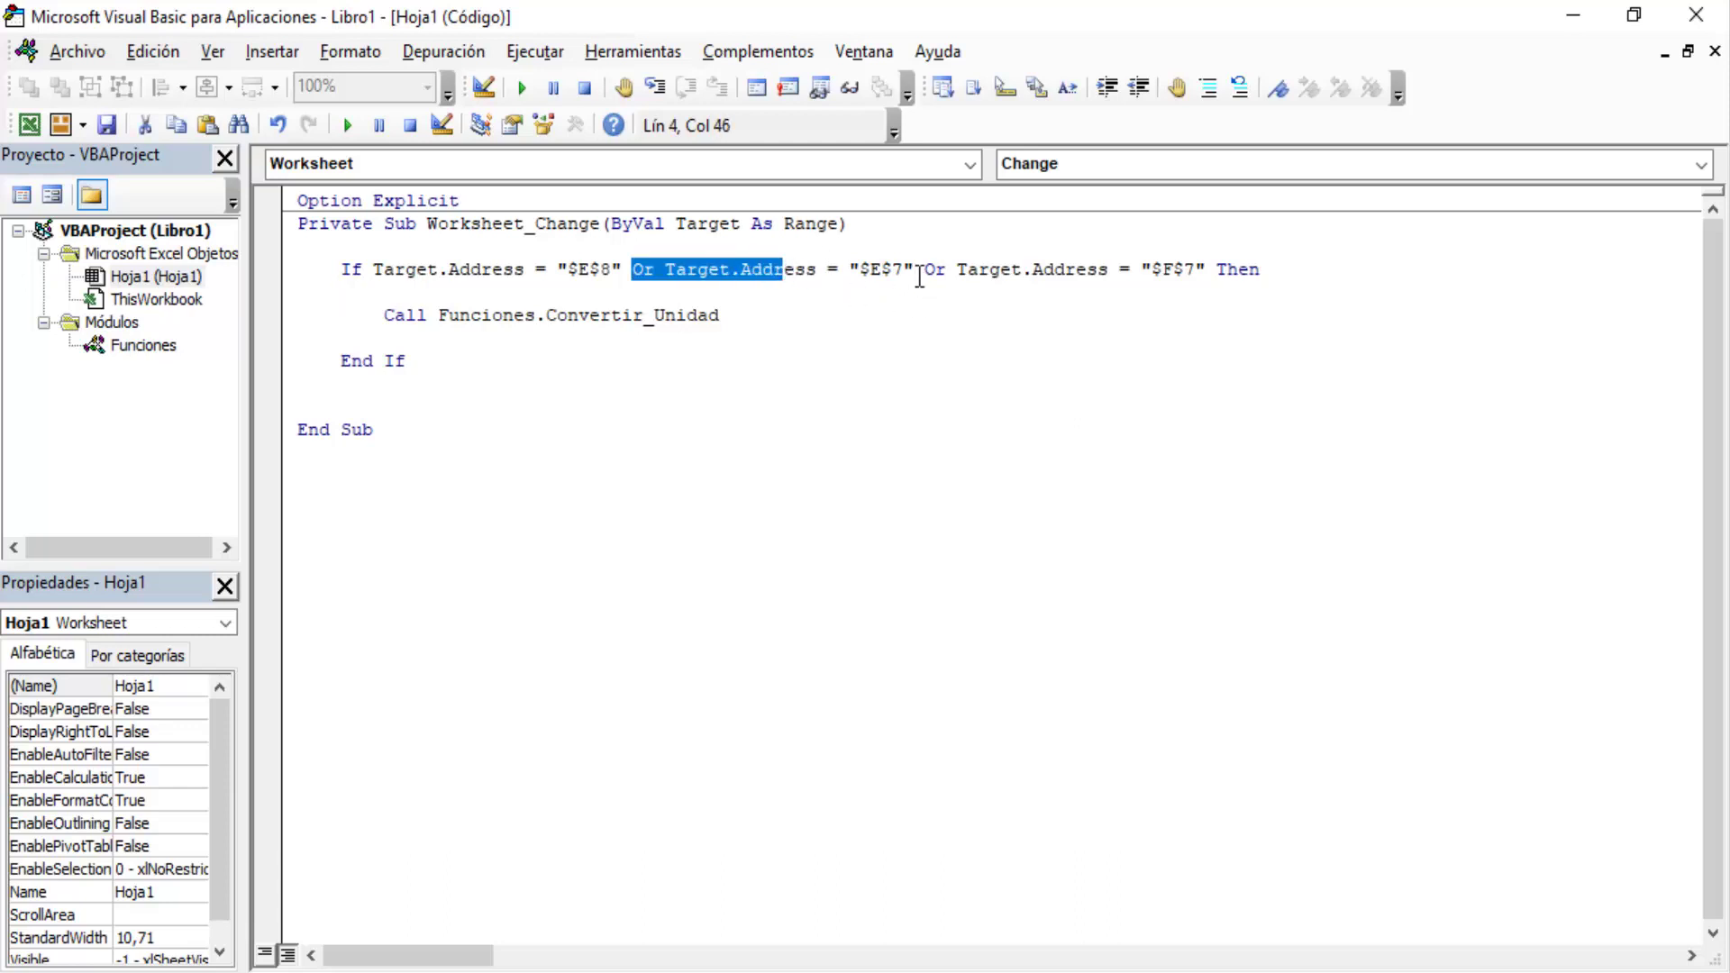
pyautogui.click(924, 269)
pyautogui.moveTo(924, 270); pyautogui.dragTo(1118, 273)
pyautogui.click(865, 316)
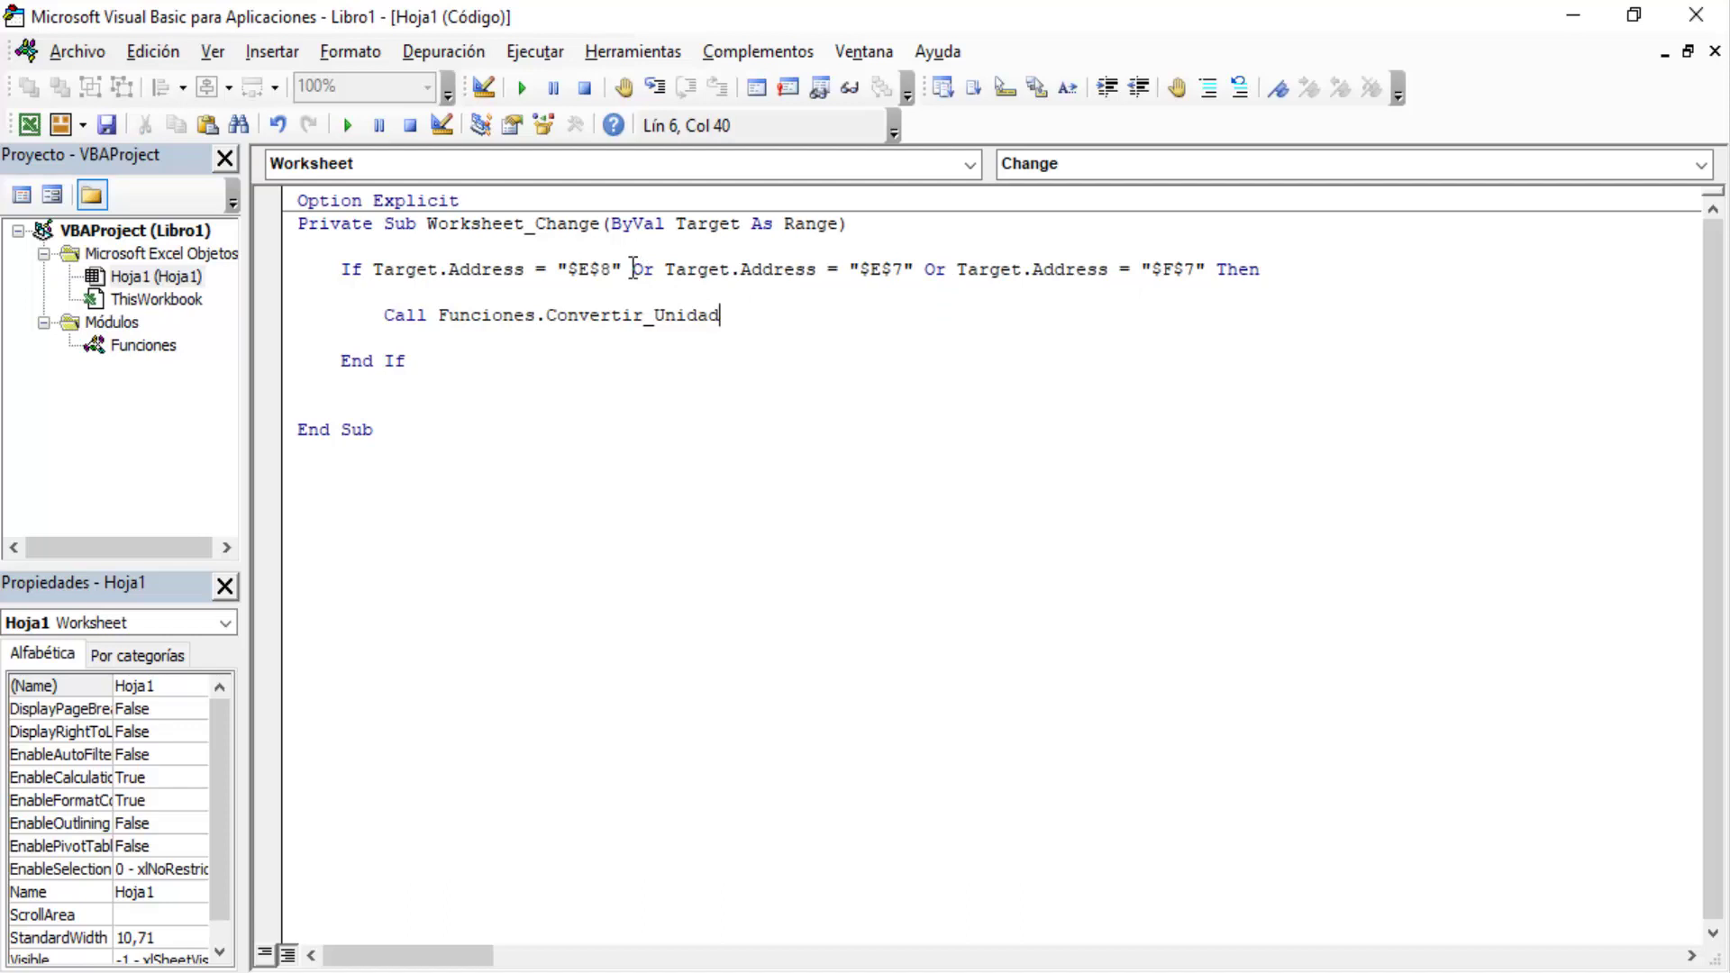
pyautogui.moveTo(634, 269); pyautogui.dragTo(913, 269)
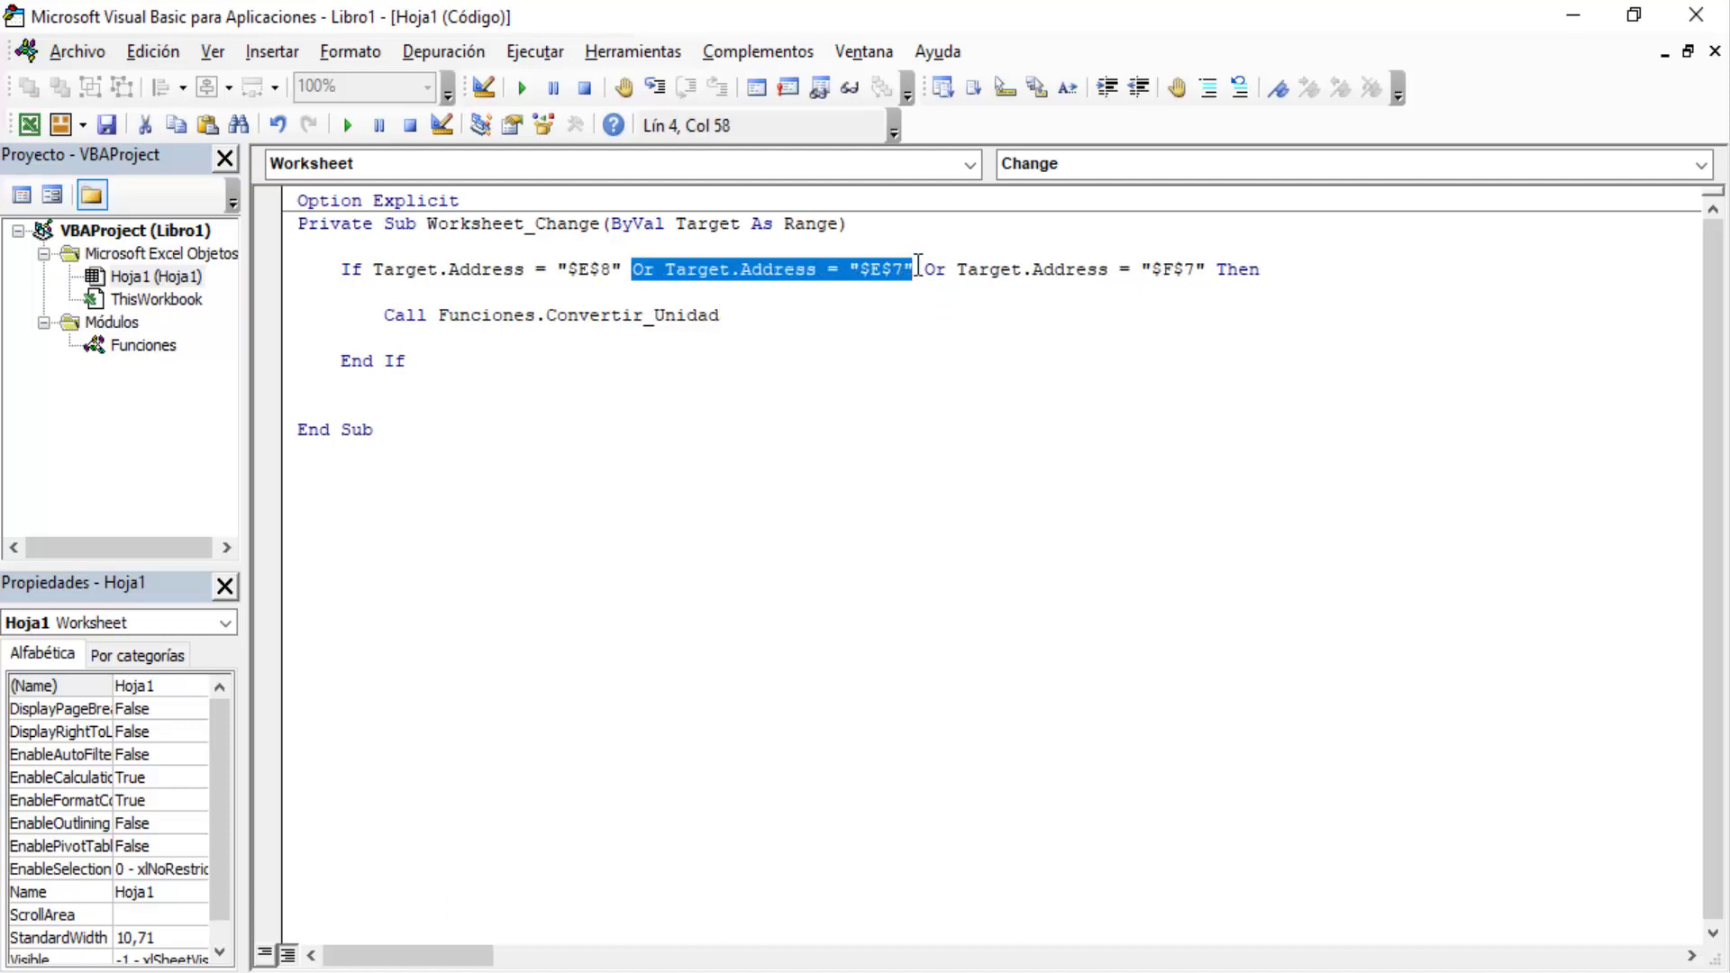
pyautogui.press('Delete')
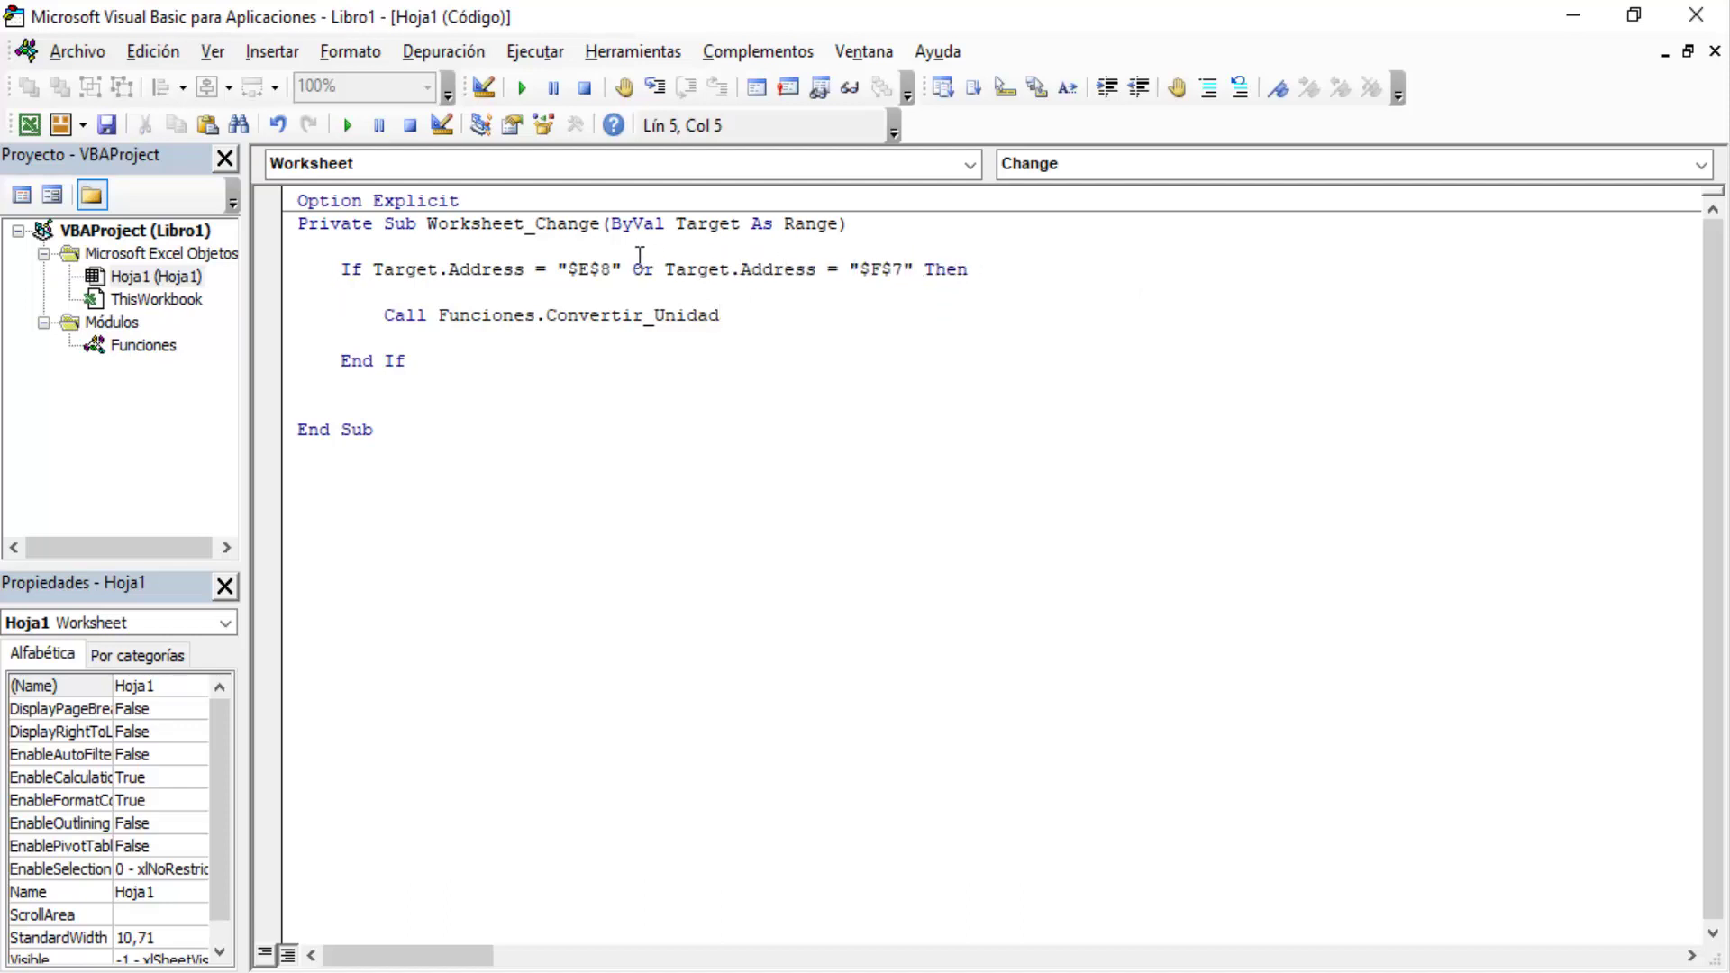
pyautogui.click(634, 311)
pyautogui.click(728, 373)
pyautogui.doubleClick(592, 271)
# - Set F7 to bit so F8 and G8 show 8, then move back to E7
pyautogui.click(1574, 15)
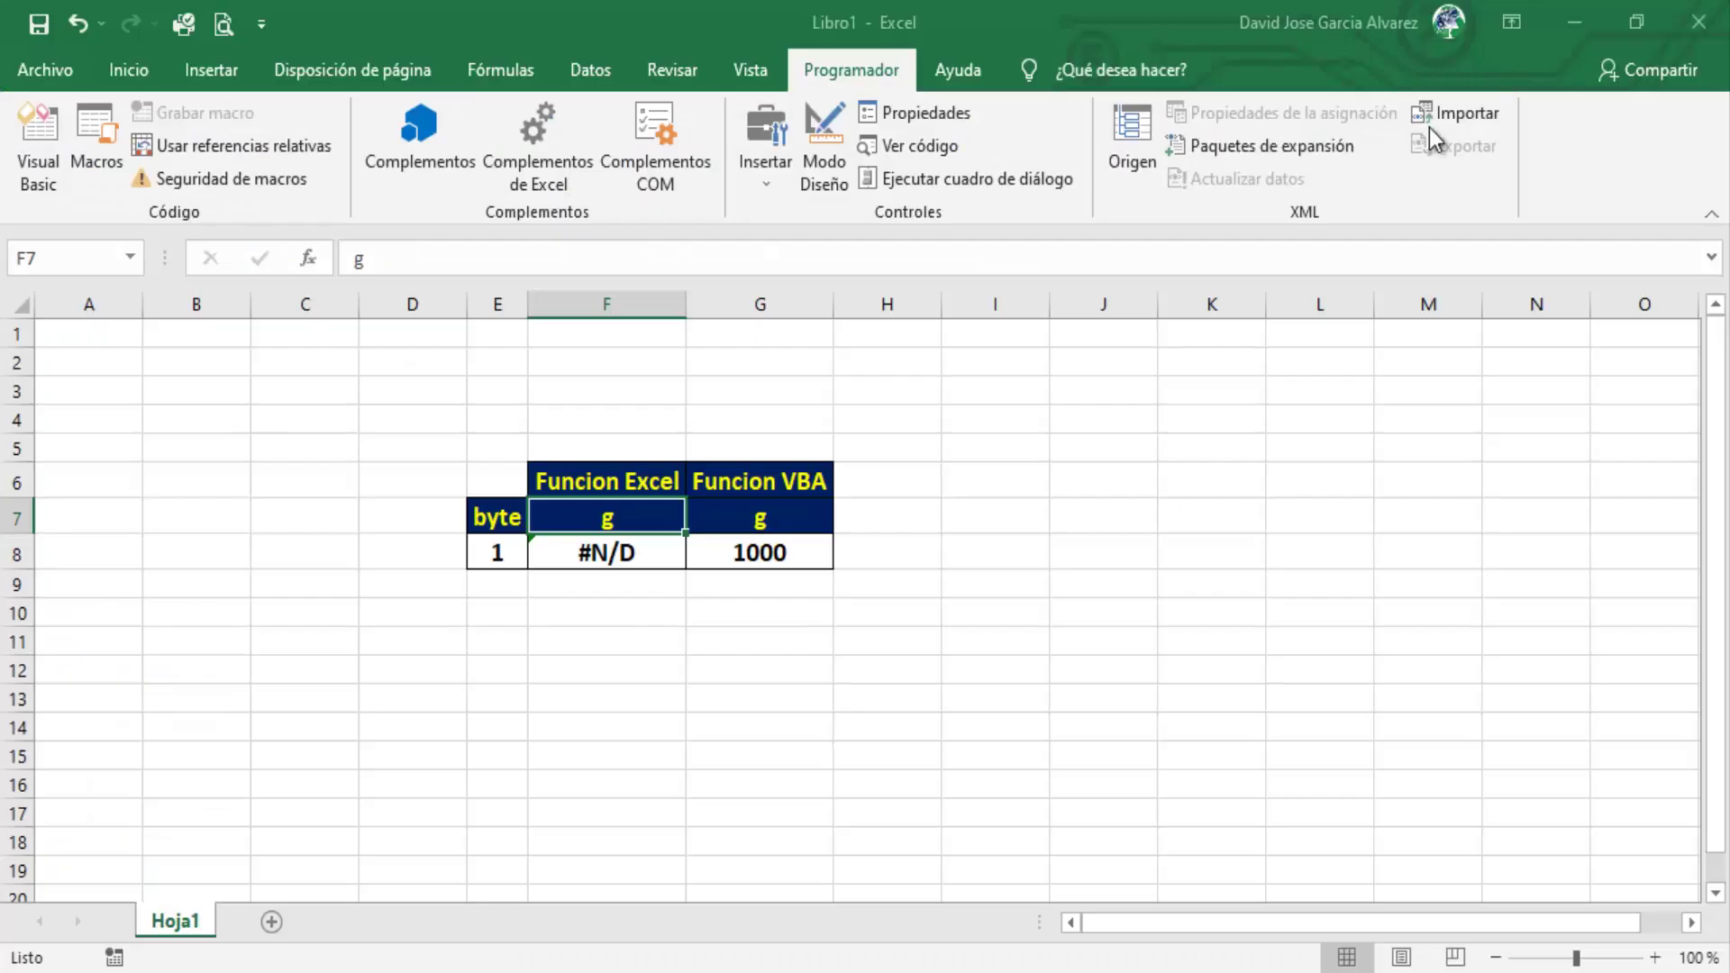
pyautogui.click(495, 553)
pyautogui.click(56, 149)
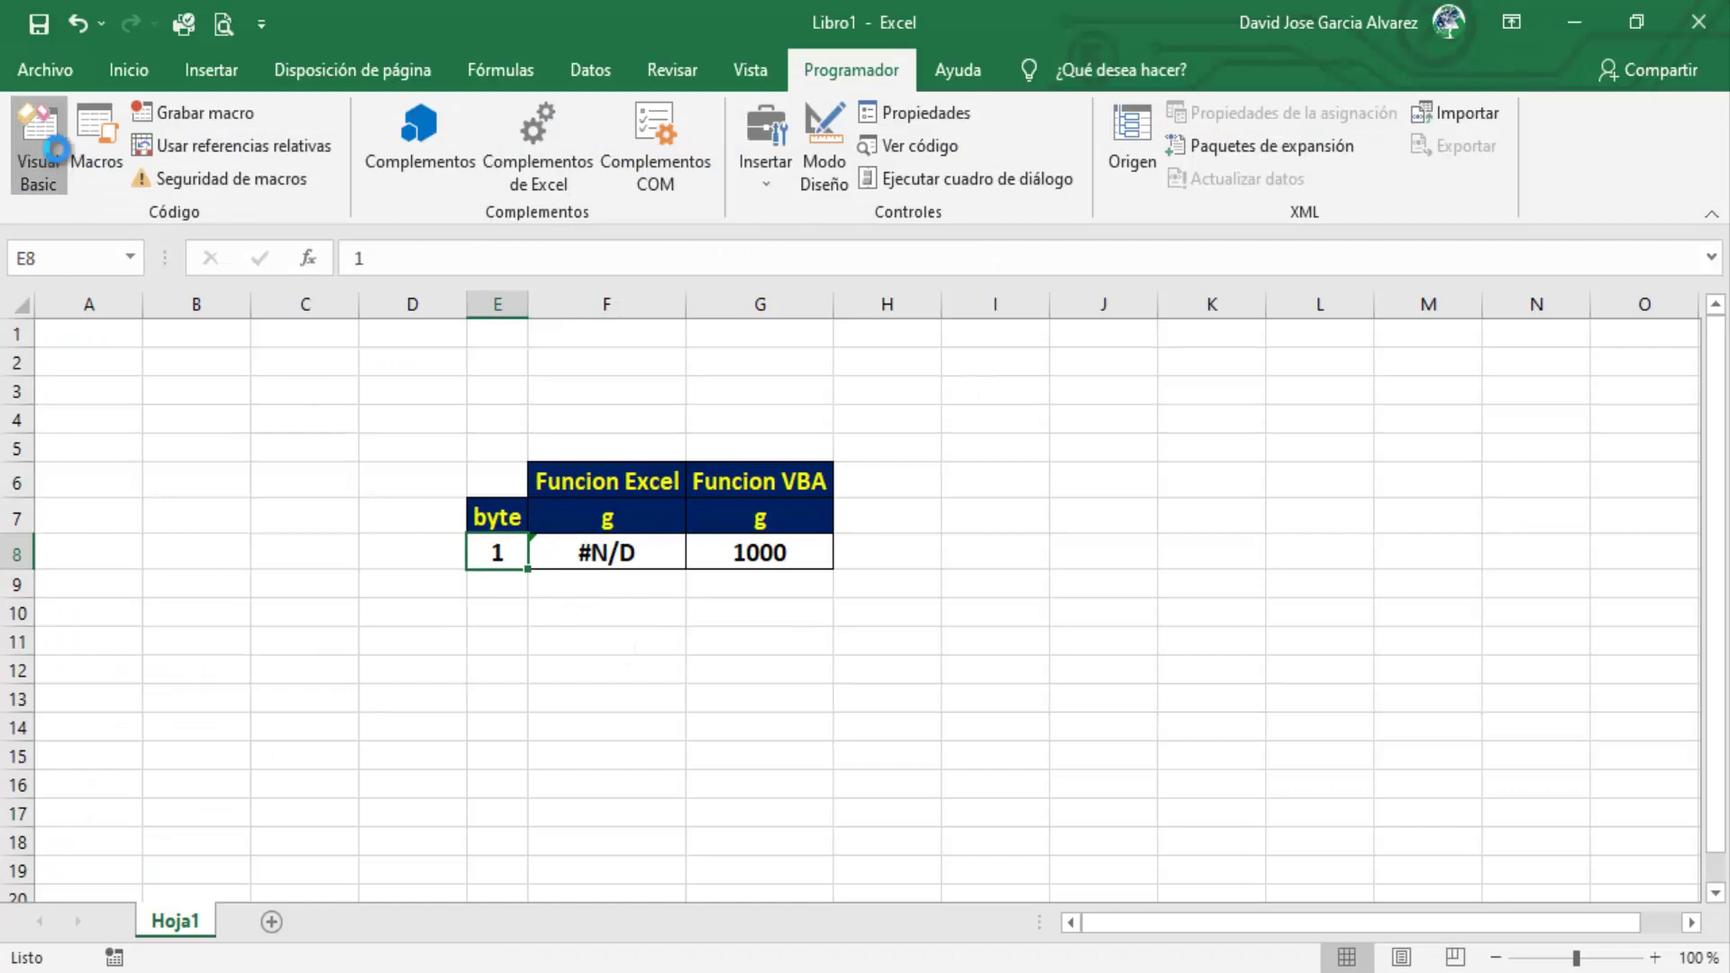
pyautogui.click(881, 268)
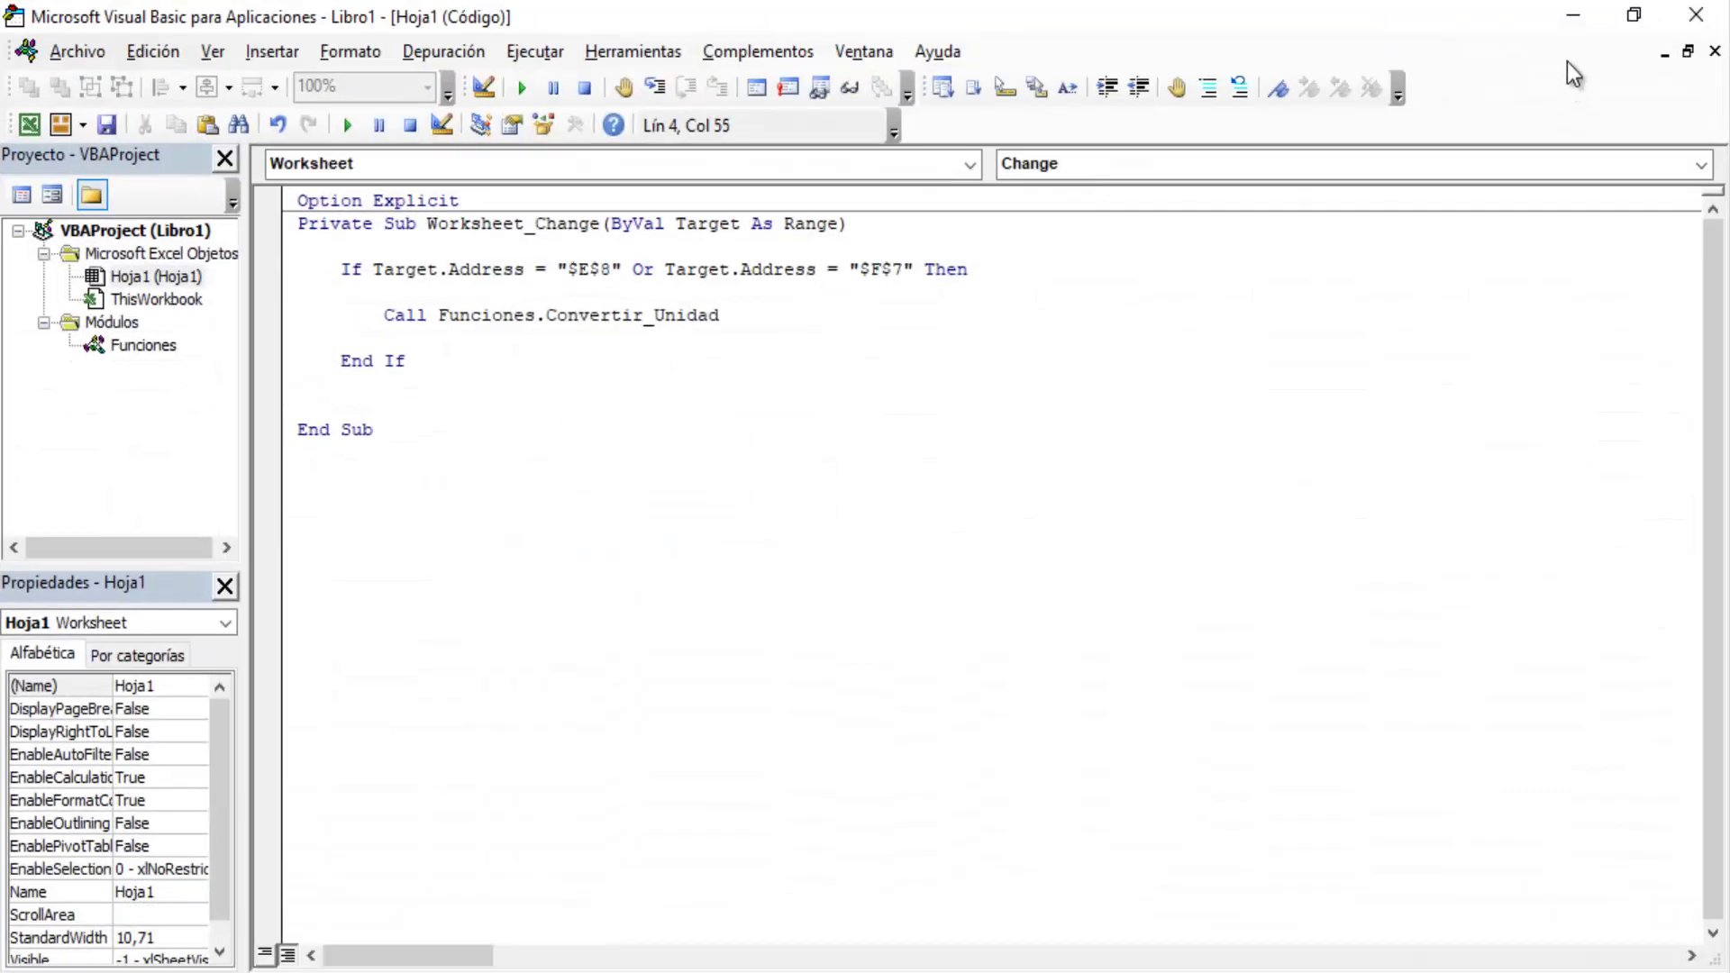
pyautogui.hotkey('alt', 'F11')
pyautogui.click(622, 523)
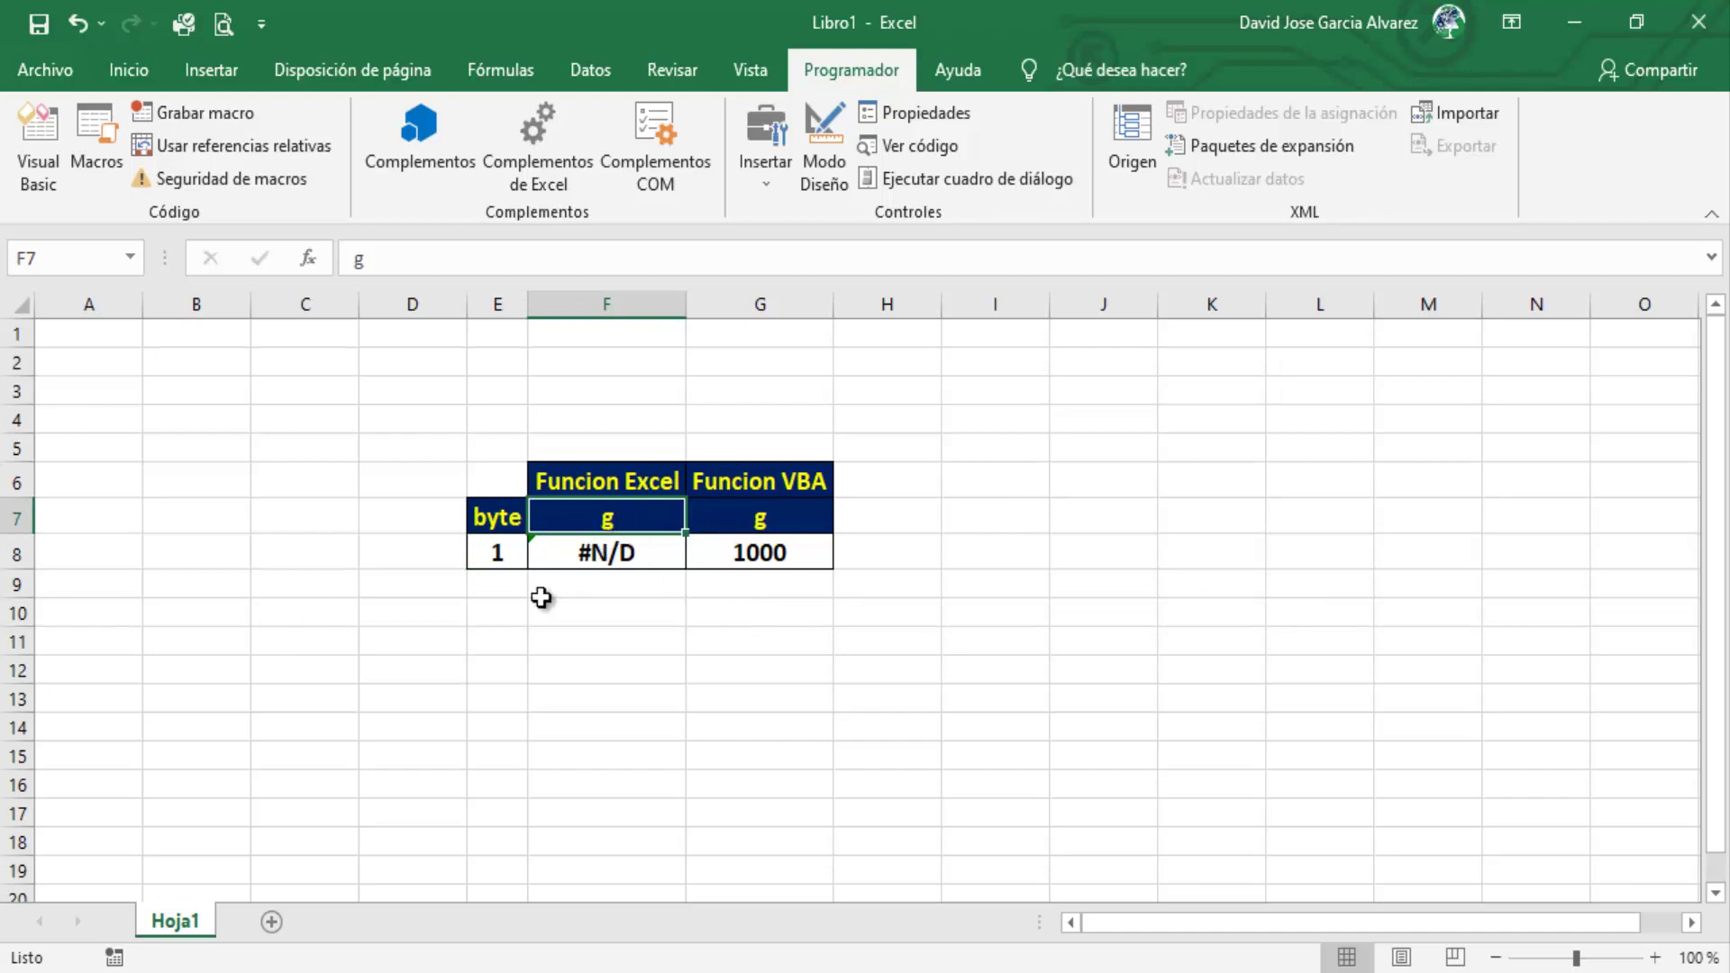
pyautogui.write('bi')
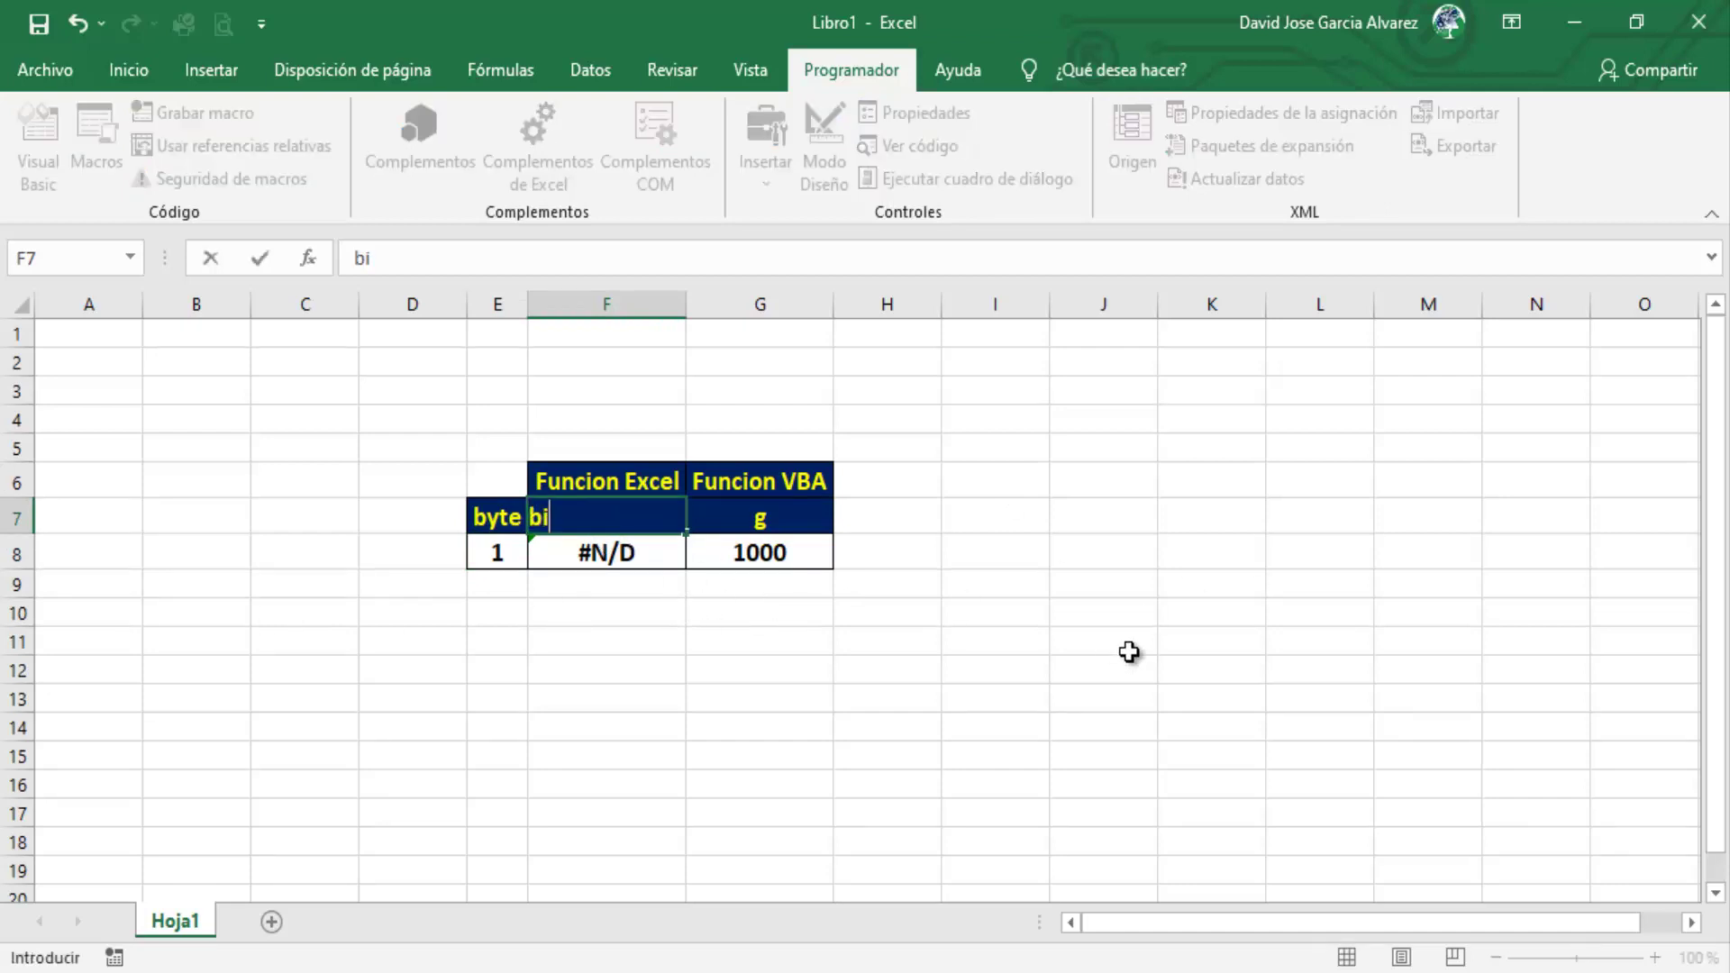
pyautogui.write('t')
pyautogui.press('Return')
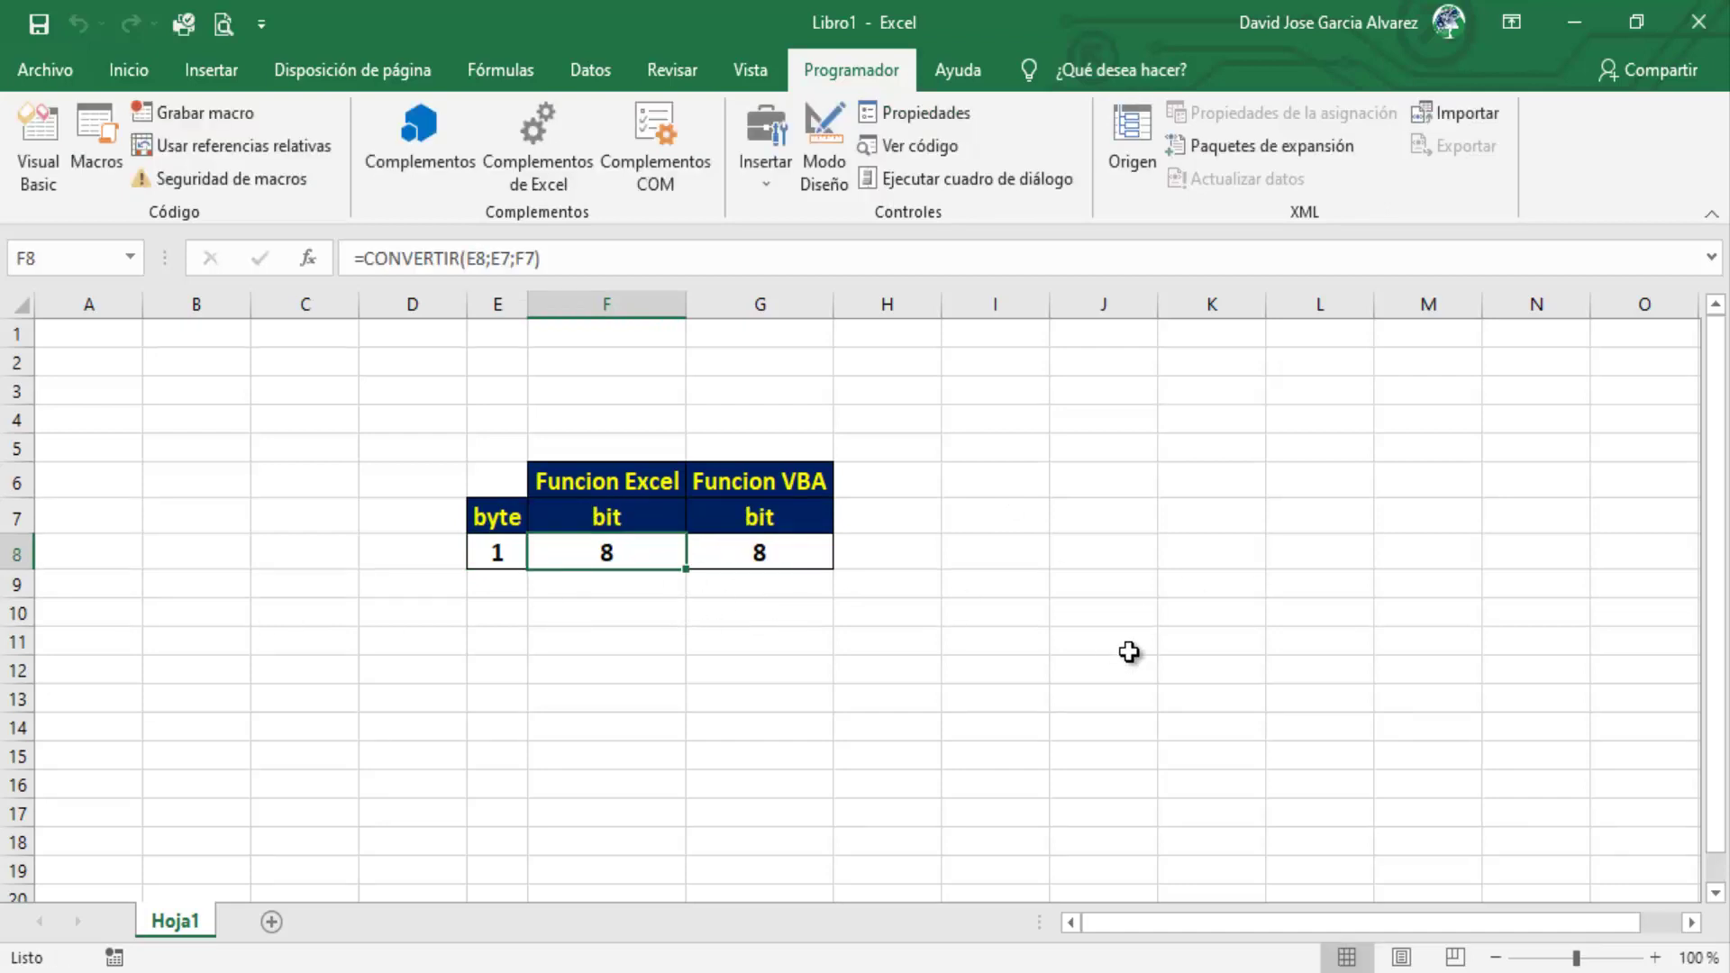
pyautogui.press('Up')
pyautogui.press('Left')
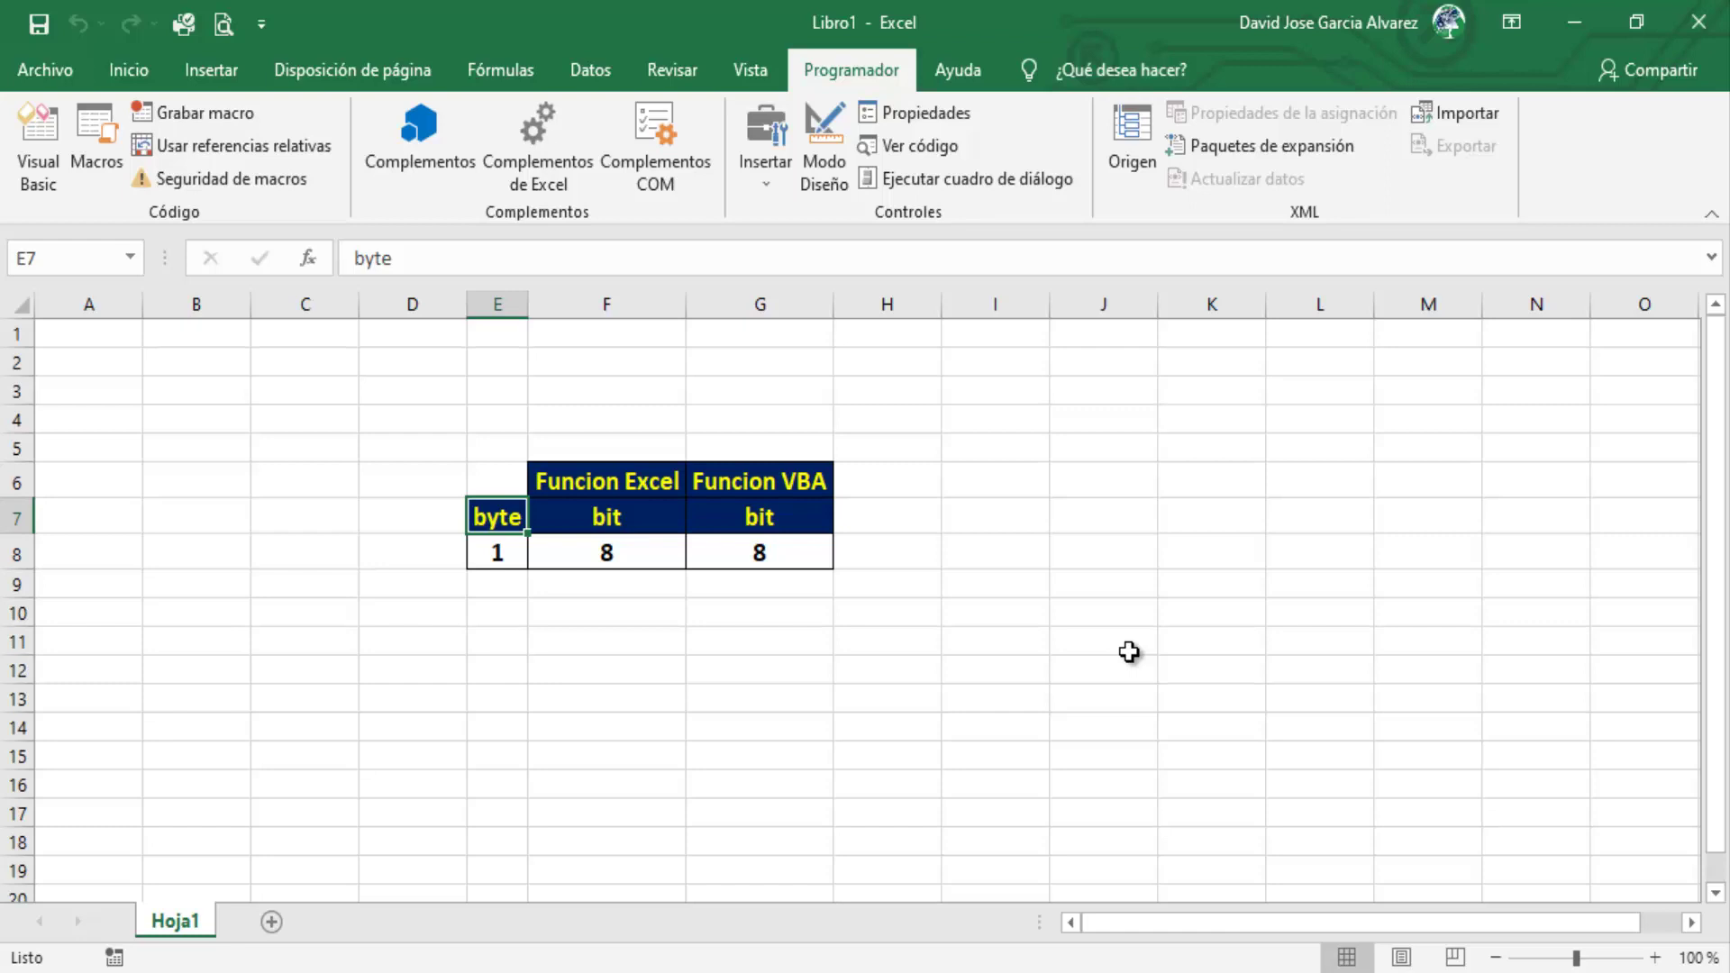
# - Restore the headers to kg in E7 and g in F7, giving 1000 in F8 and G8
pyautogui.write('kg')
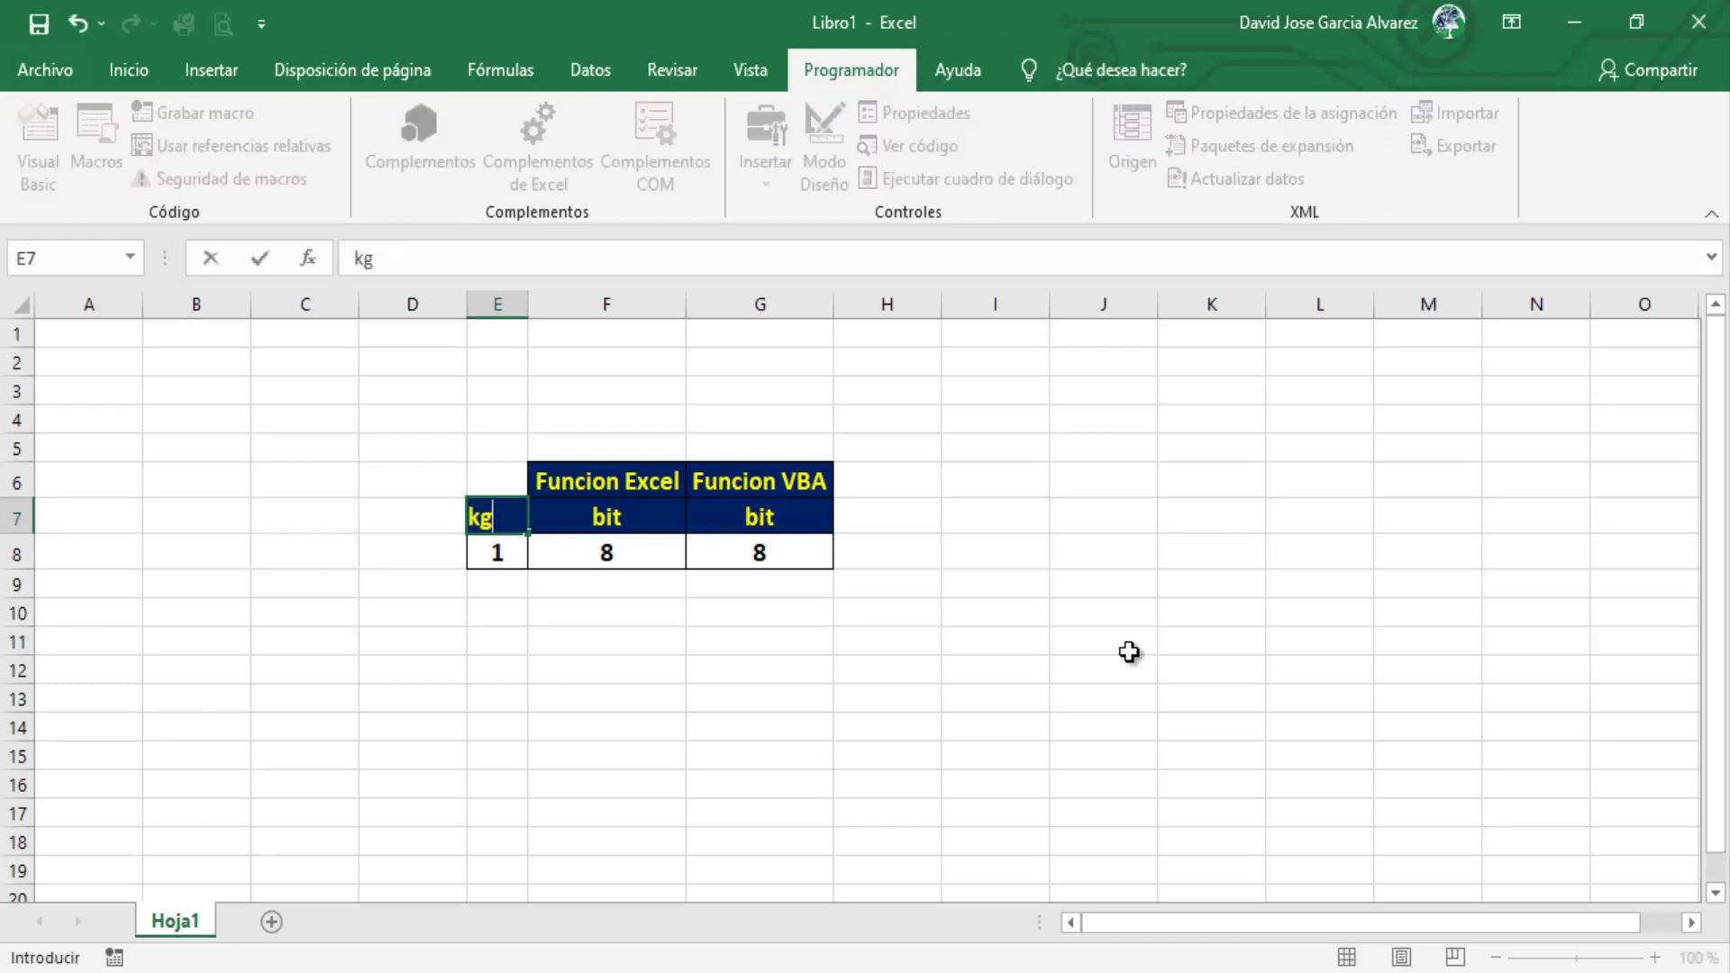
pyautogui.press('Tab')
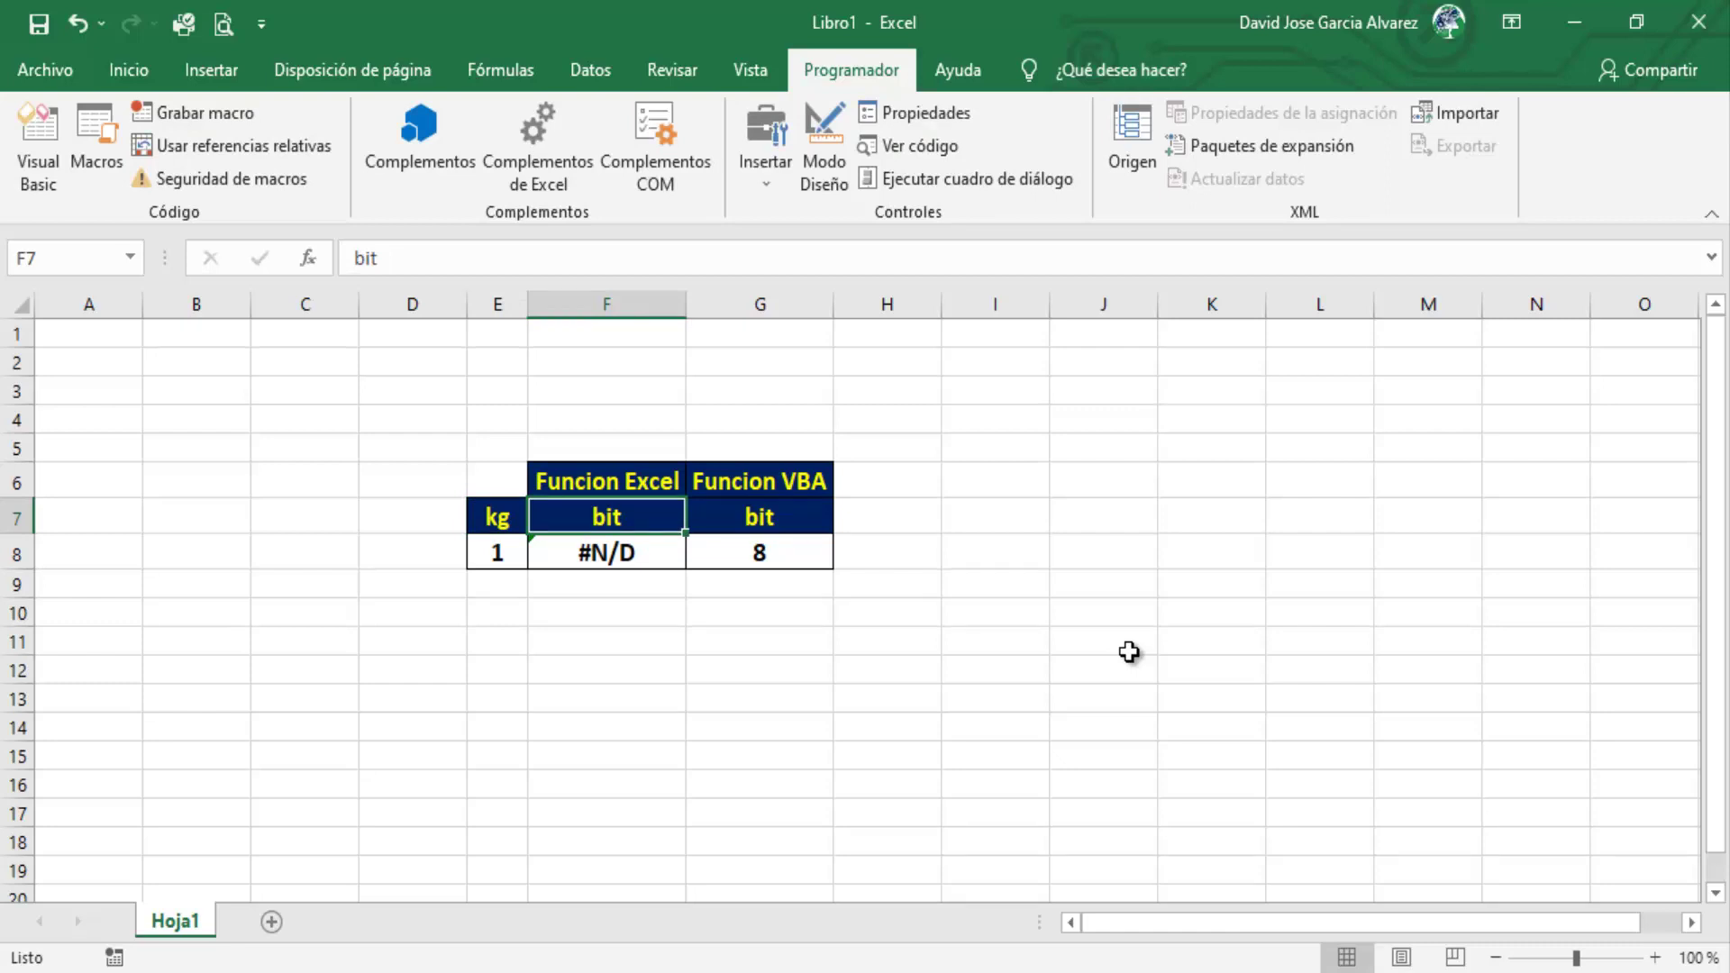
pyautogui.write('g')
pyautogui.press('Return')
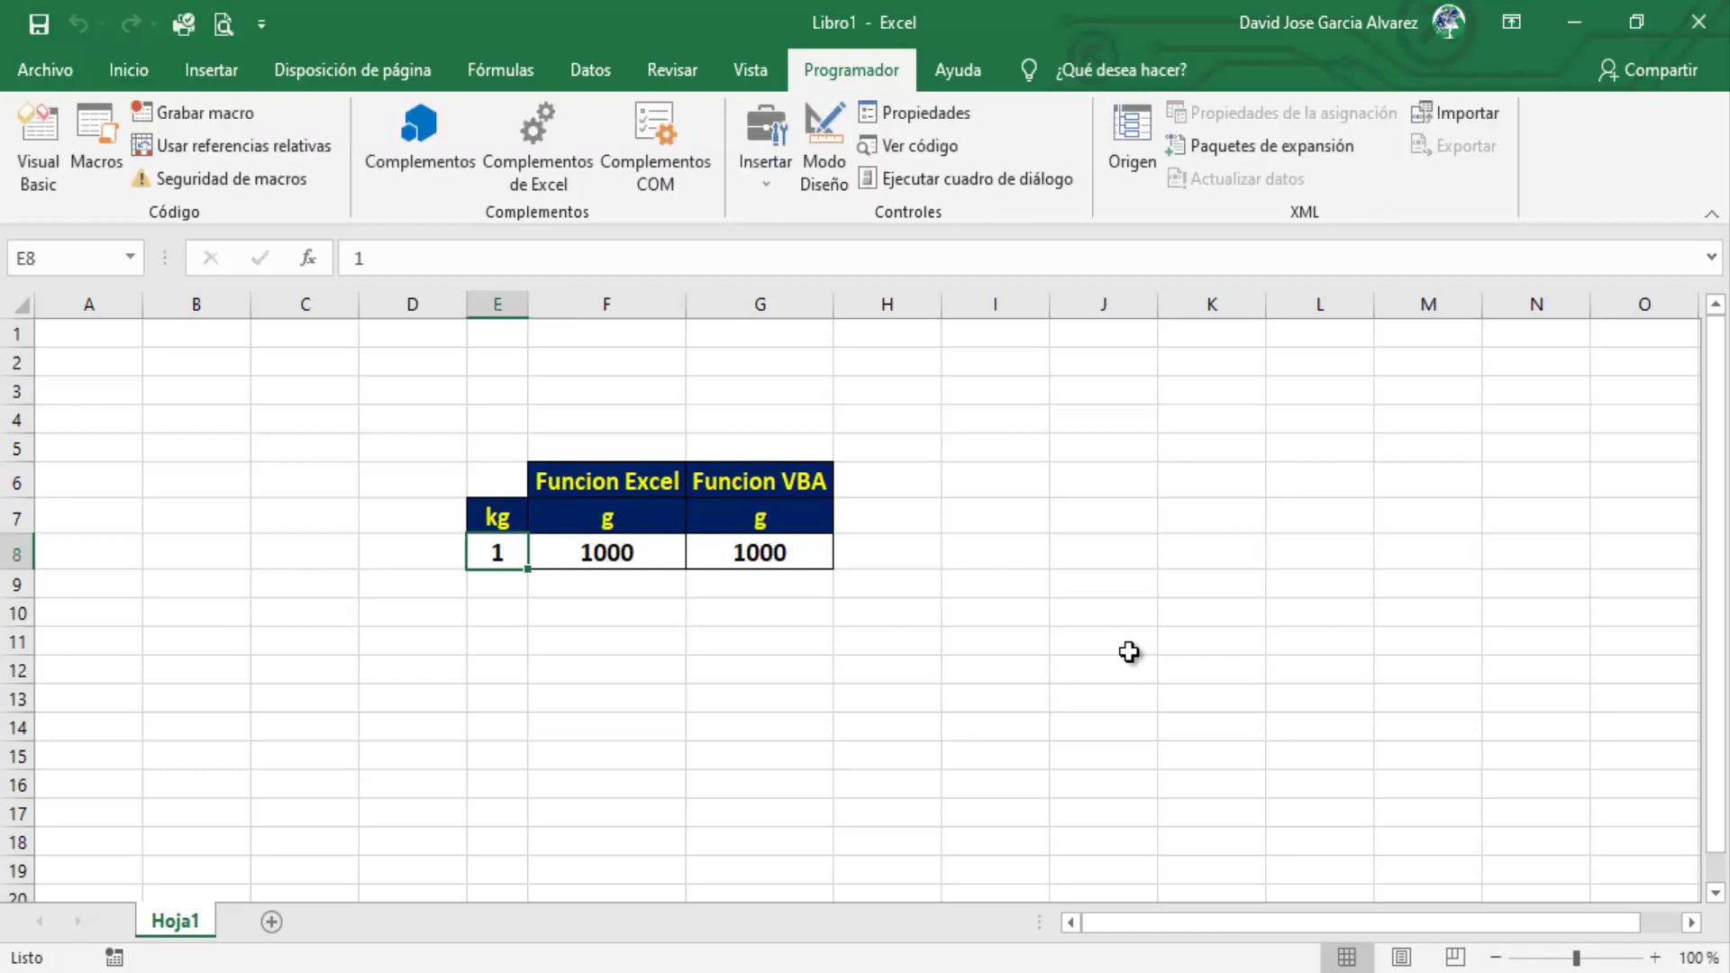
pyautogui.press('Up')
pyautogui.press('Right')
pyautogui.press('Right')
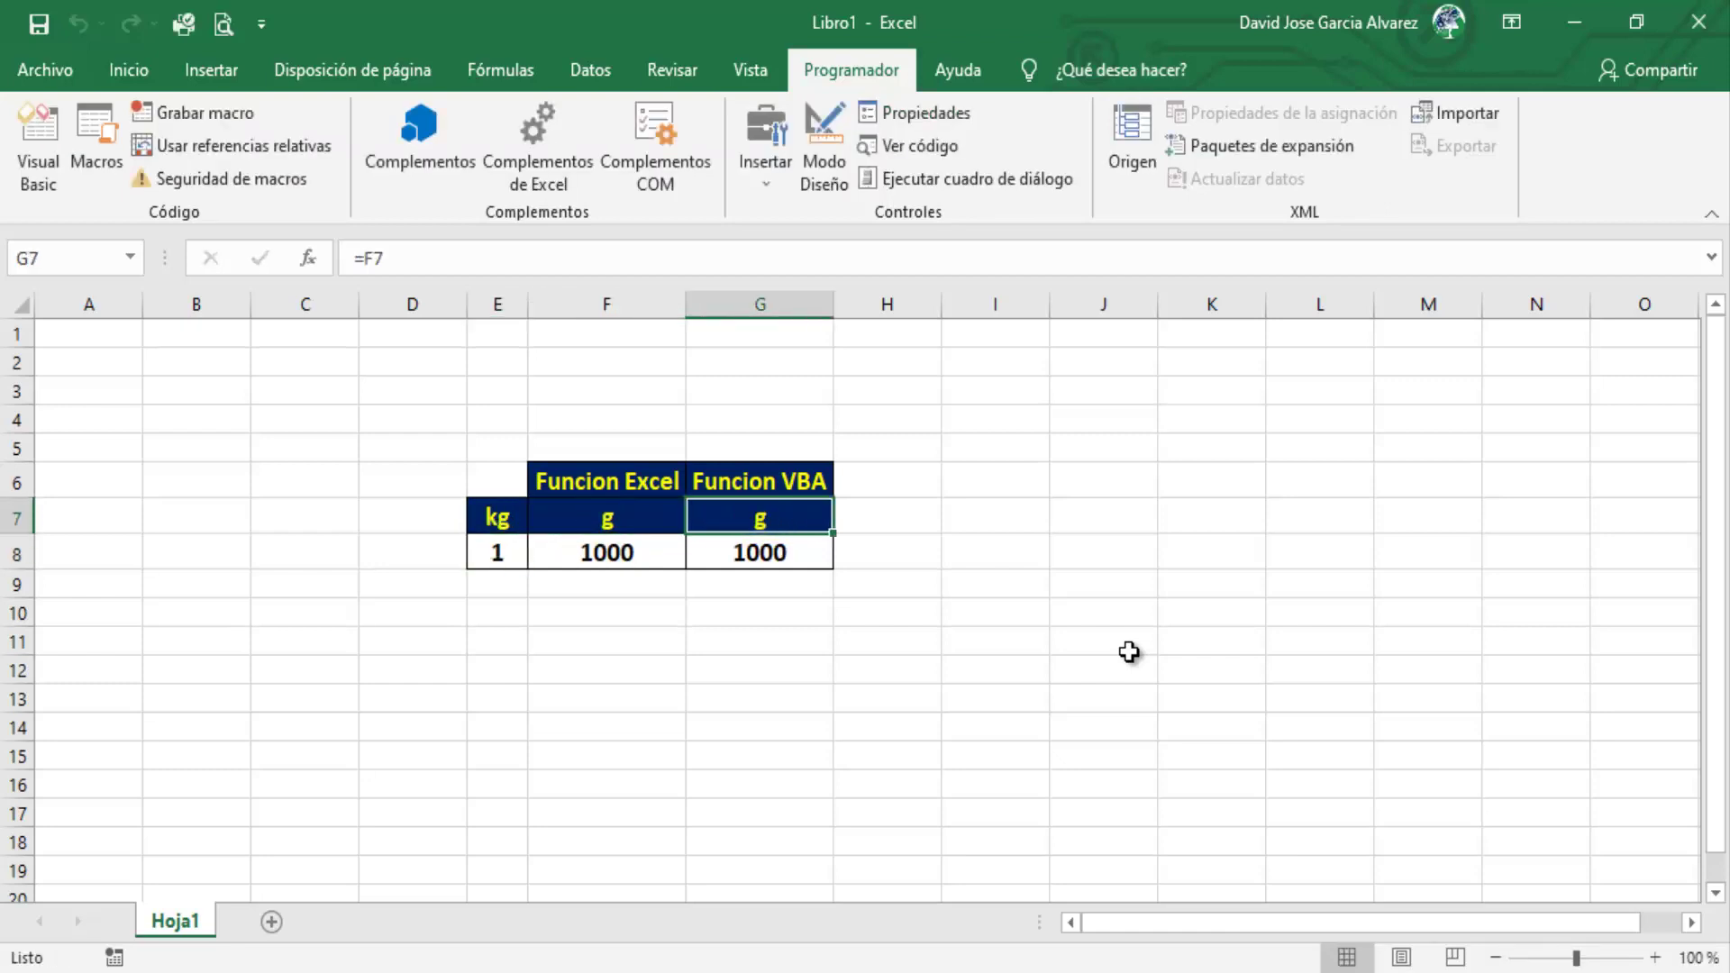
pyautogui.press('Down')
pyautogui.press('Left')
pyautogui.press('Left')
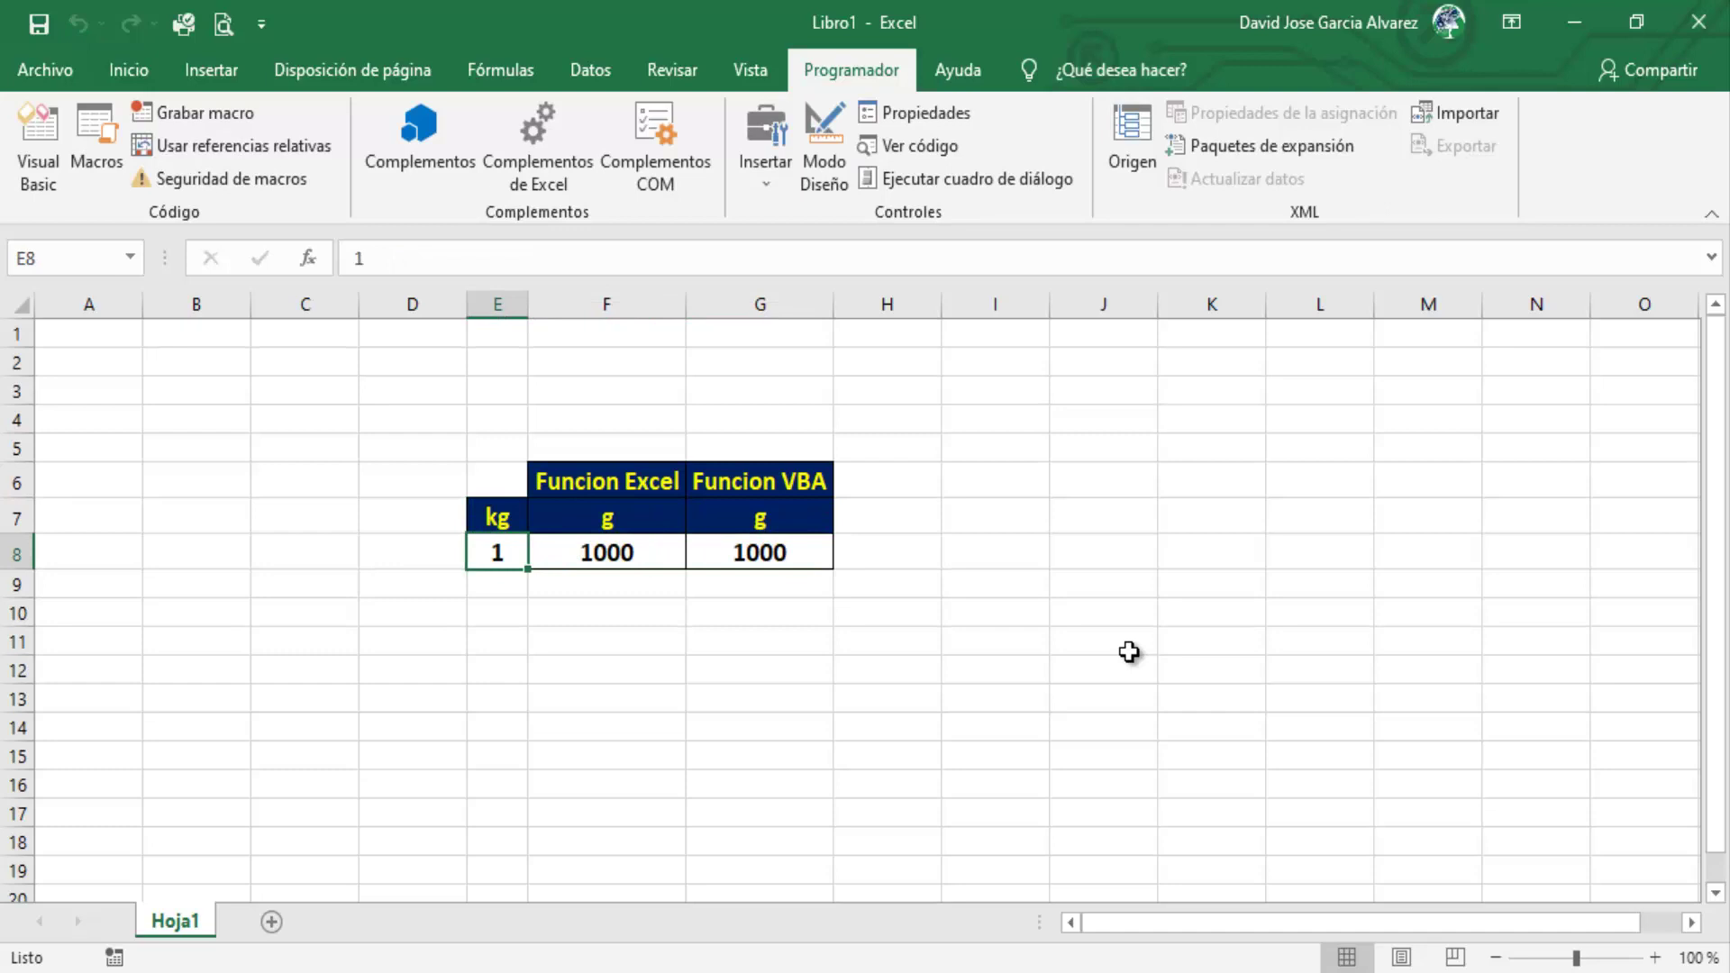